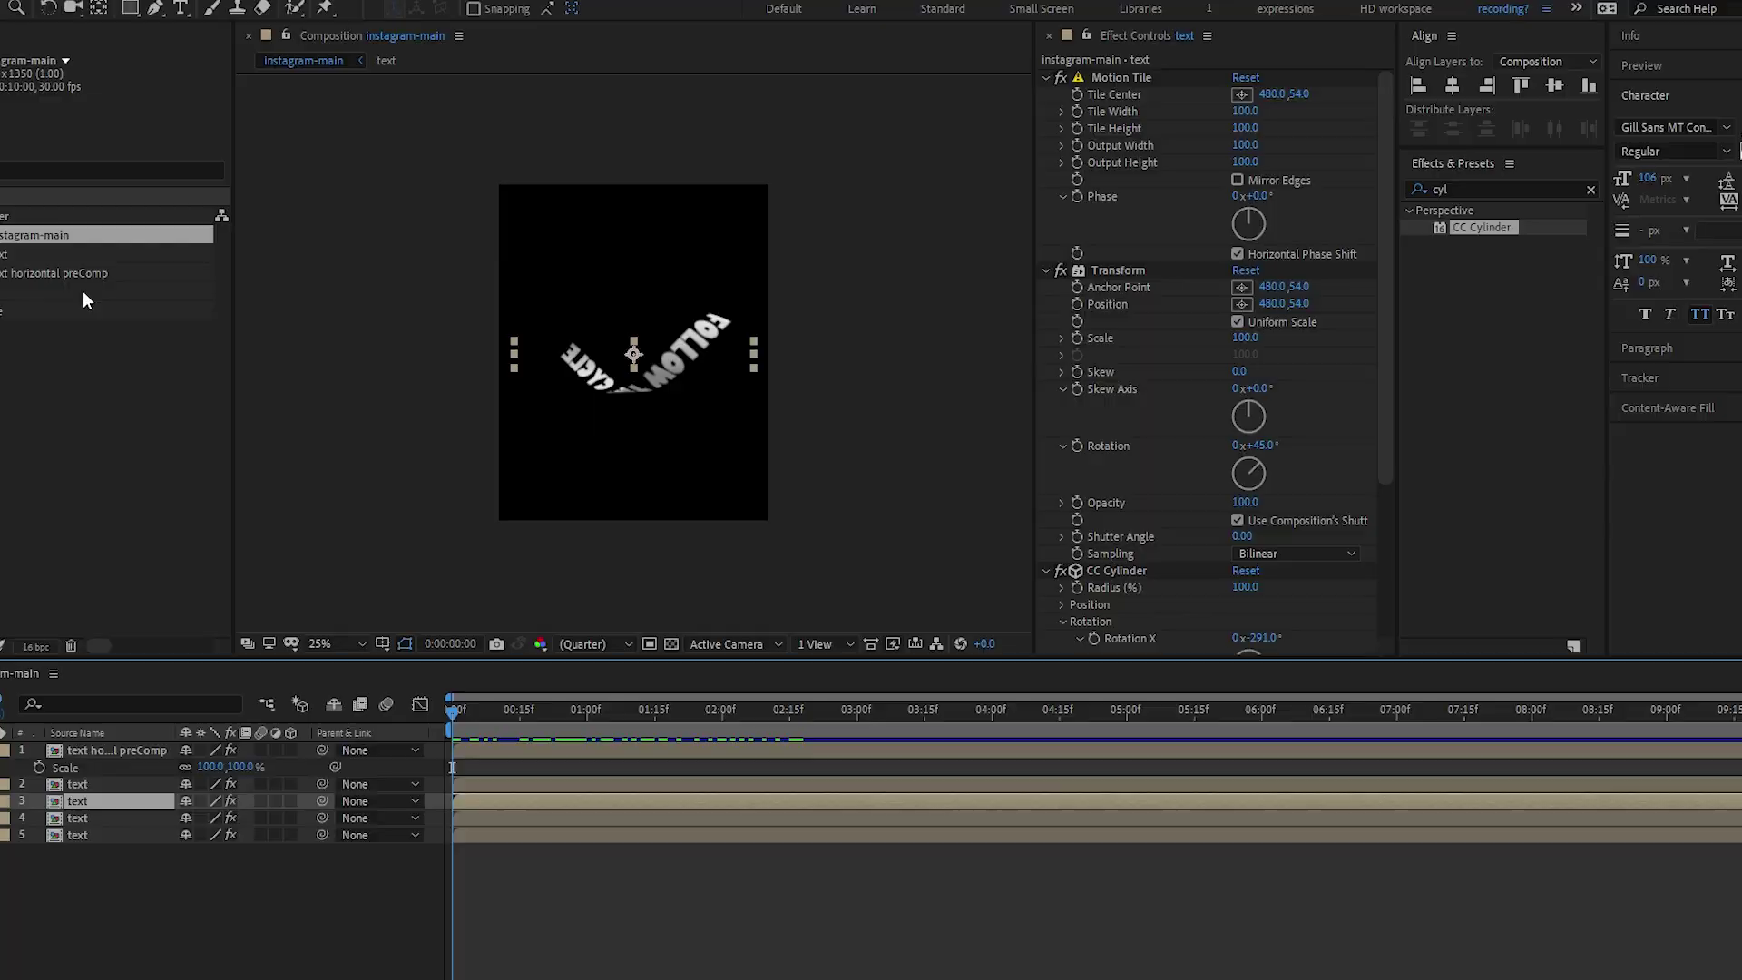
Create a 1080×1350, 10-second composition named 'main comp'
key(ctrl+k)
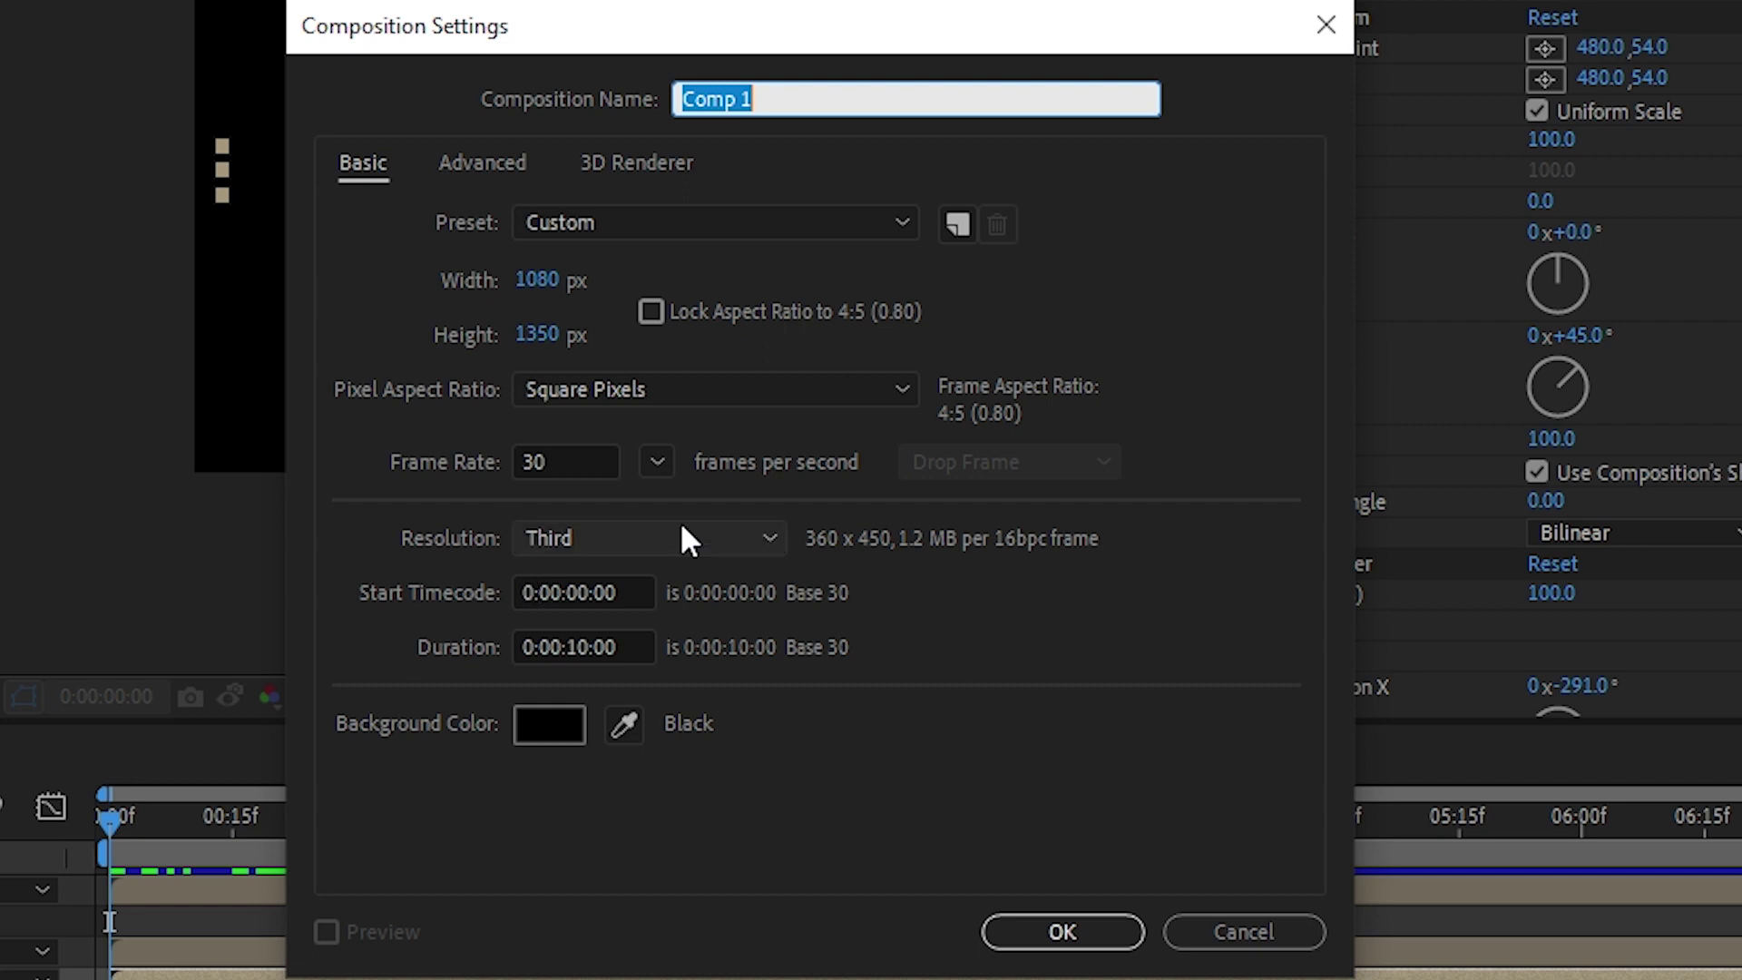
text(main )
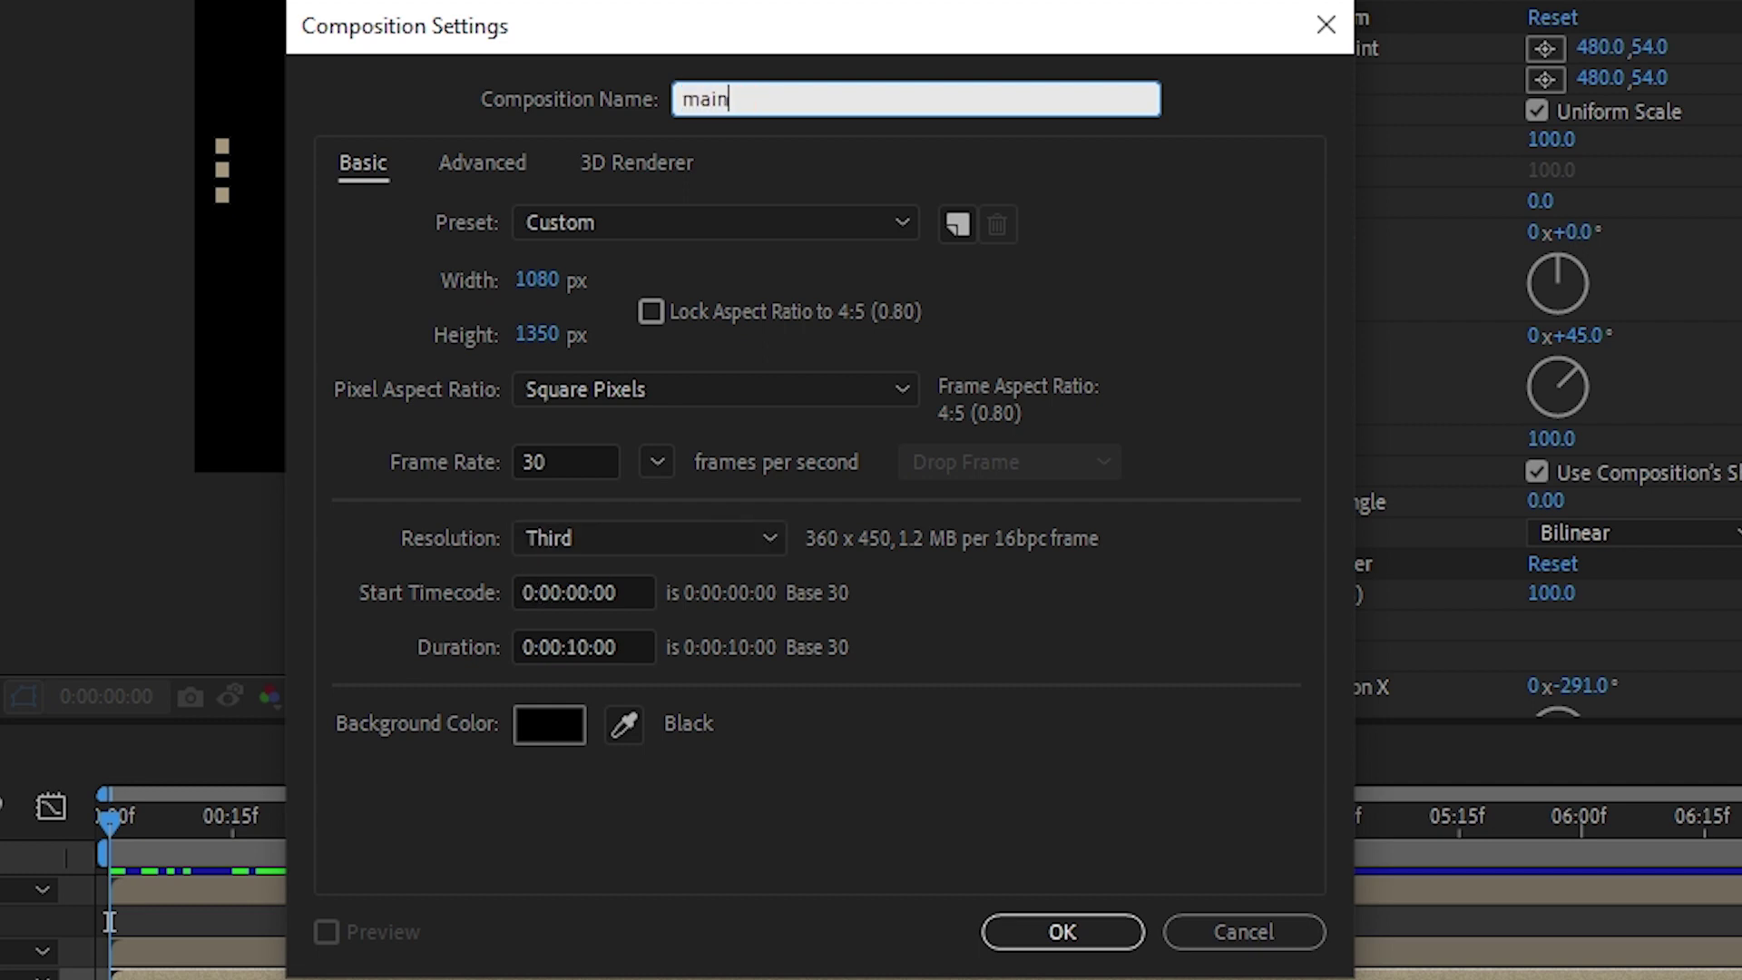
text(comp)
key(Return)
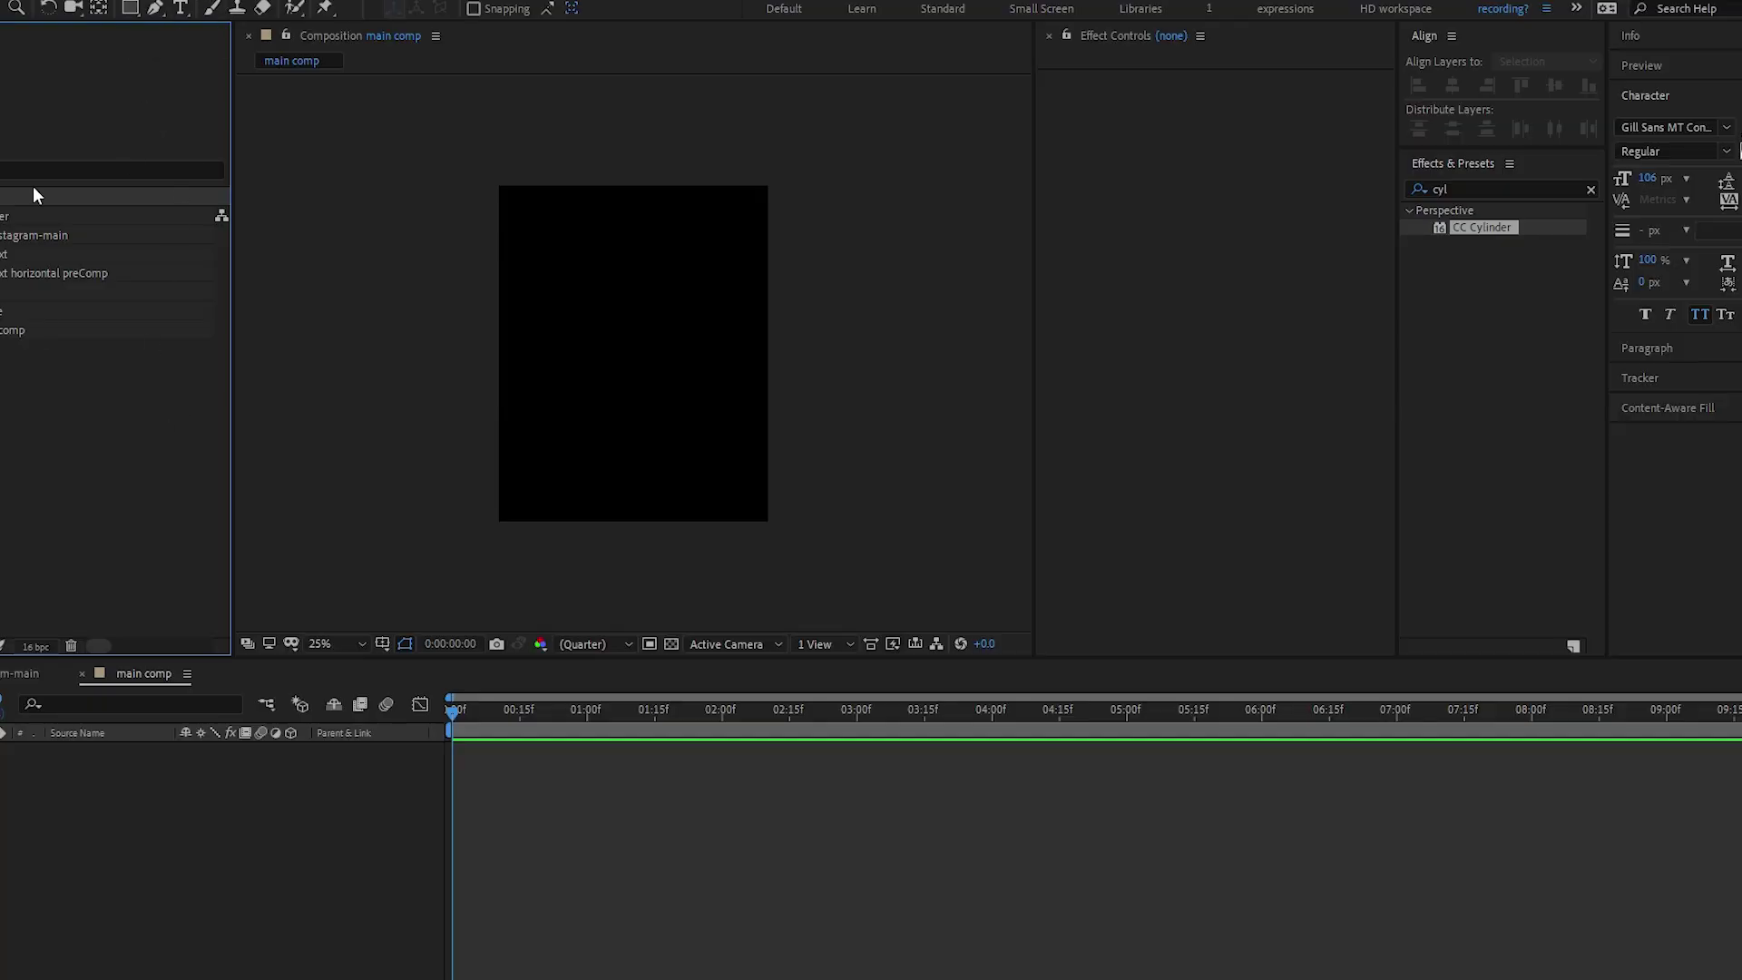
Add a 960×108 green solid and pre-compose it as 'text source', leaving attributes in main comp
key(ctrl+y)
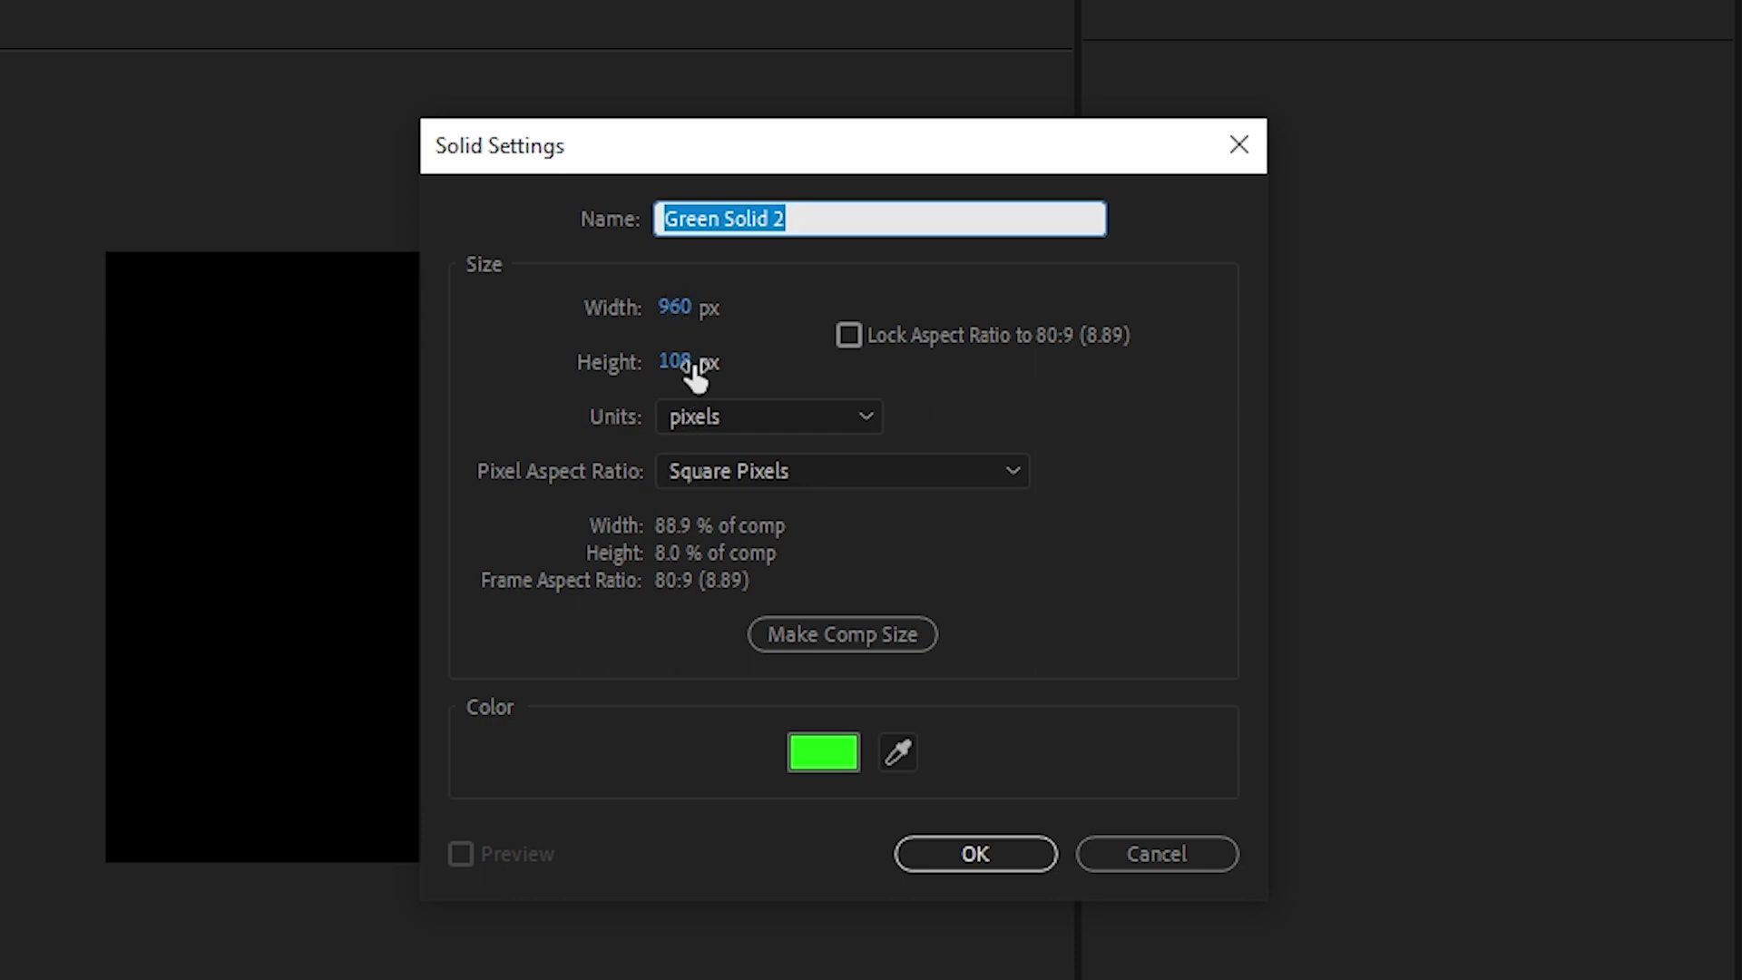
click(976, 854)
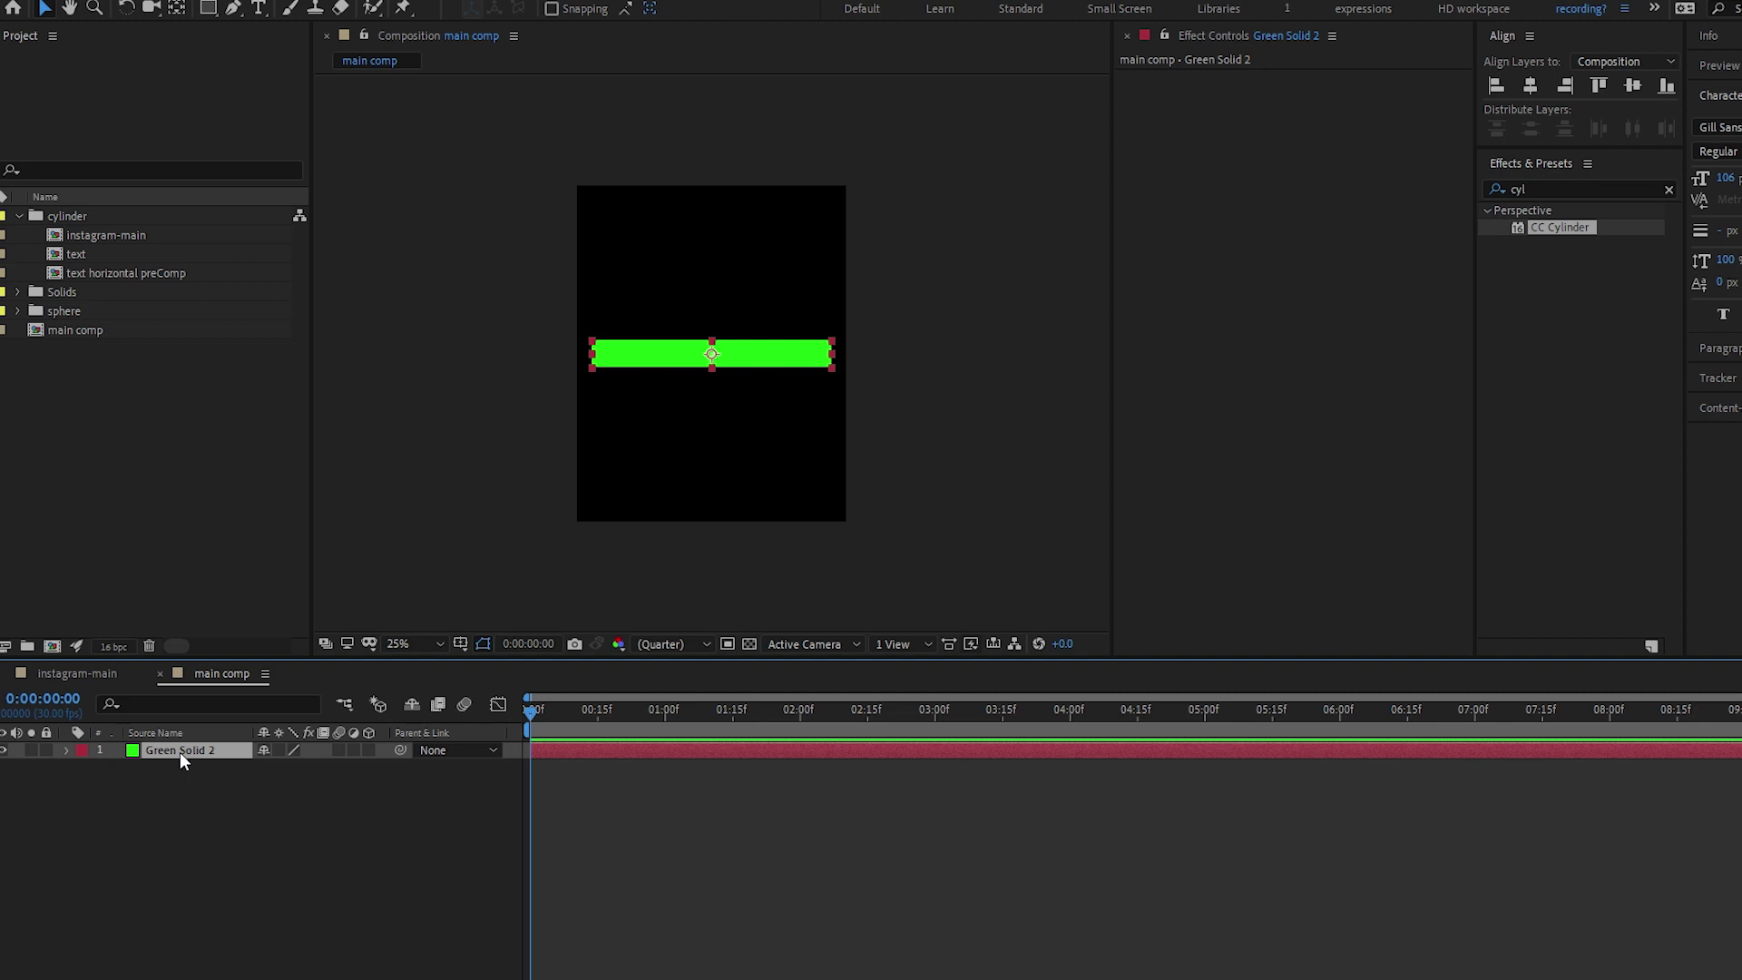
key(ctrl+shift+c)
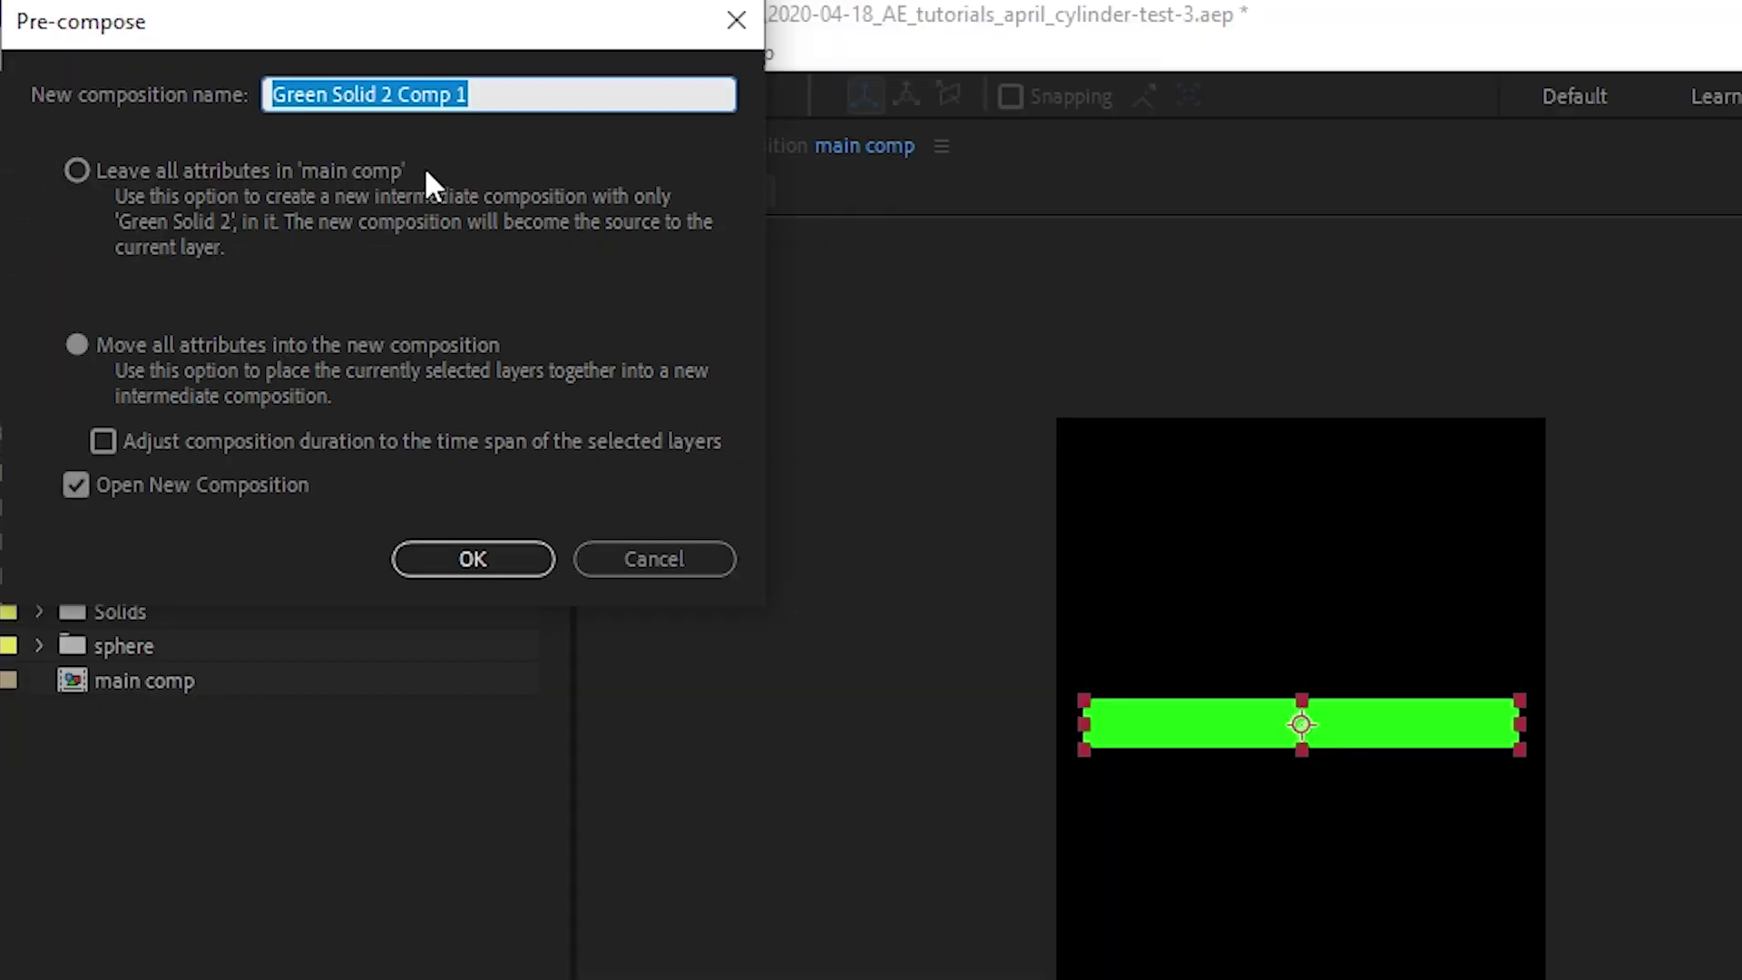
click(152, 178)
click(552, 80)
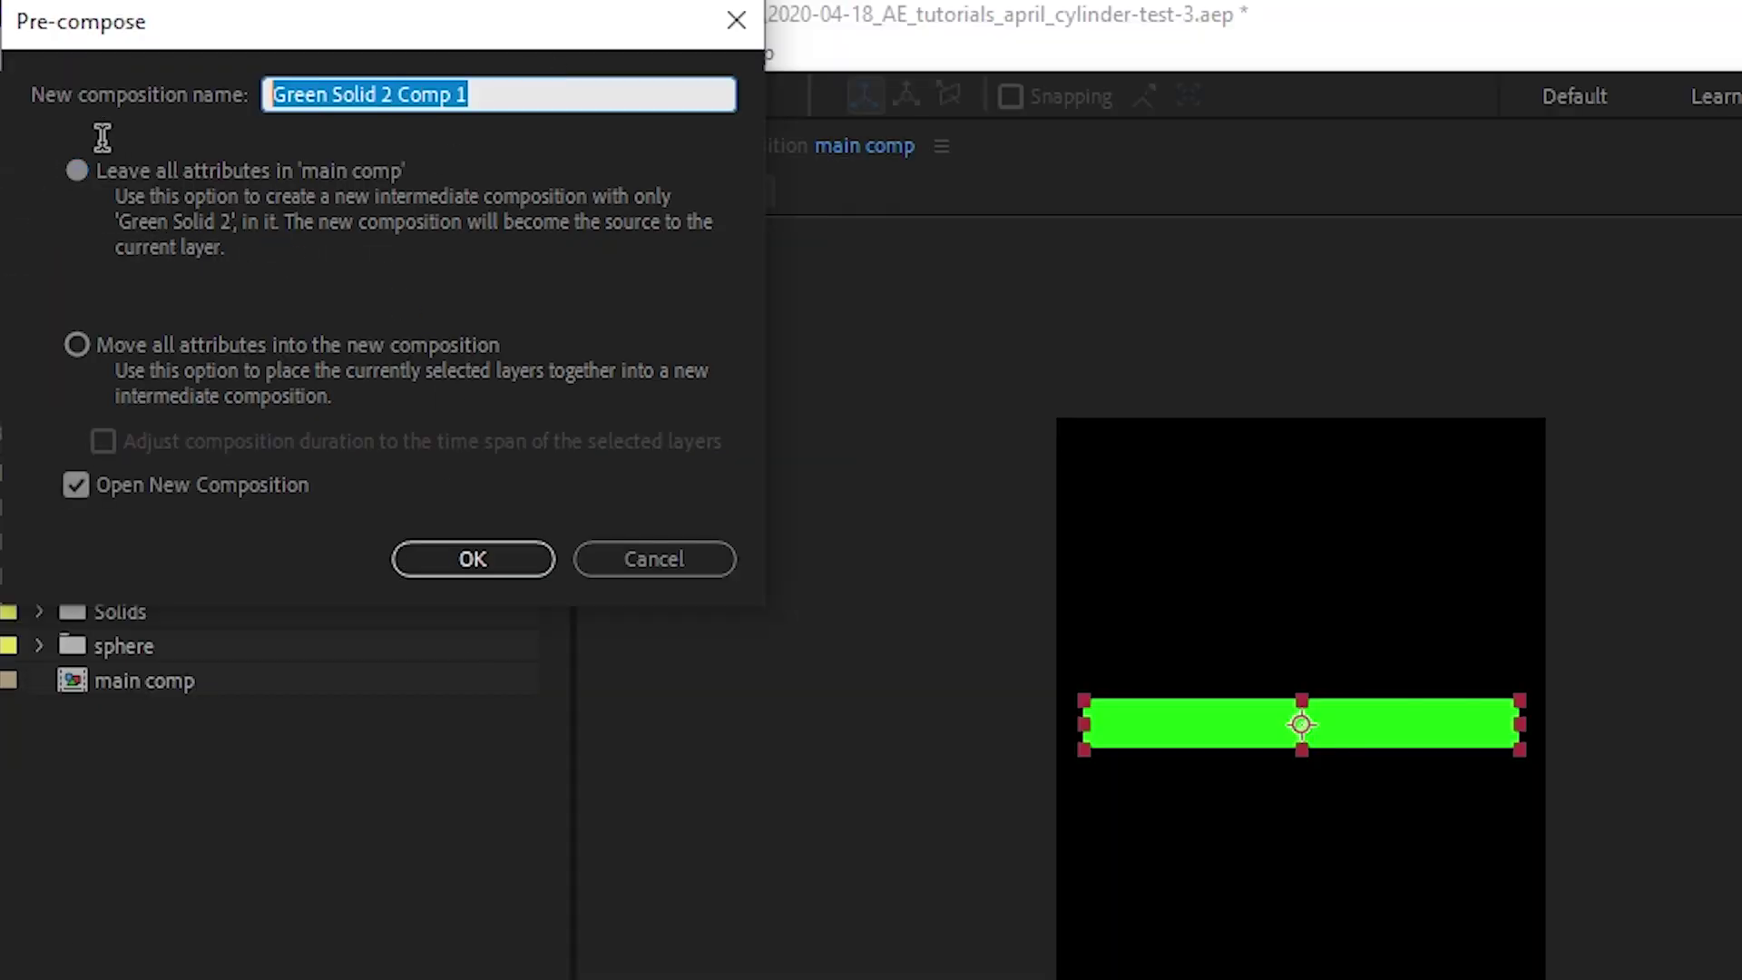
text(text s)
text(ource)
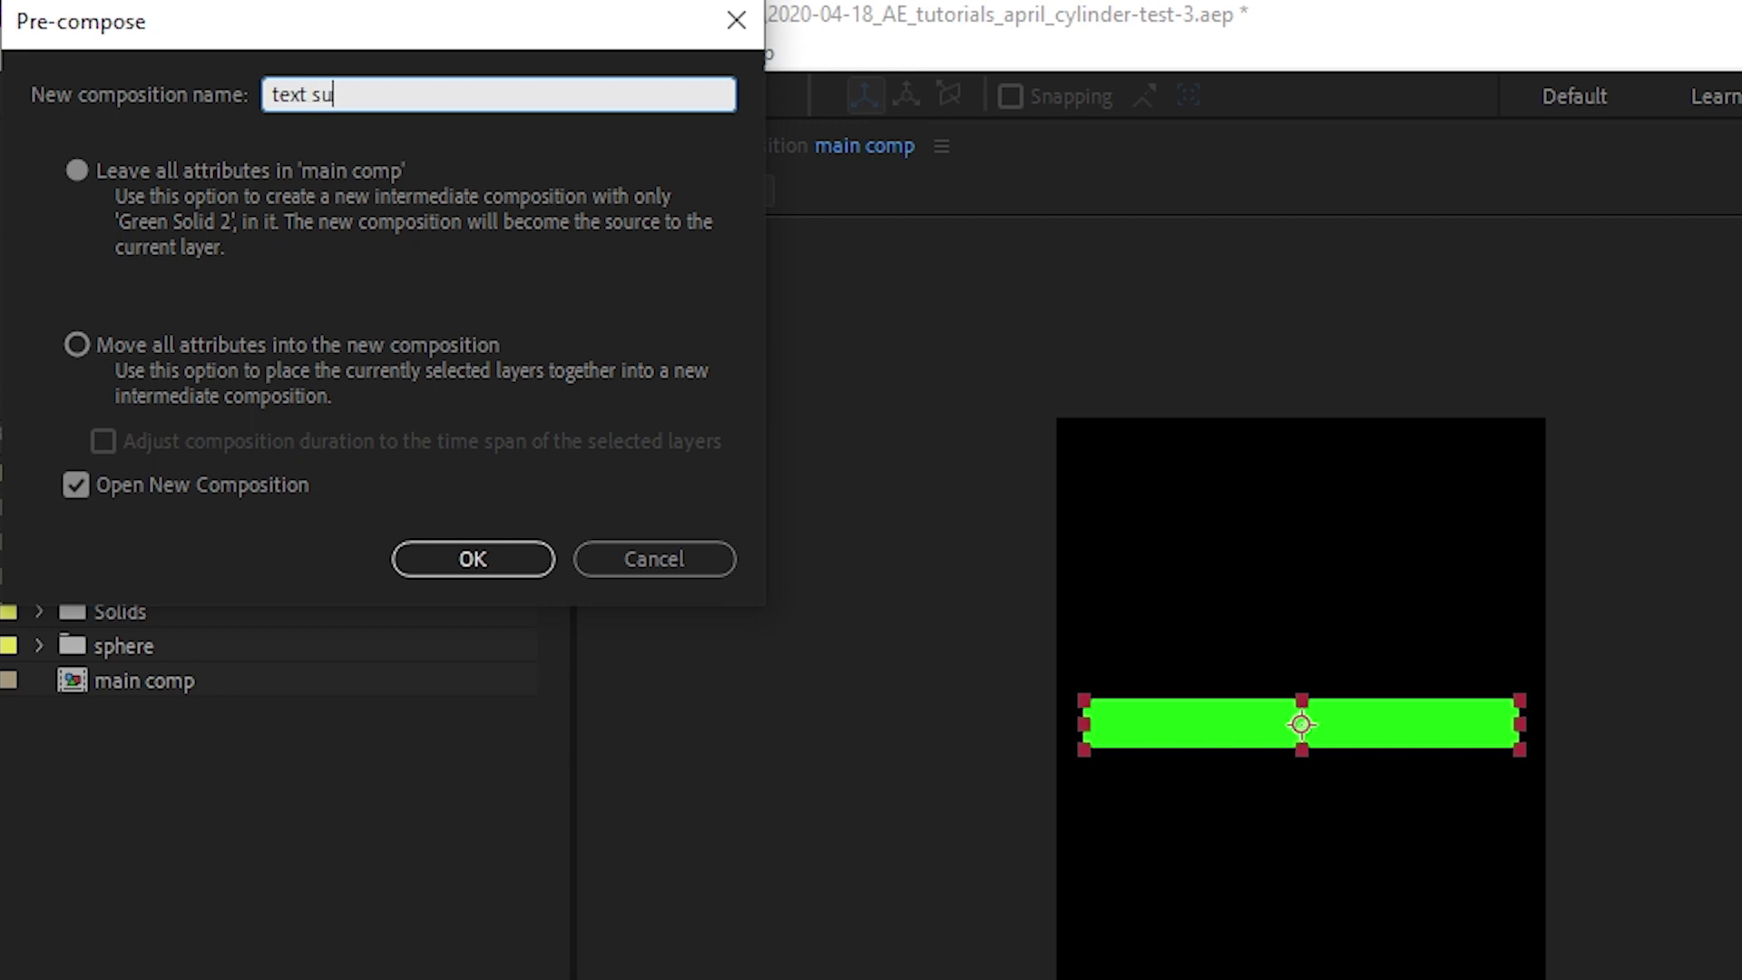
key(Return)
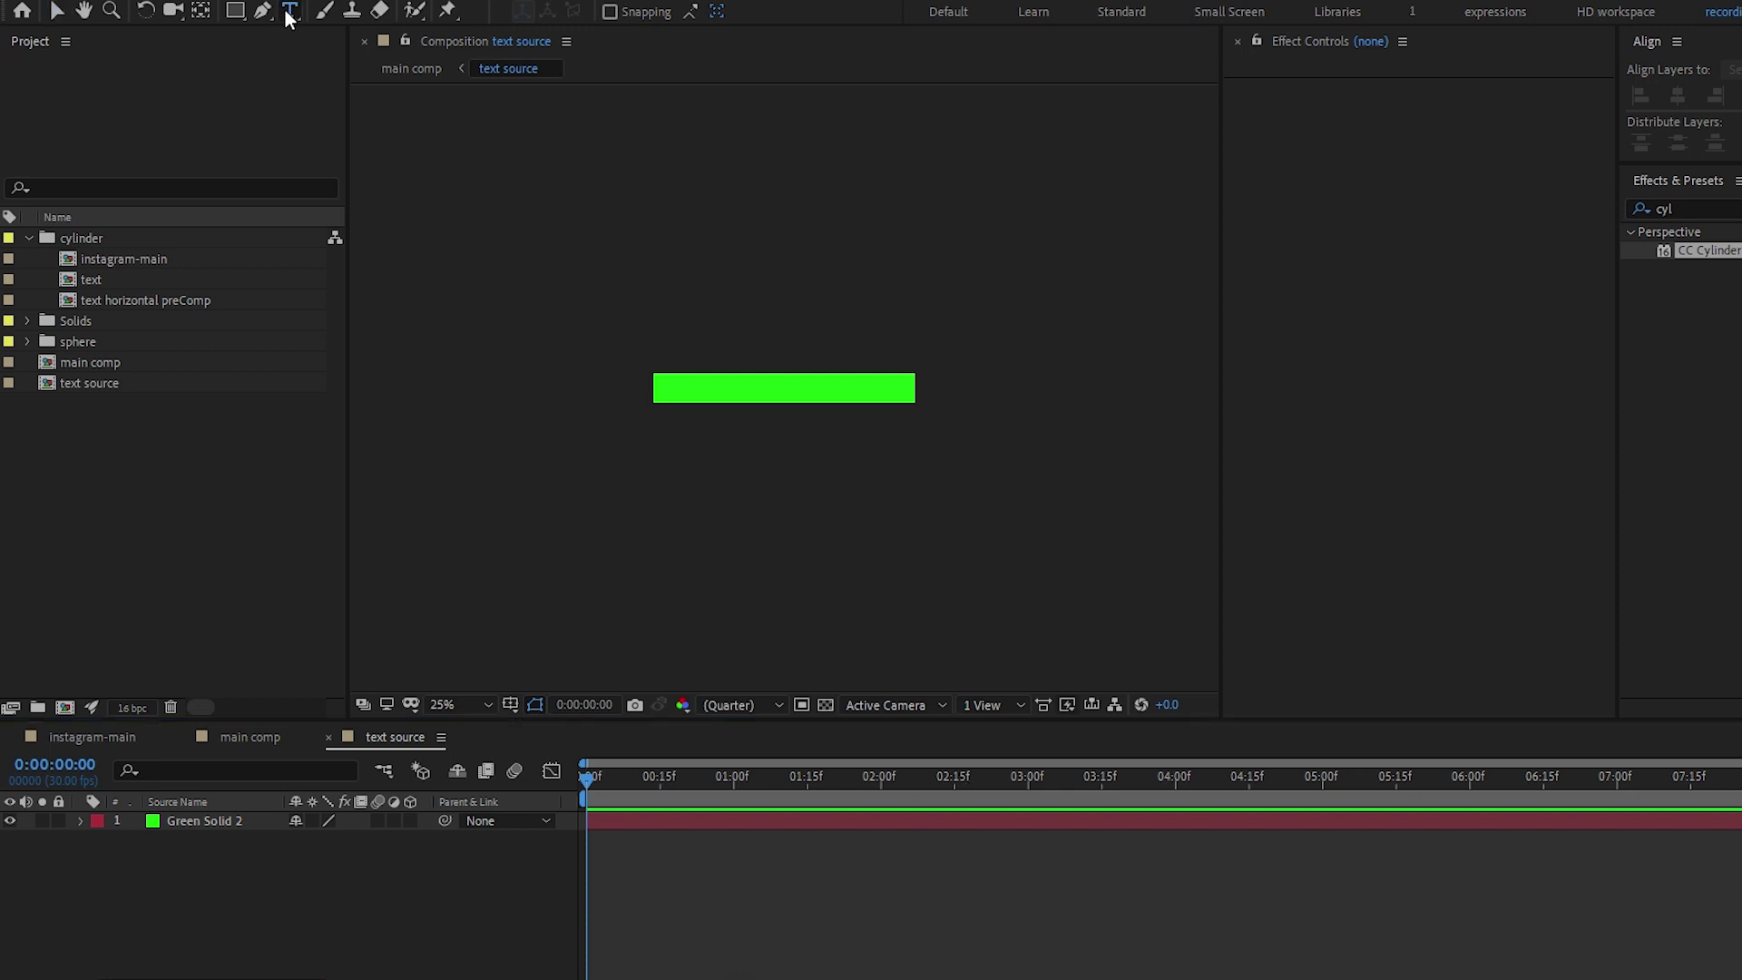
Paste the 'ROLLING IN THE DEEPER' text layer, hide the green solid and centre the text
key(ctrl+v)
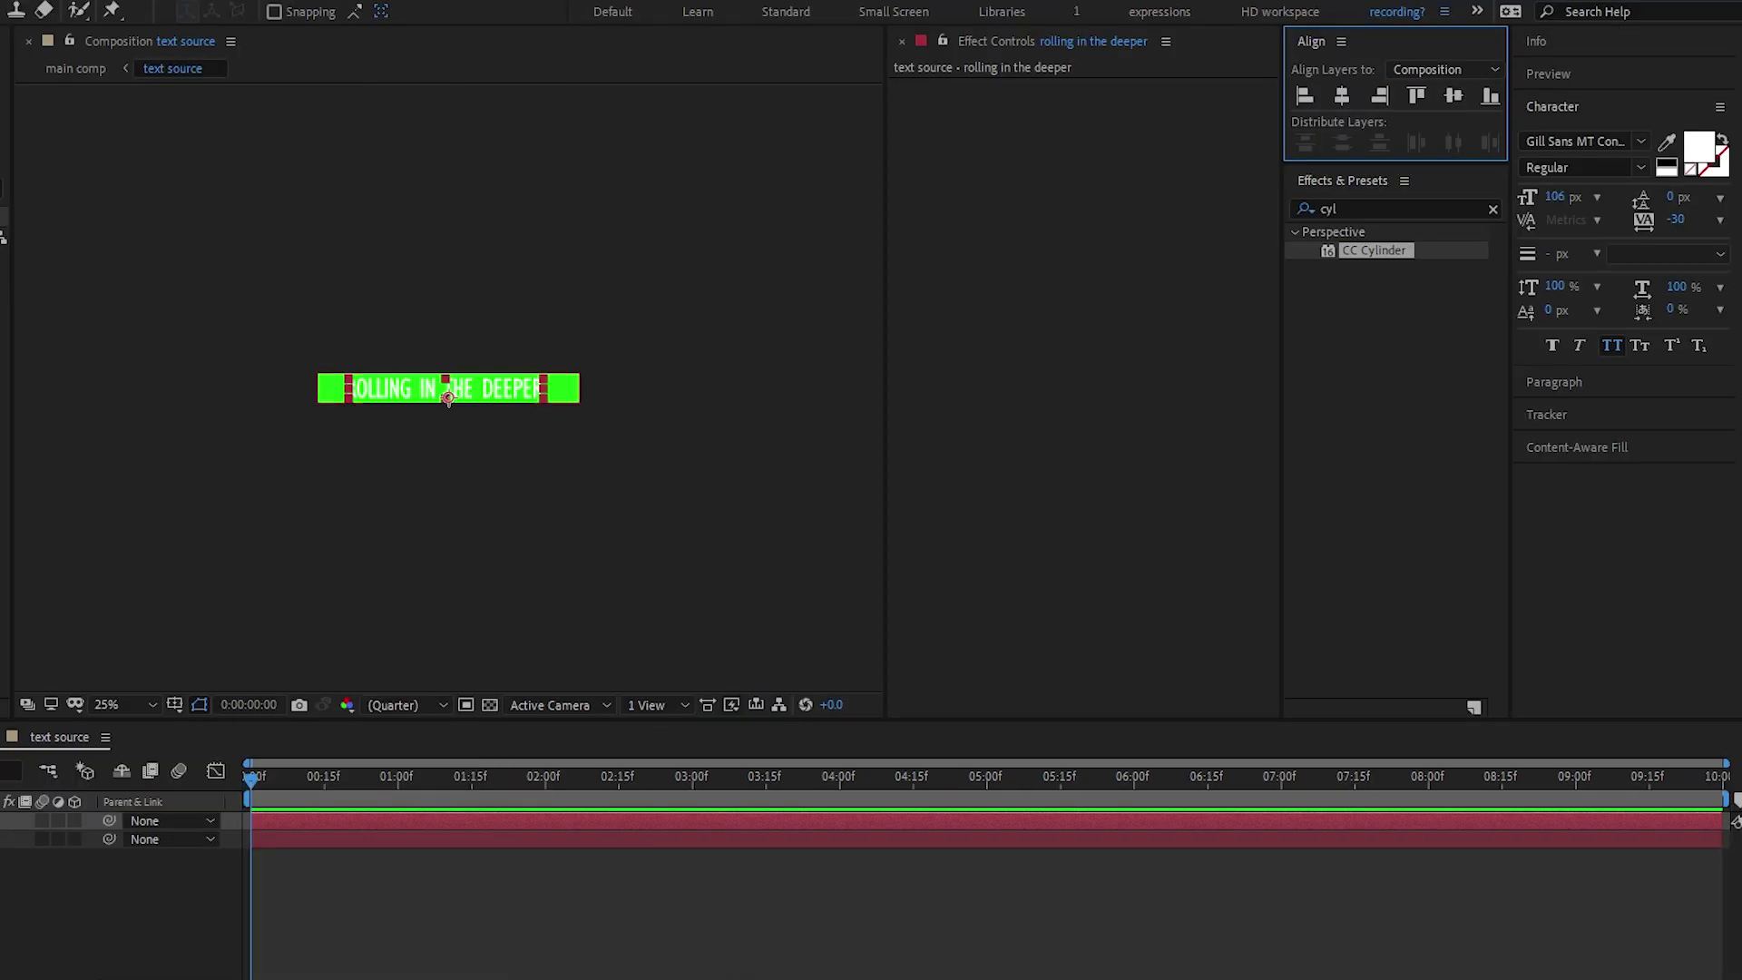
click(715, 944)
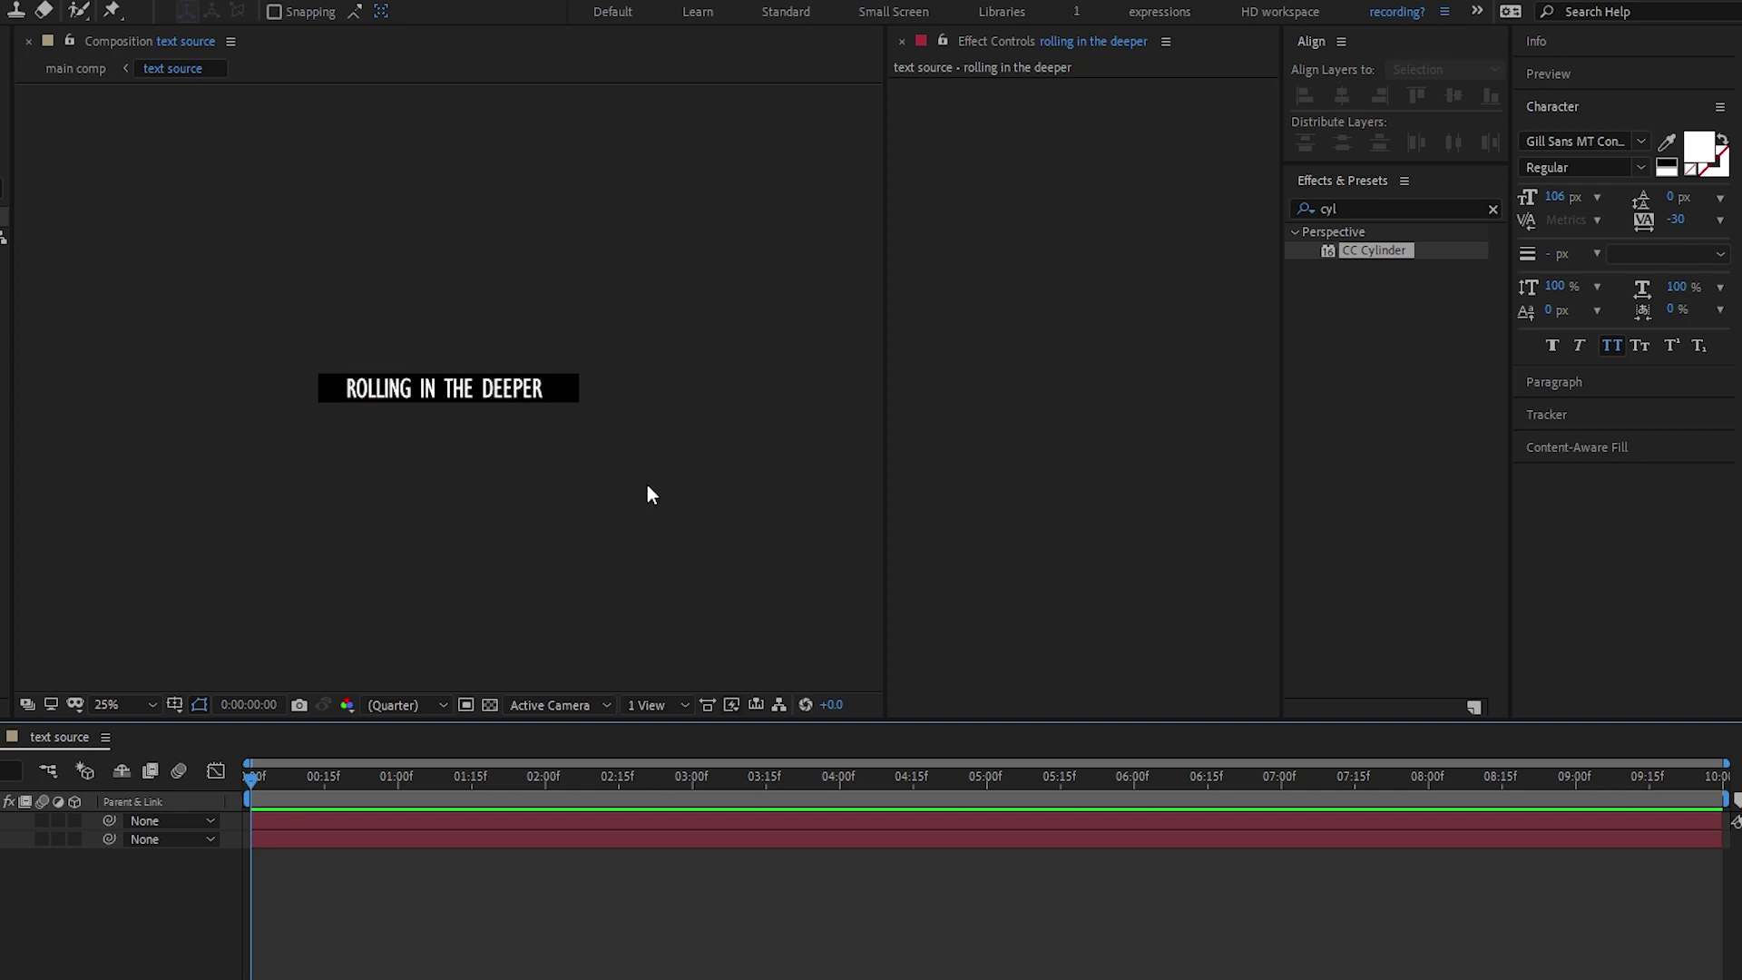
key(period)
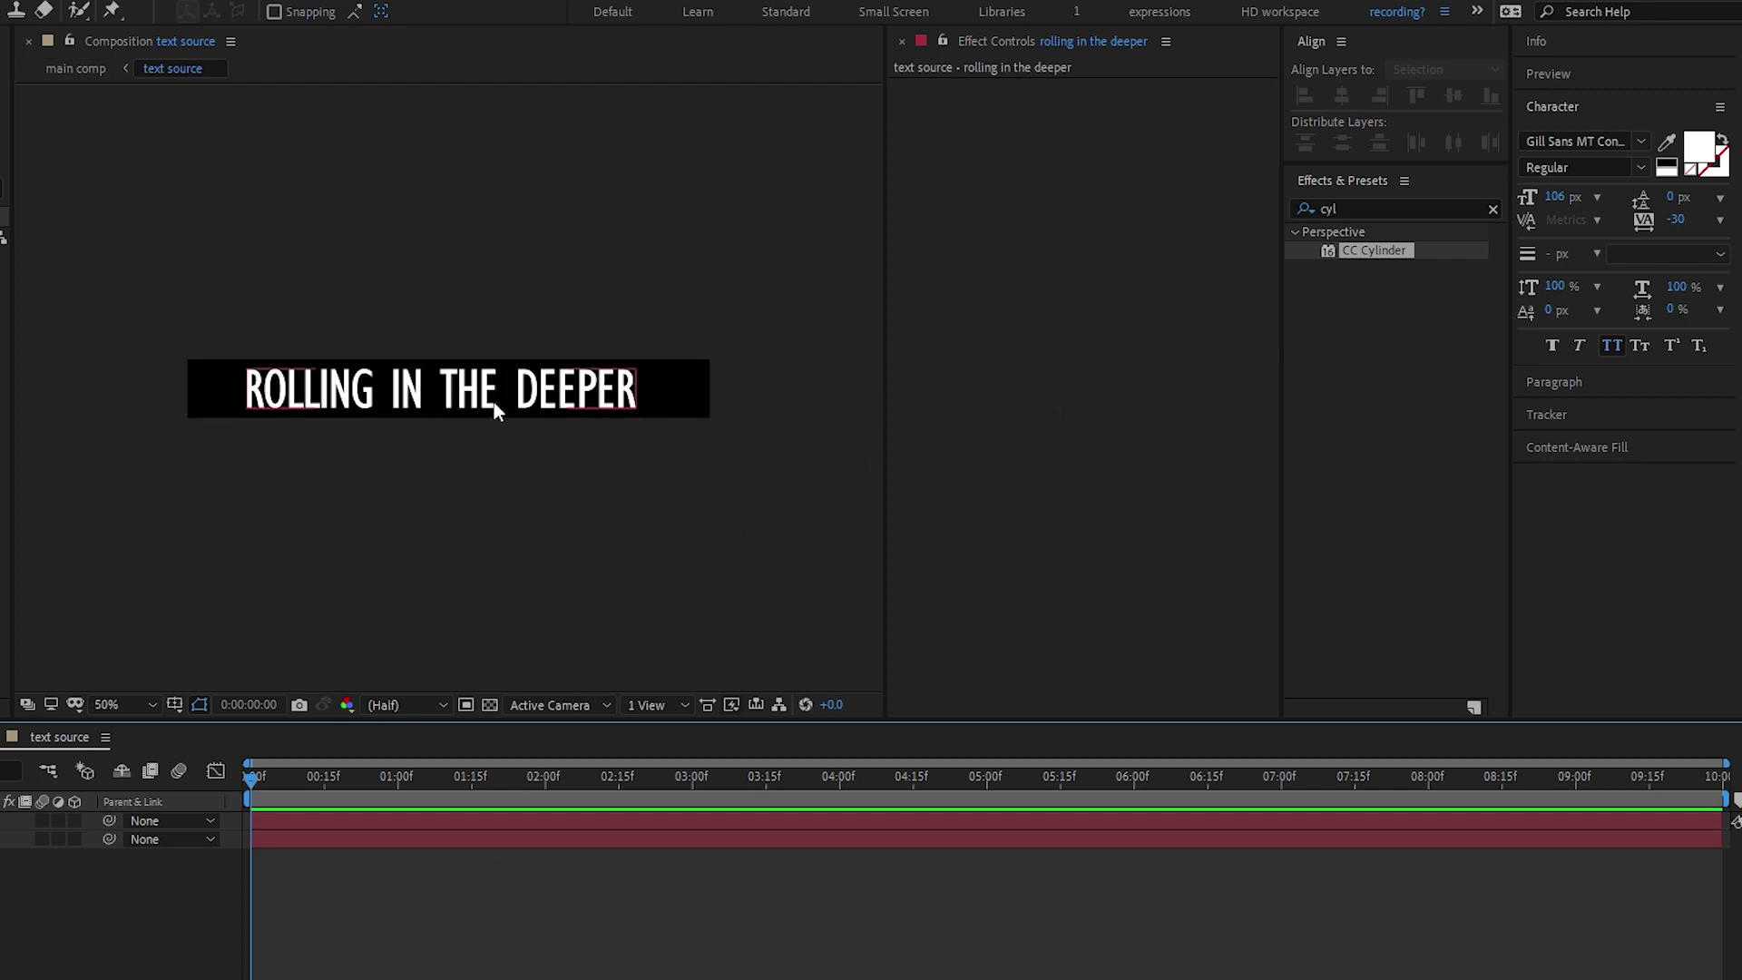
click(497, 413)
click(1455, 96)
click(596, 959)
Return to main comp through the composition flowchart
key(Tab)
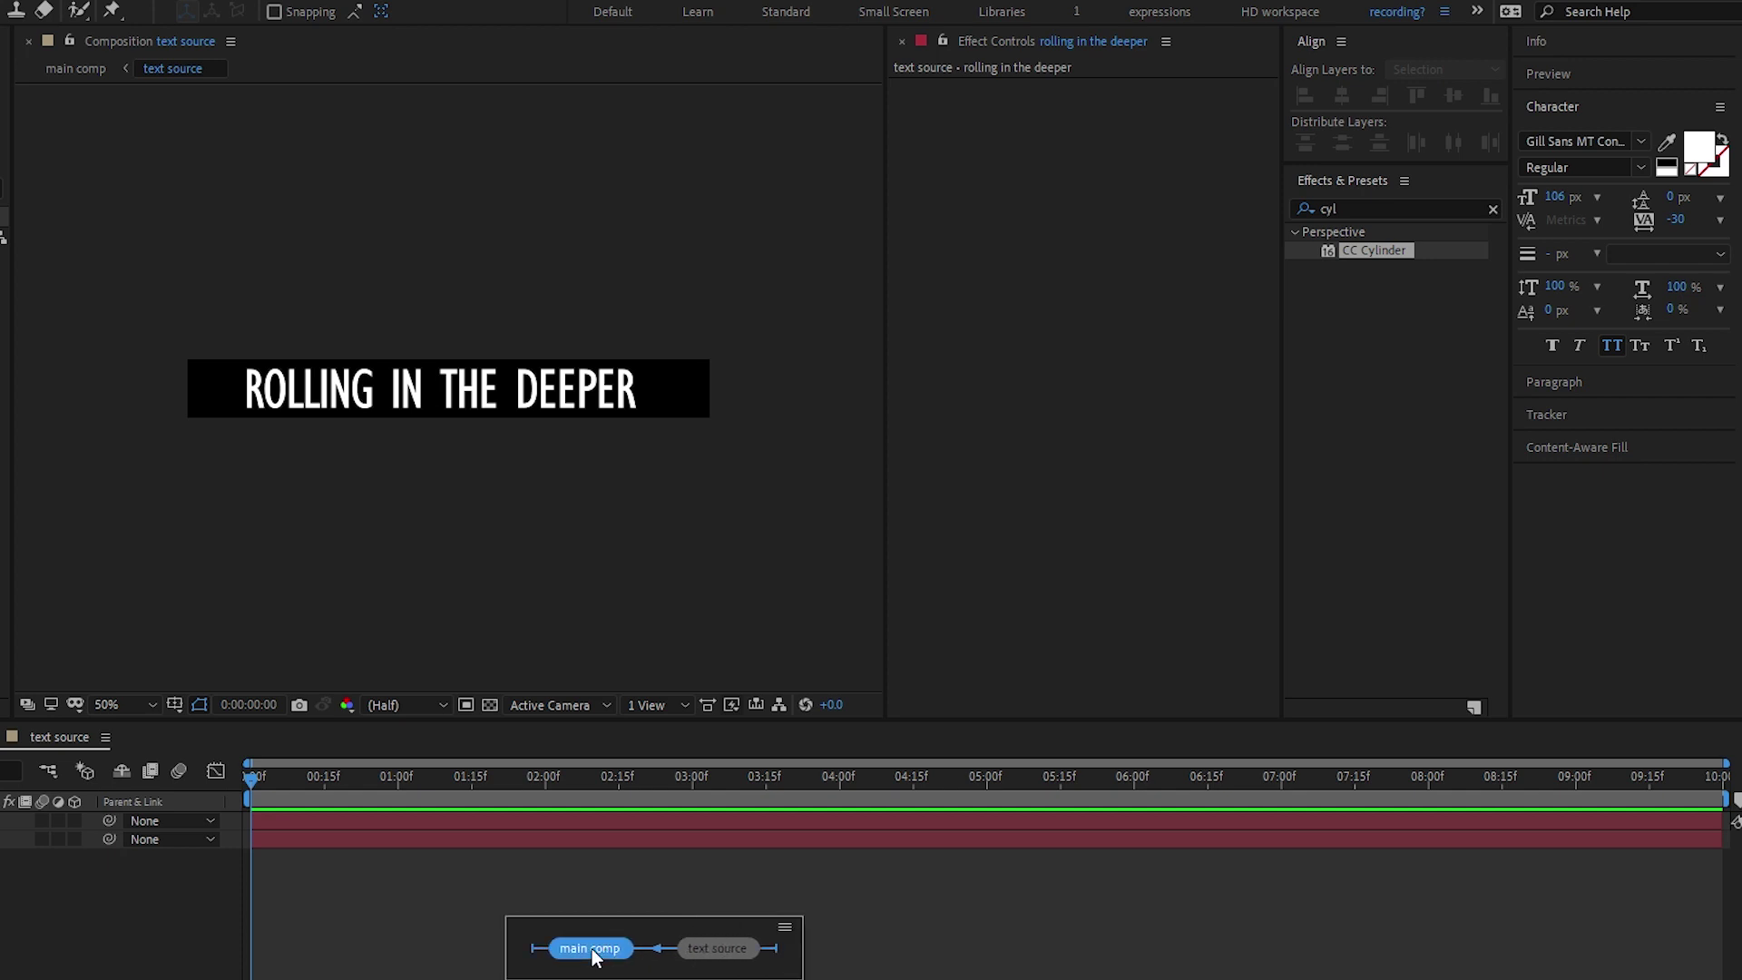
click(592, 951)
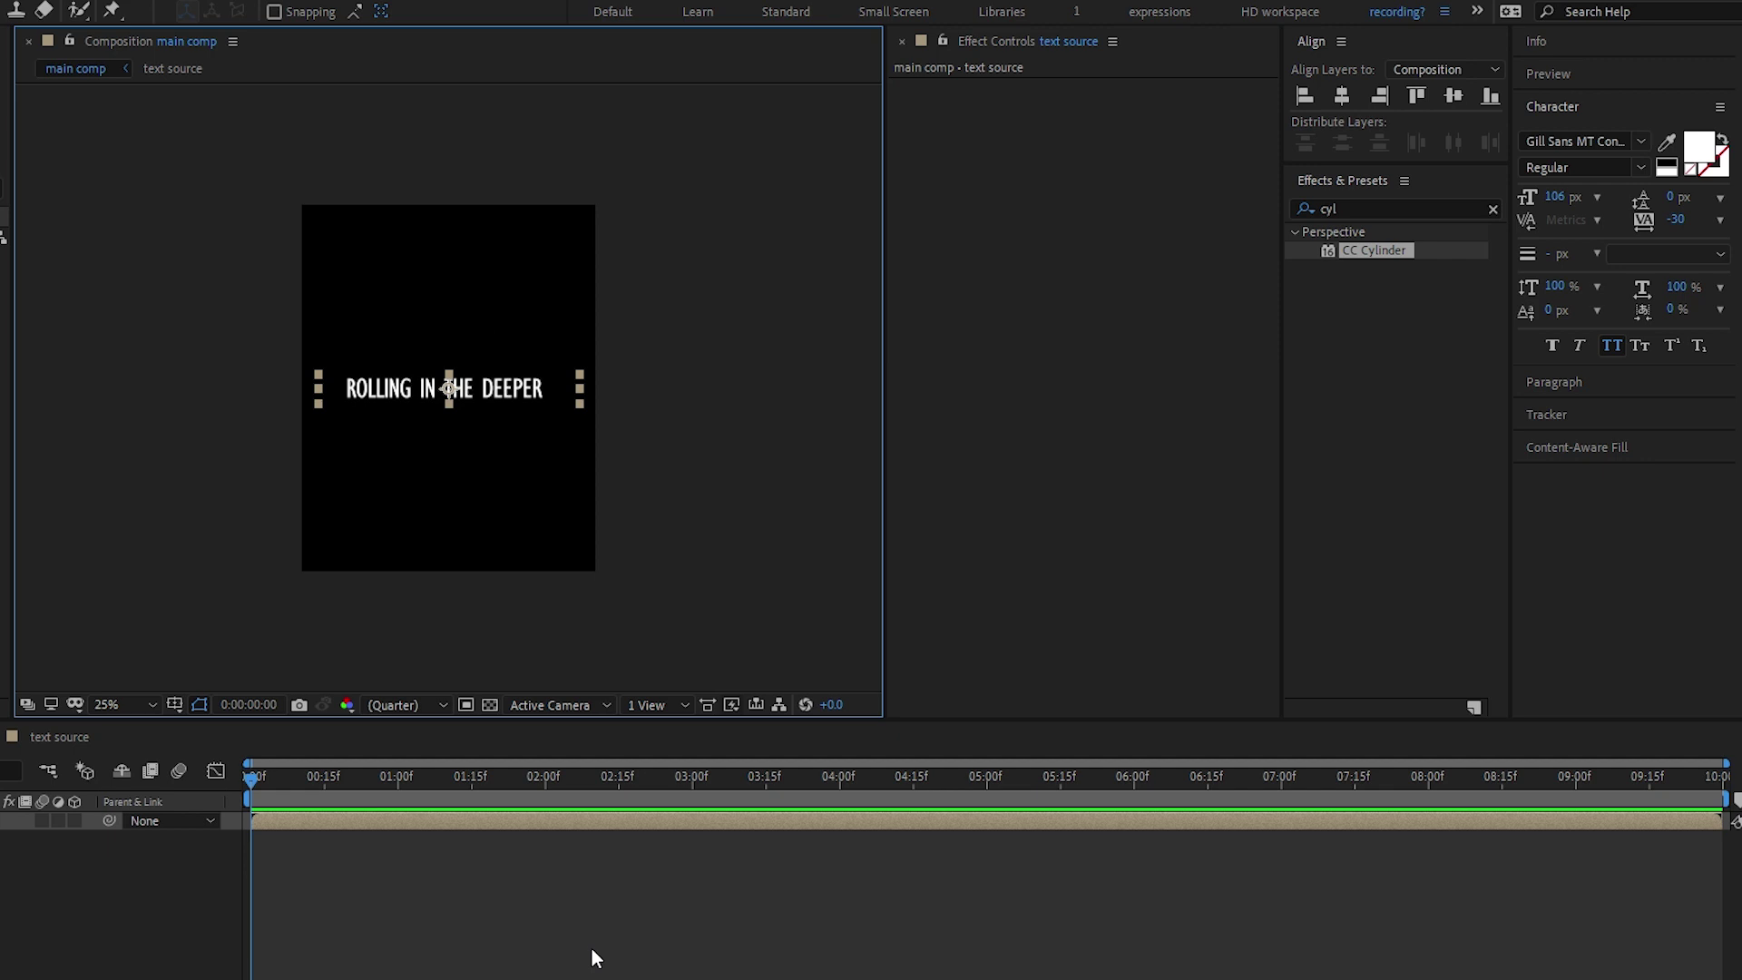
click(544, 960)
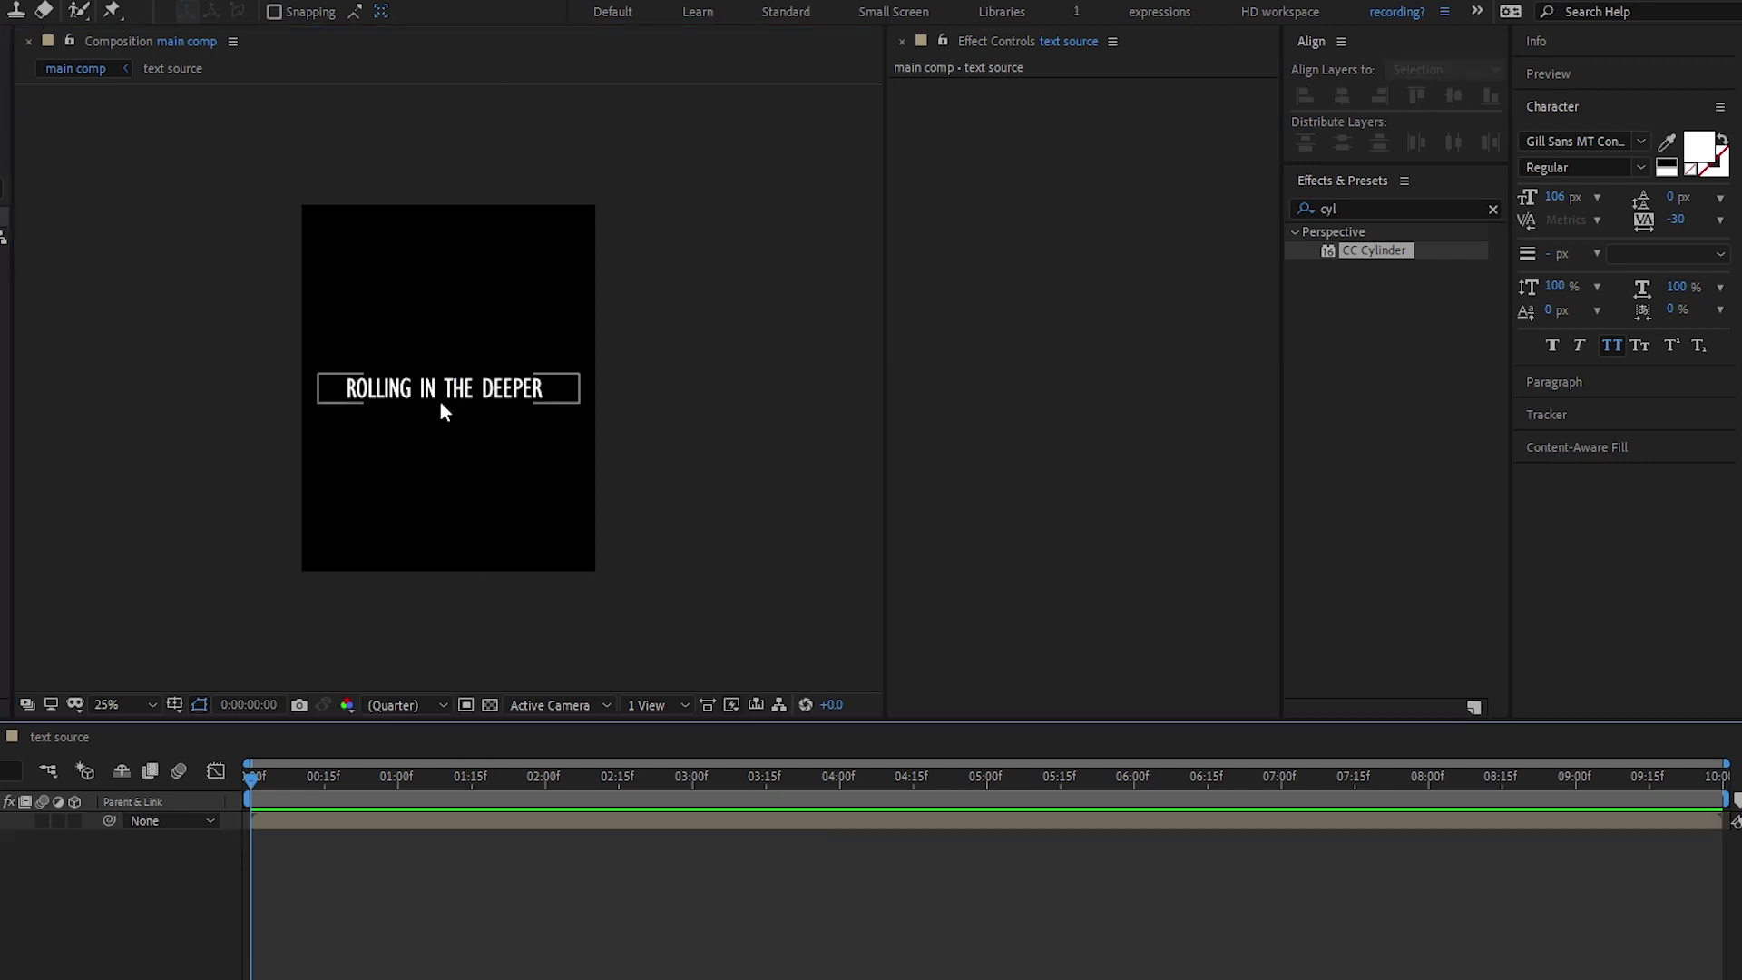
Apply the Motion Tile effect to the text source layer
click(317, 374)
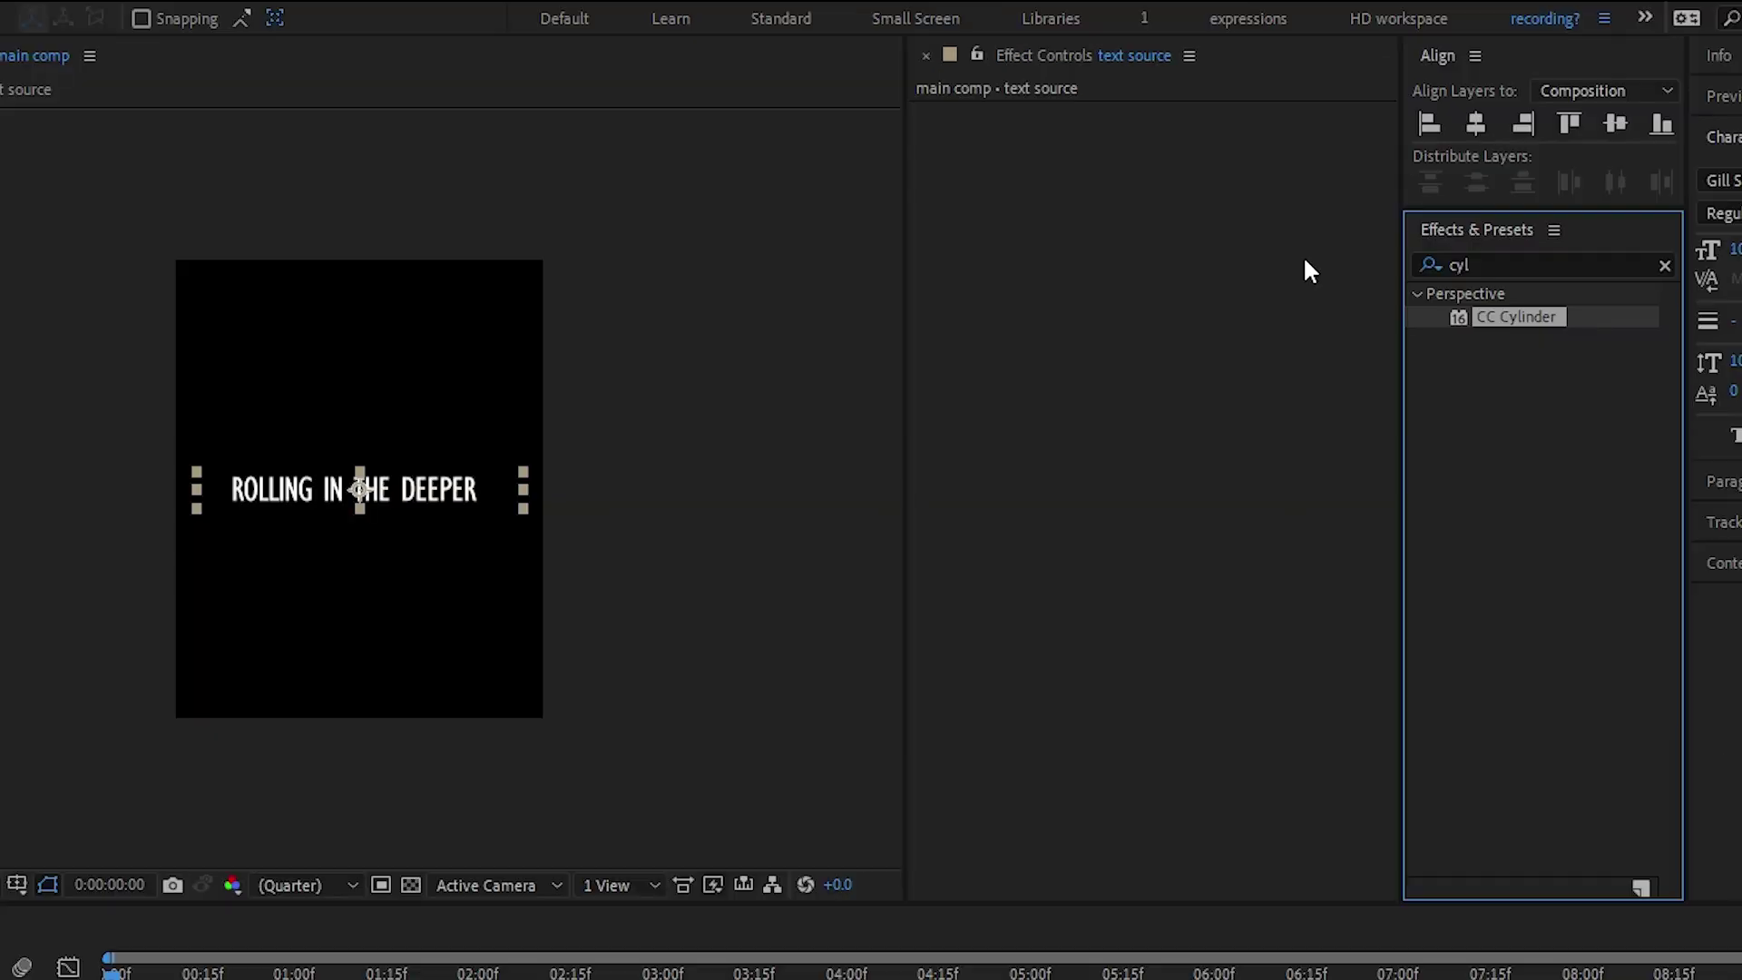
click(1352, 207)
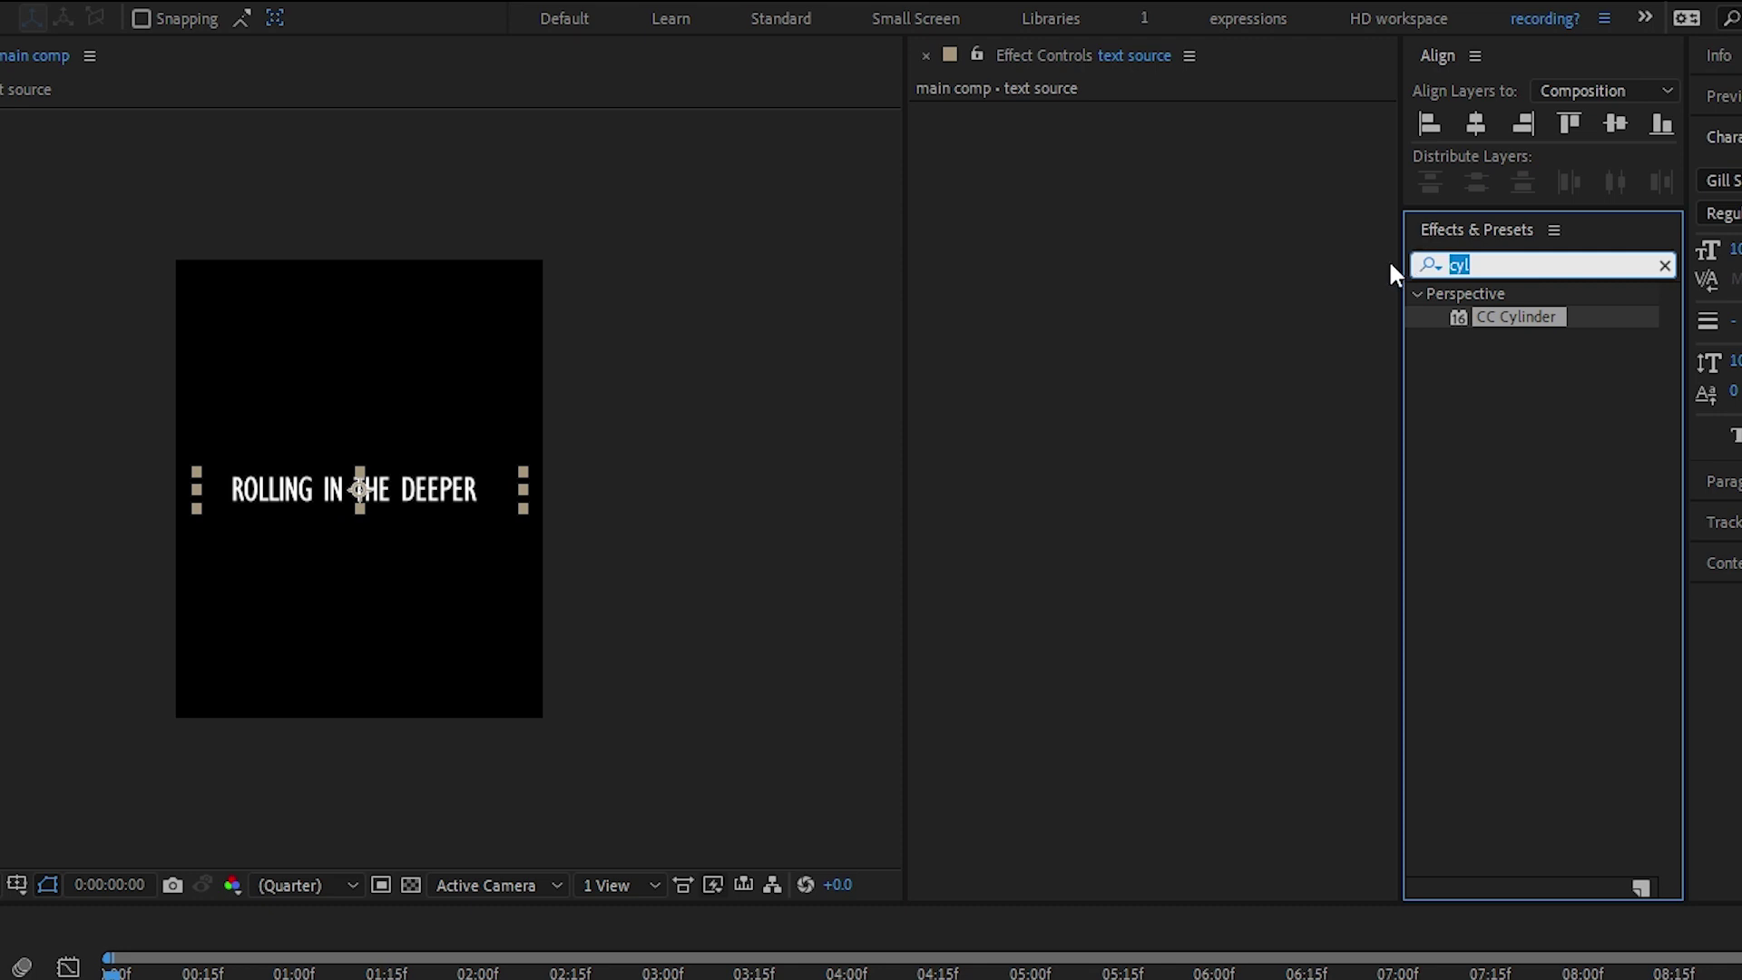
text(motion t)
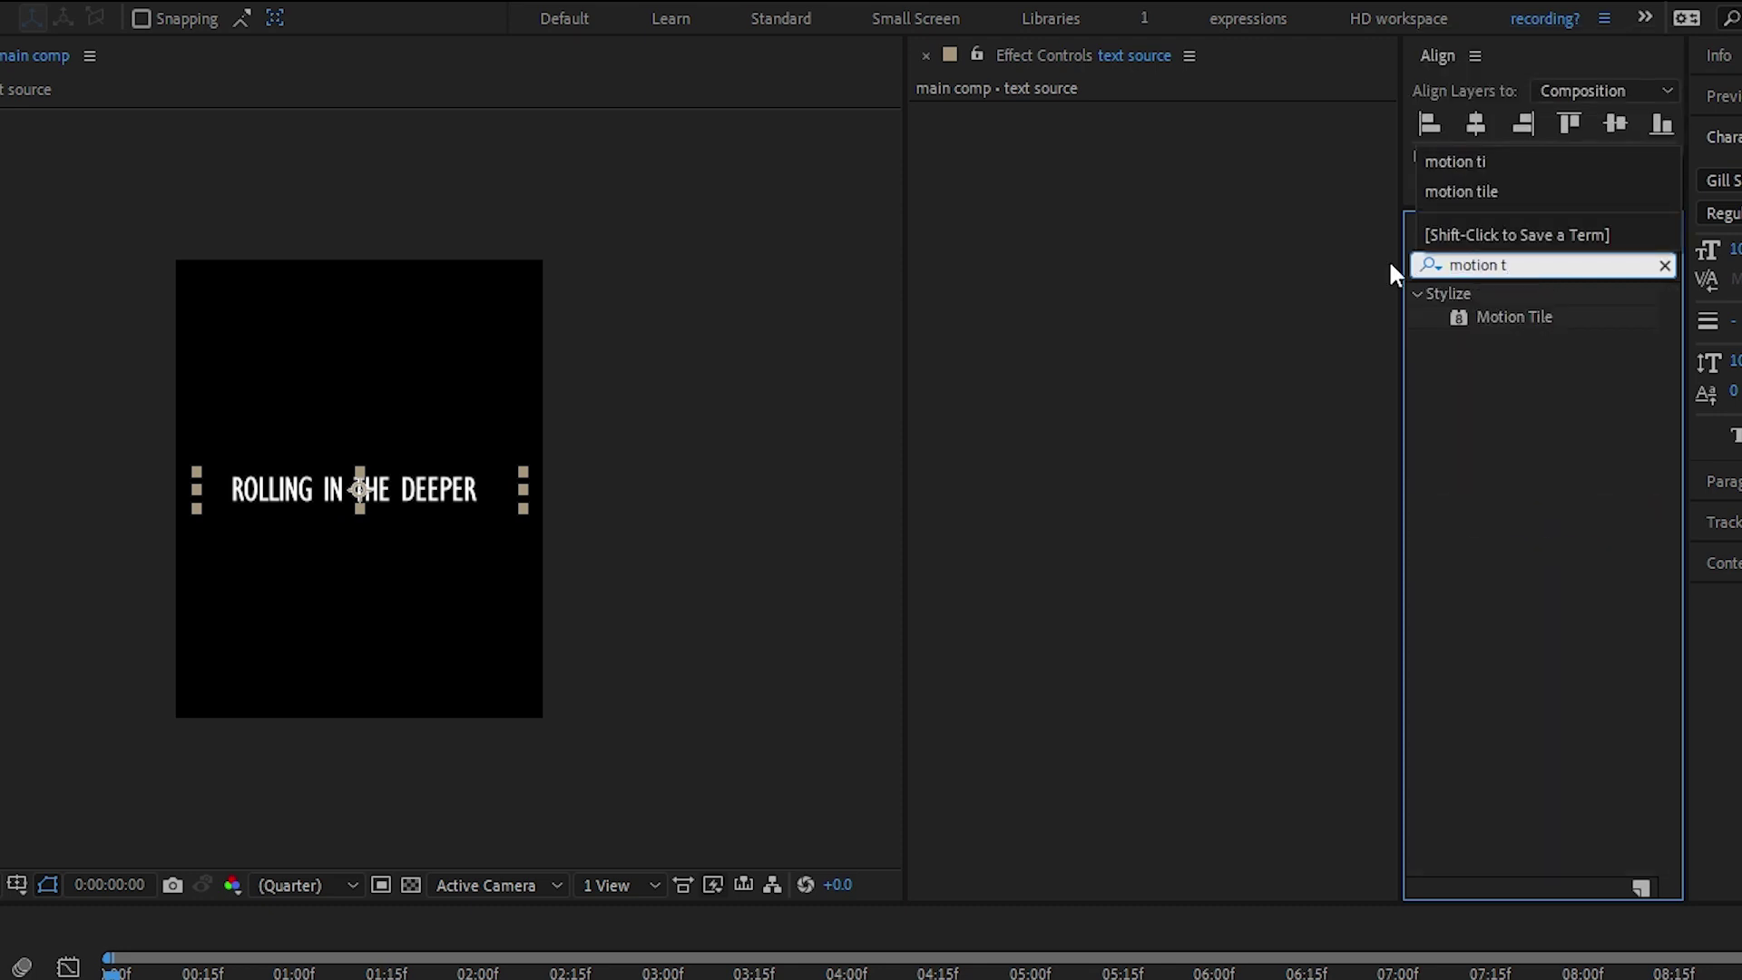
click(1514, 319)
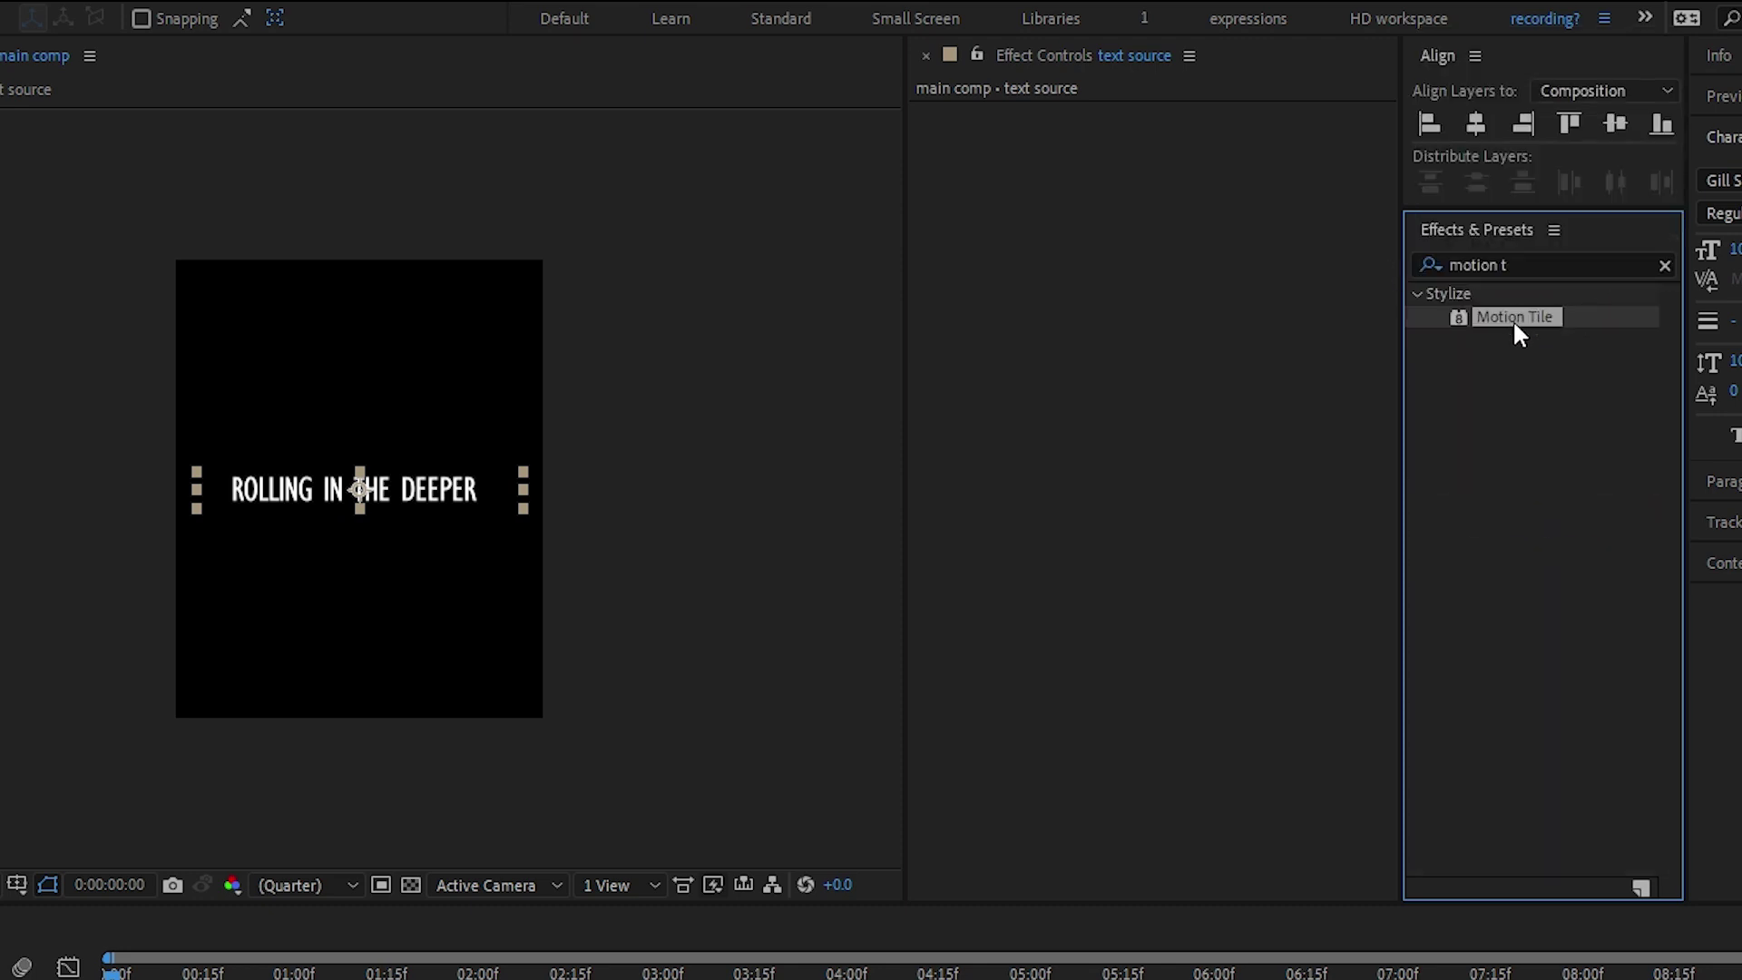
double_click(1514, 319)
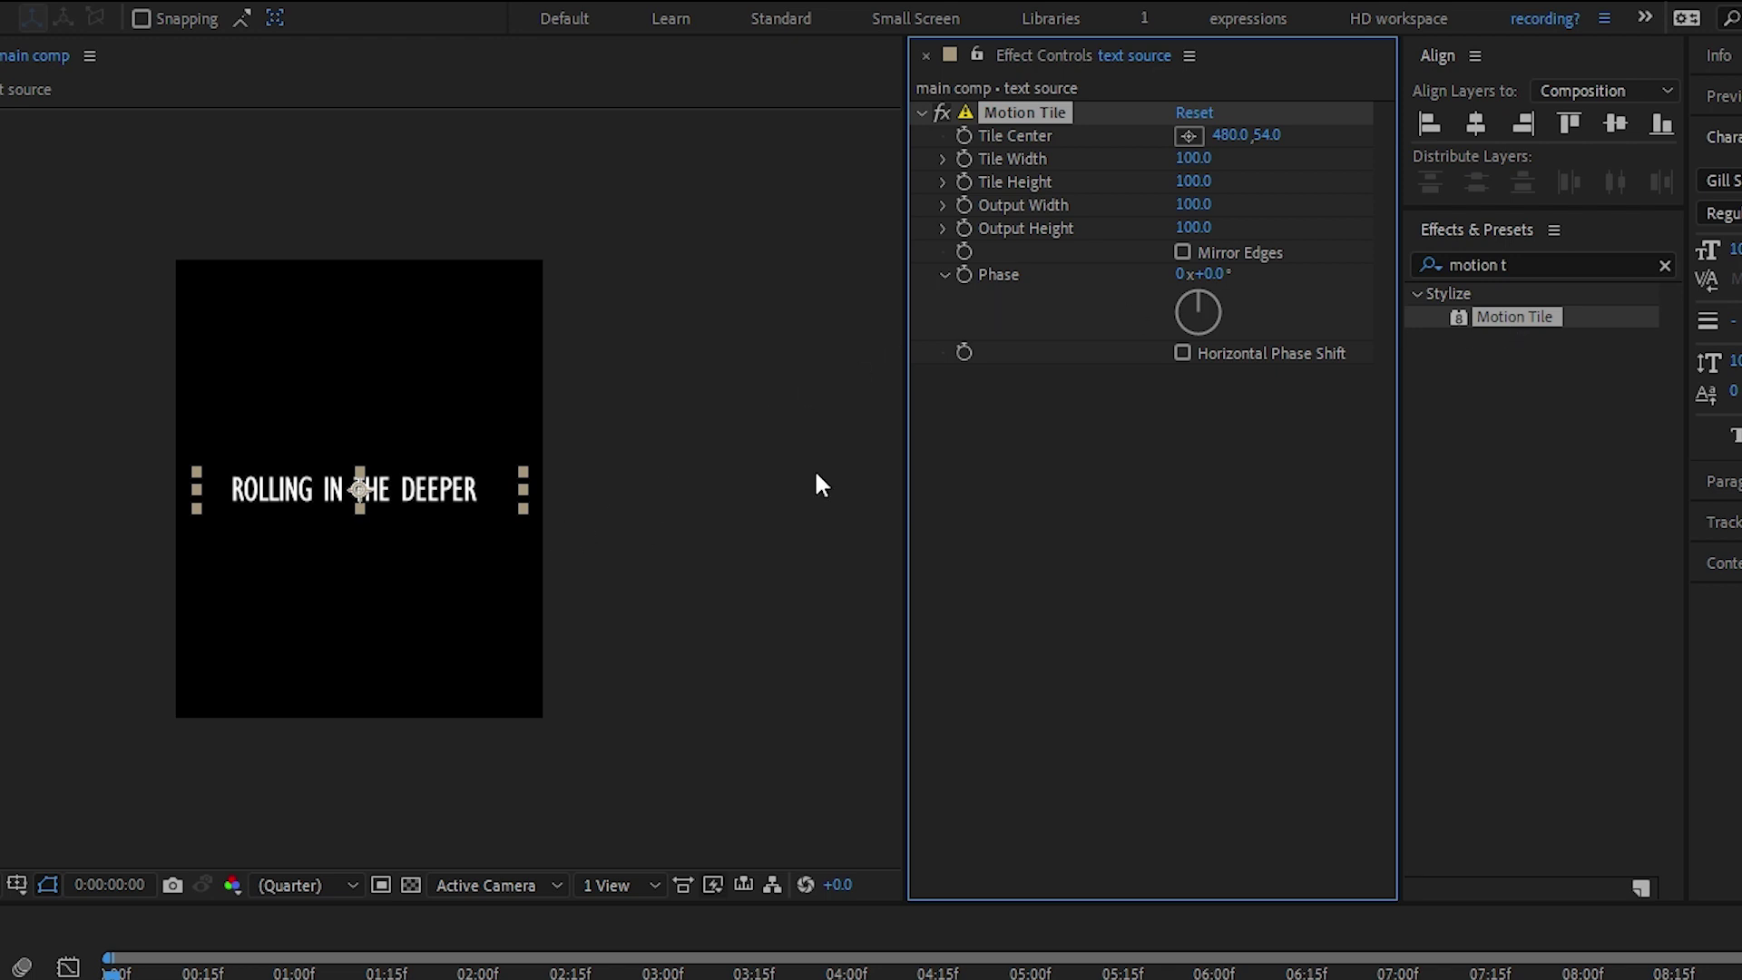
Set Motion Tile's Output Height to 1100
click(1193, 205)
key(Tab)
text(600)
key(Return)
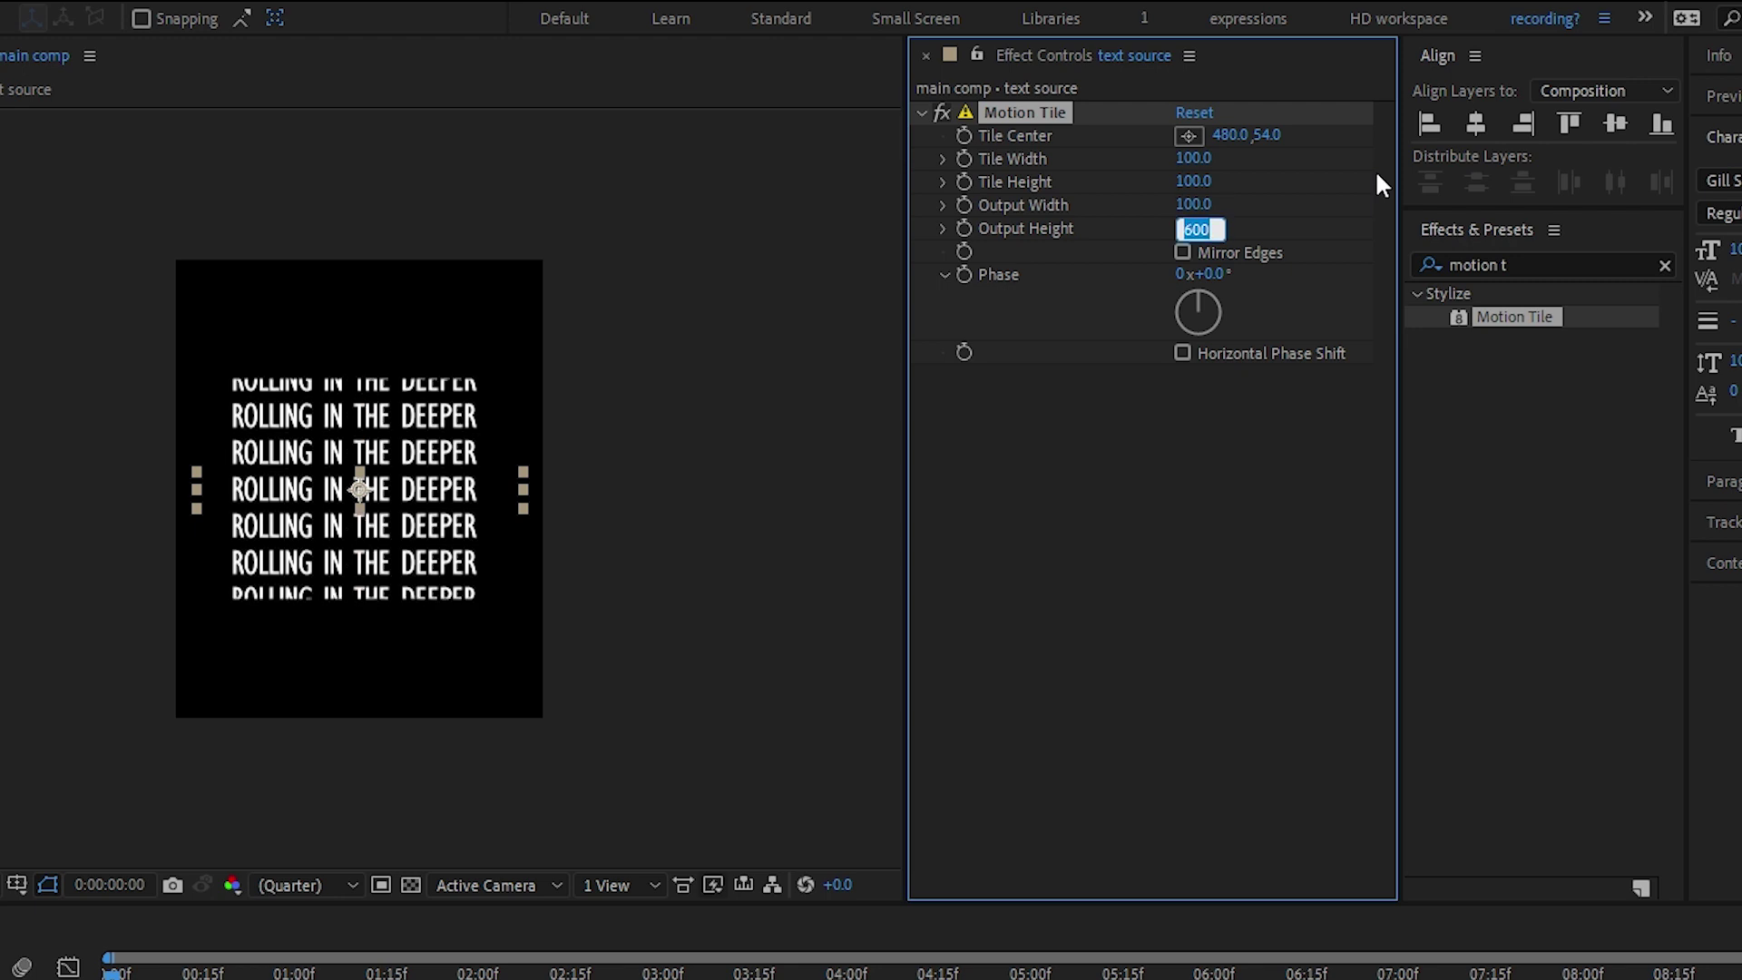
text(1000)
key(Return)
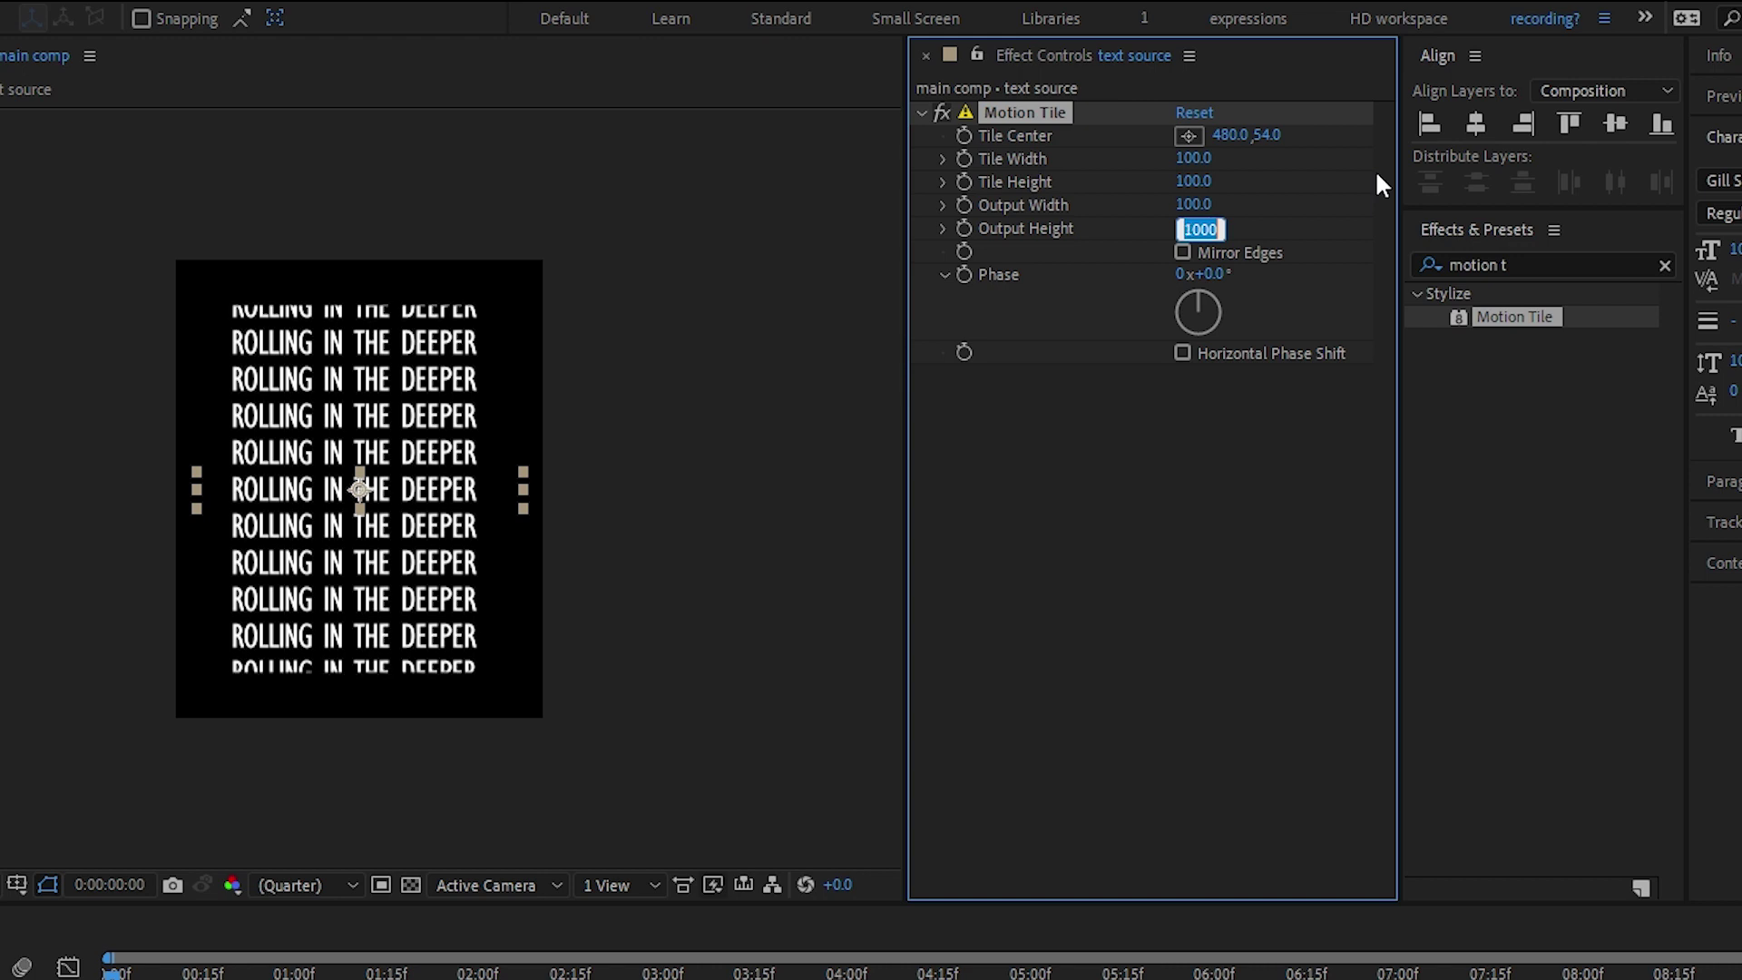
text(1100)
key(Return)
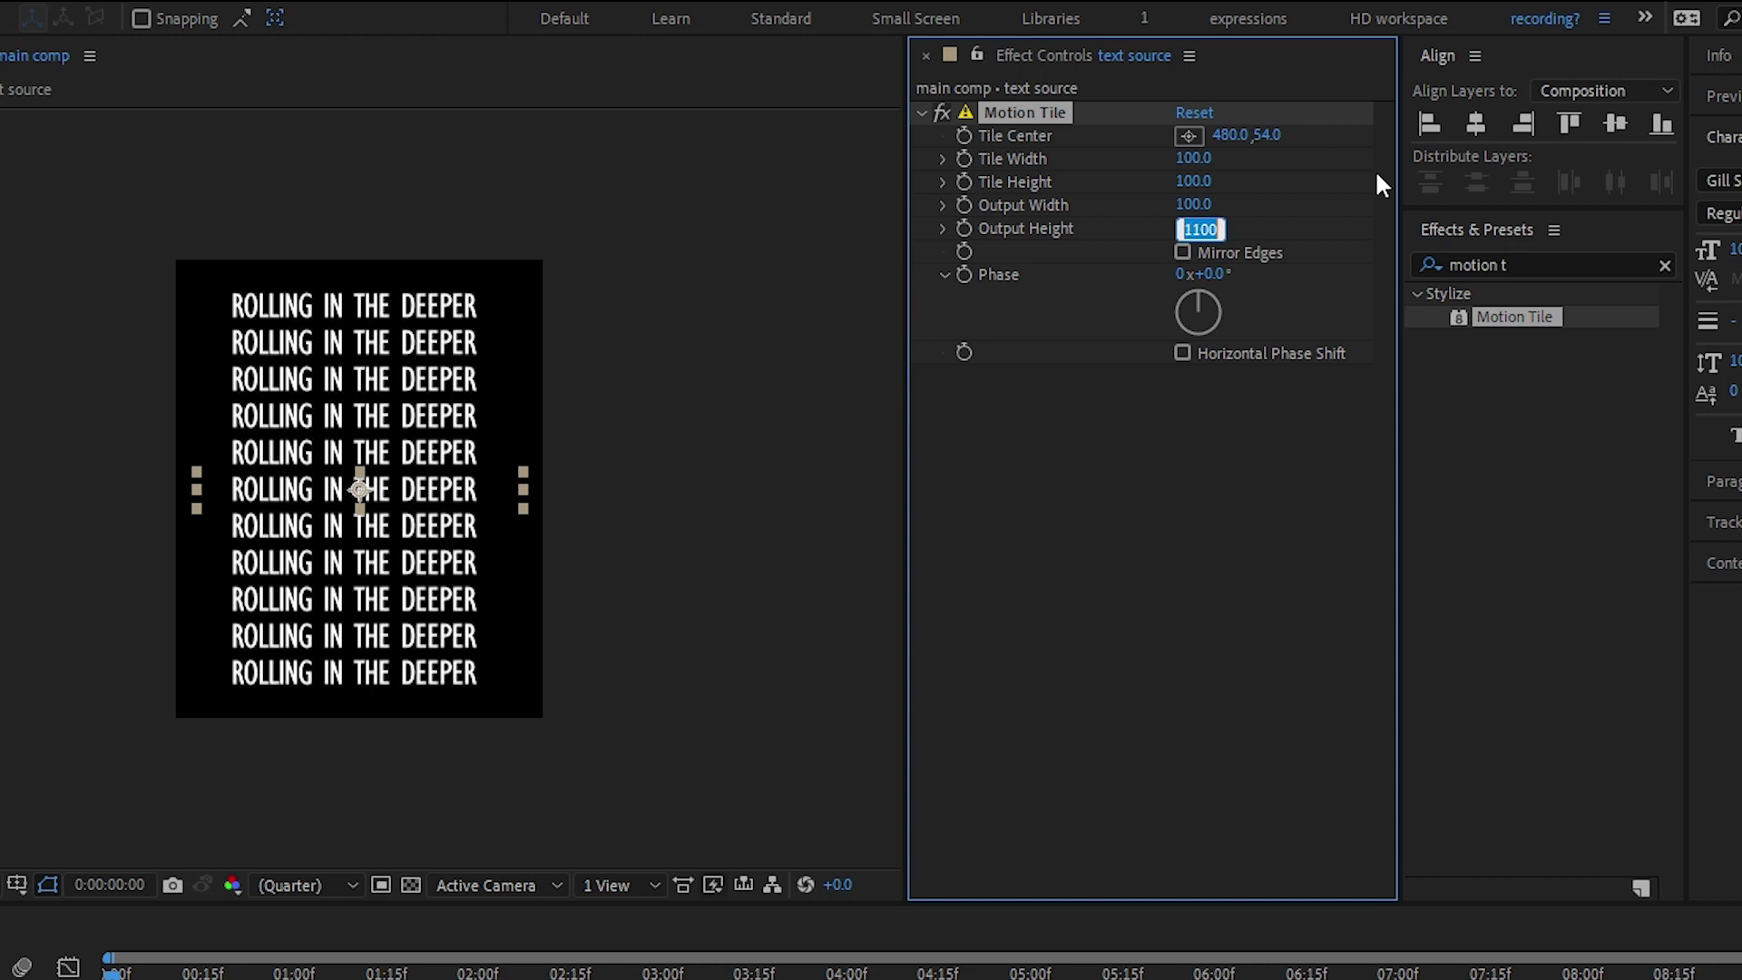
key(Return)
Apply CC Cylinder to the text source layer with Render set to Outside
click(1551, 261)
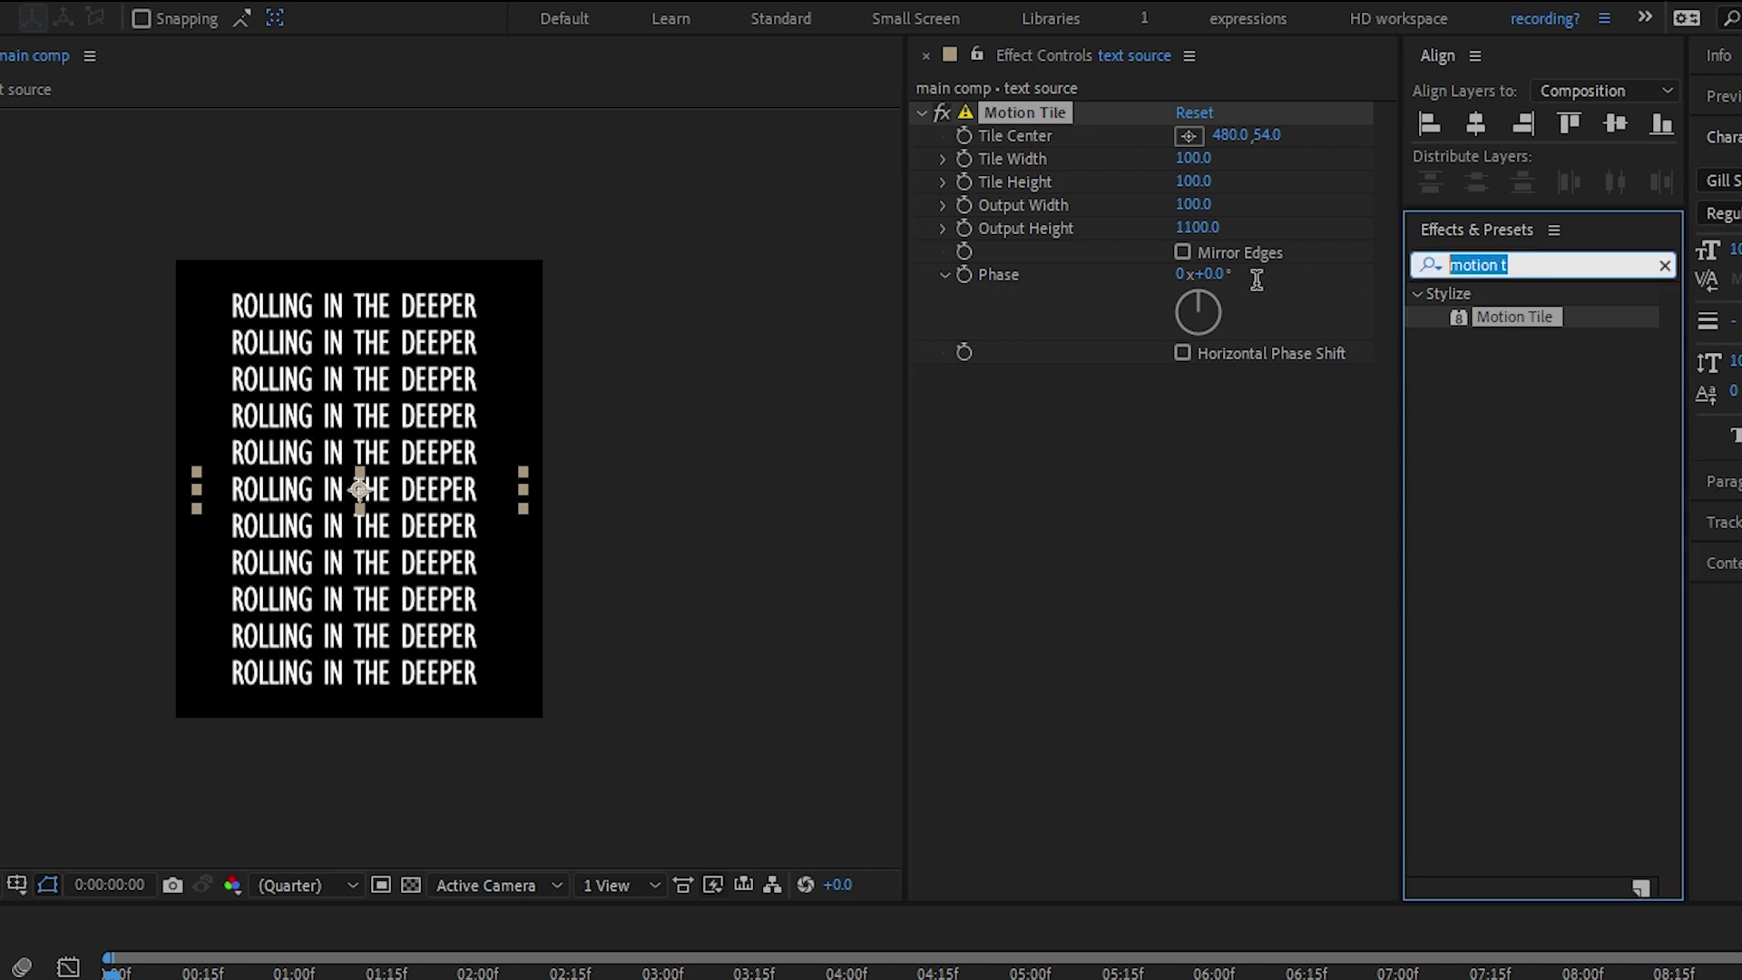
text(cyl)
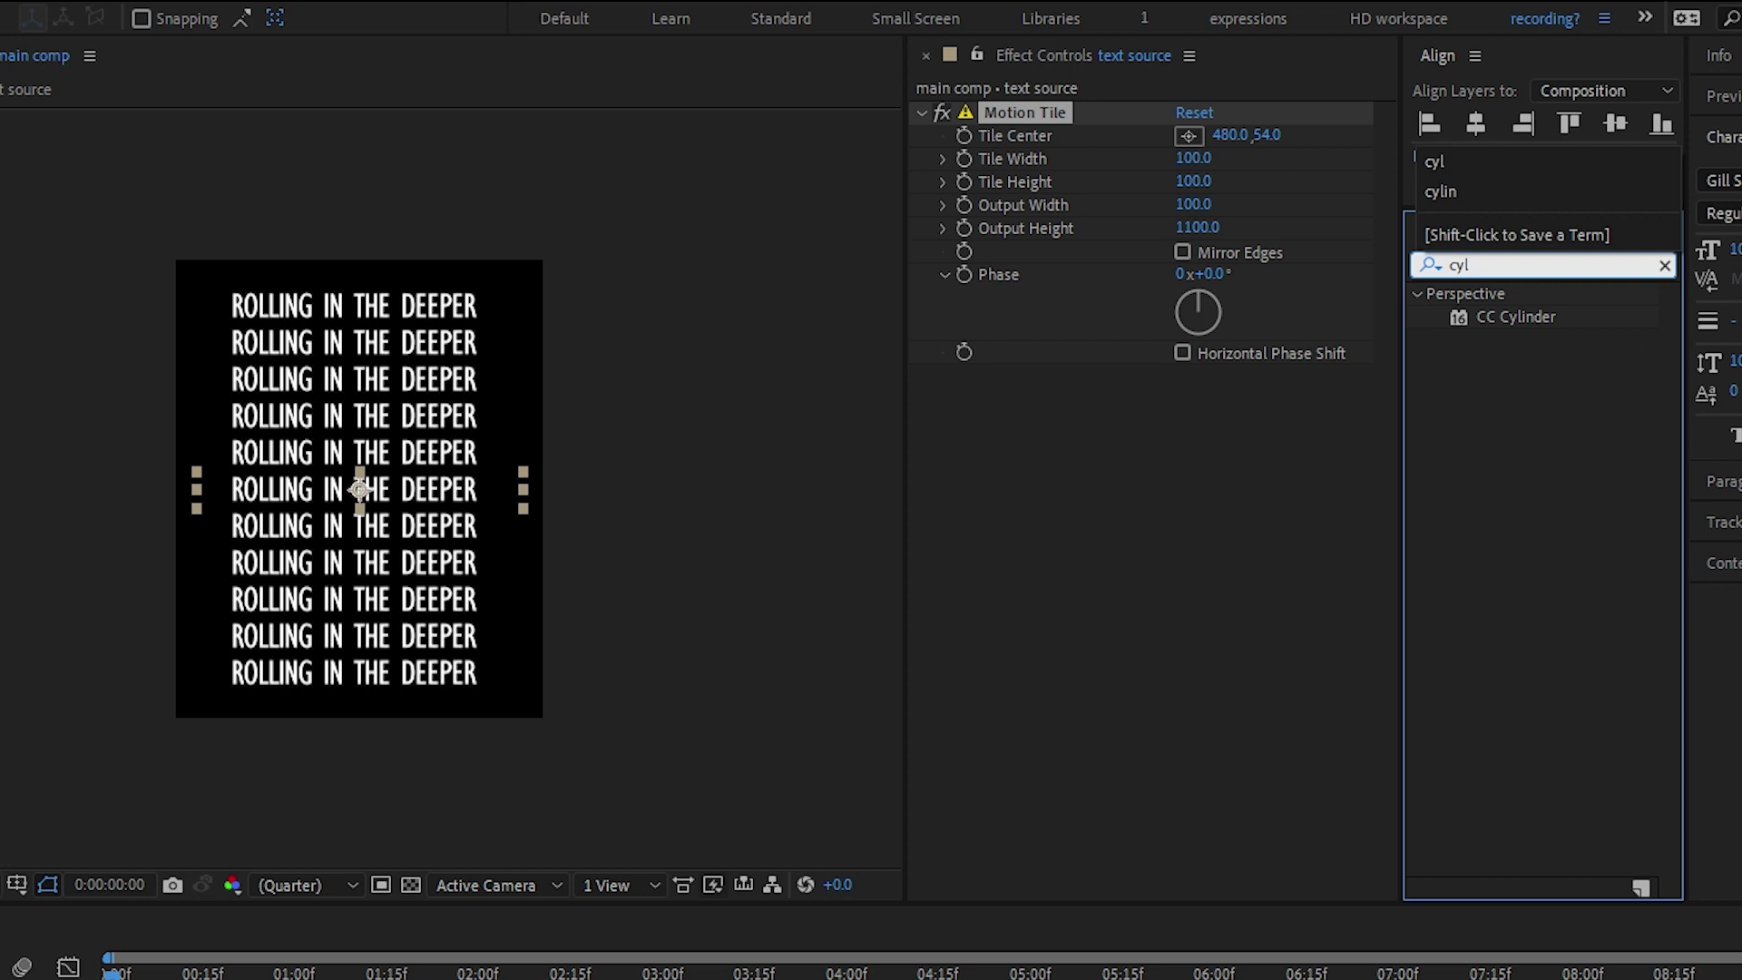
double_click(1524, 316)
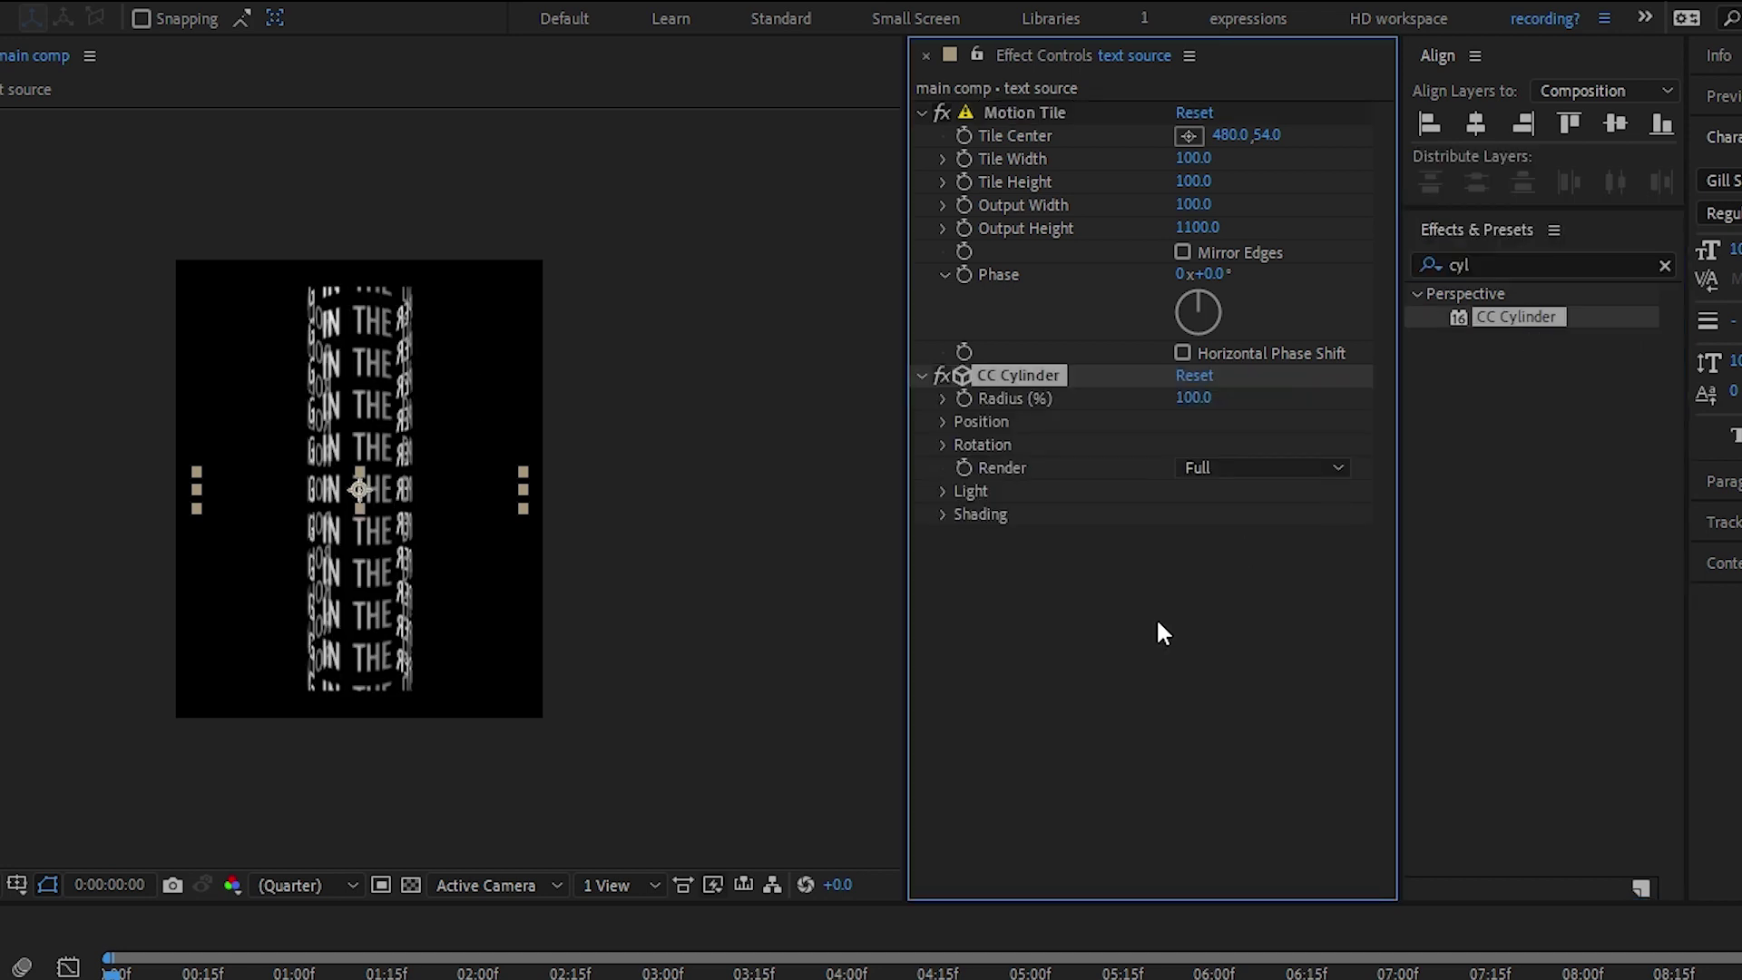
click(1227, 467)
click(1234, 526)
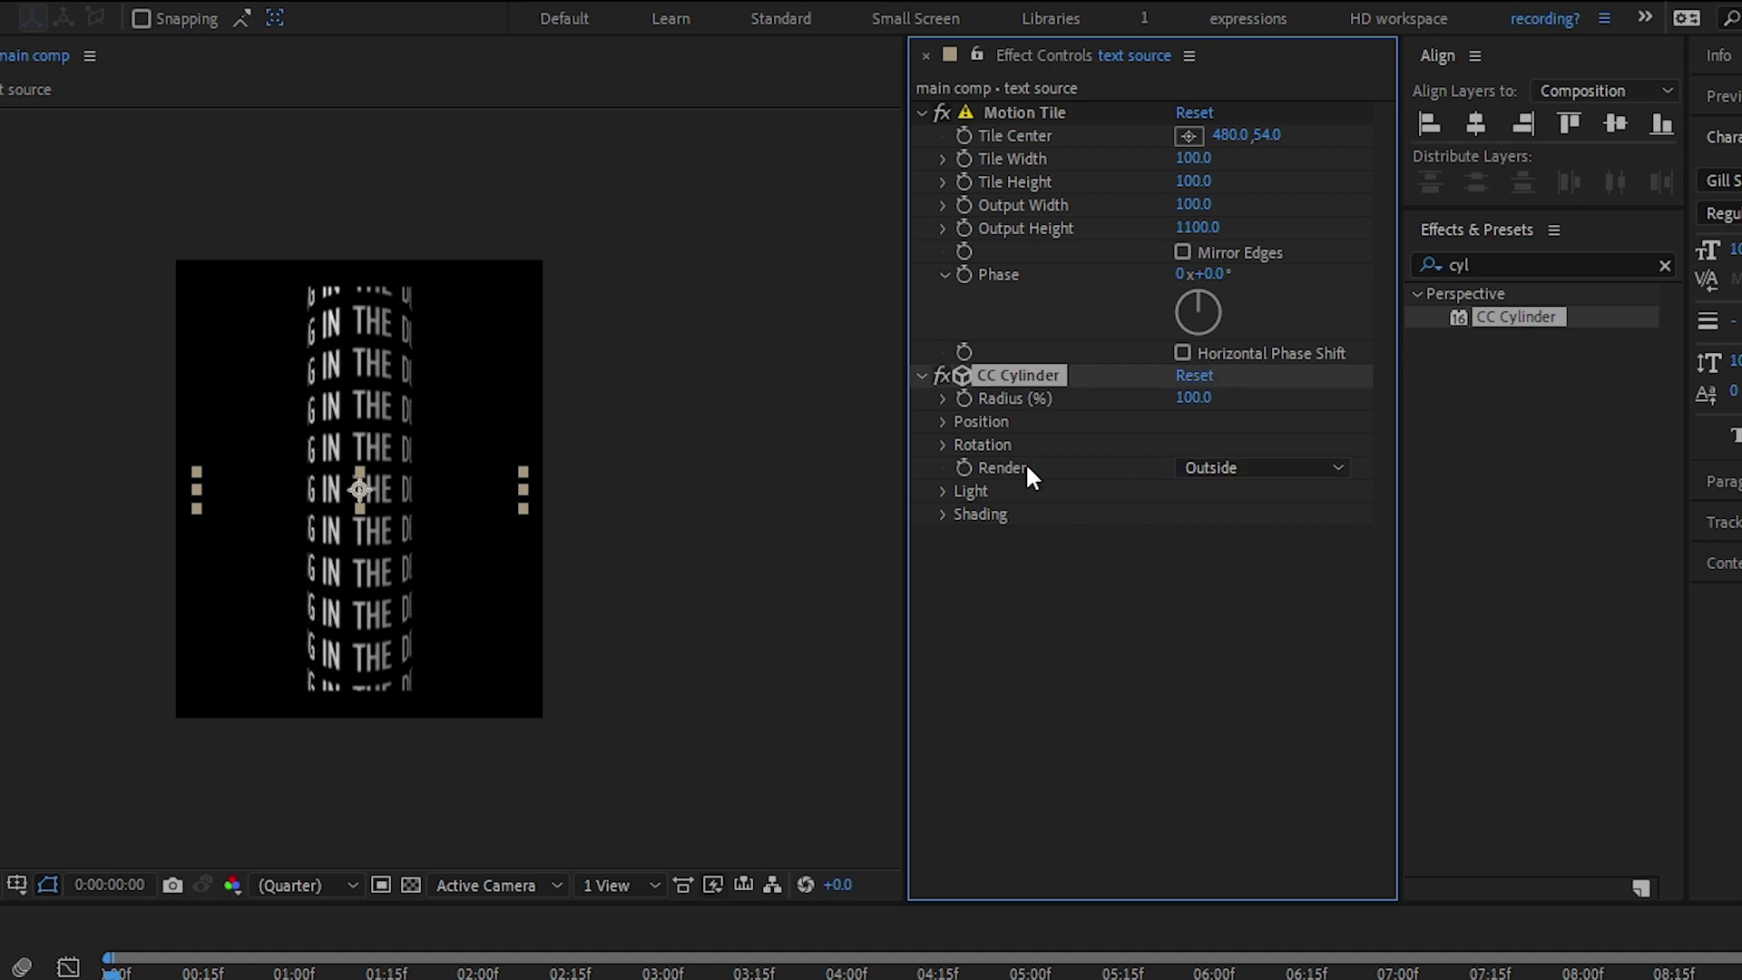
Turn the cylinder's Rotation Y to 42°
click(946, 446)
click(1299, 542)
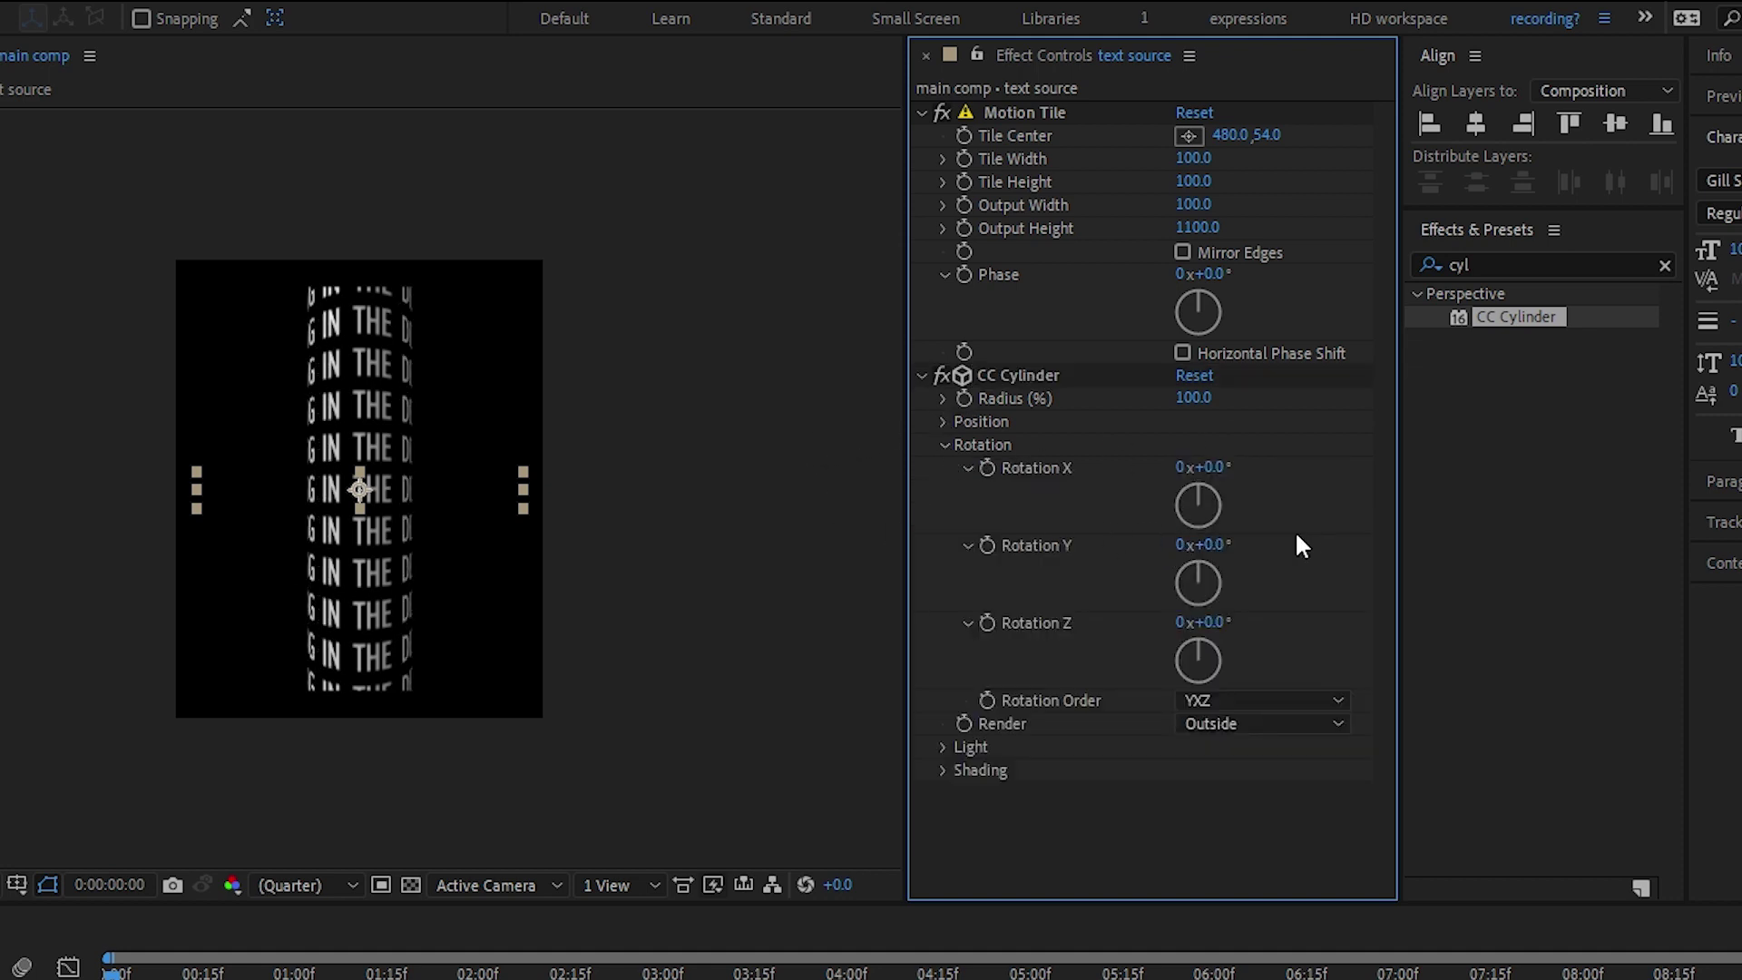
drag(1223, 545, 1125, 695)
click(871, 934)
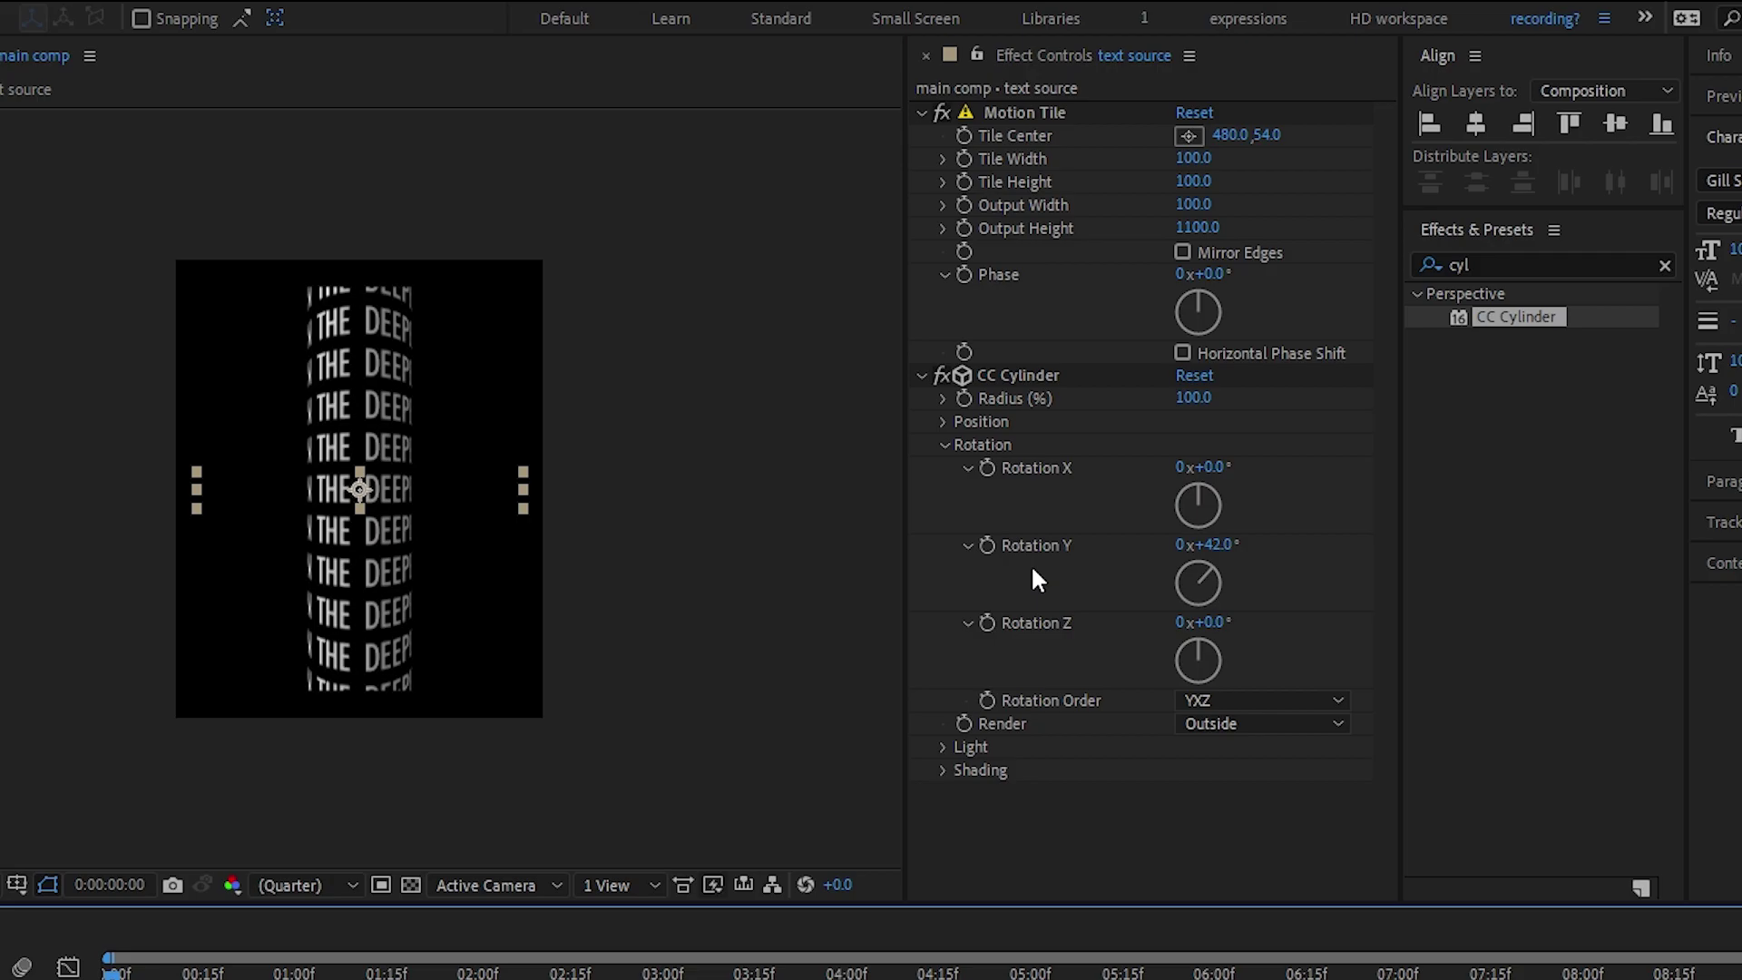
Drive CC Cylinder's Rotation Y with the expression time * 360 / 10 and preview the spin
alt+click(985, 545)
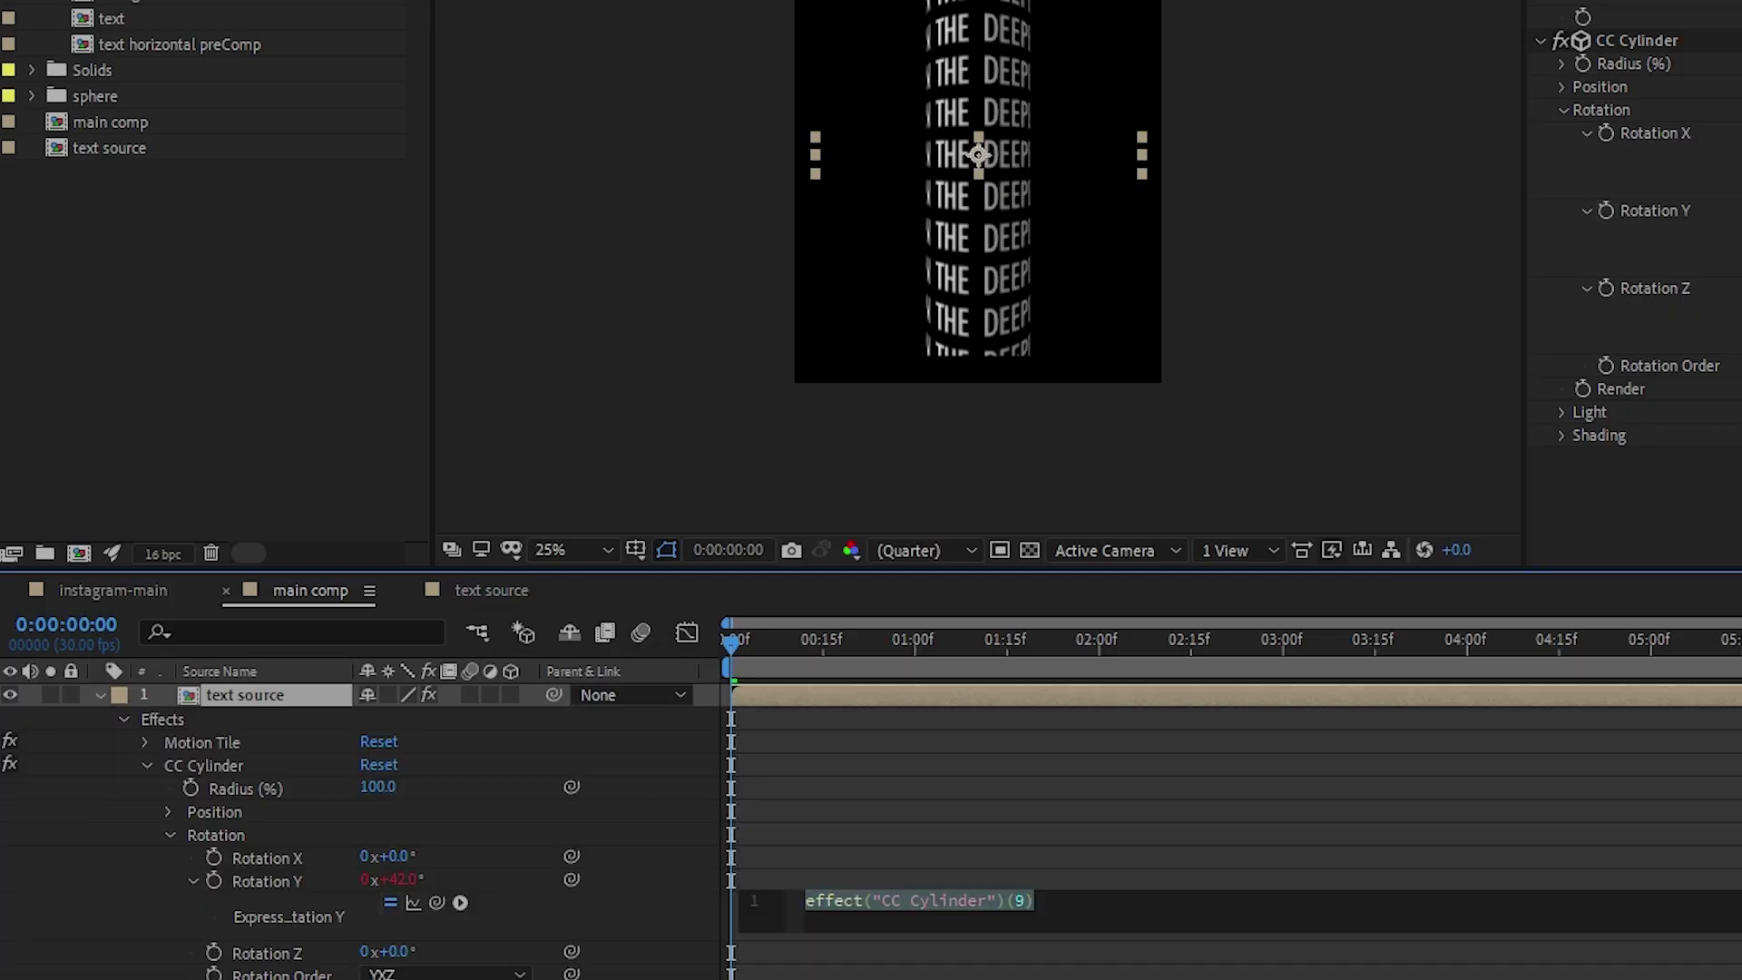
text(time * )
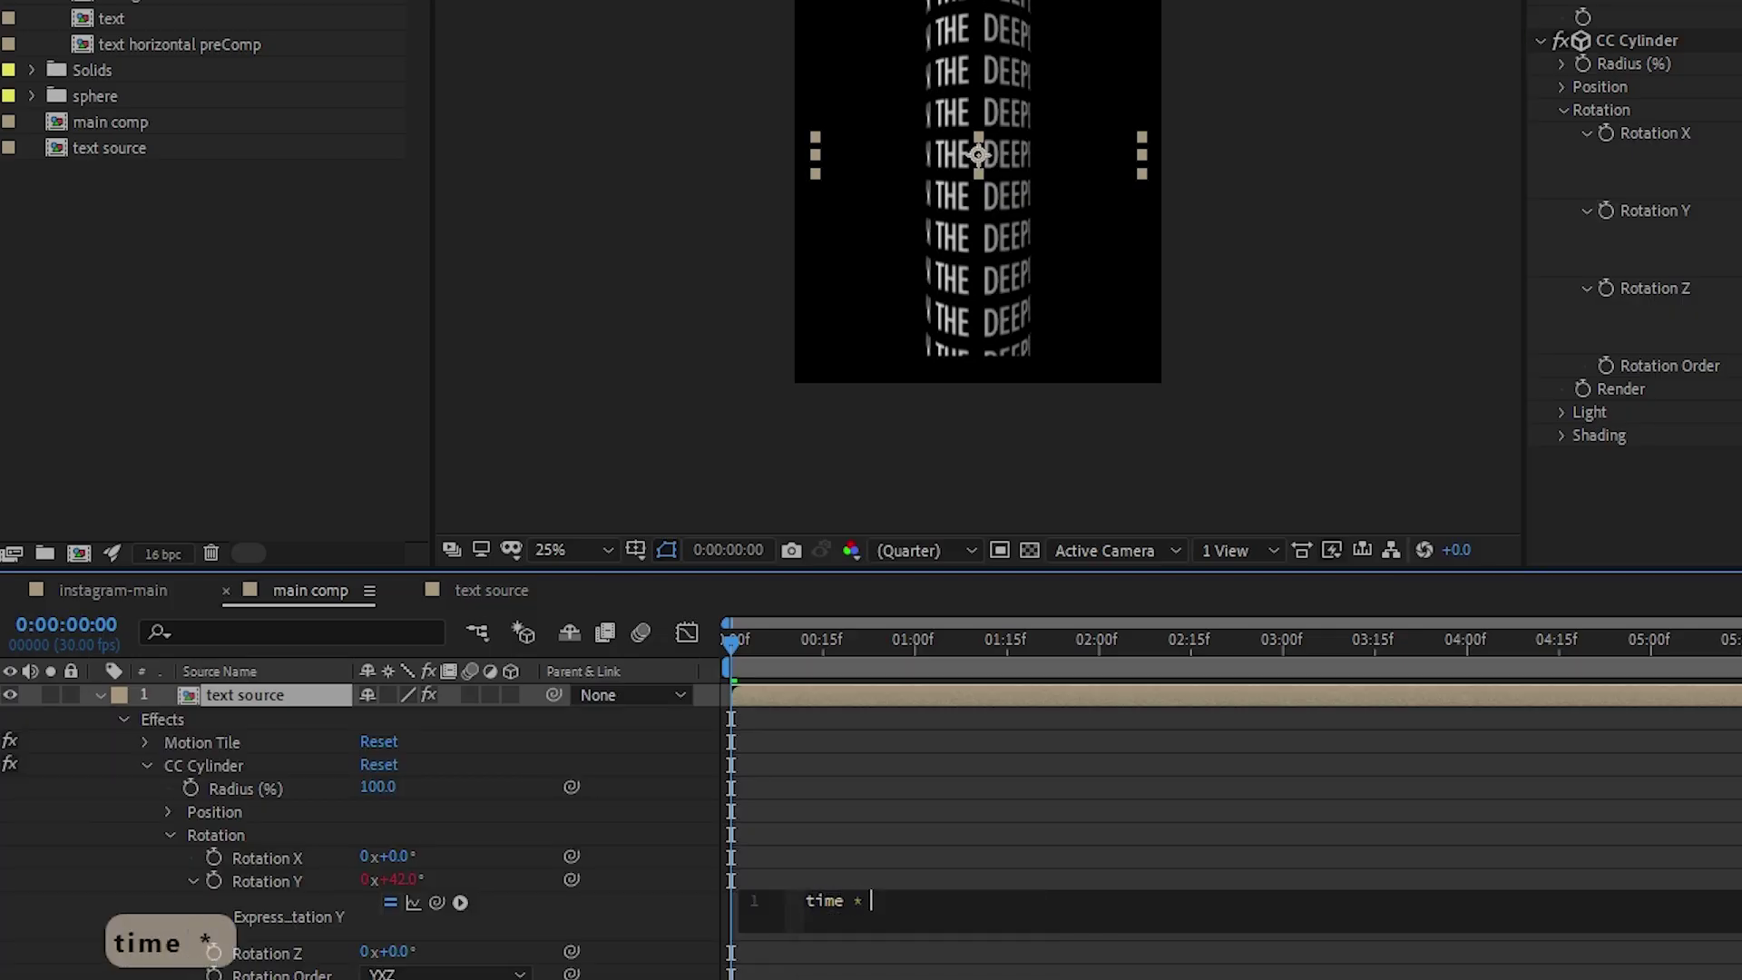
text(360 / 10)
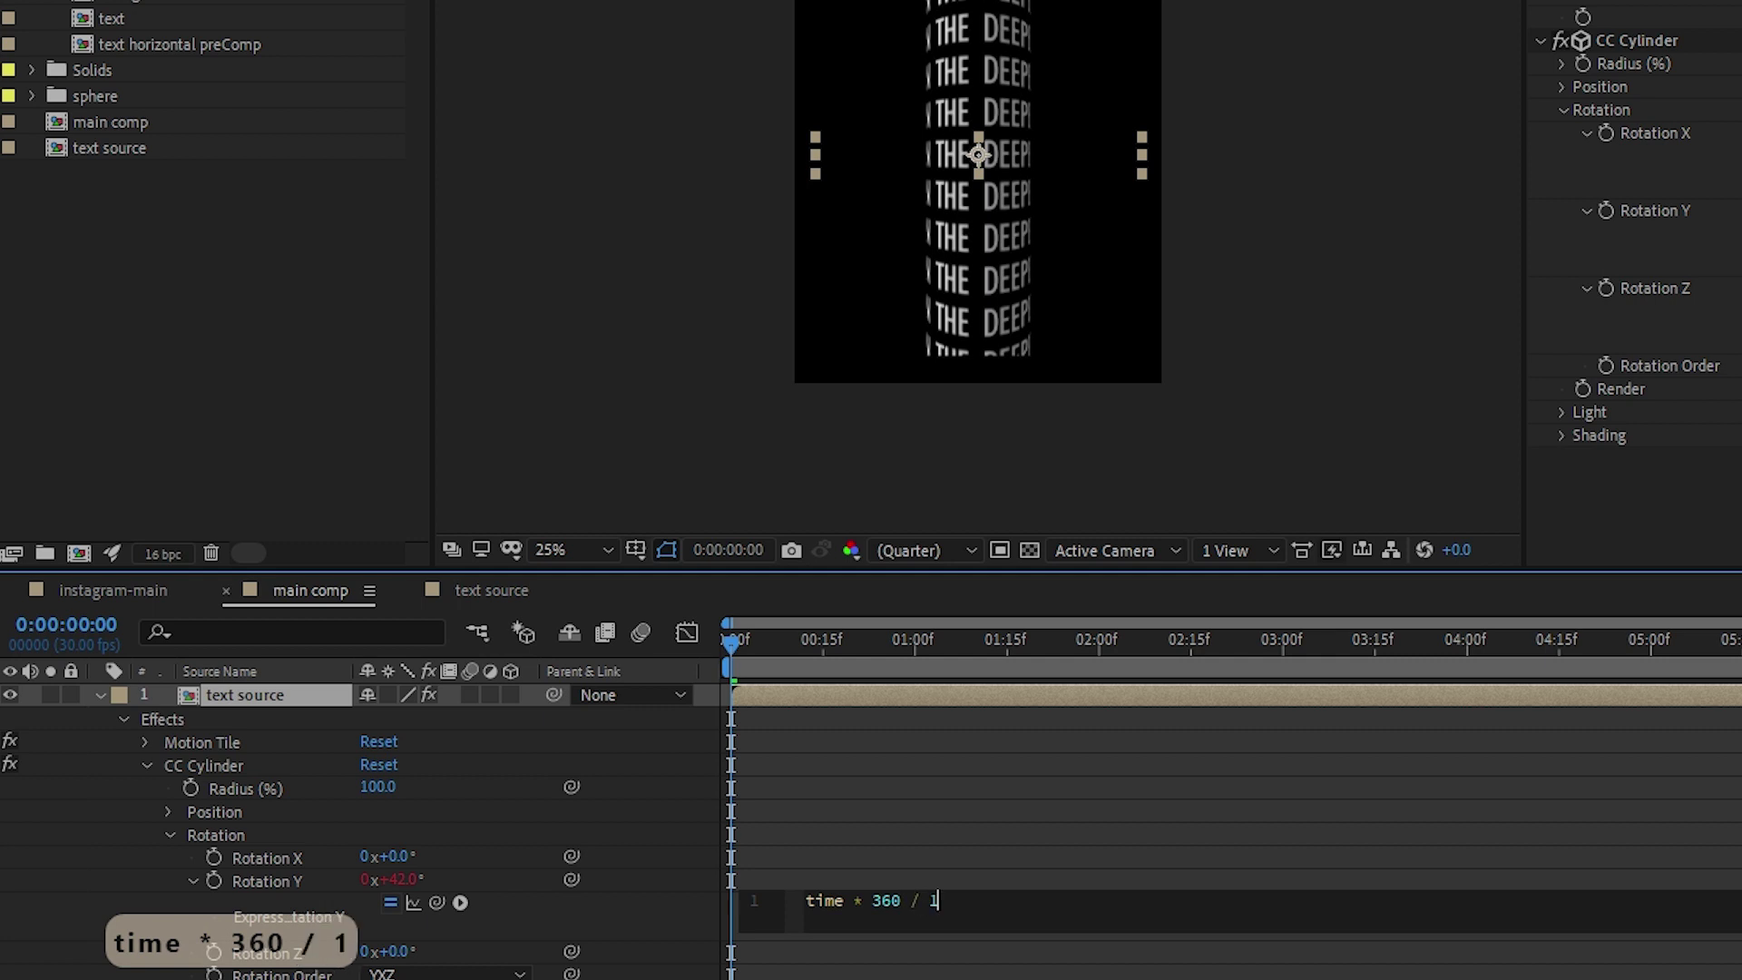
key(Left)
key(Left)
key(Left)
key(Left)
key(Left)
key(Left)
key(Left)
key(Left)
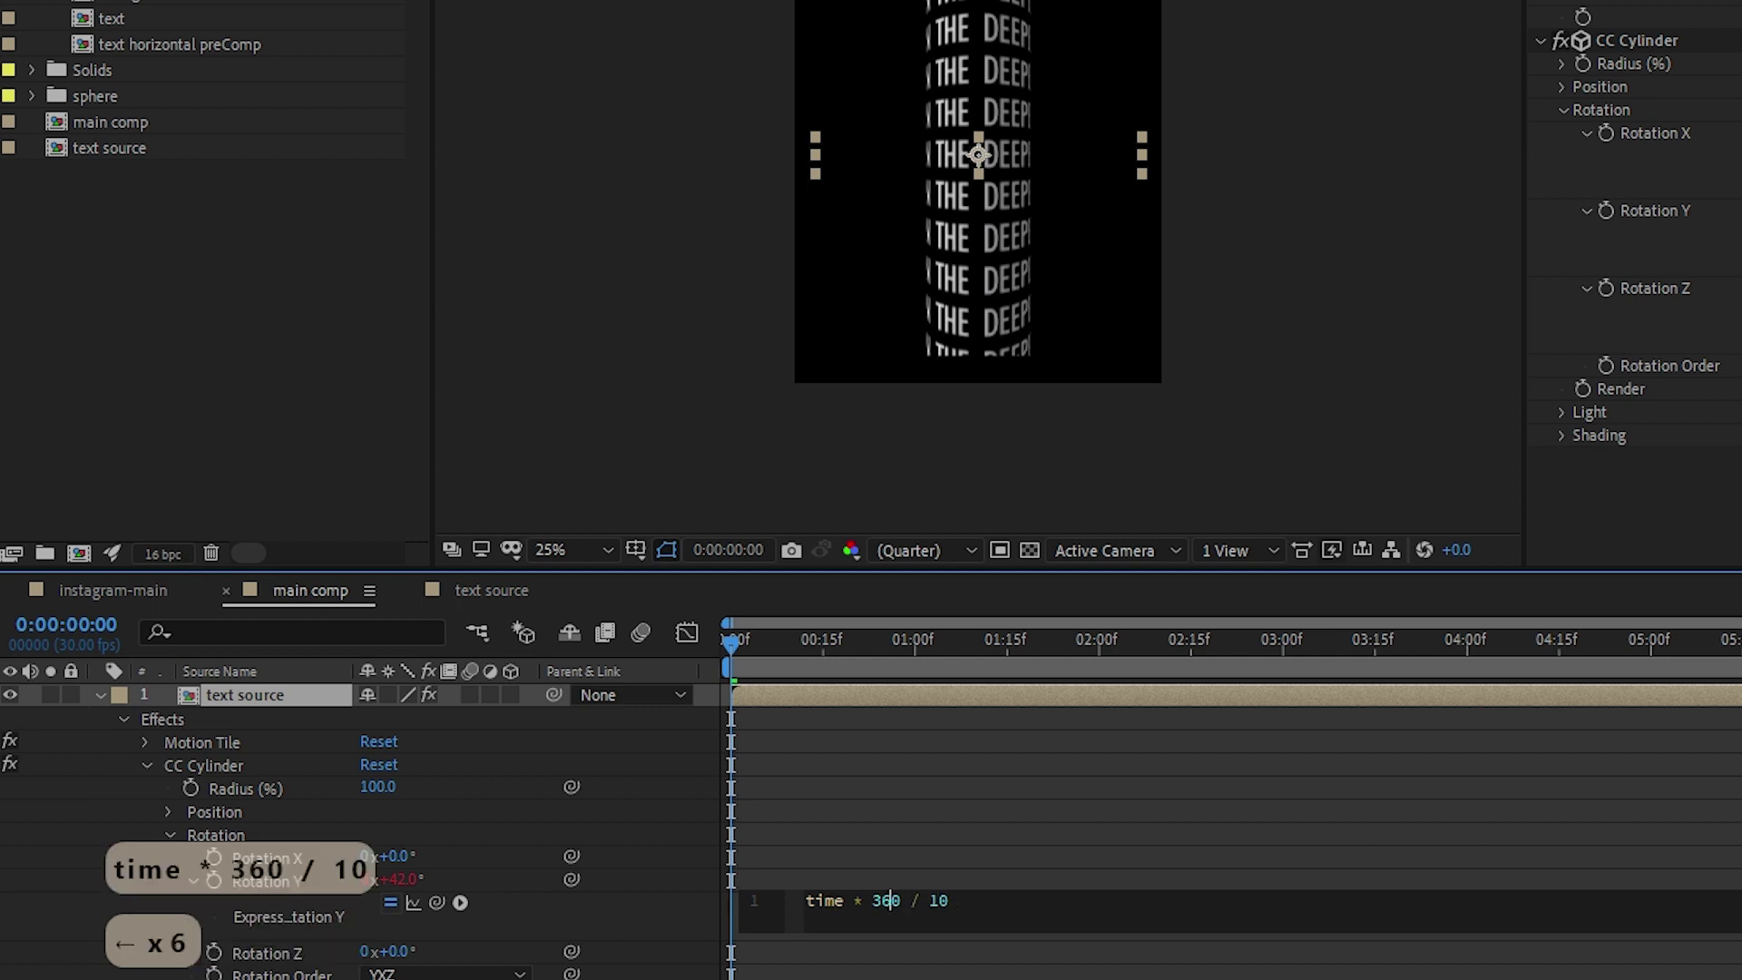
key(Right)
key(Right)
key(Right)
key(Right)
key(Right)
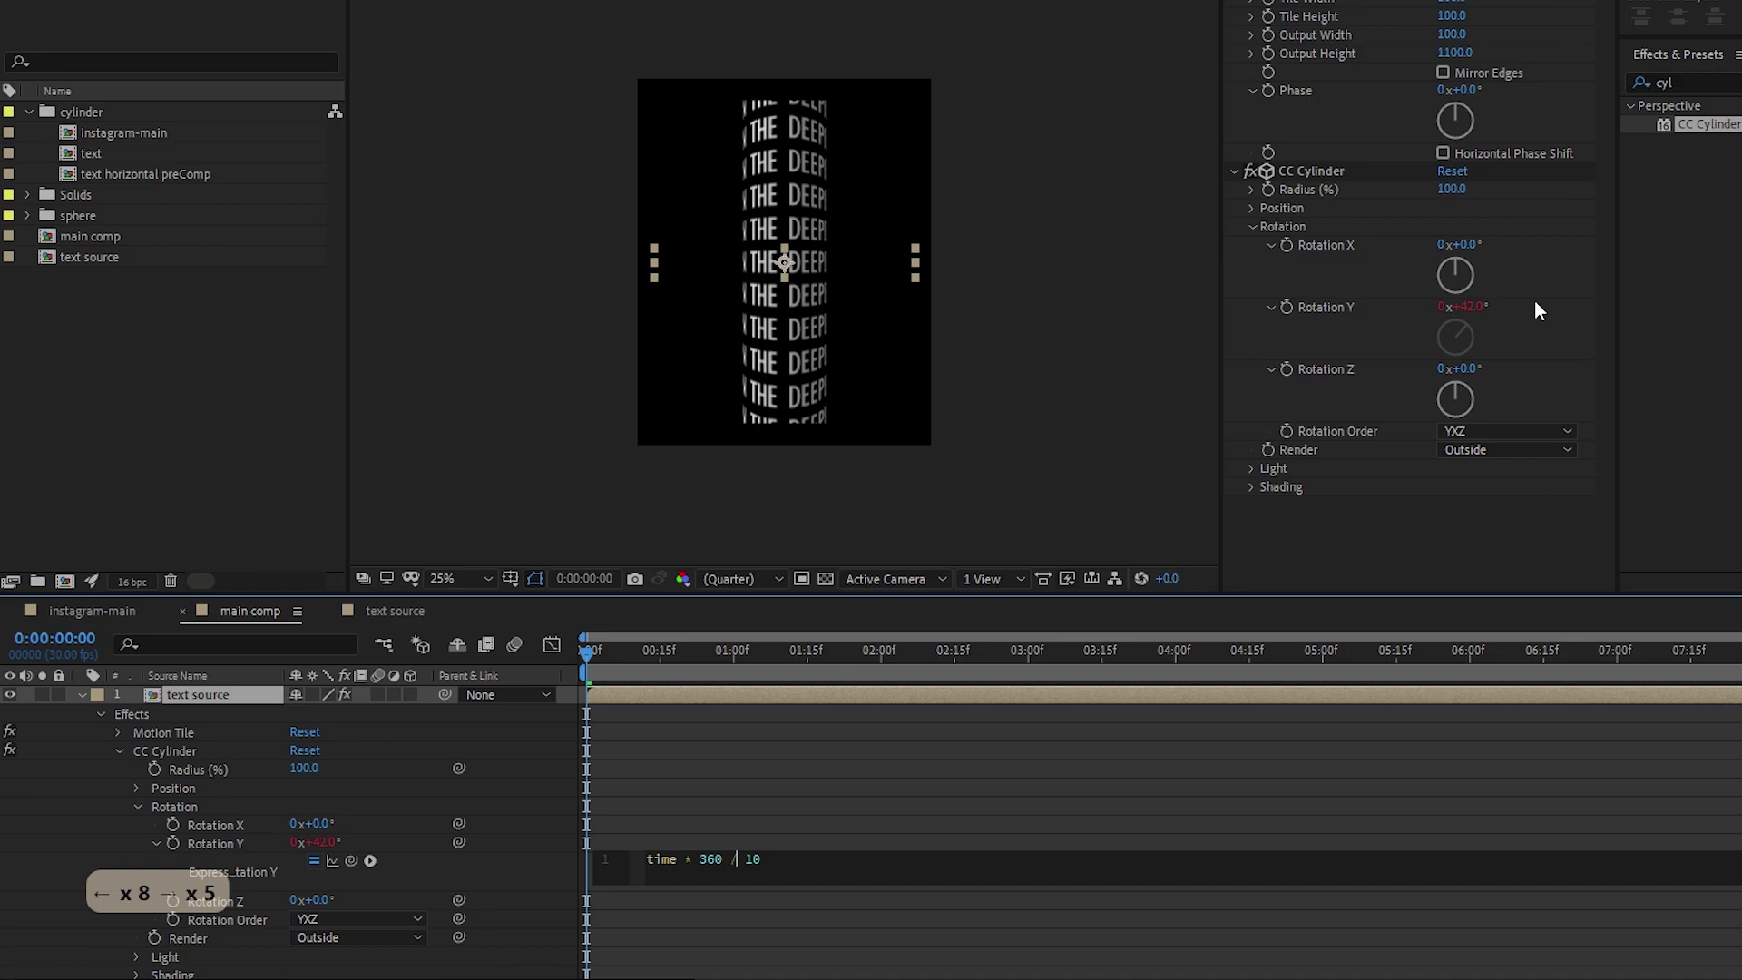
key(KP_Enter)
key(space)
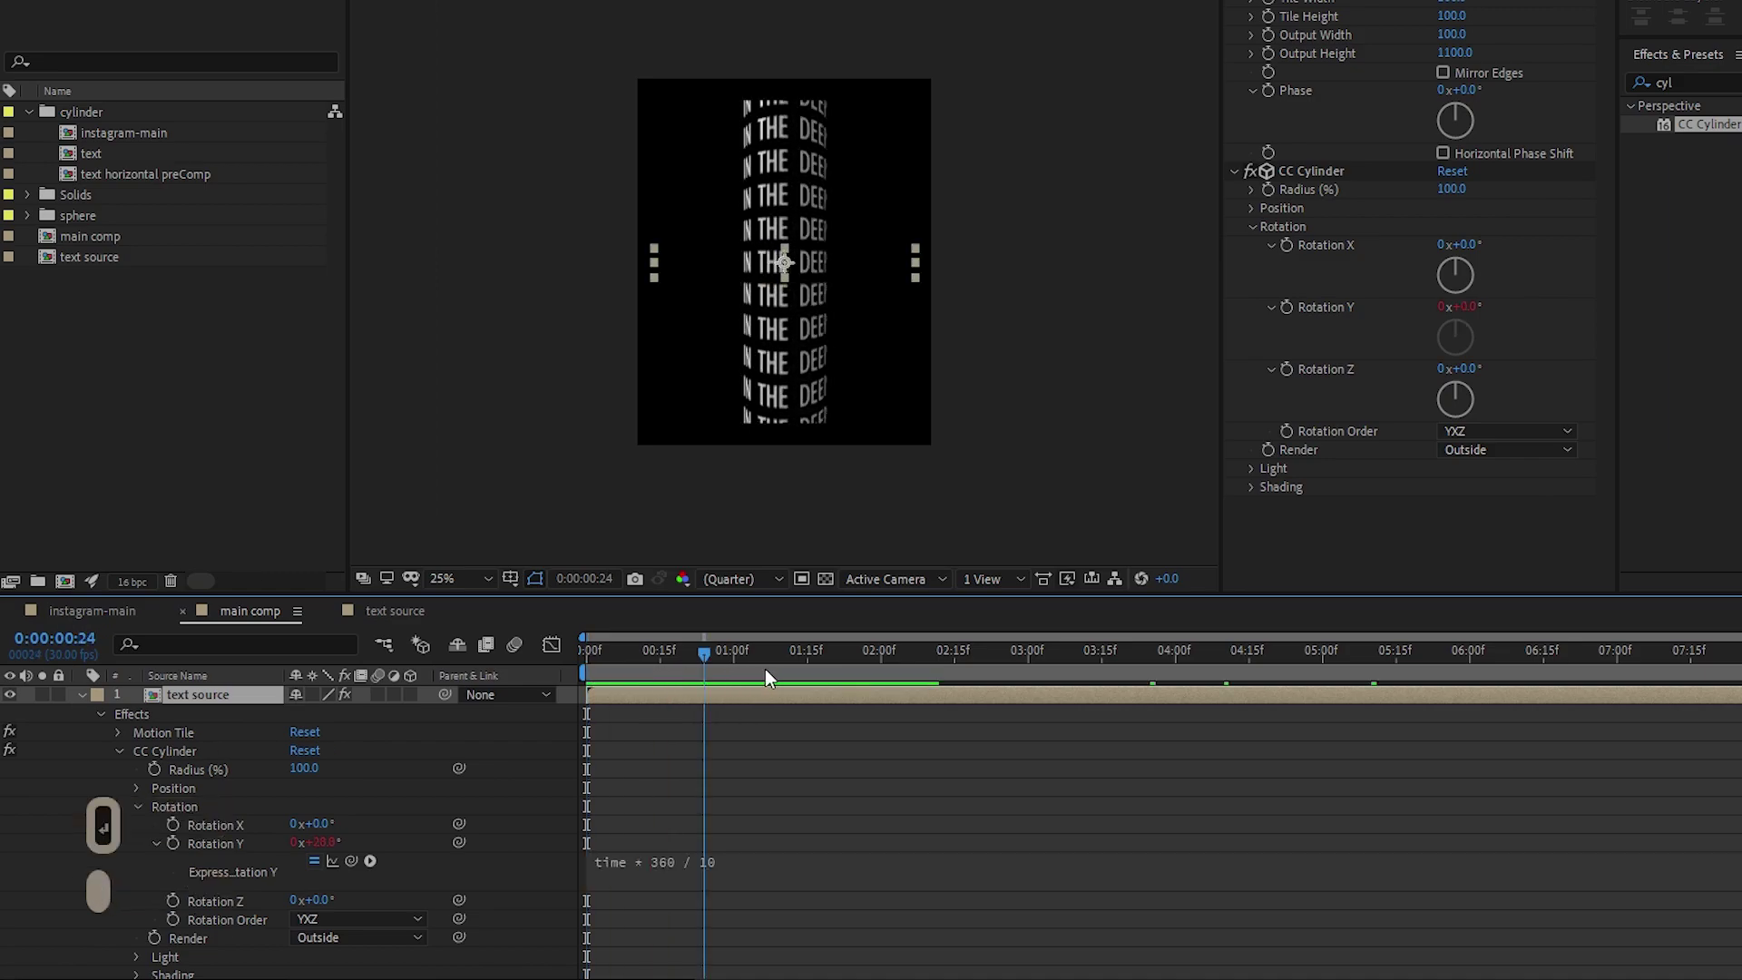
drag(700, 651, 1549, 623)
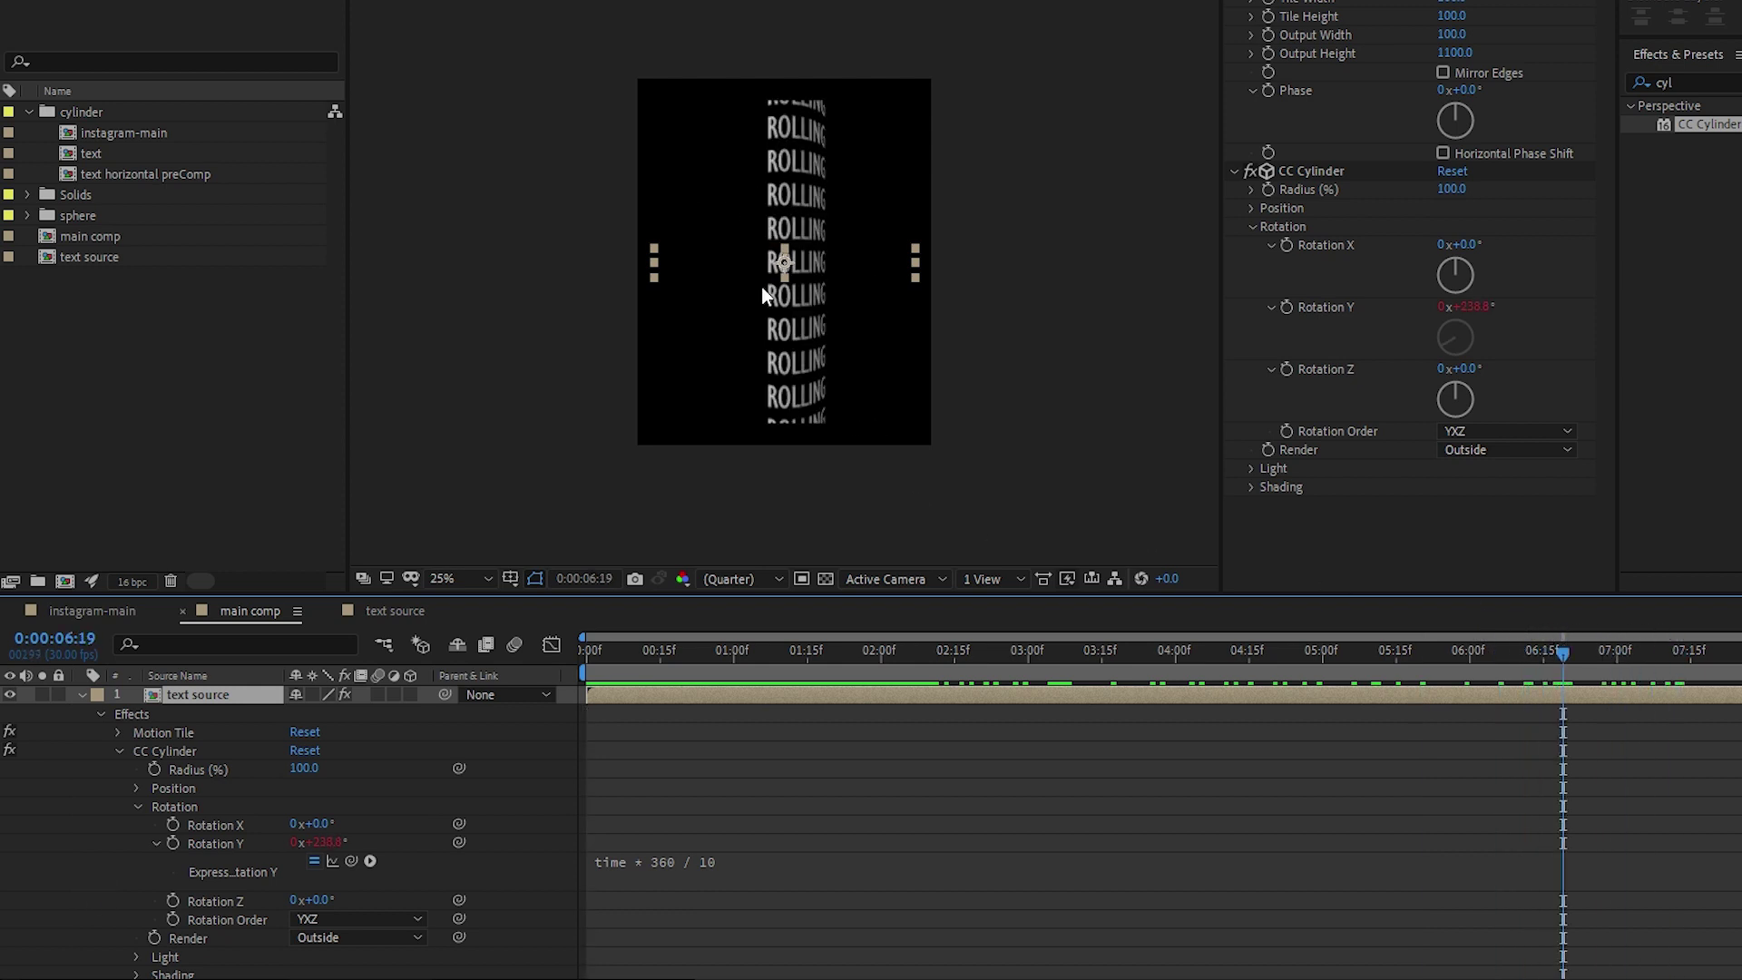
Set Motion Tile's Output Width to 200 and scrub the timeline to check the repeats
click(1457, 36)
text(200)
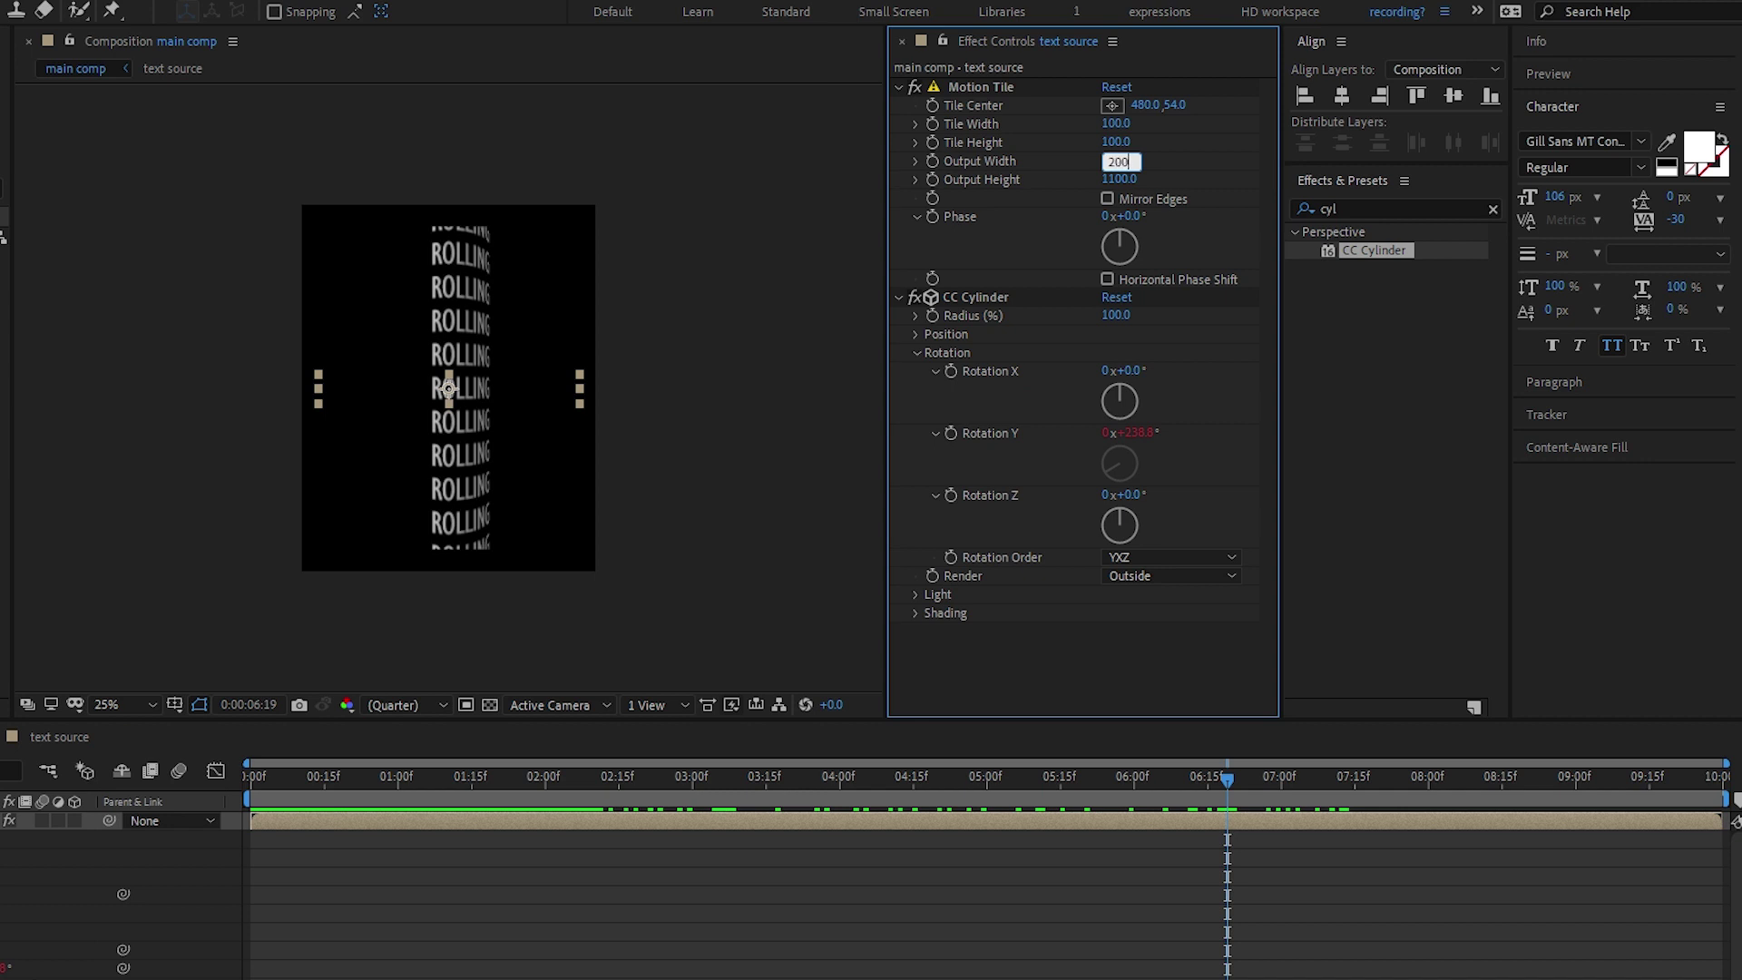
key(Return)
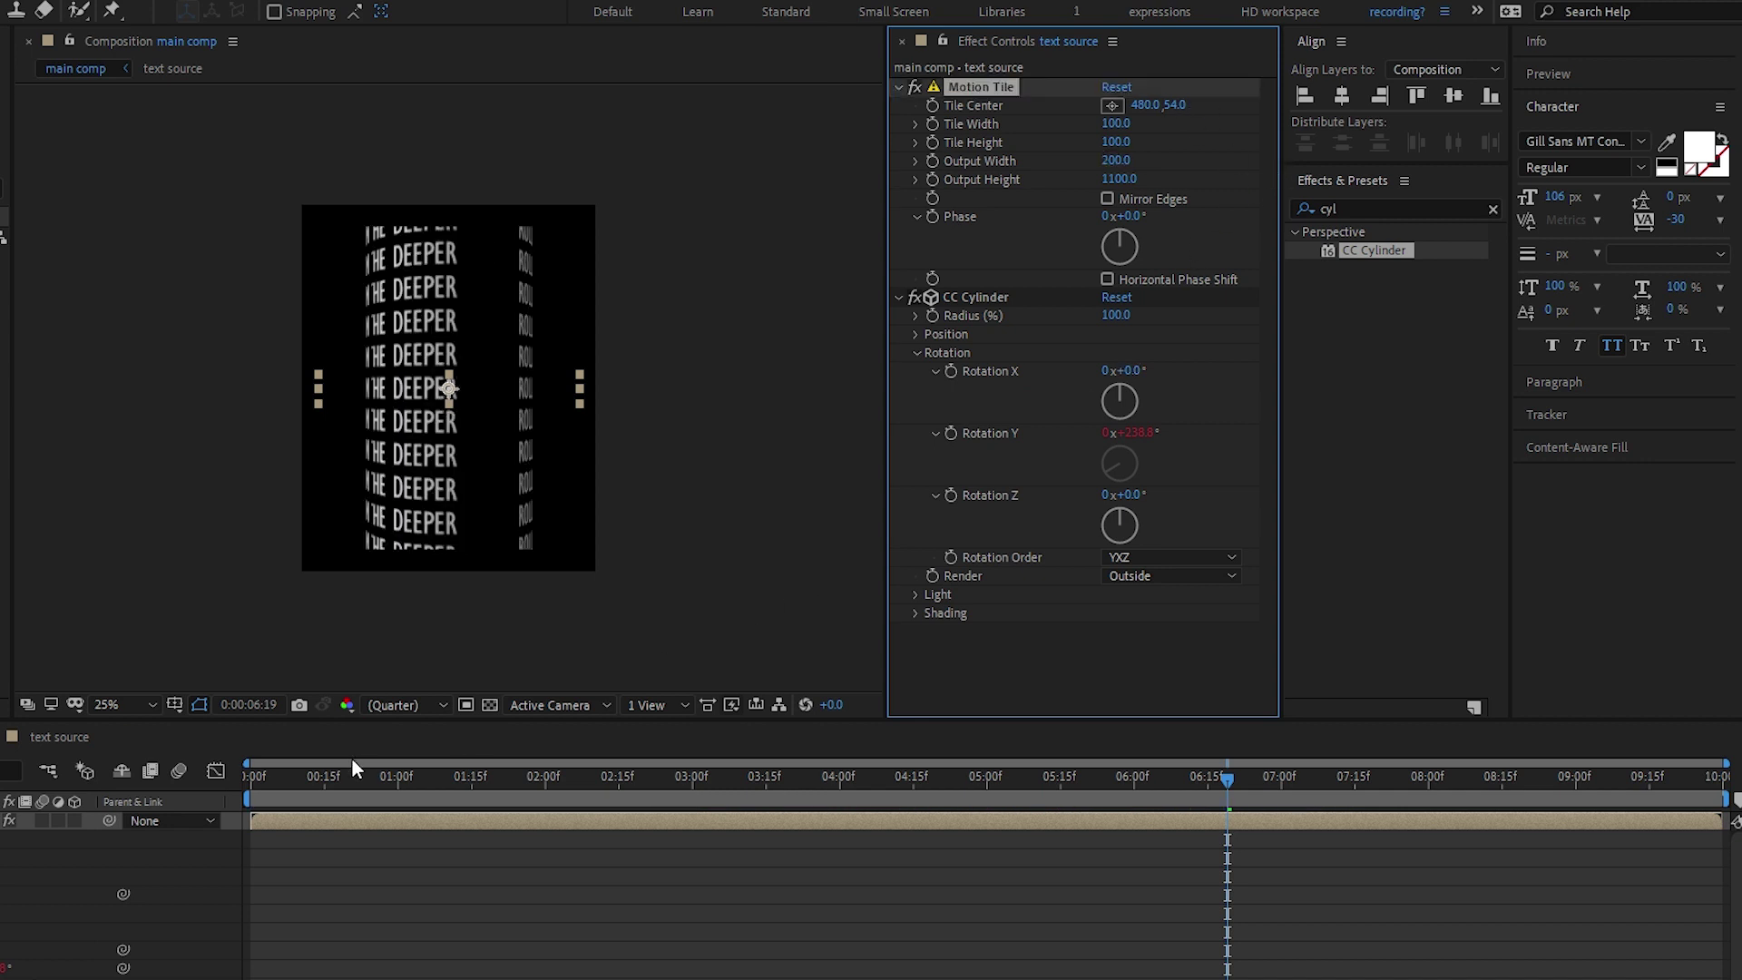
mouse_move(352, 768)
mouse_down()
mouse_move(265, 791)
mouse_move(833, 769)
mouse_move(838, 754)
mouse_up()
In the text source comp, set the text tracking to 60 and centre it horizontally
double_click(399, 816)
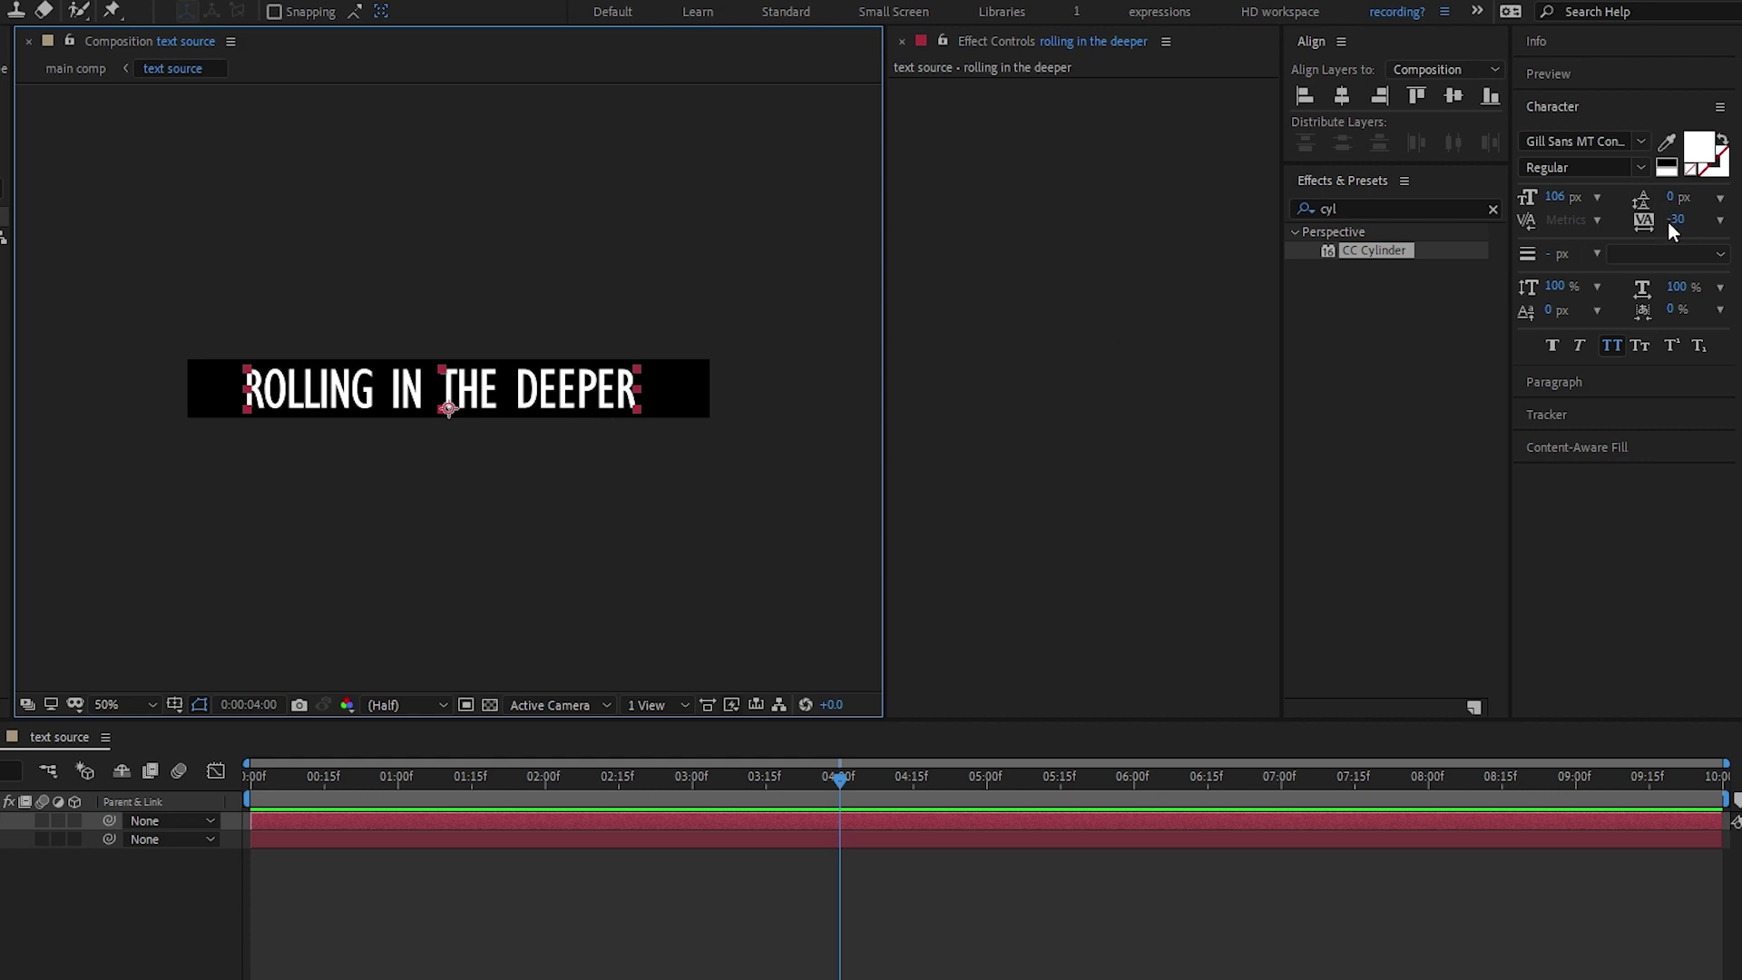
drag(1668, 220, 1704, 212)
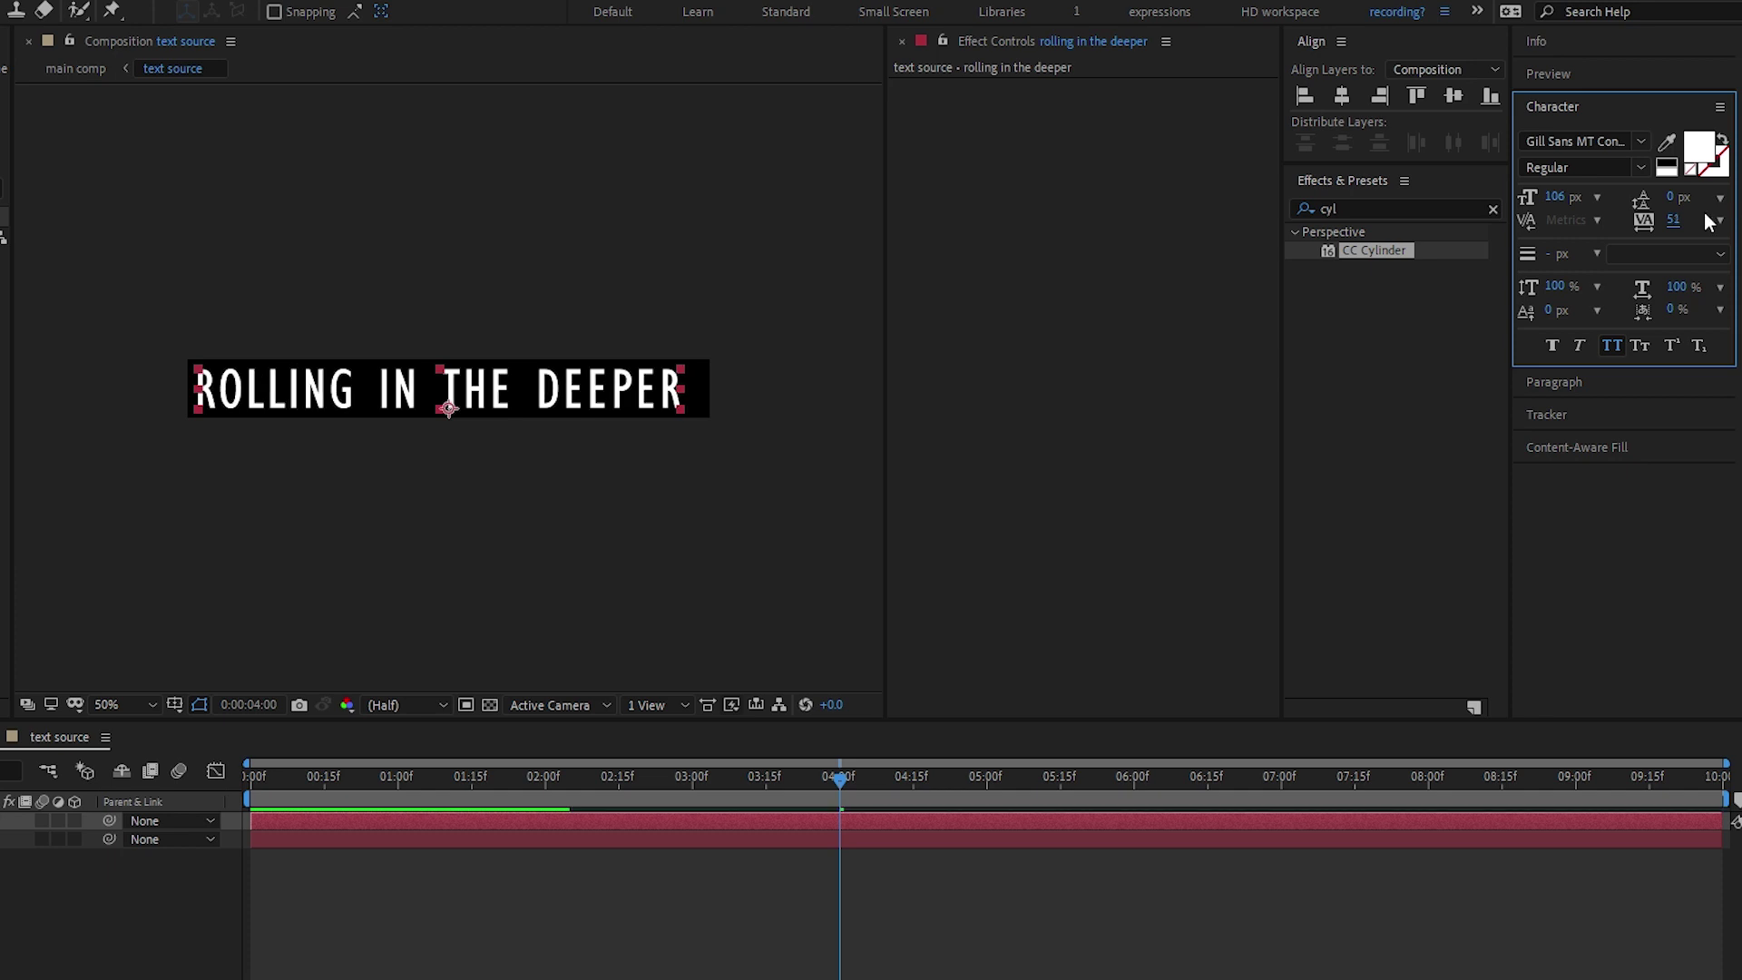
click(1673, 221)
text(60)
key(Return)
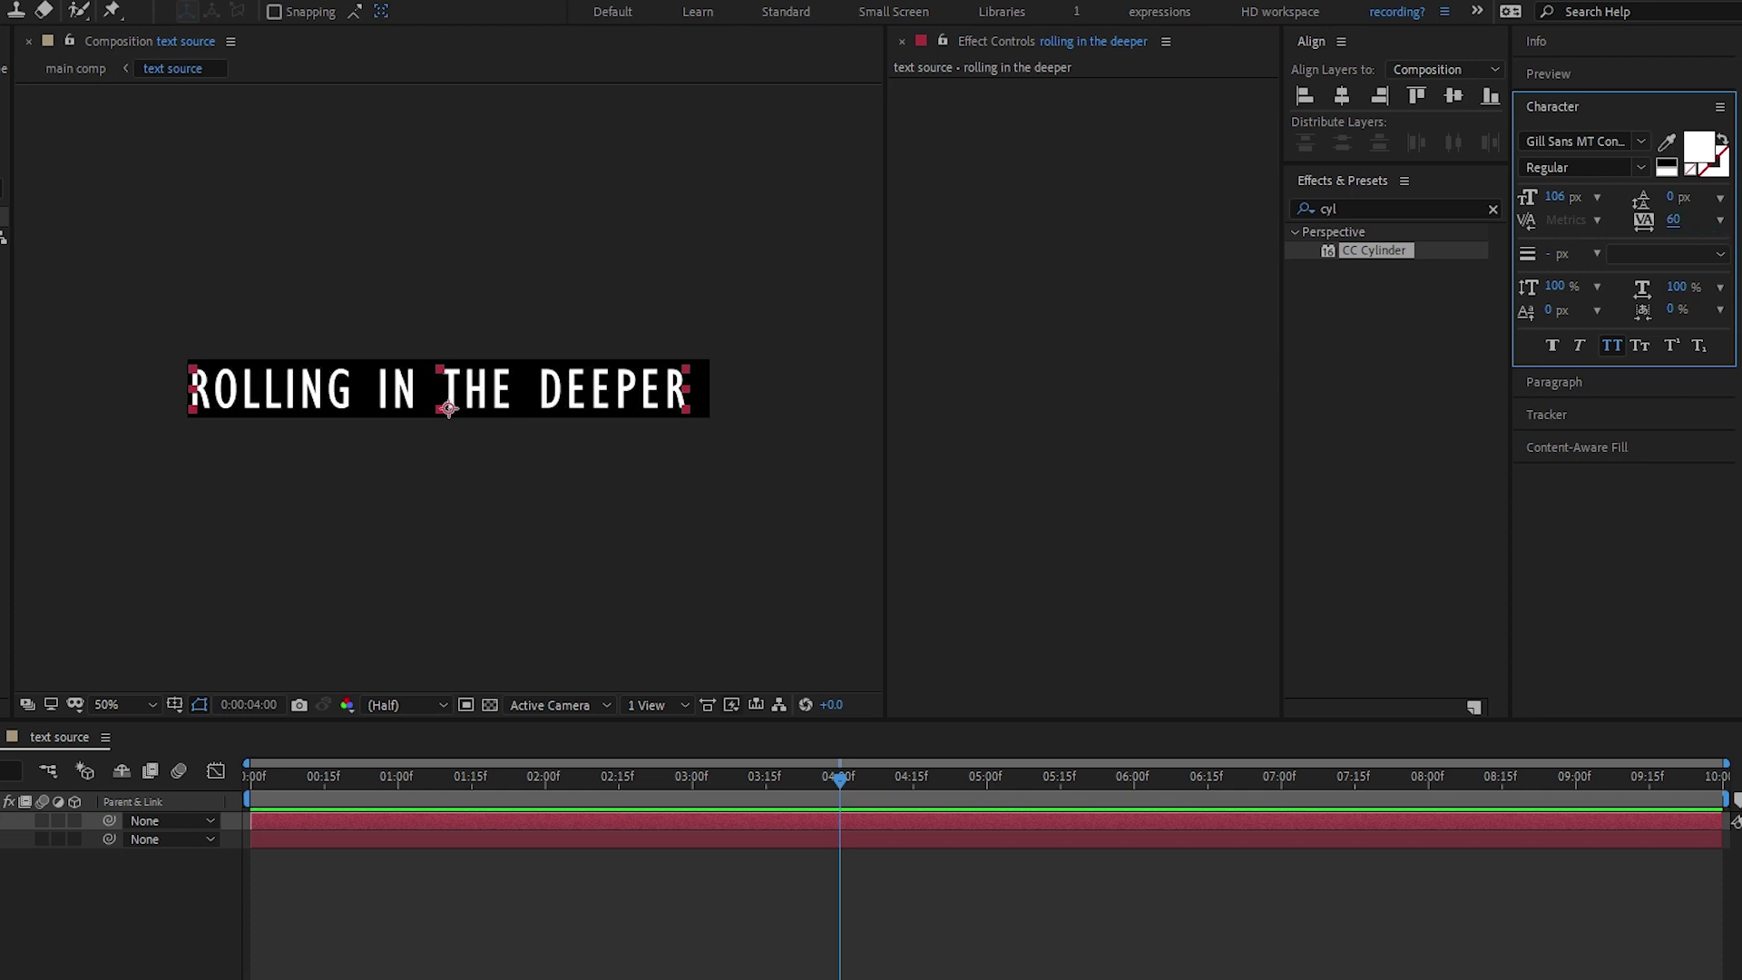
click(1343, 101)
click(871, 918)
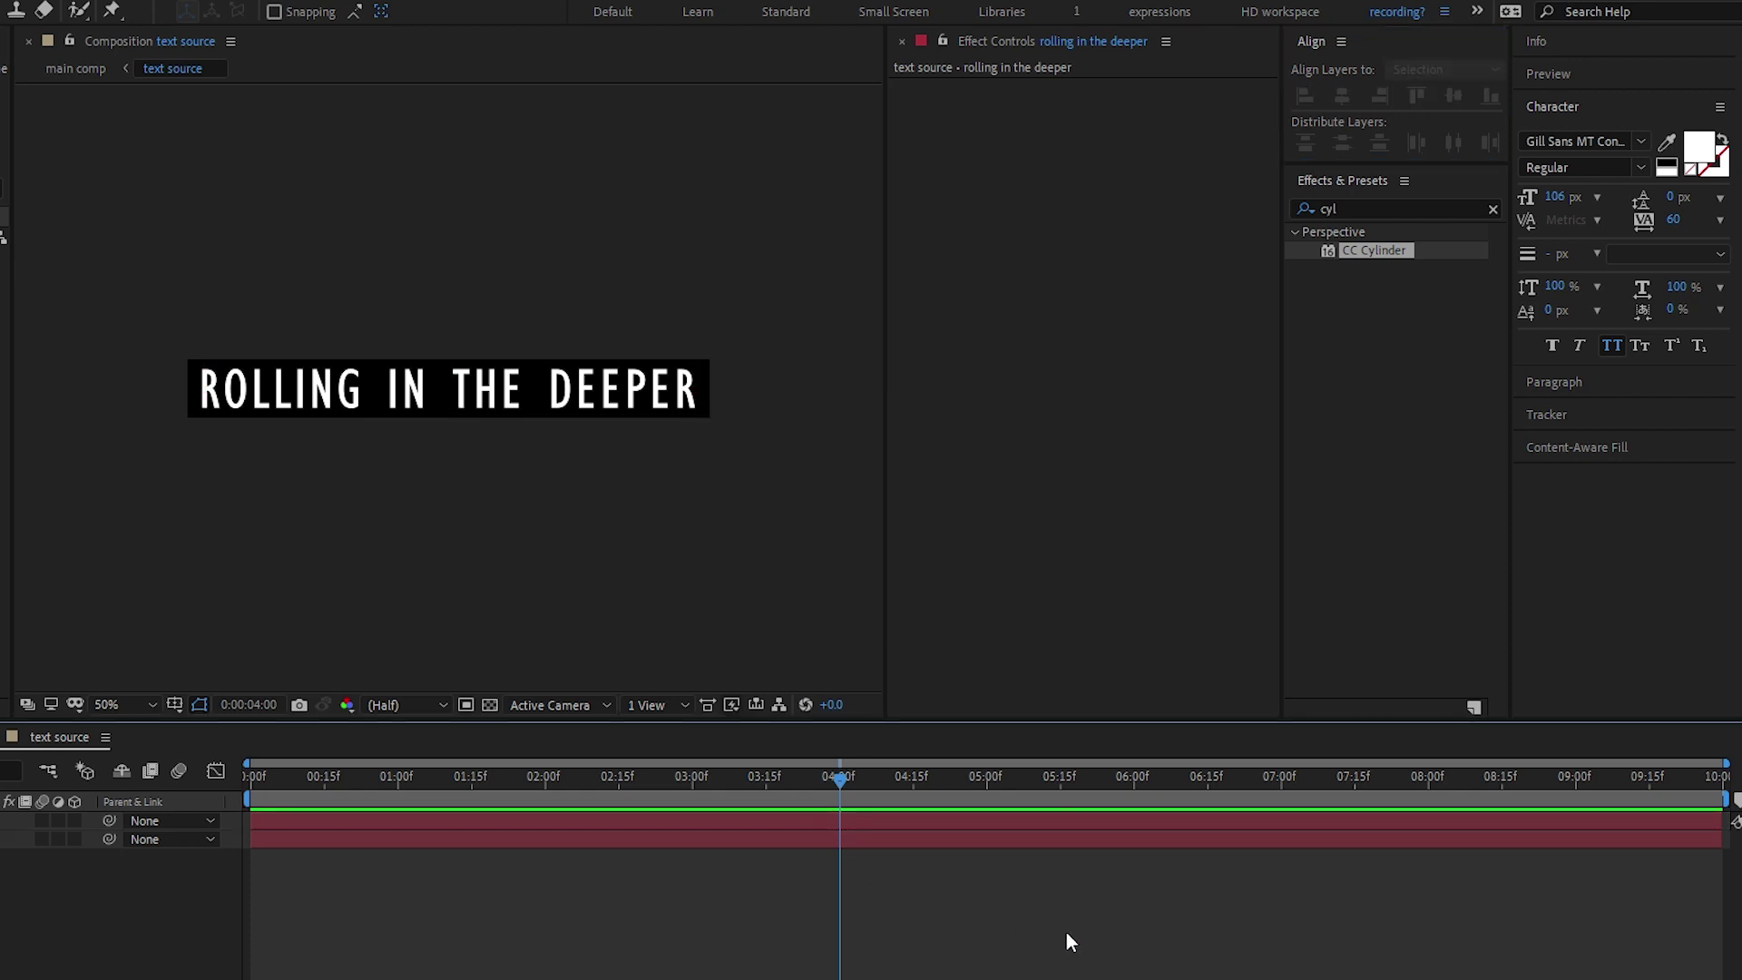
Confirm text source's Composition Settings, then close it to view the result in main comp
key(Tab)
click(1052, 934)
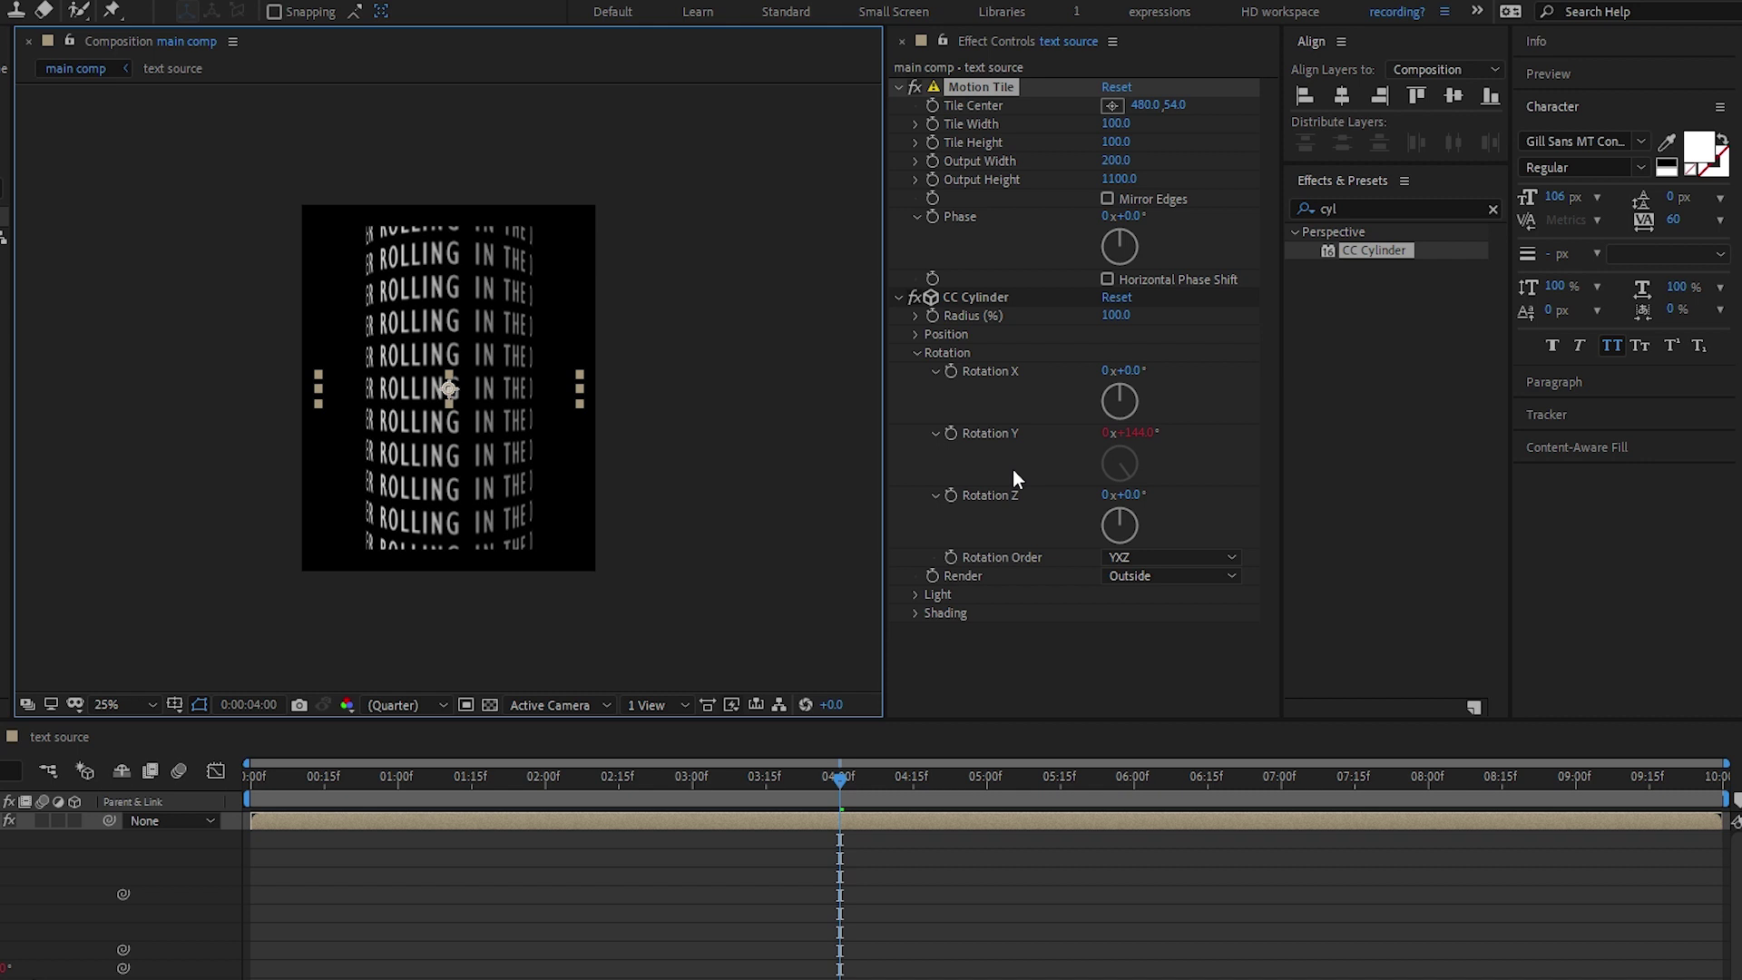
double_click(520, 814)
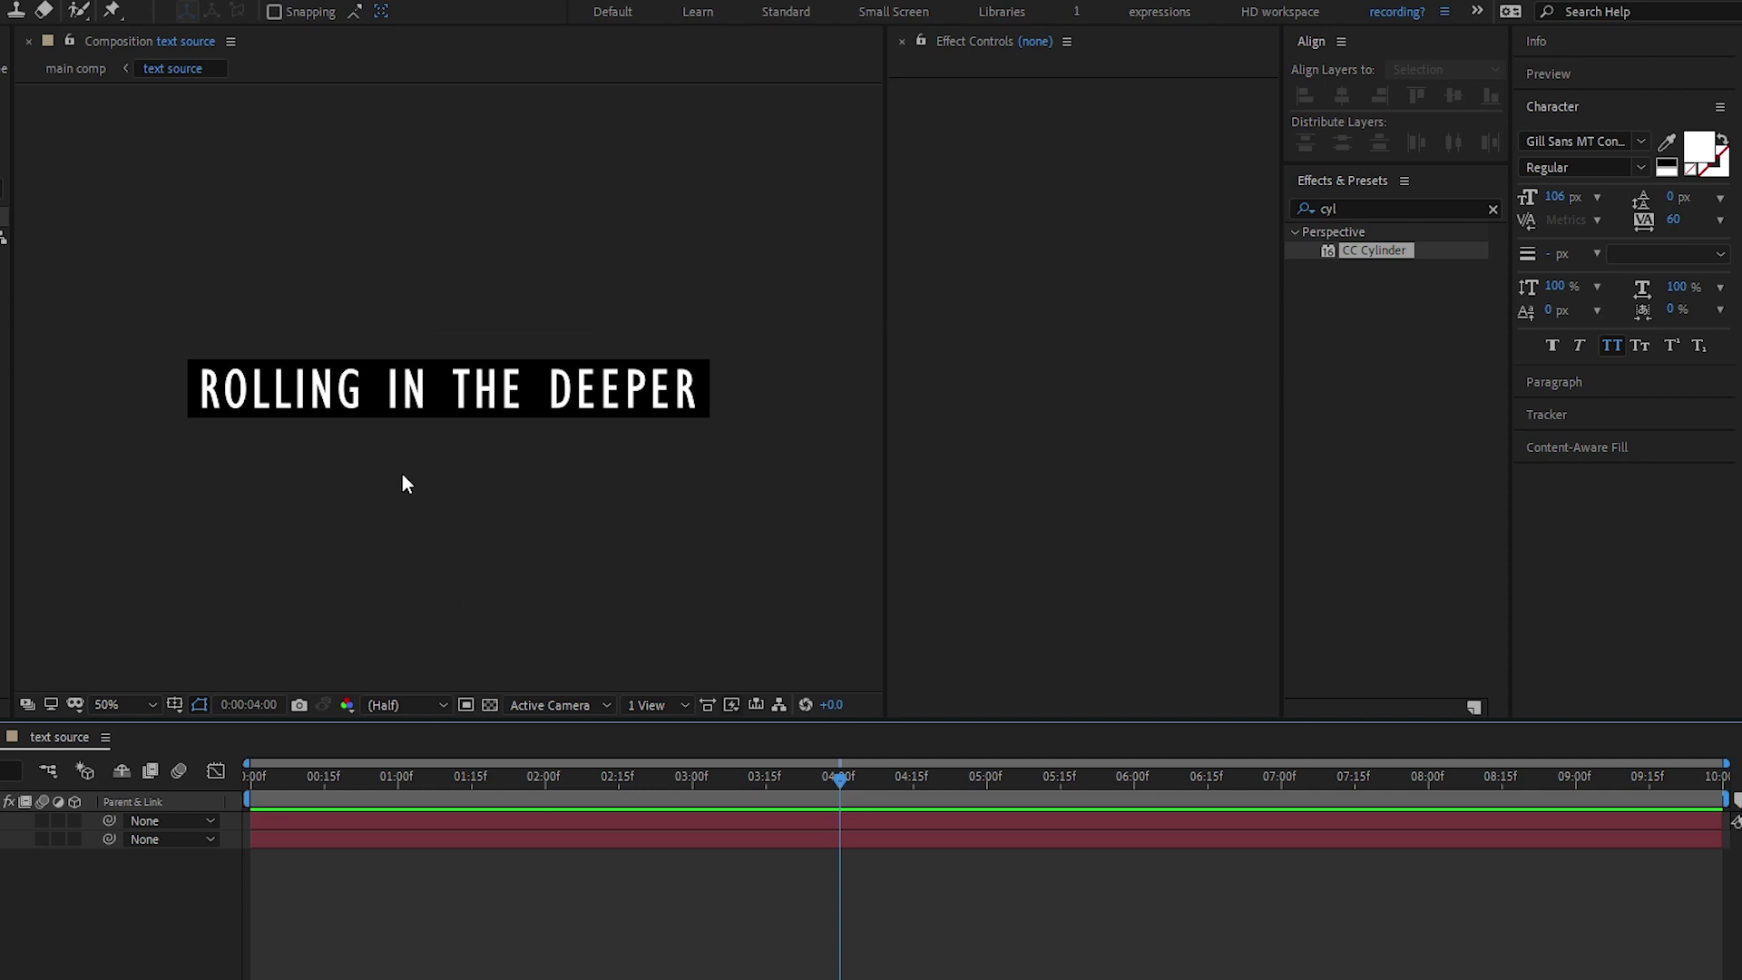
key(ctrl+k)
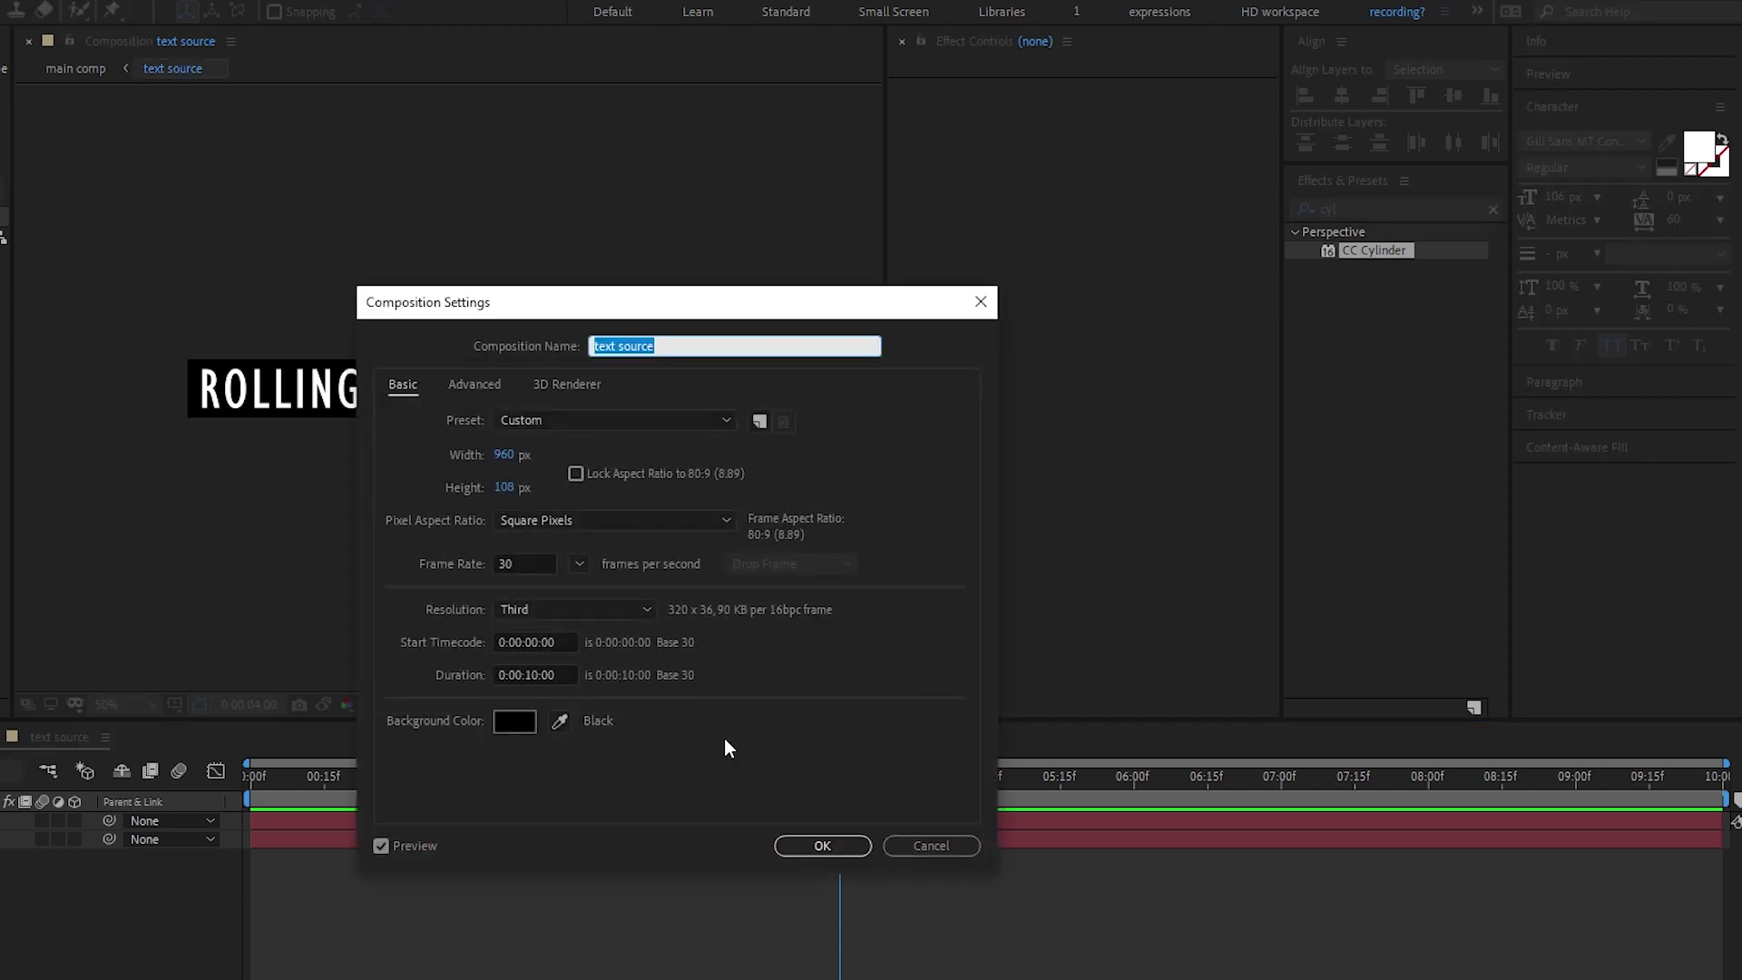
click(822, 846)
key(ctrl+w)
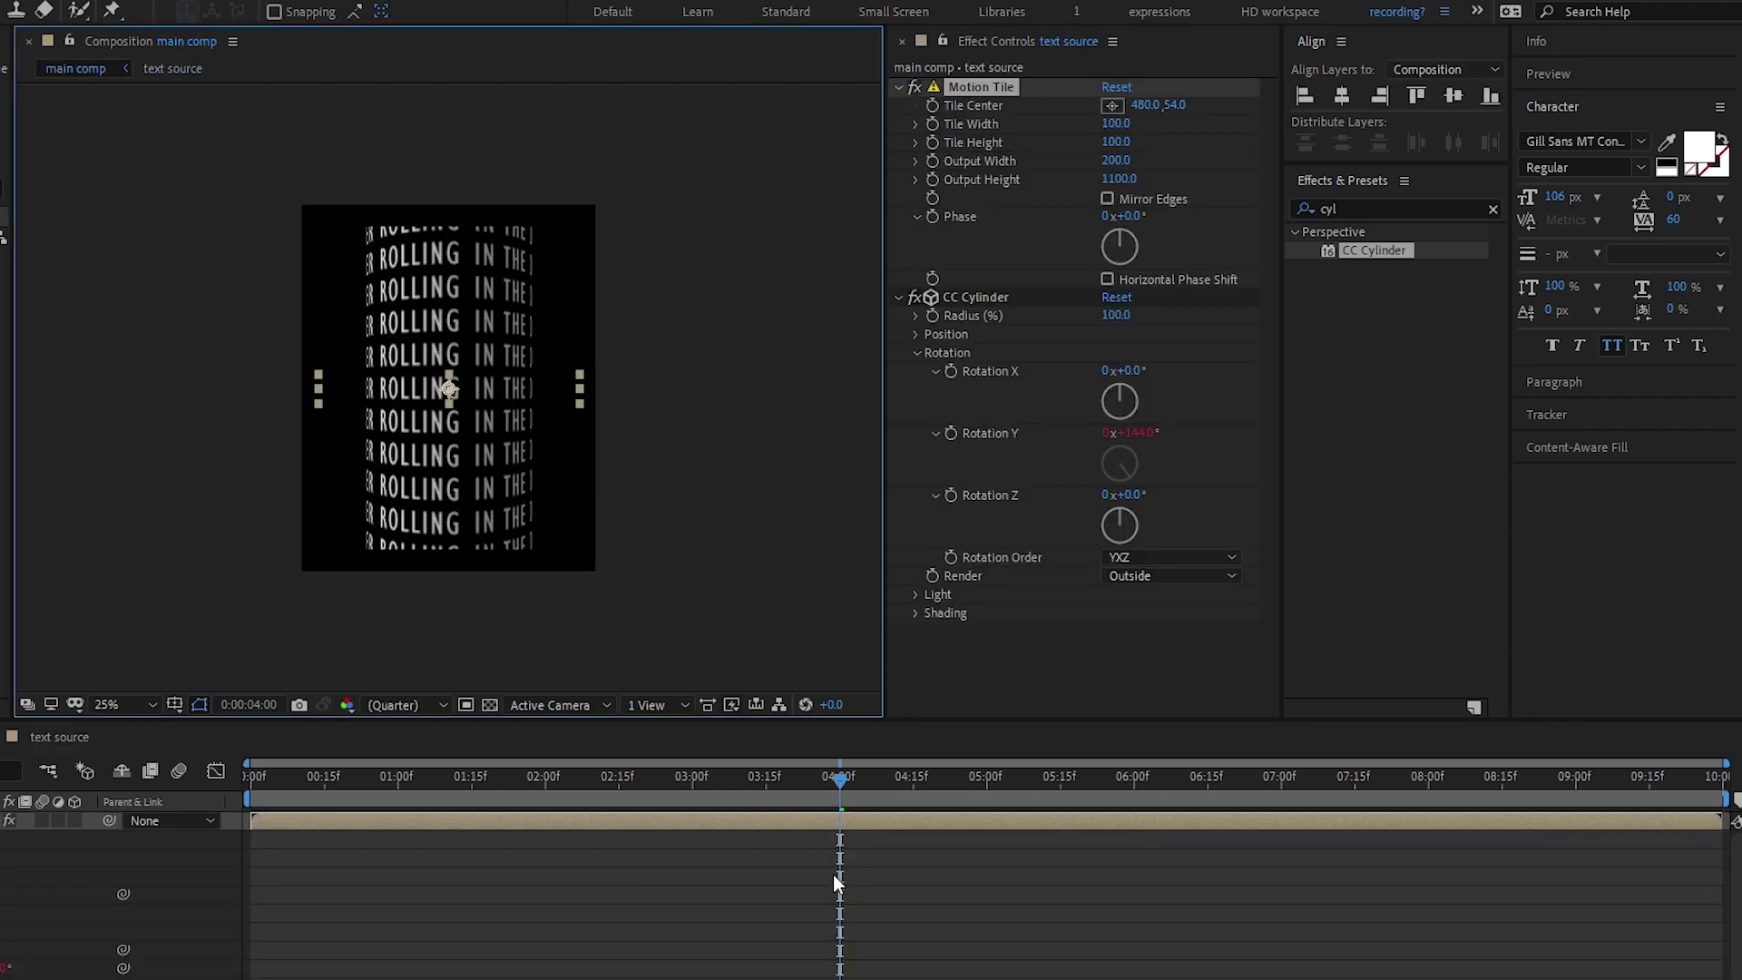
Raise Motion Tile's Output Height to 1500
click(1118, 178)
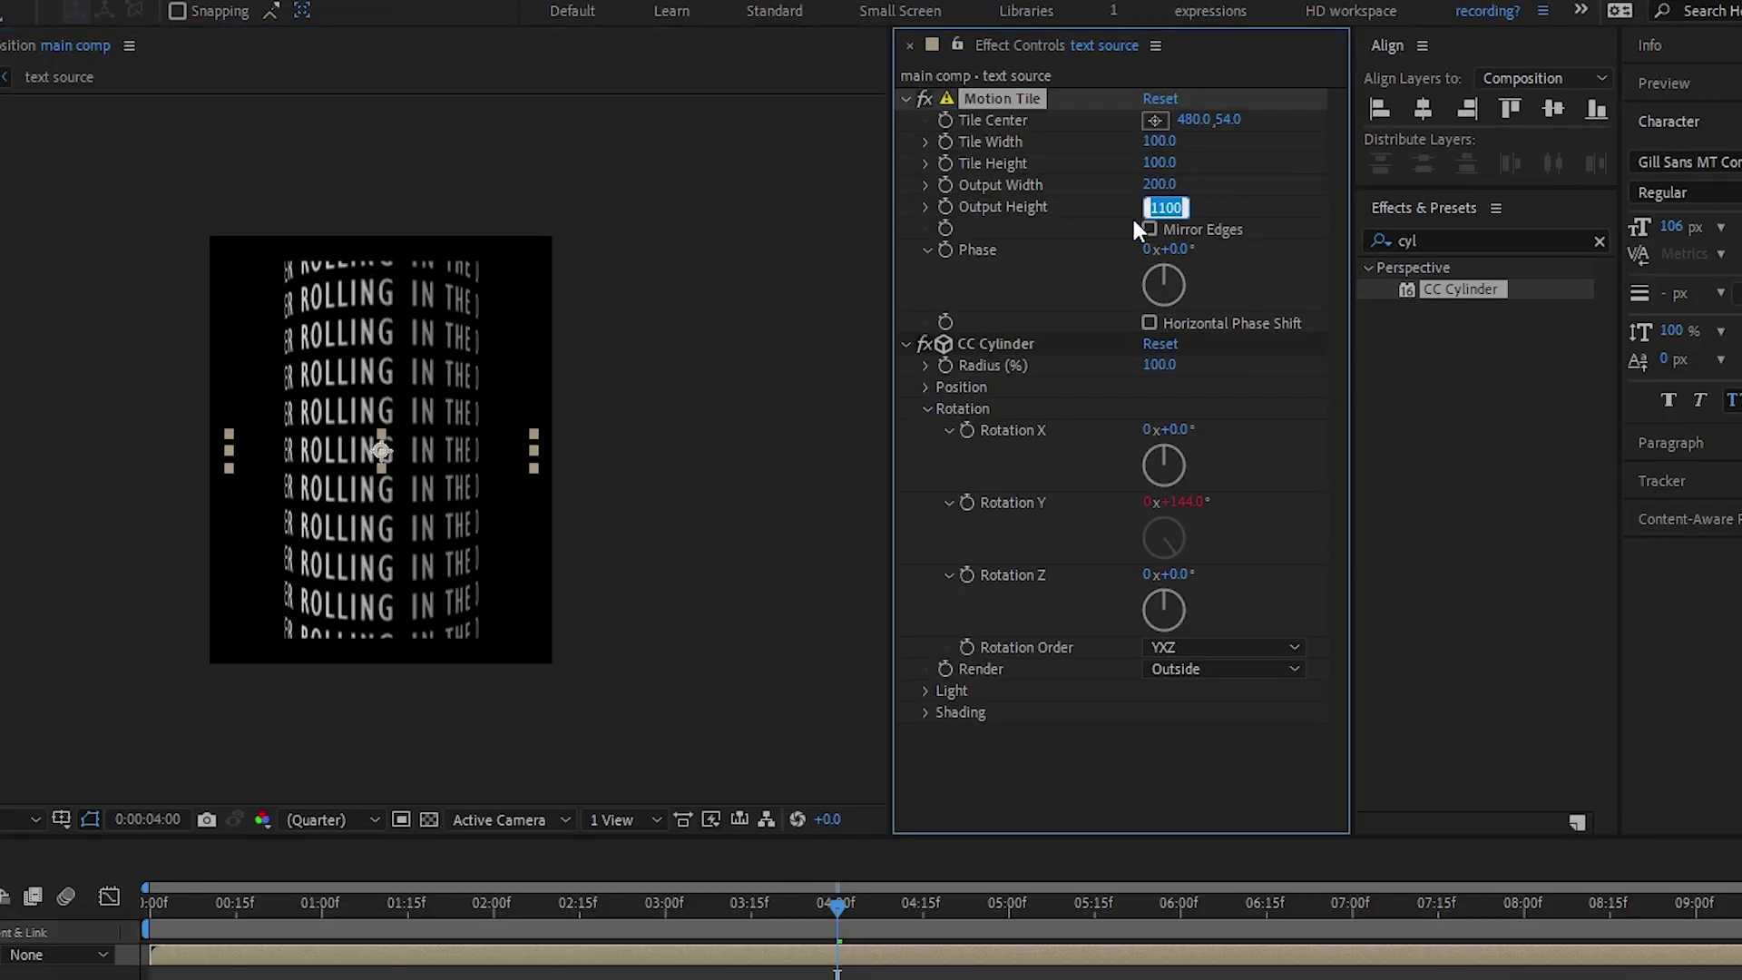
text(1300)
key(Return)
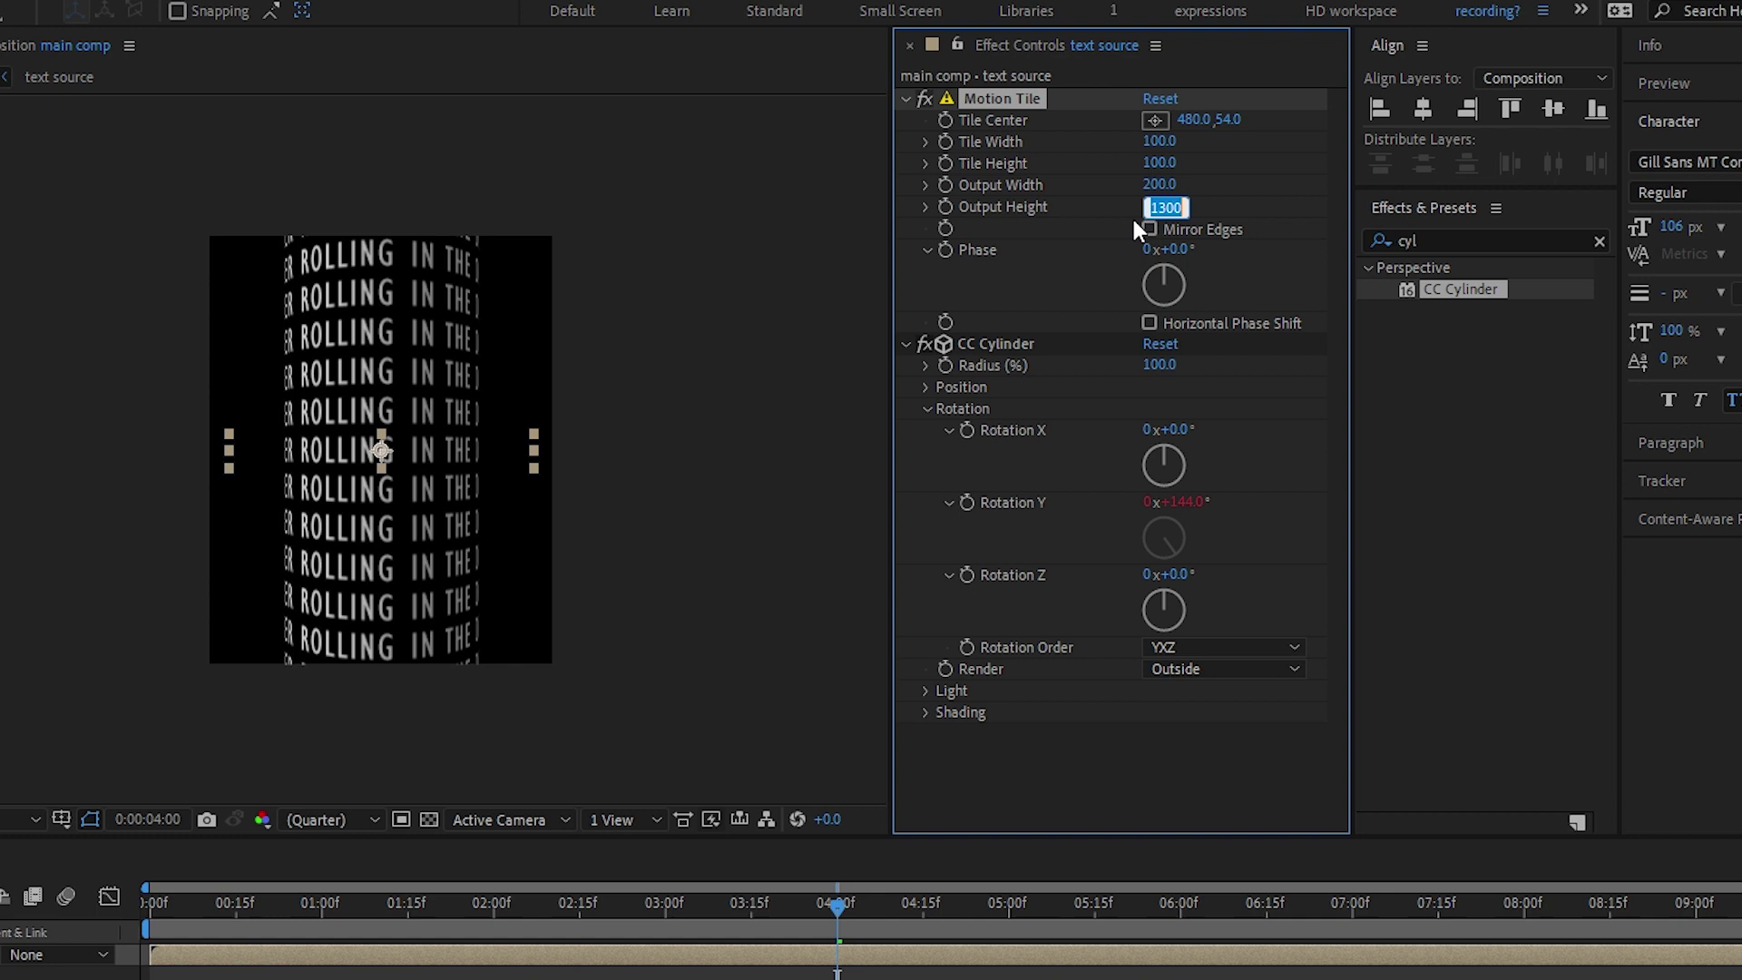
key(Return)
Set Motion Tile Phase to 36° and shift Tile Center to 480, 22 to stagger rows
key(space)
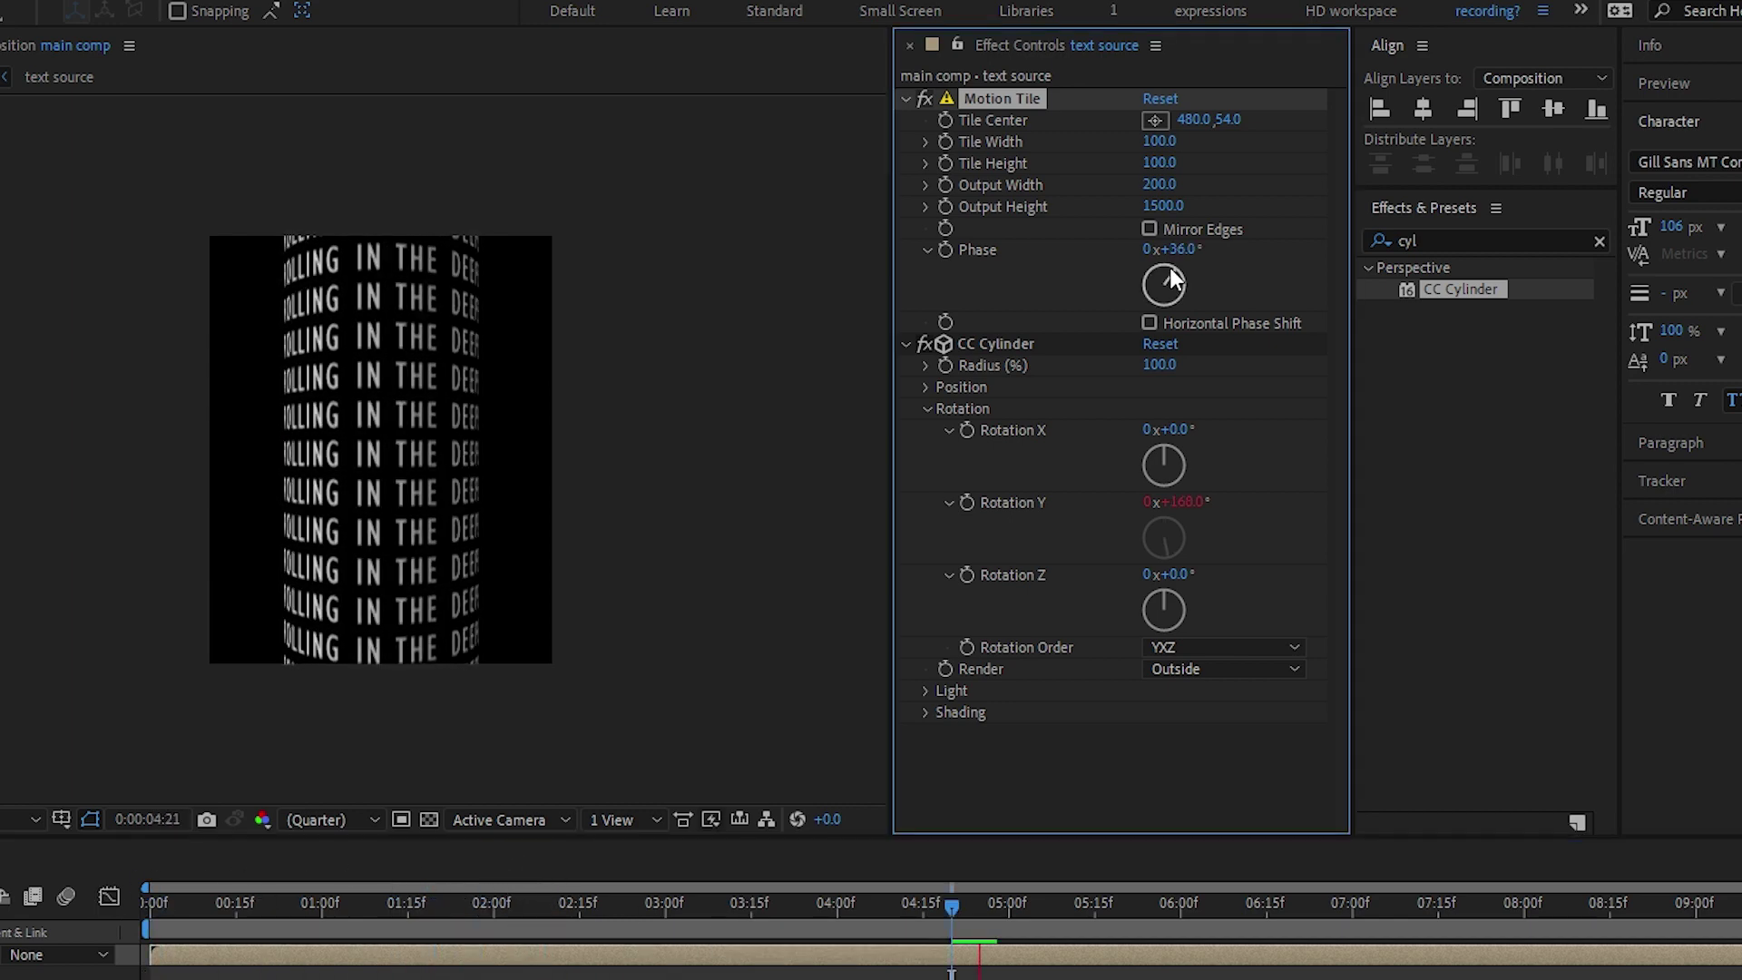
drag(1165, 249, 1080, 363)
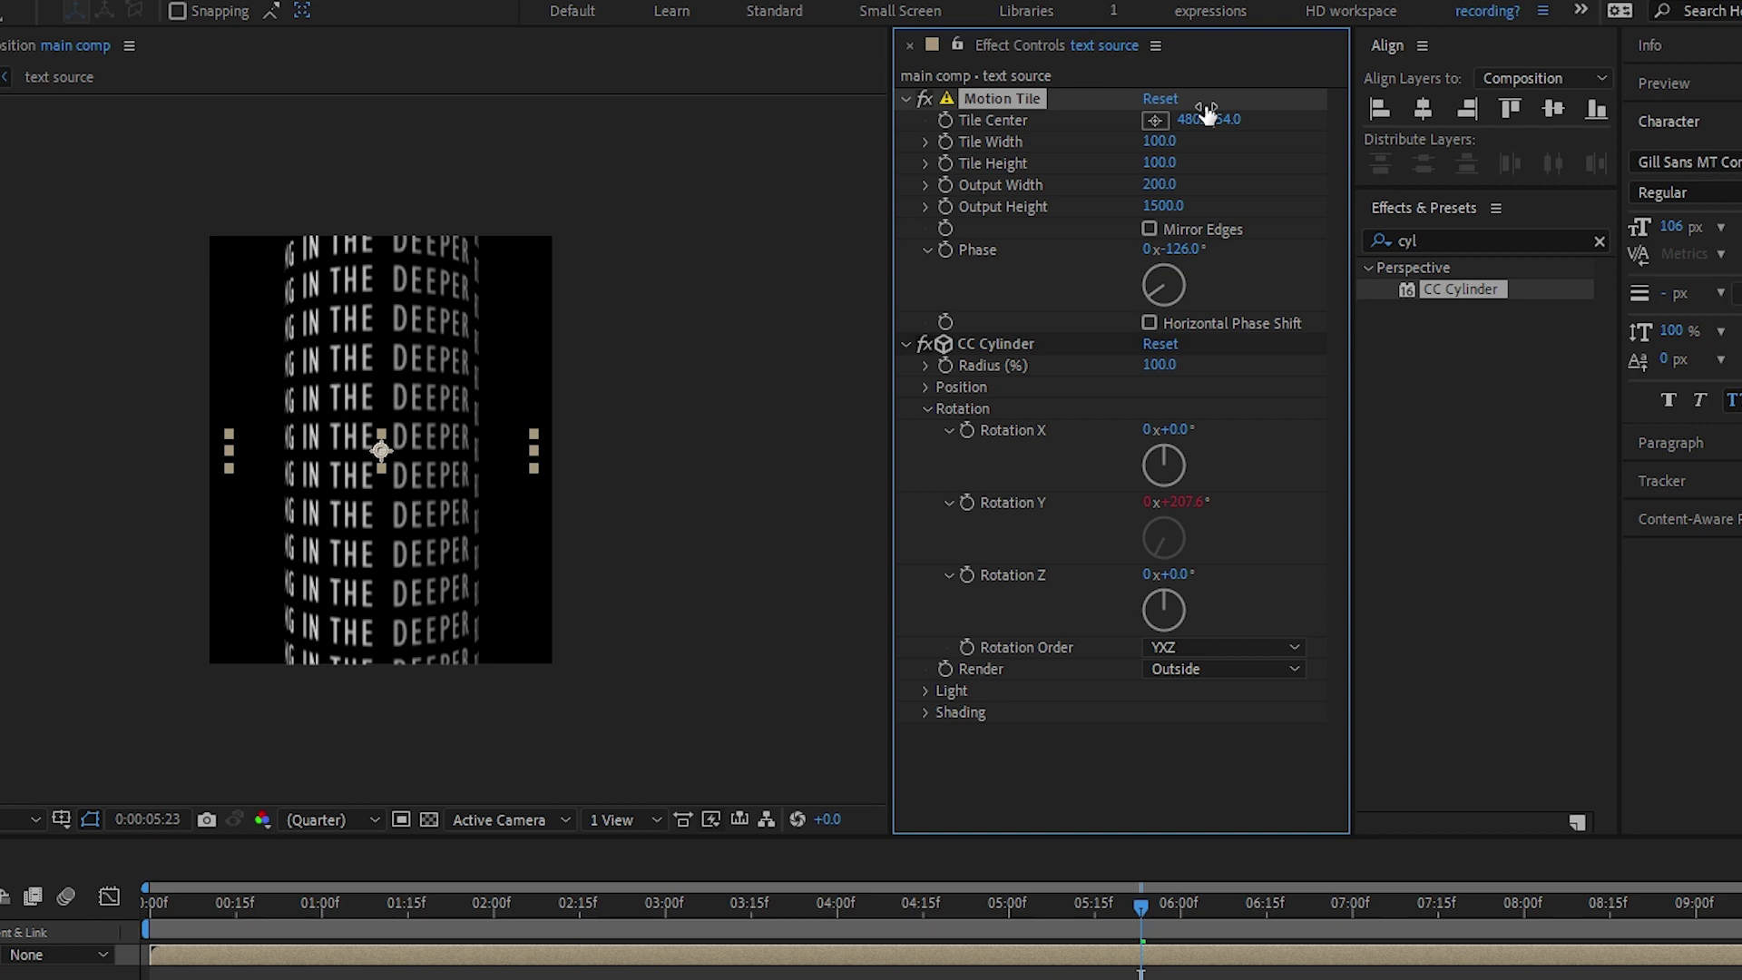
drag(1221, 119, 1182, 145)
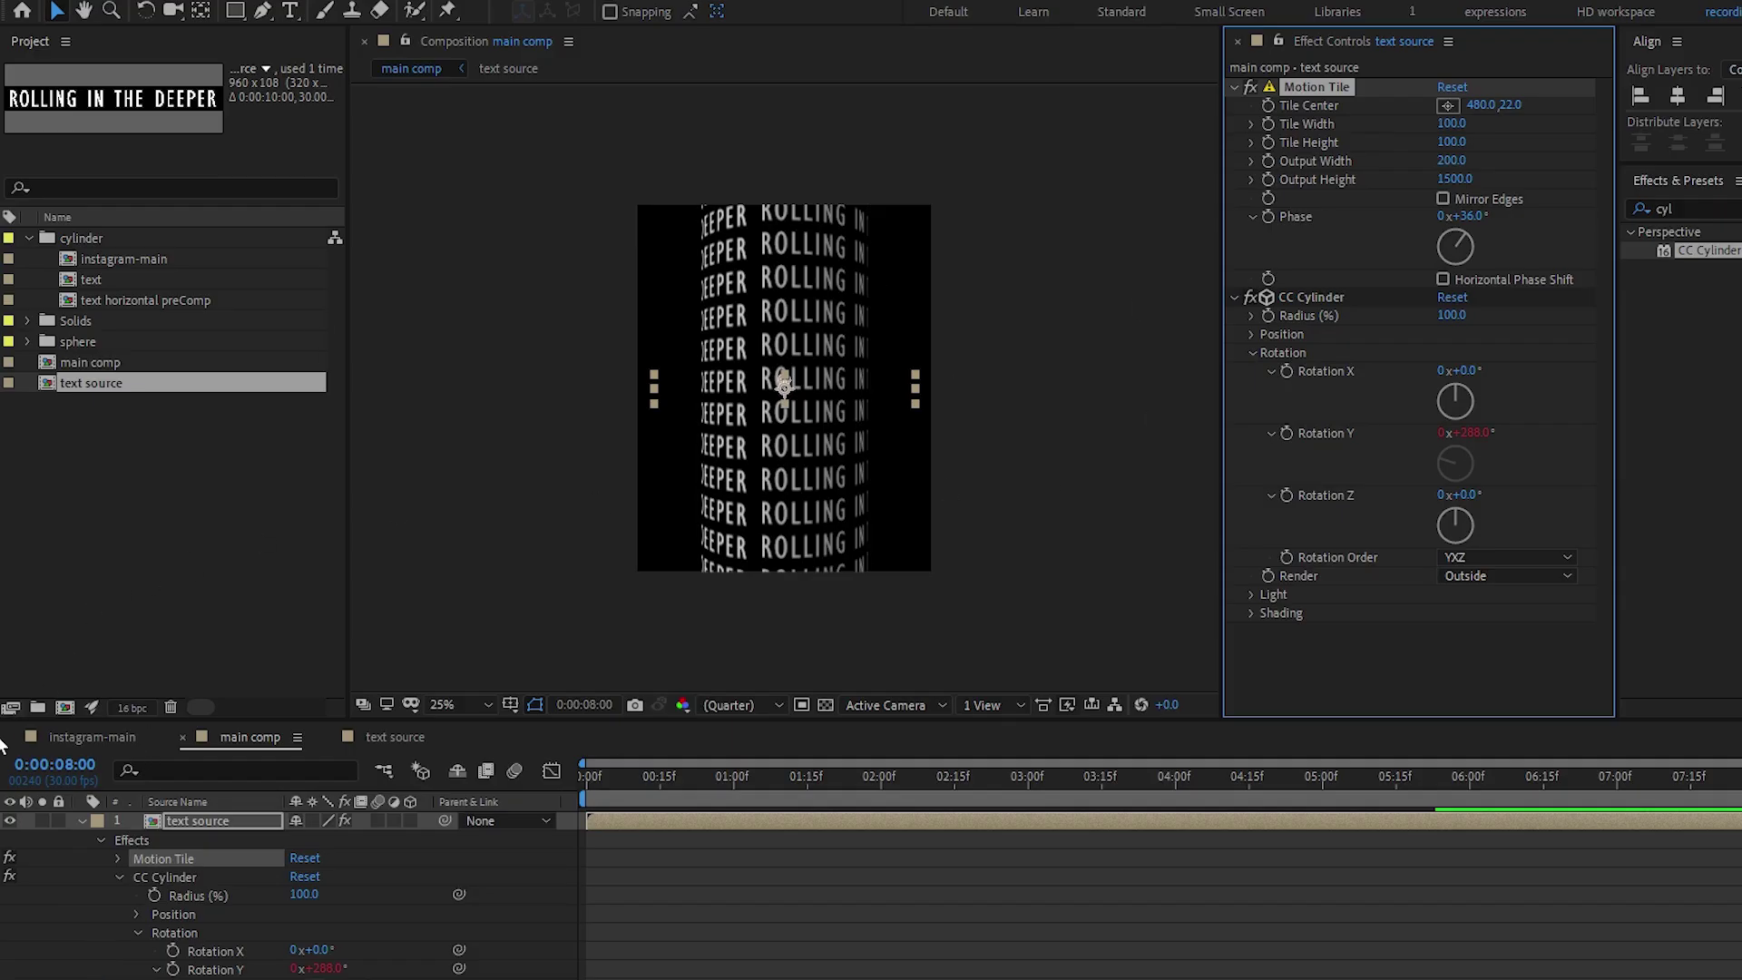
Duplicate the text source layer and switch off CC Cylinder on one copy to reveal flat tiled rows
click(9, 820)
key(ctrl+d)
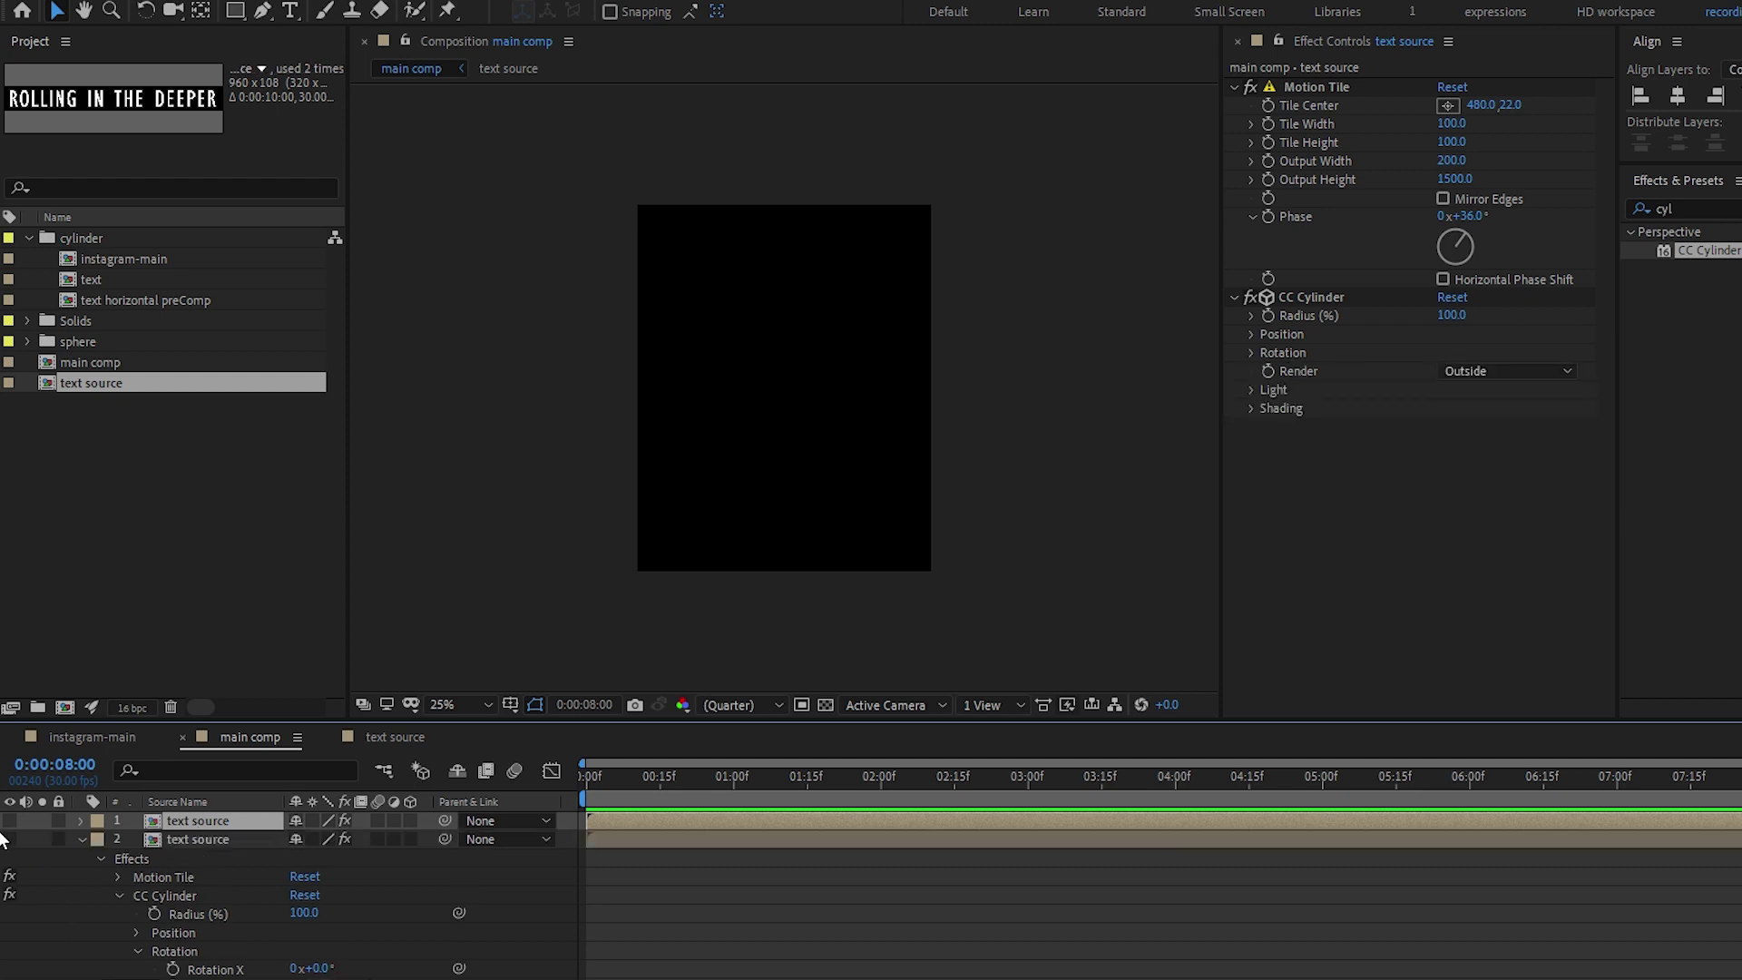
click(9, 820)
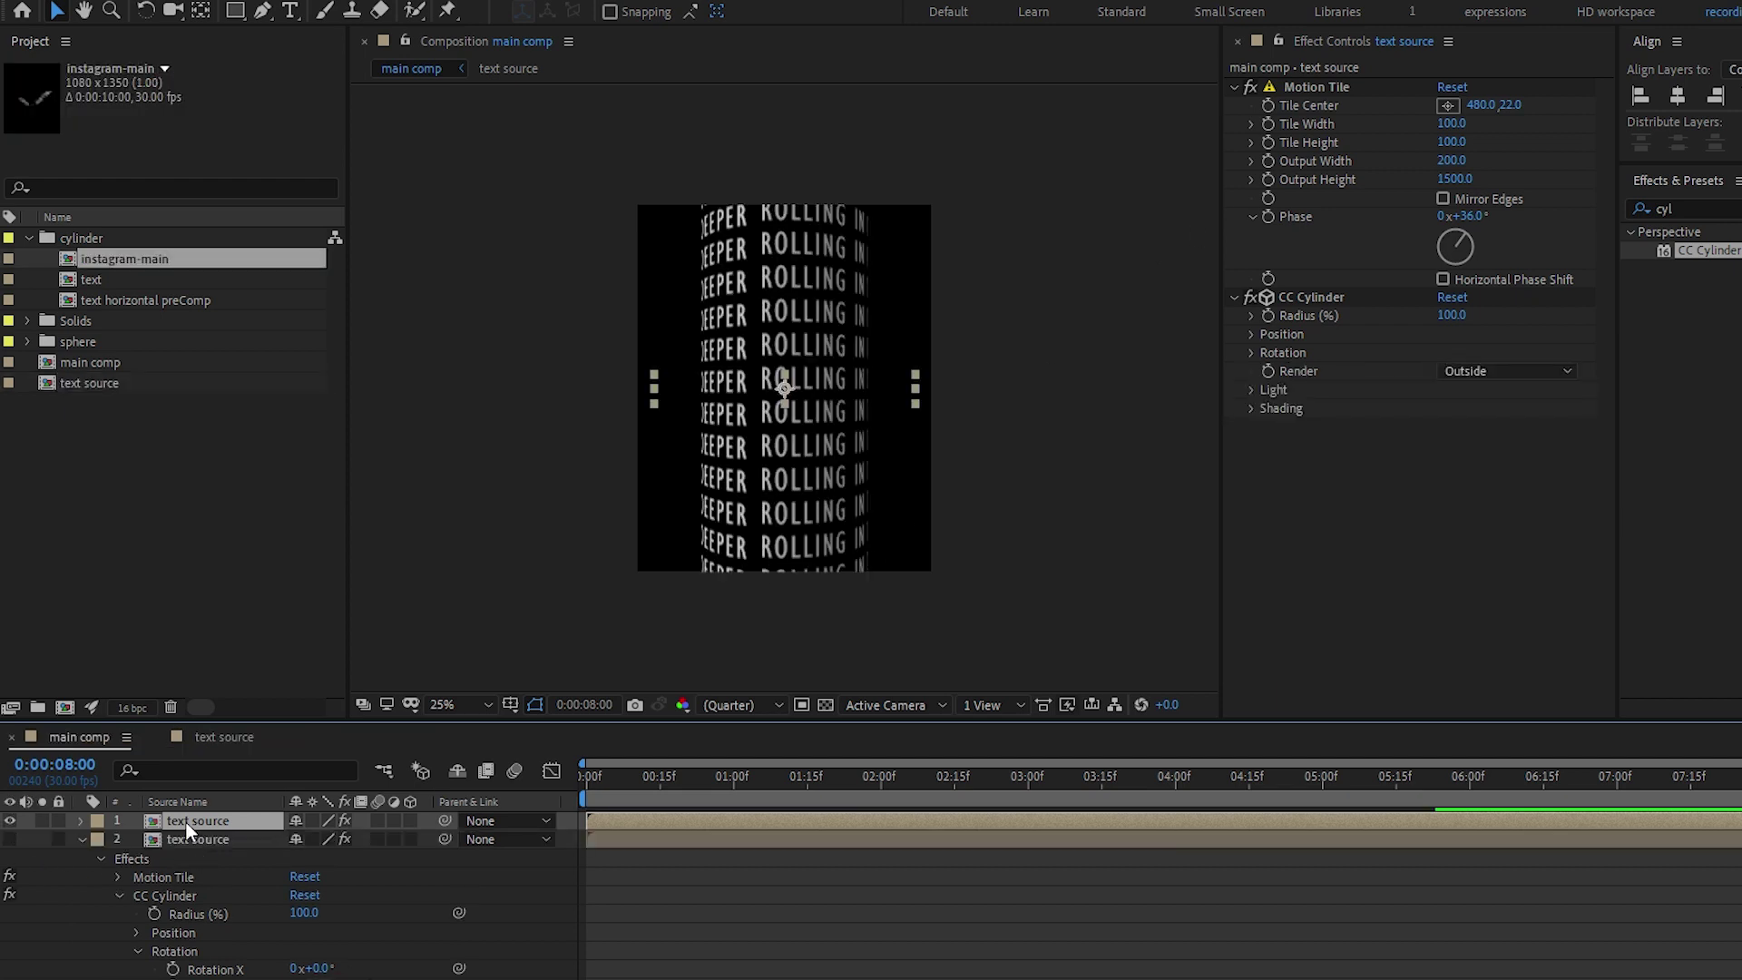
click(1250, 294)
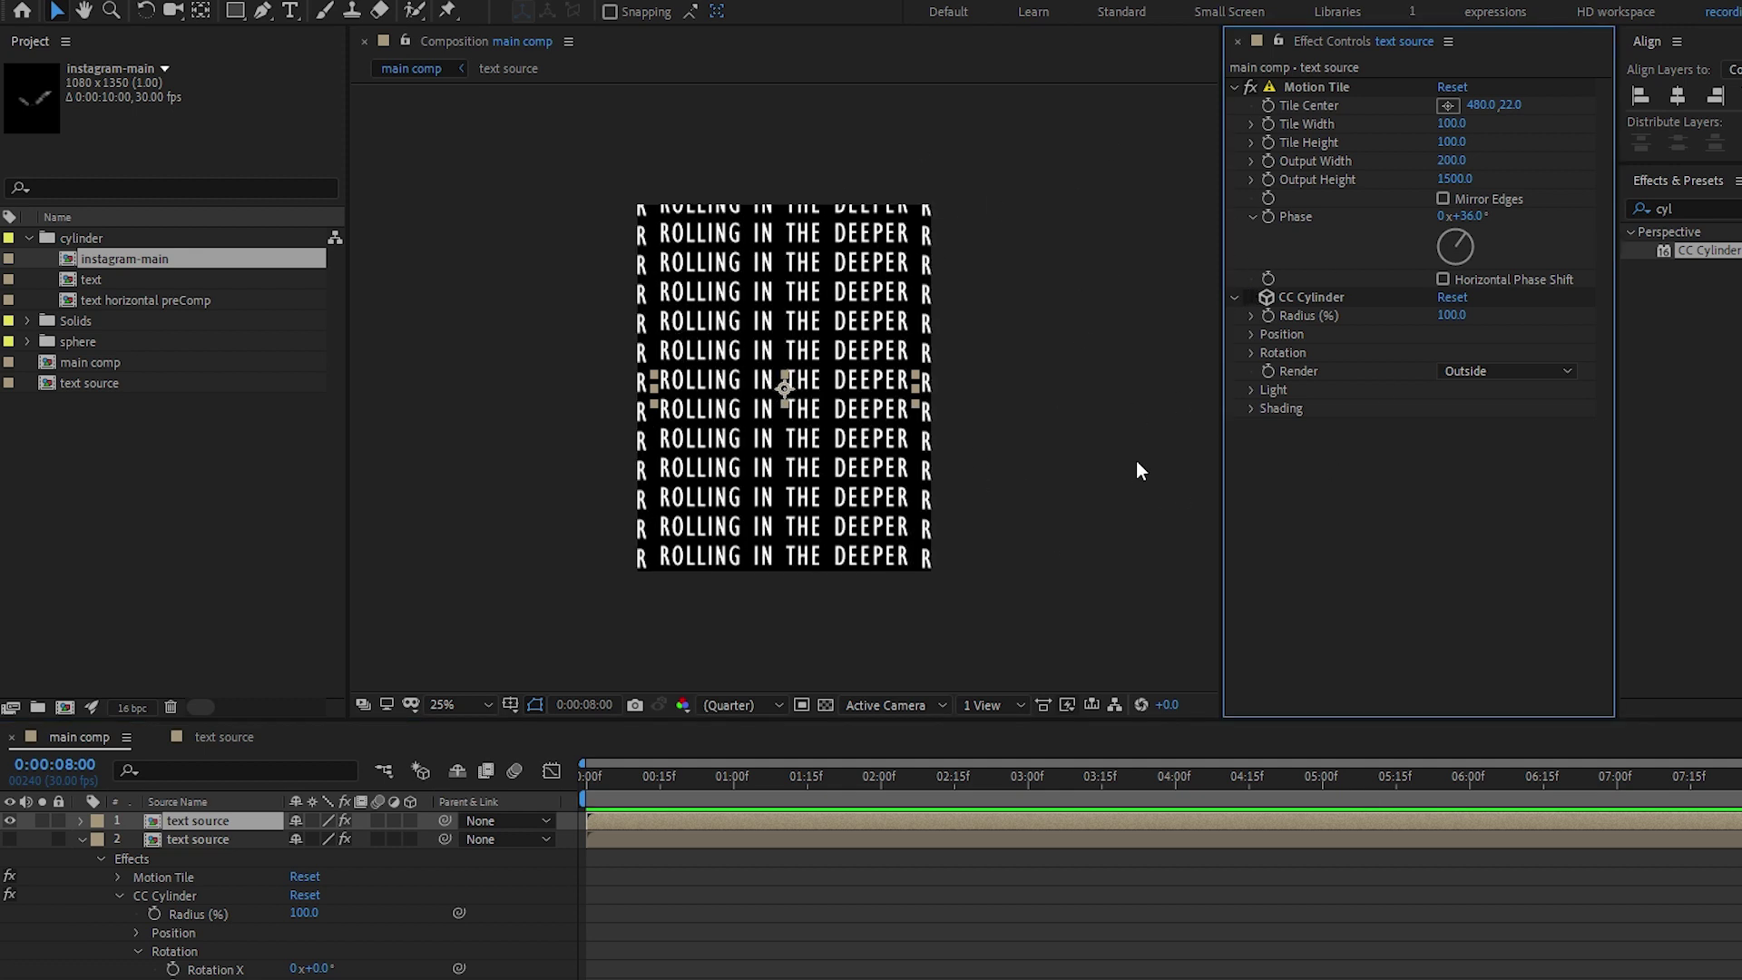
Add a Transform effect to the text layer and set its Rotation to 90°
click(1699, 208)
text(tr)
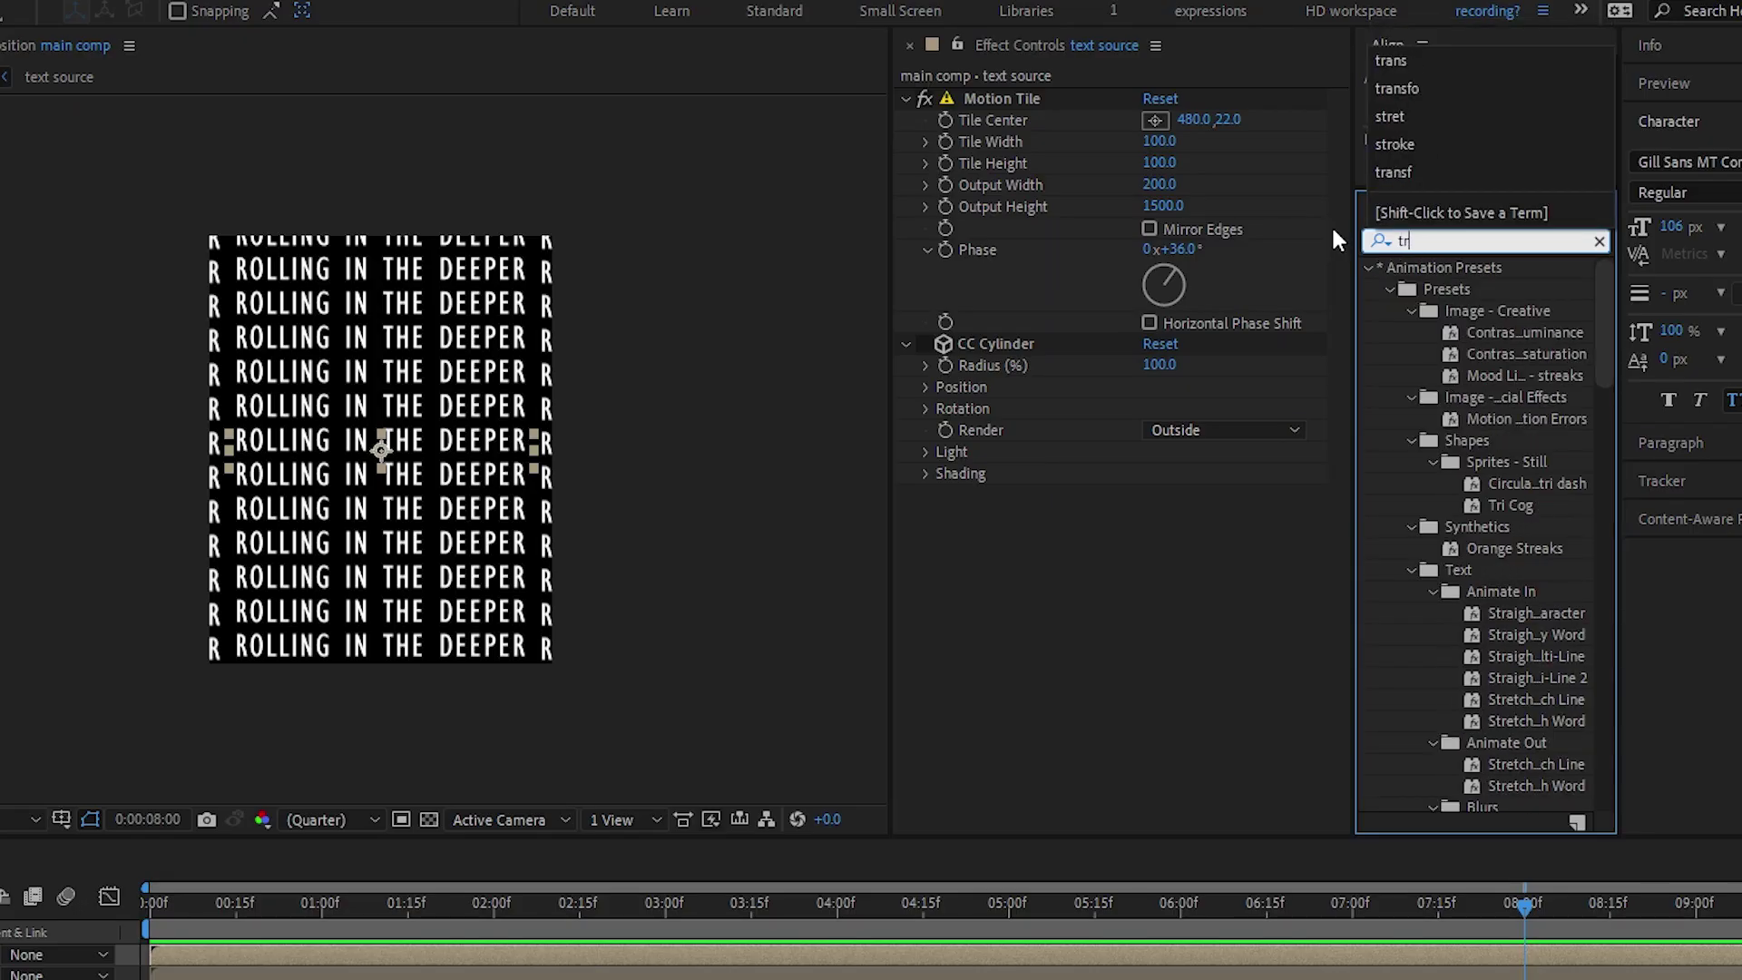
text(ans)
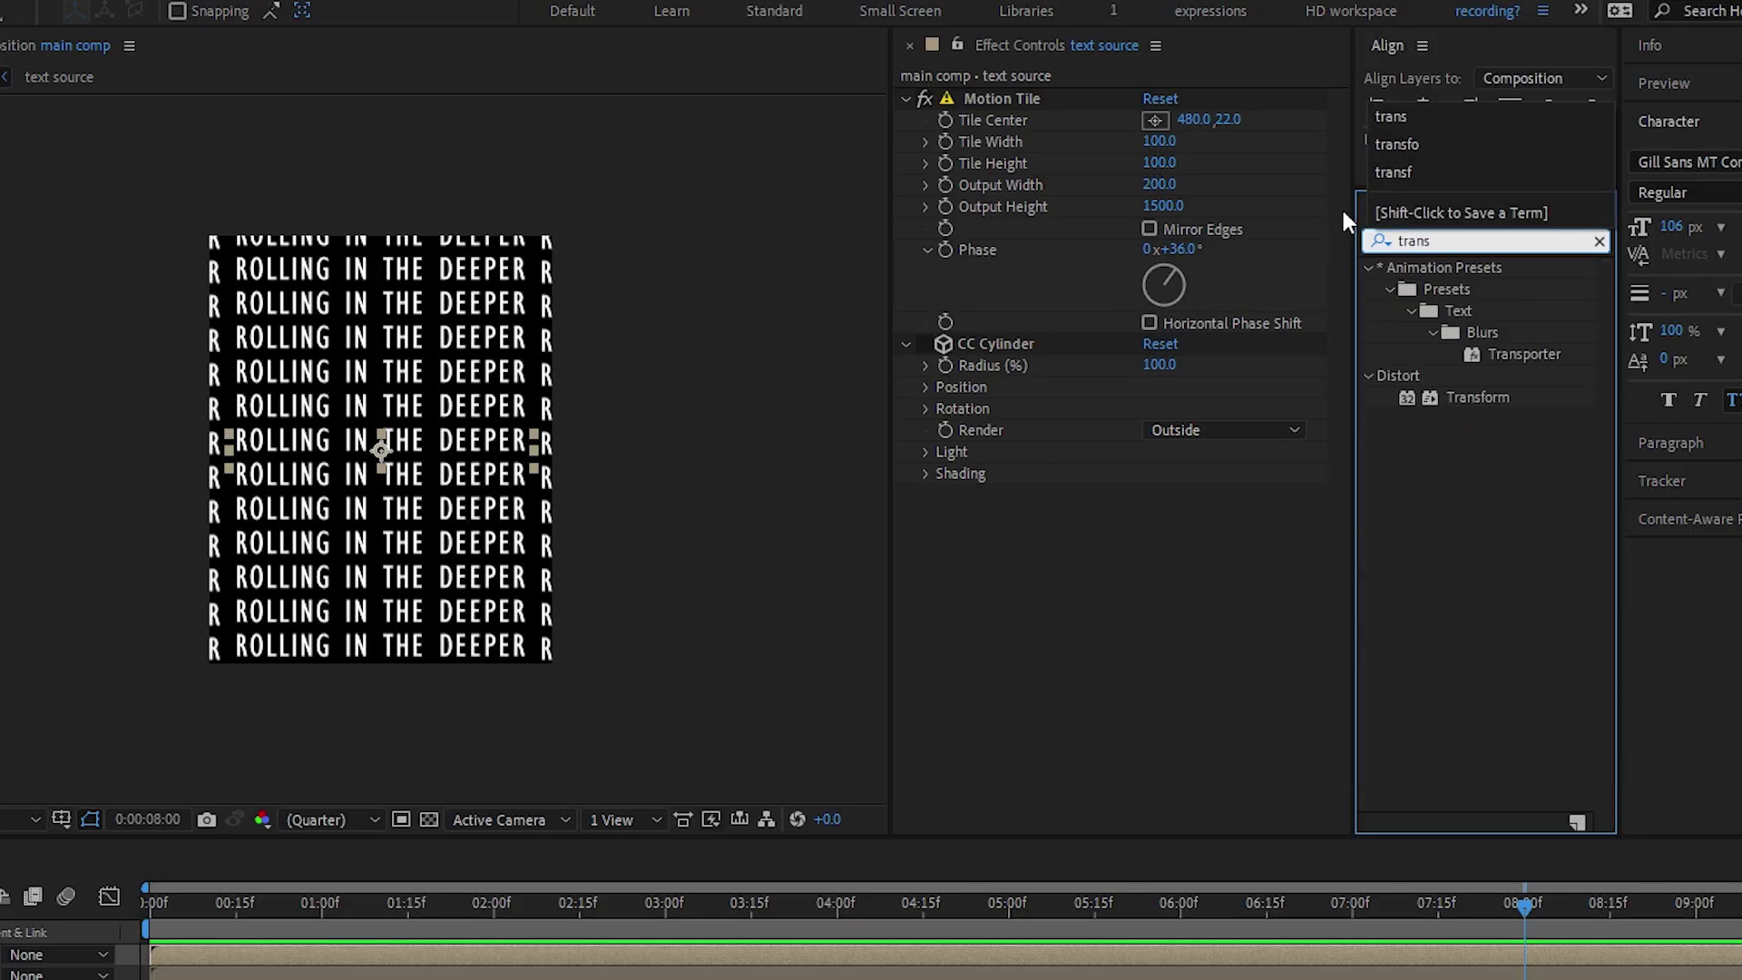
drag(1461, 396, 1107, 325)
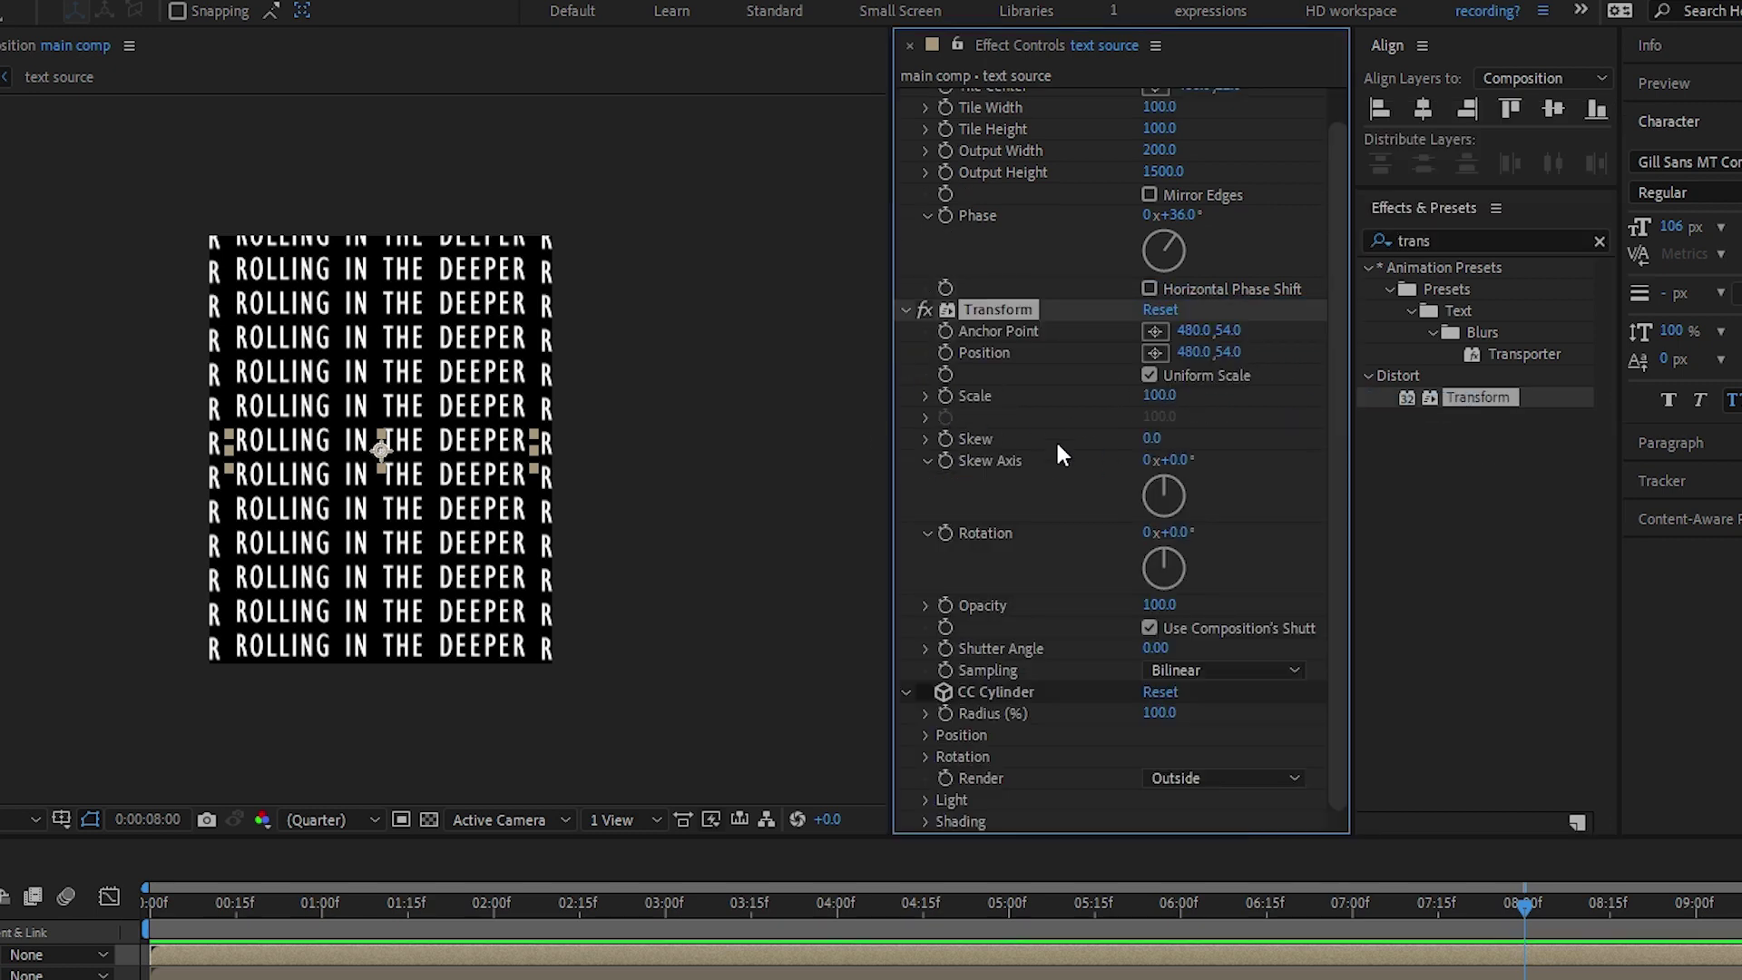
drag(1185, 537, 1243, 522)
click(1179, 532)
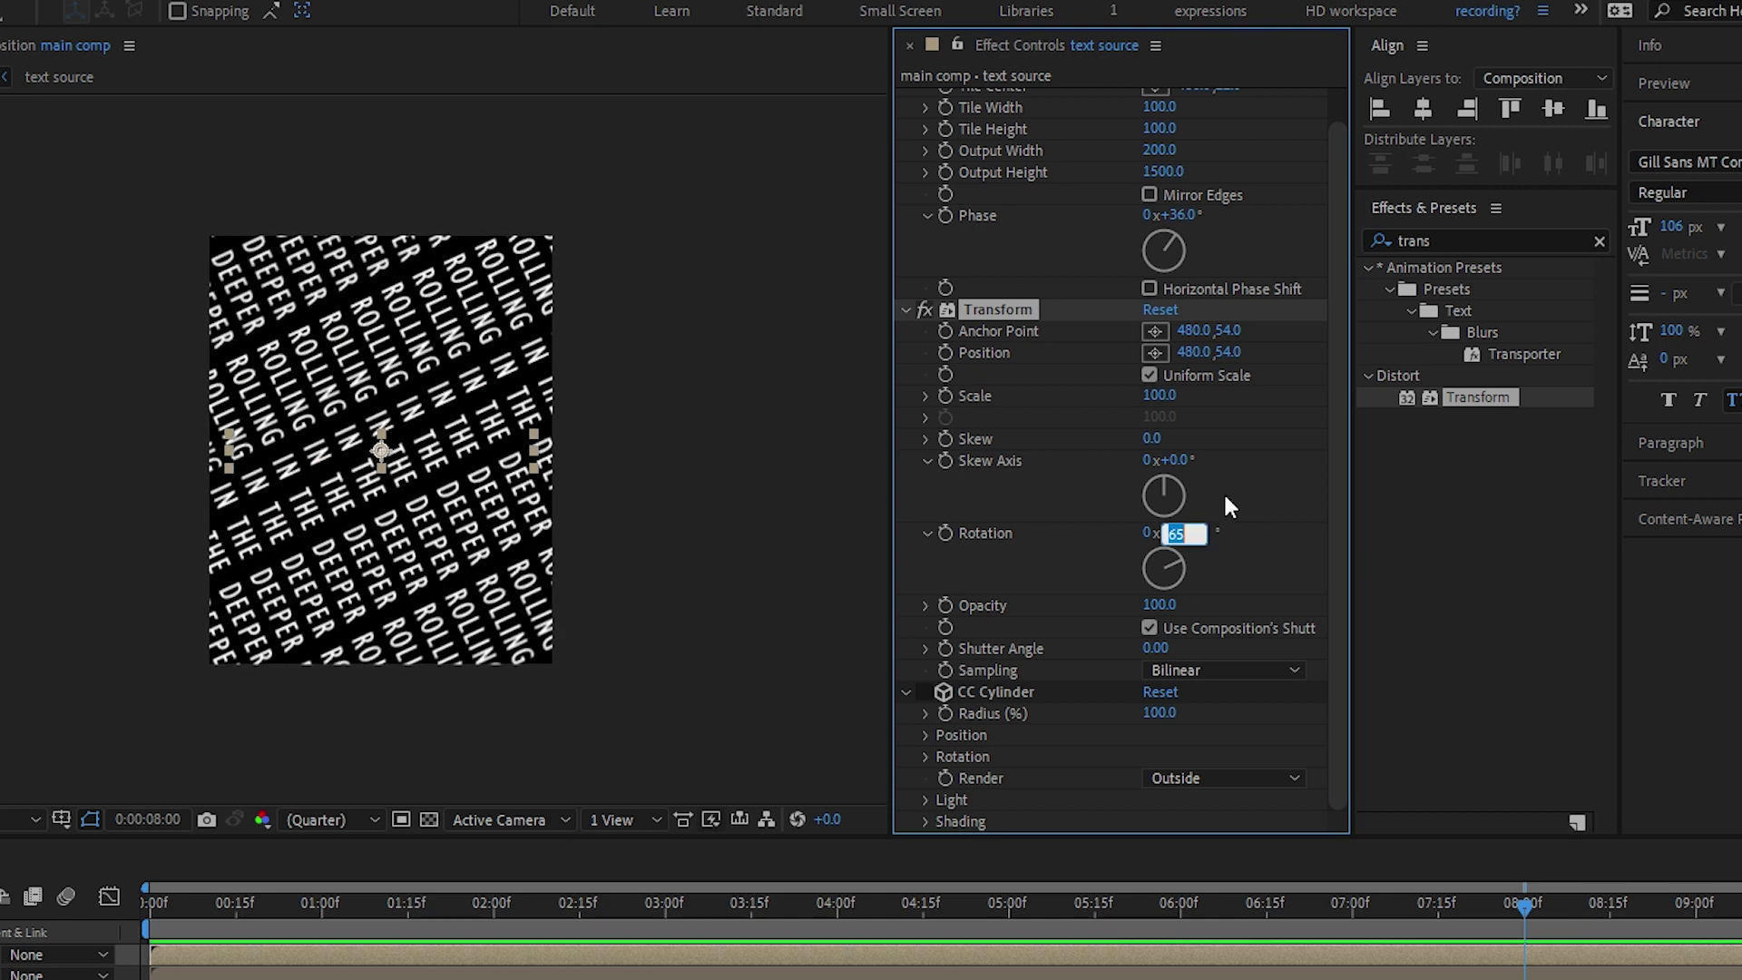
text(90)
key(Return)
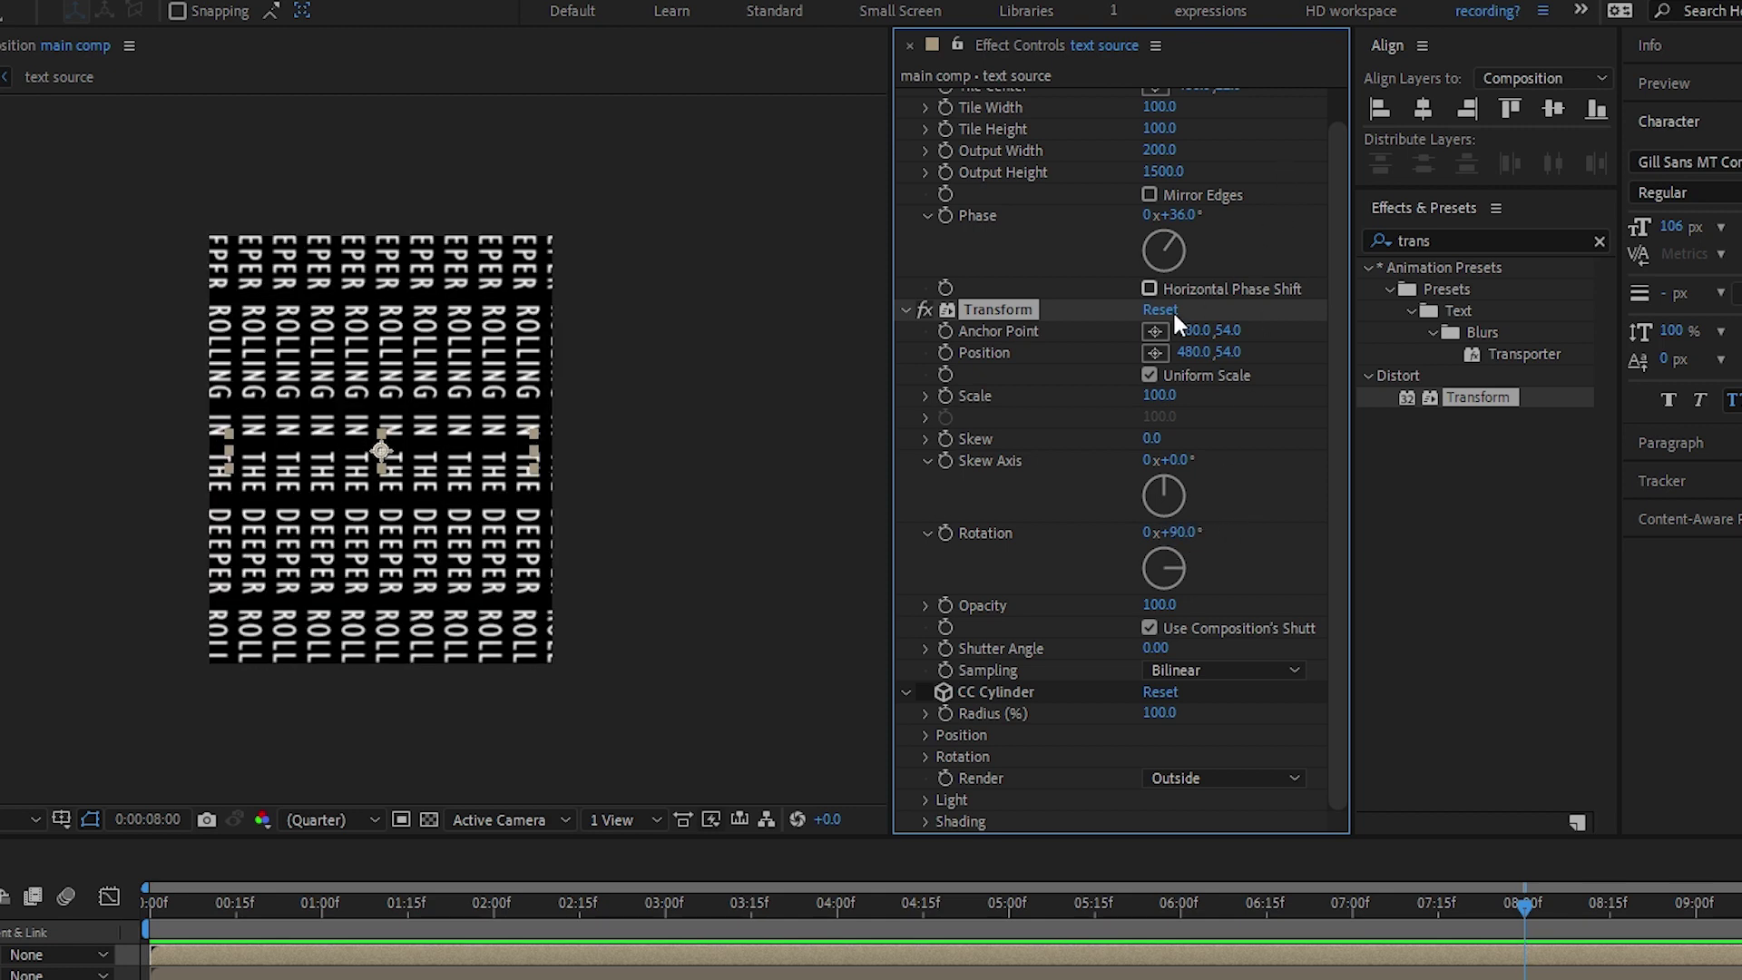
Set Motion Tile Output Width to 100 and re-enable CC Cylinder
click(1171, 150)
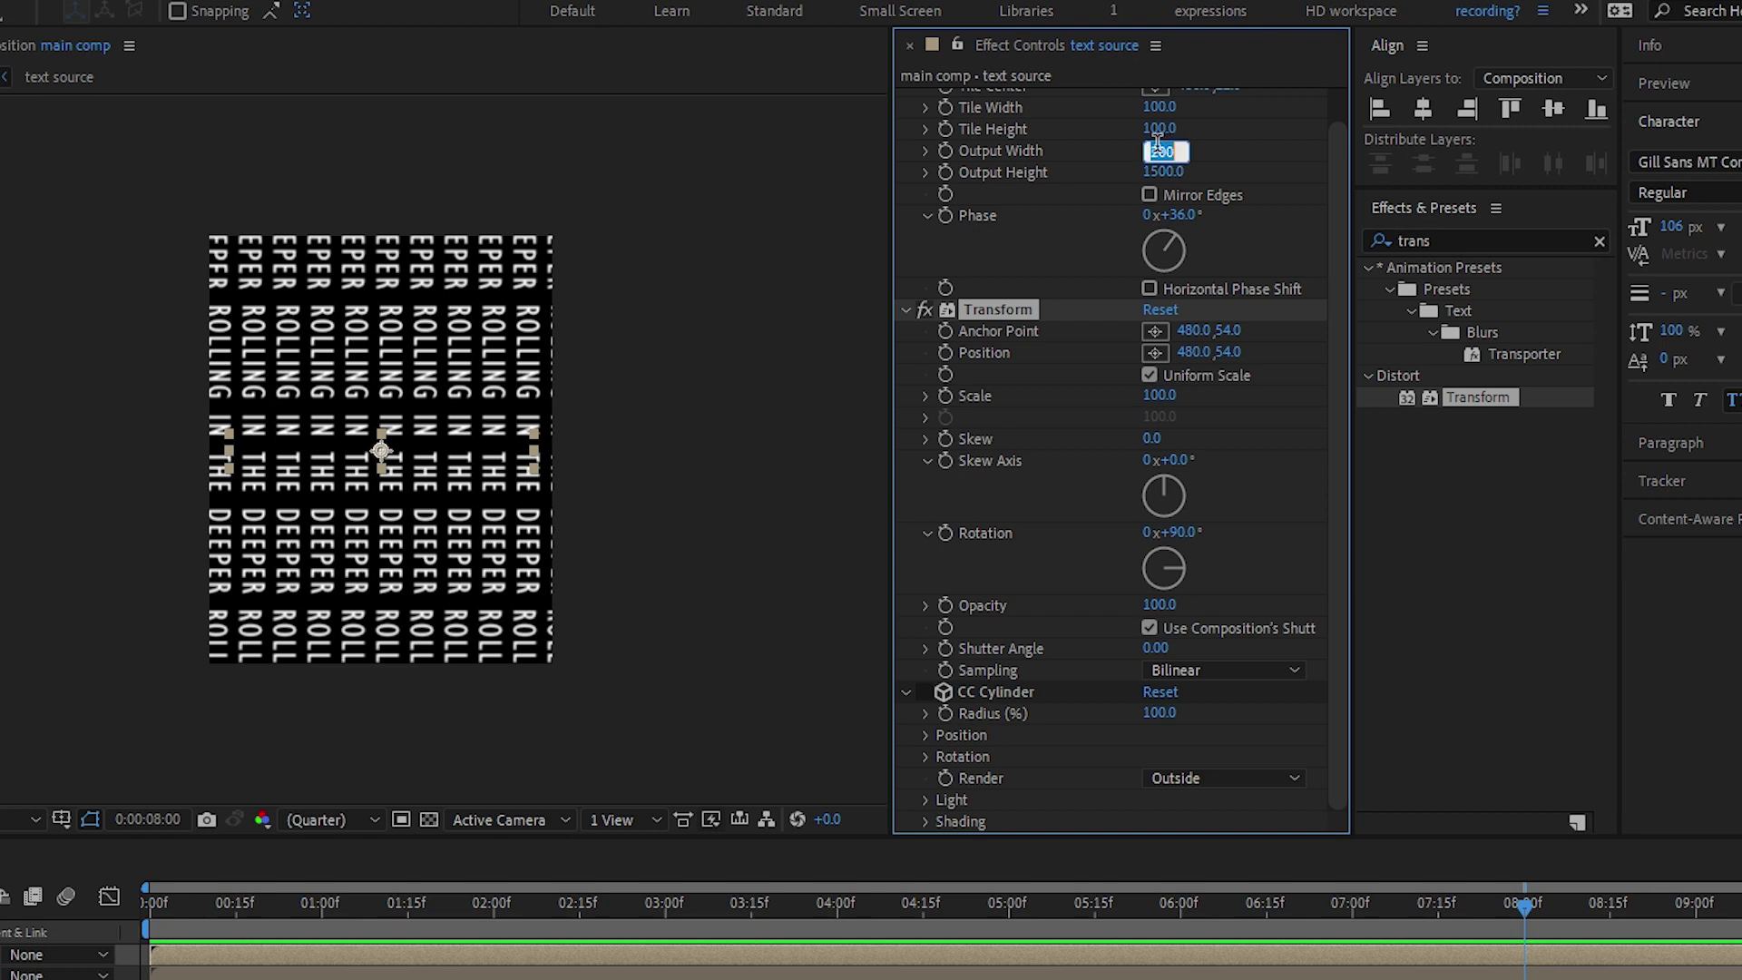
text(100)
key(Return)
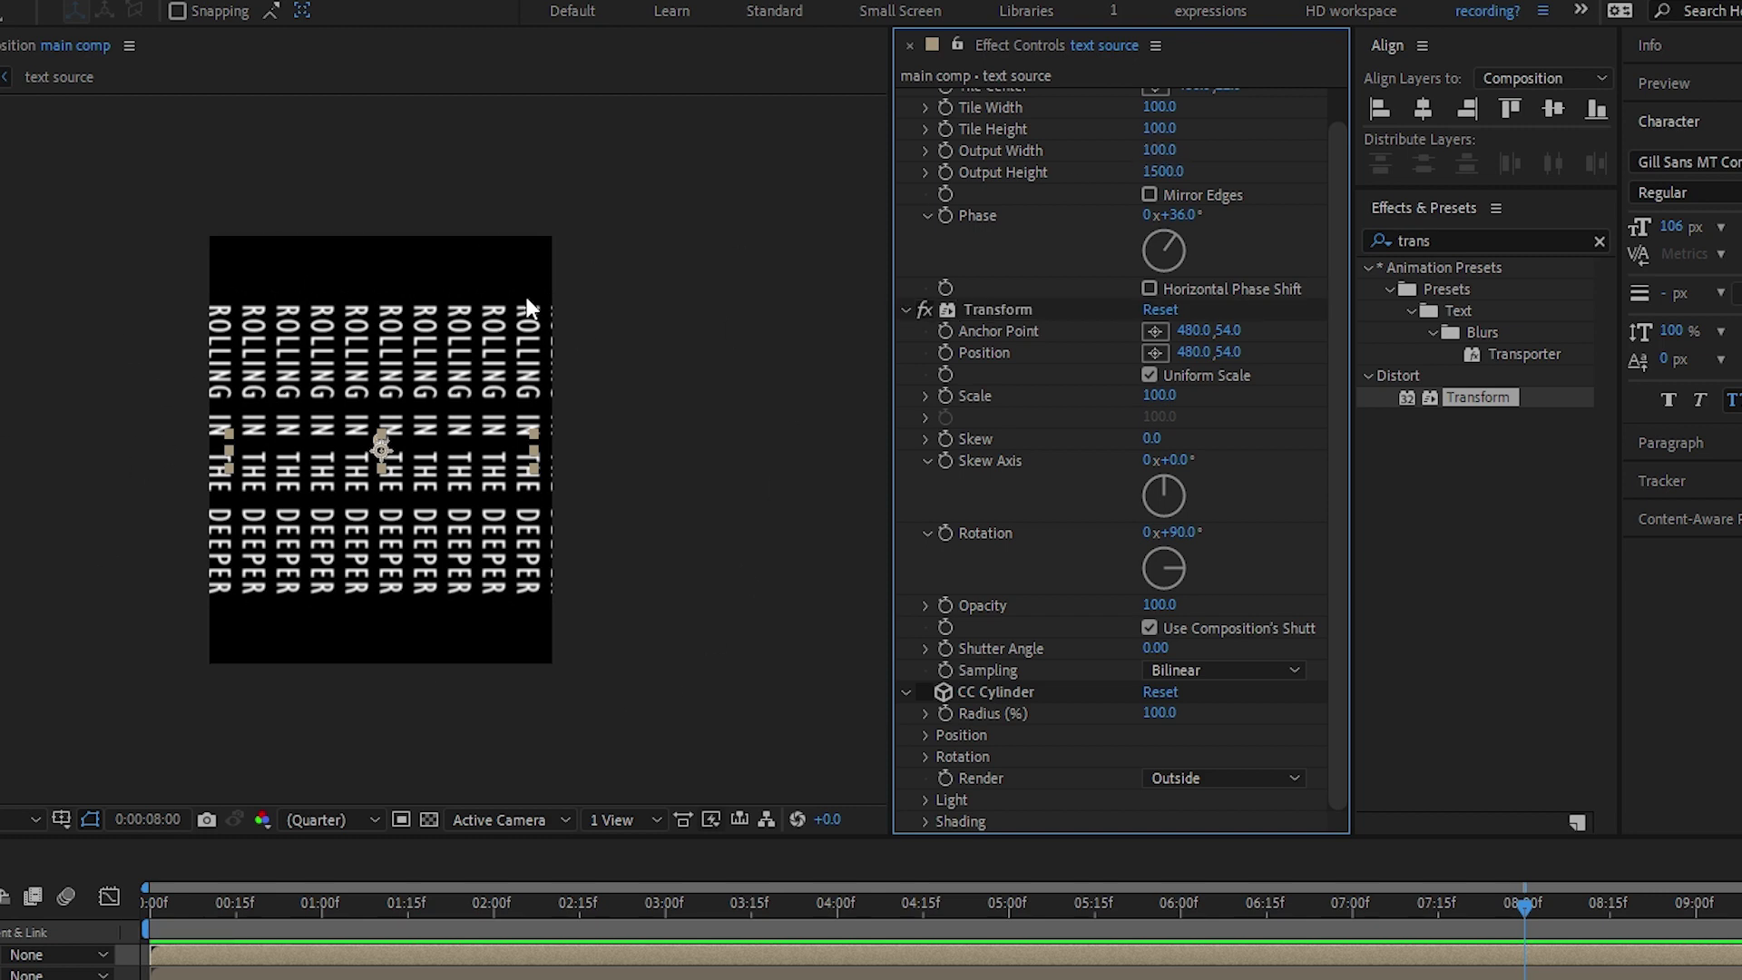
click(927, 696)
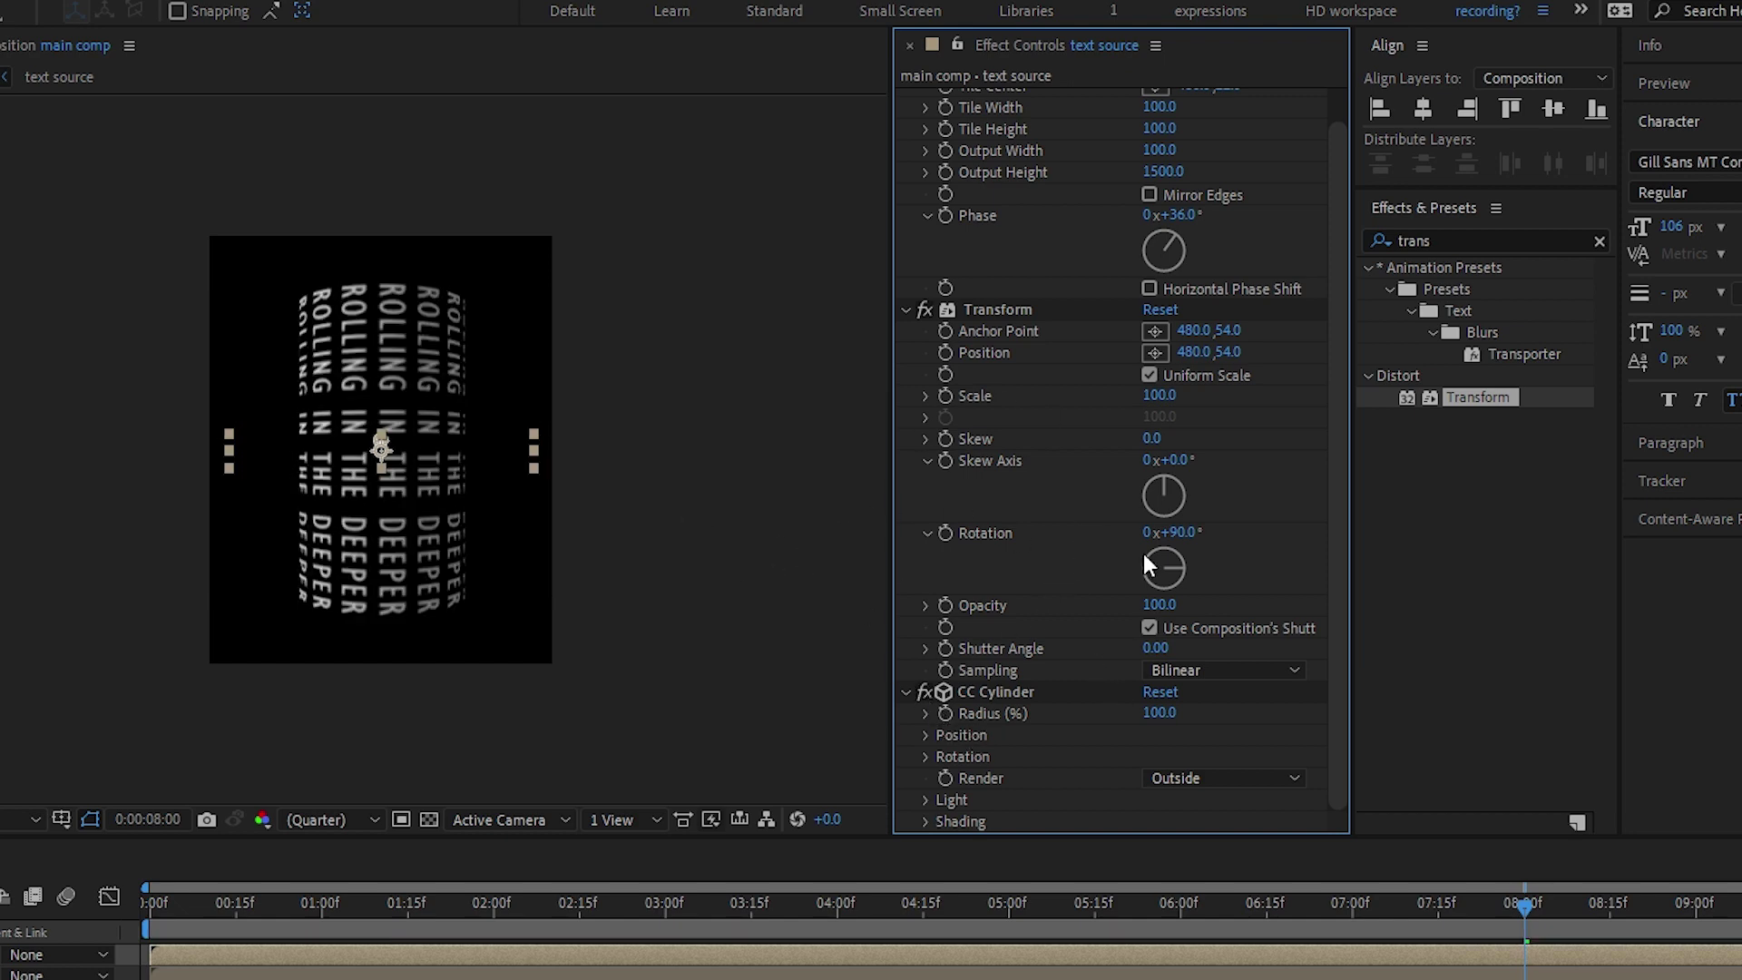
Tilt CC Cylinder's Rotation X to 44° and set Render to Full
click(927, 756)
scroll(1108, 592, down, 4)
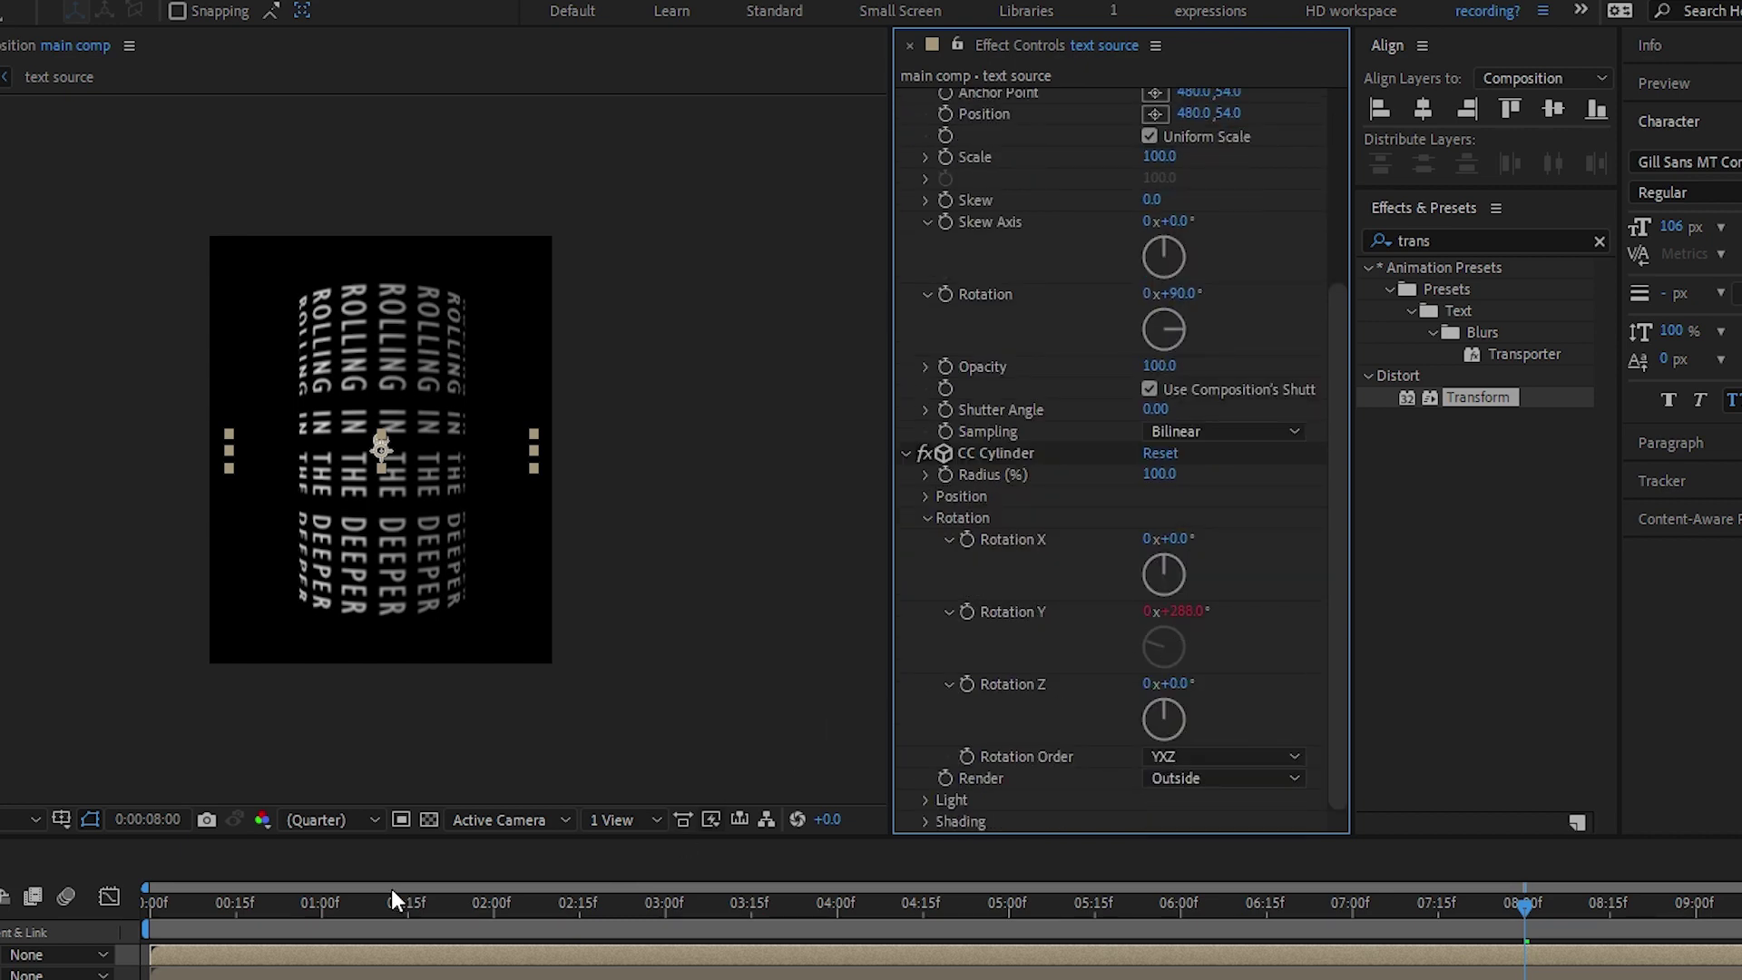
drag(258, 901, 753, 920)
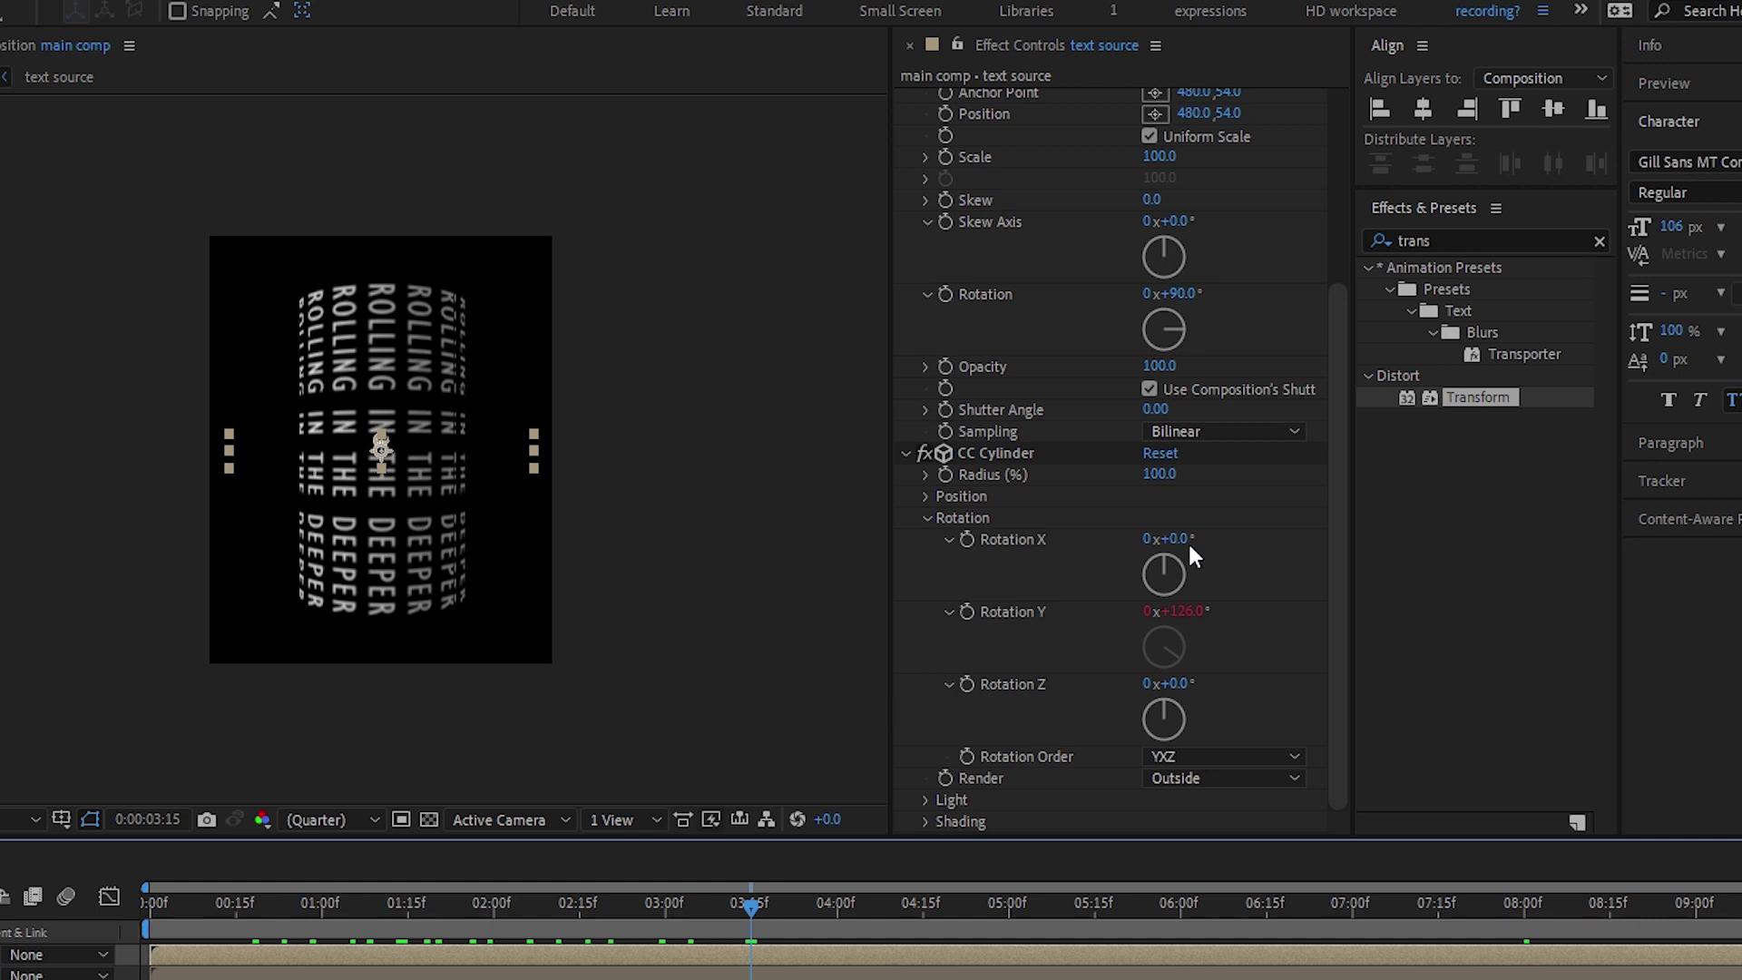
drag(1175, 541, 1082, 561)
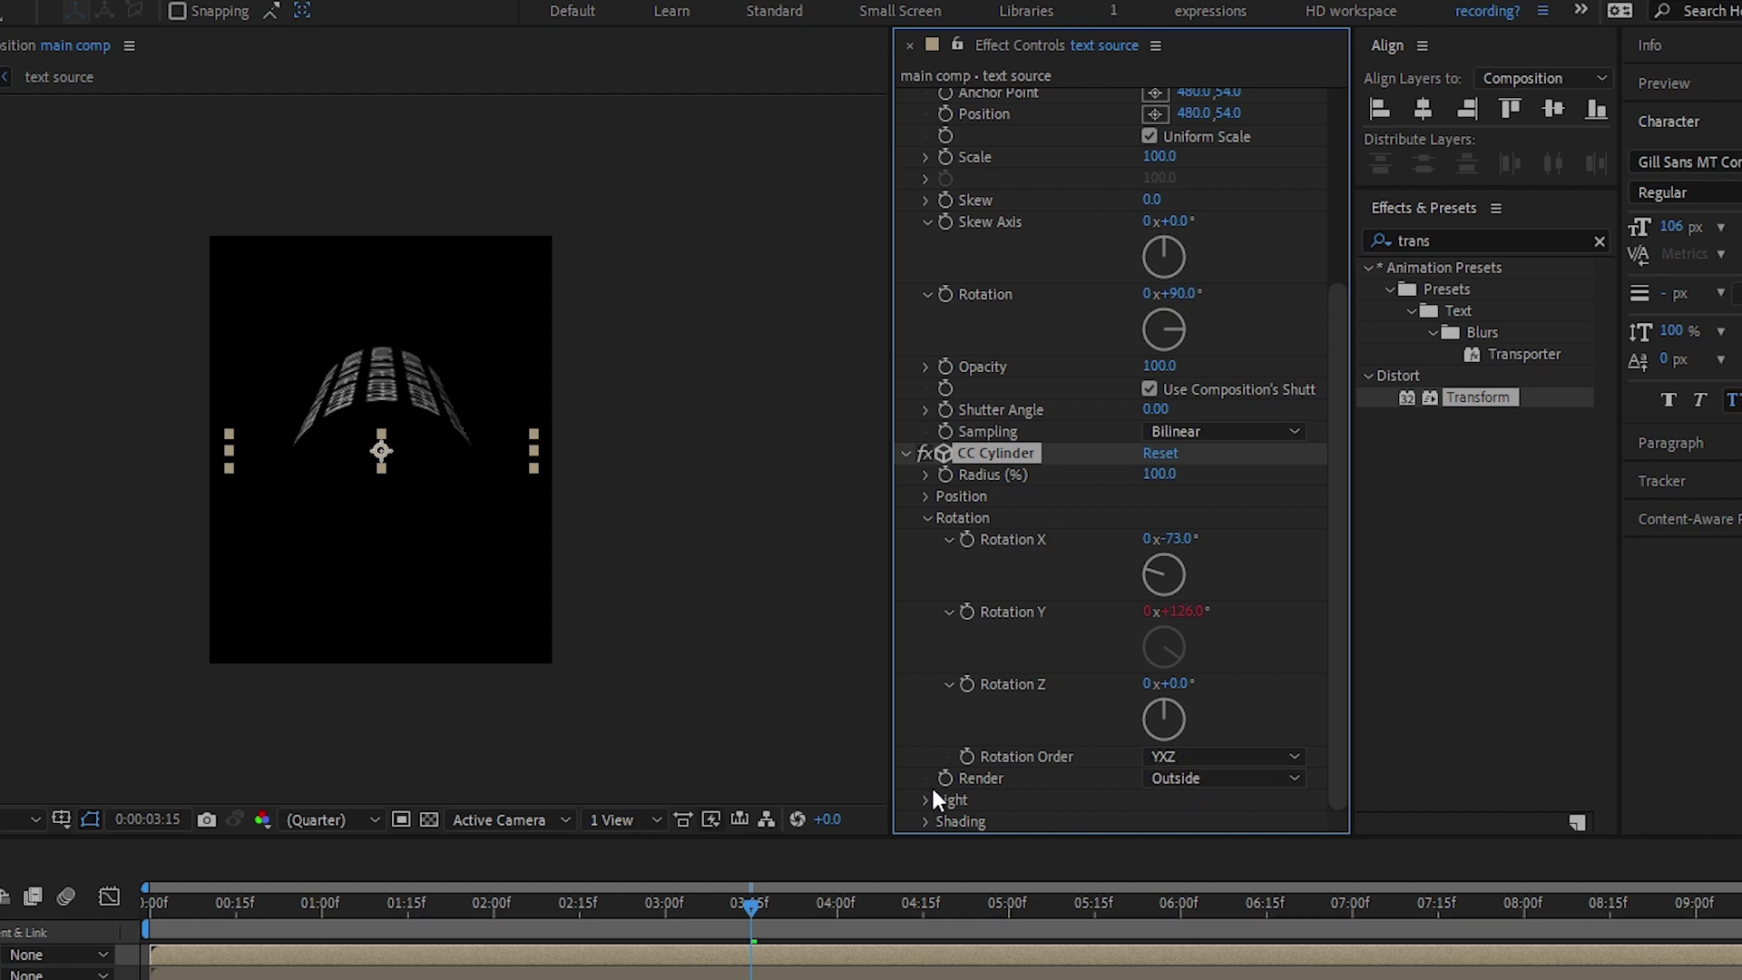
click(1190, 778)
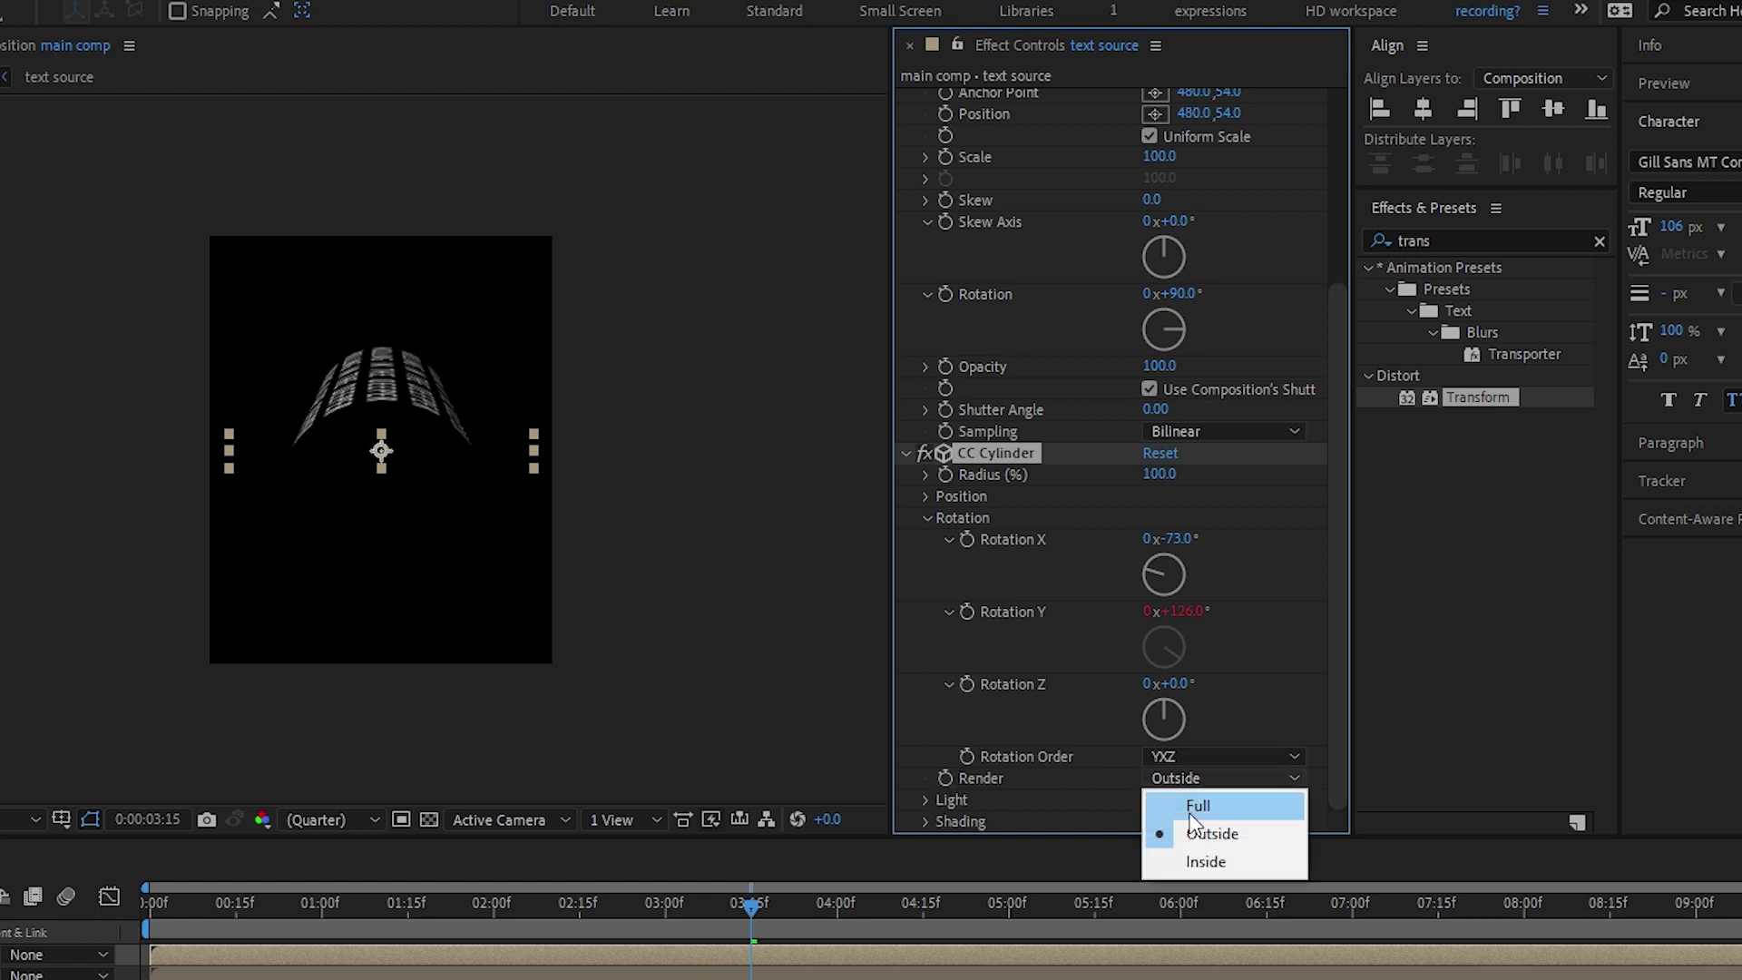
click(1191, 815)
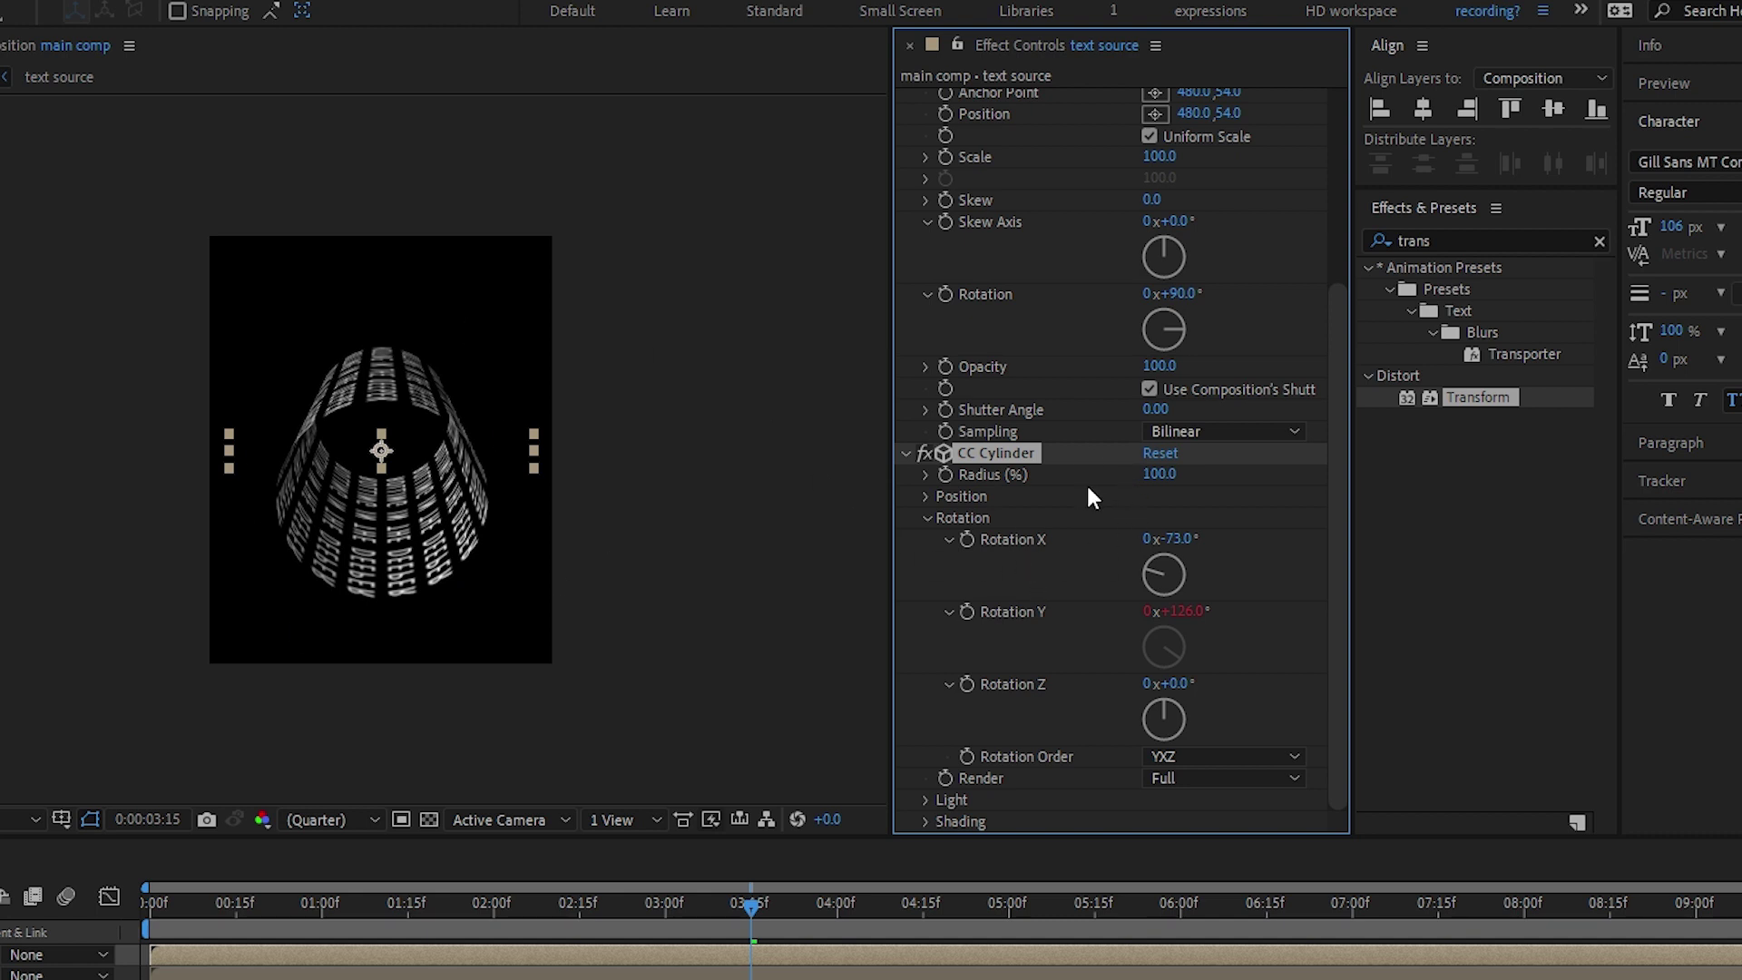
Set CC Cylinder Rotation Z to -90° and Position Z to 190, then preview the spin
drag(1187, 692, 1099, 715)
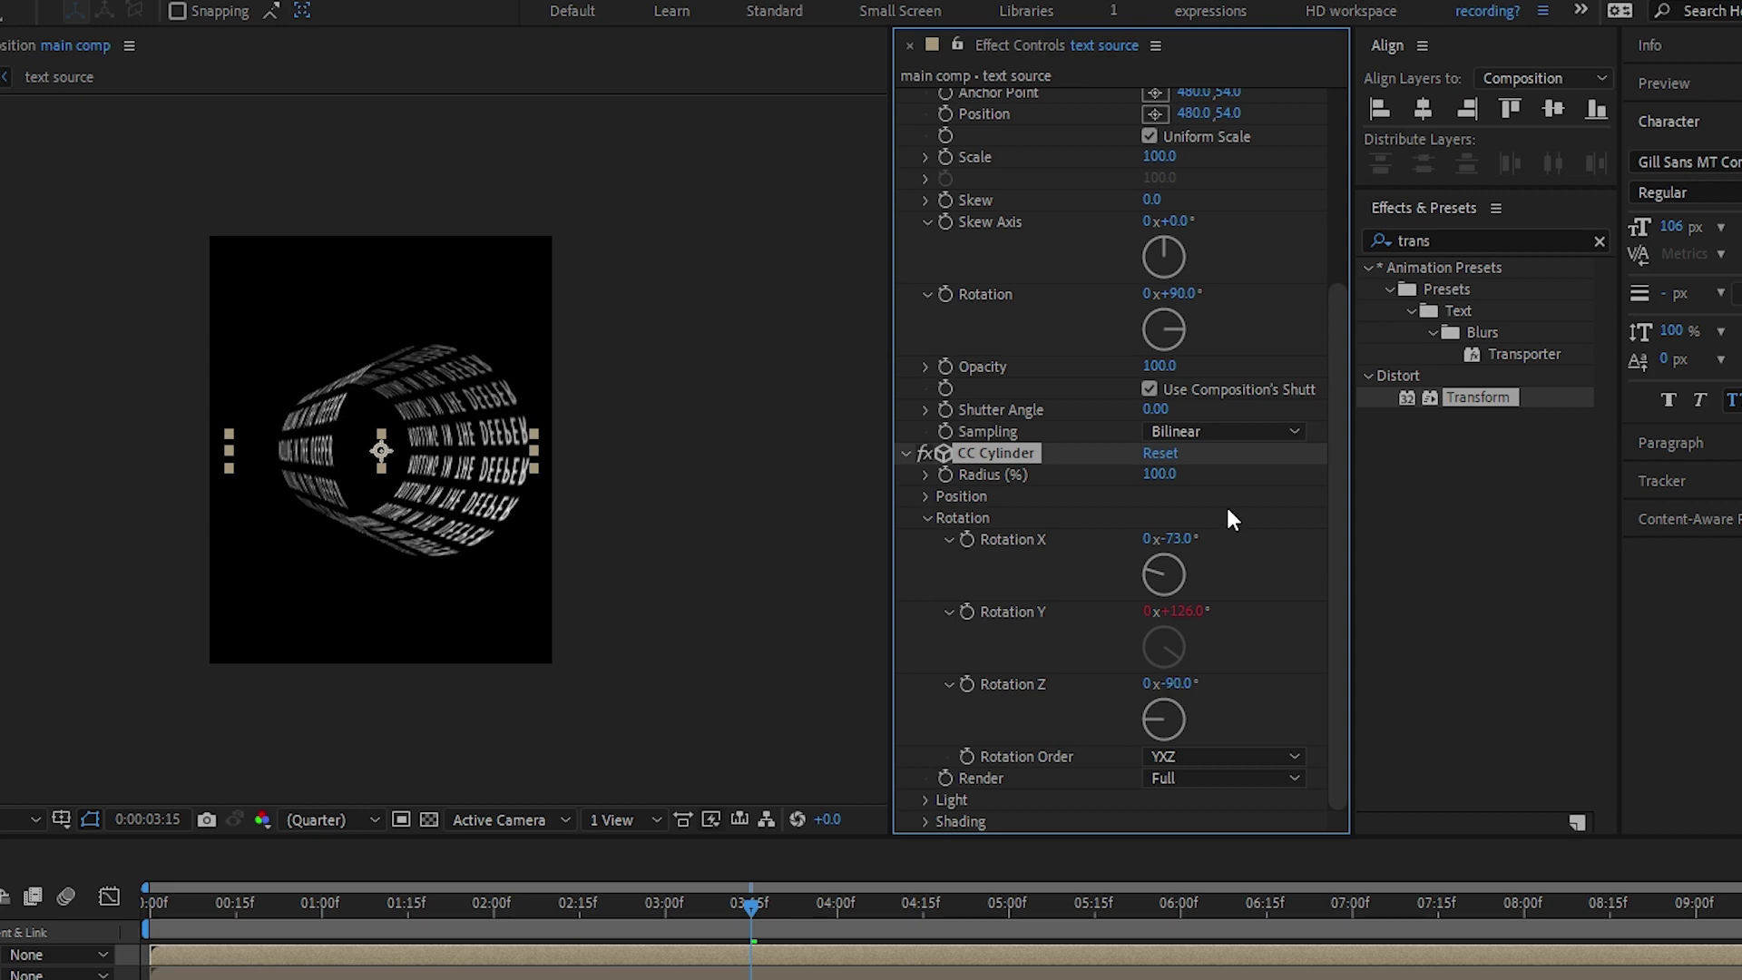
drag(1170, 539, 1329, 536)
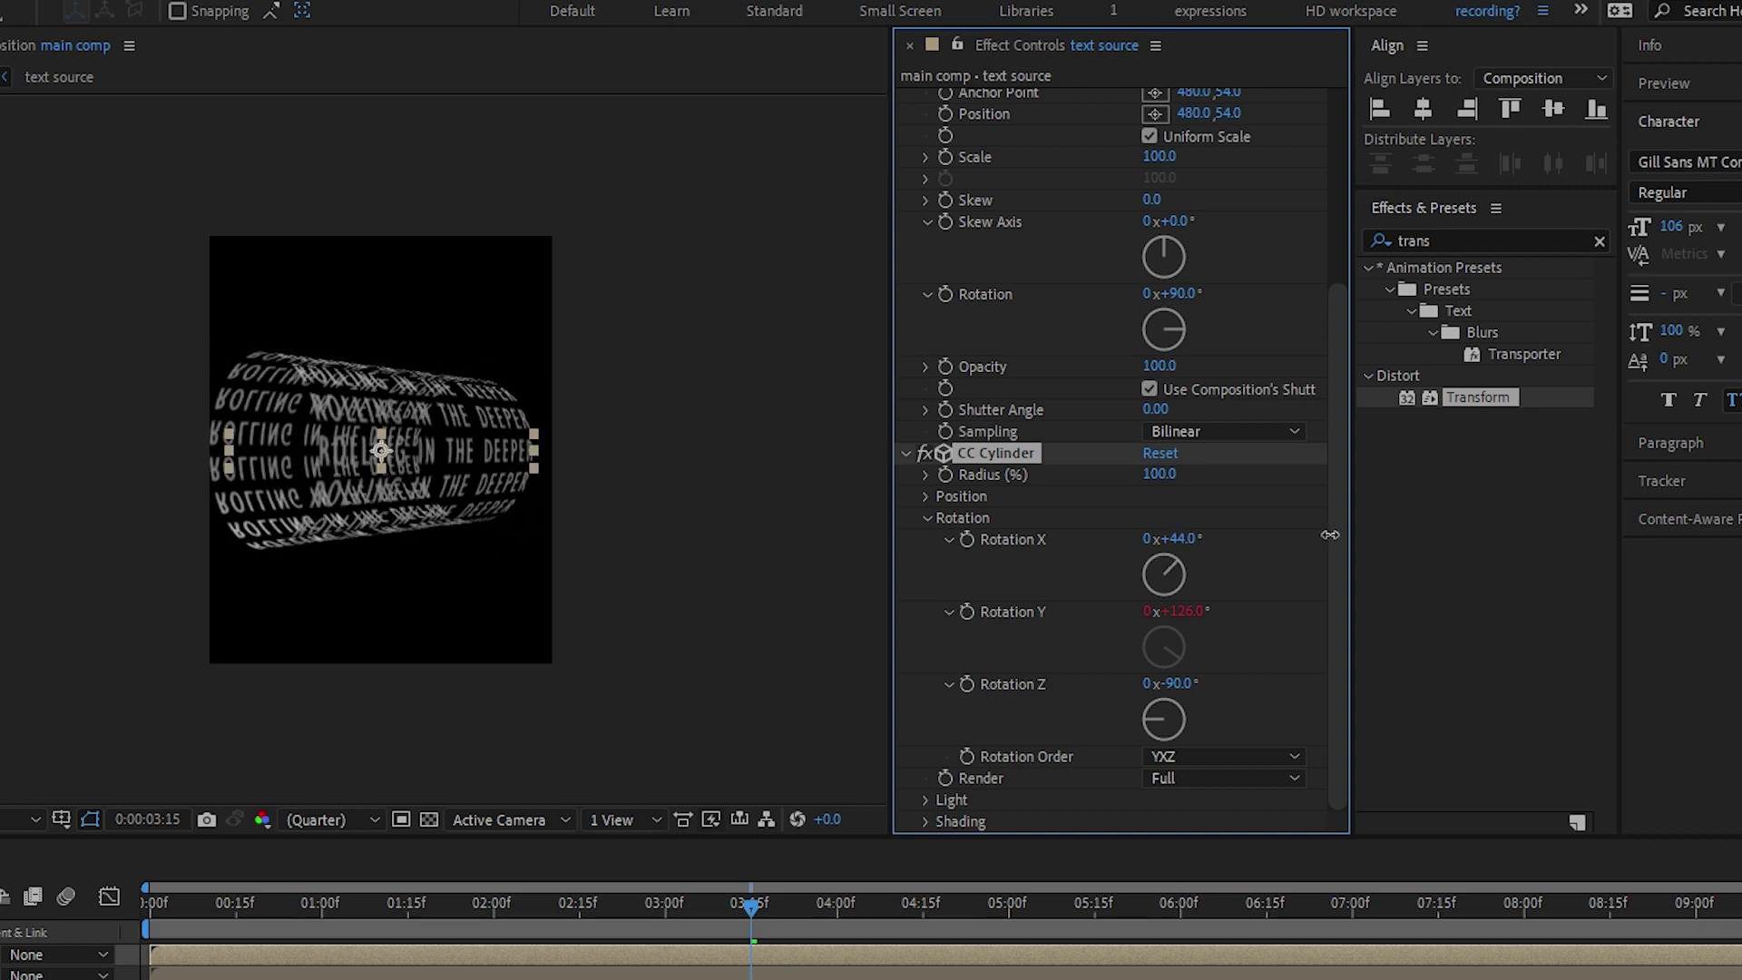
click(925, 497)
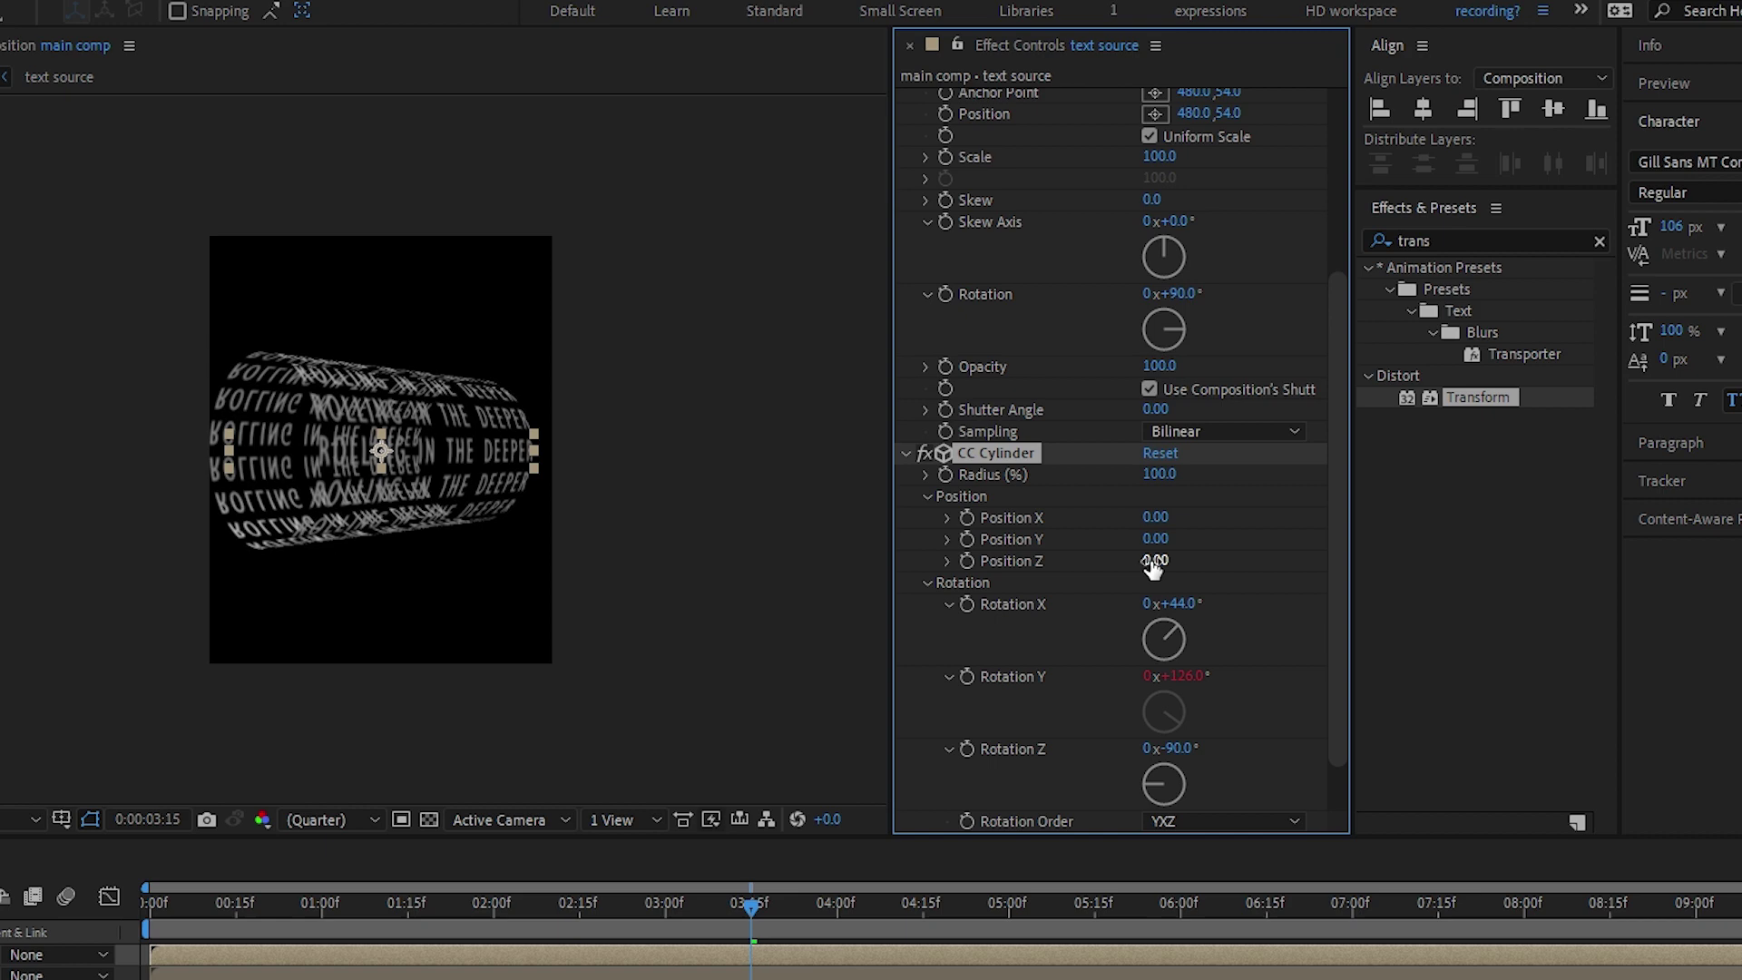
drag(1162, 565, 1190, 561)
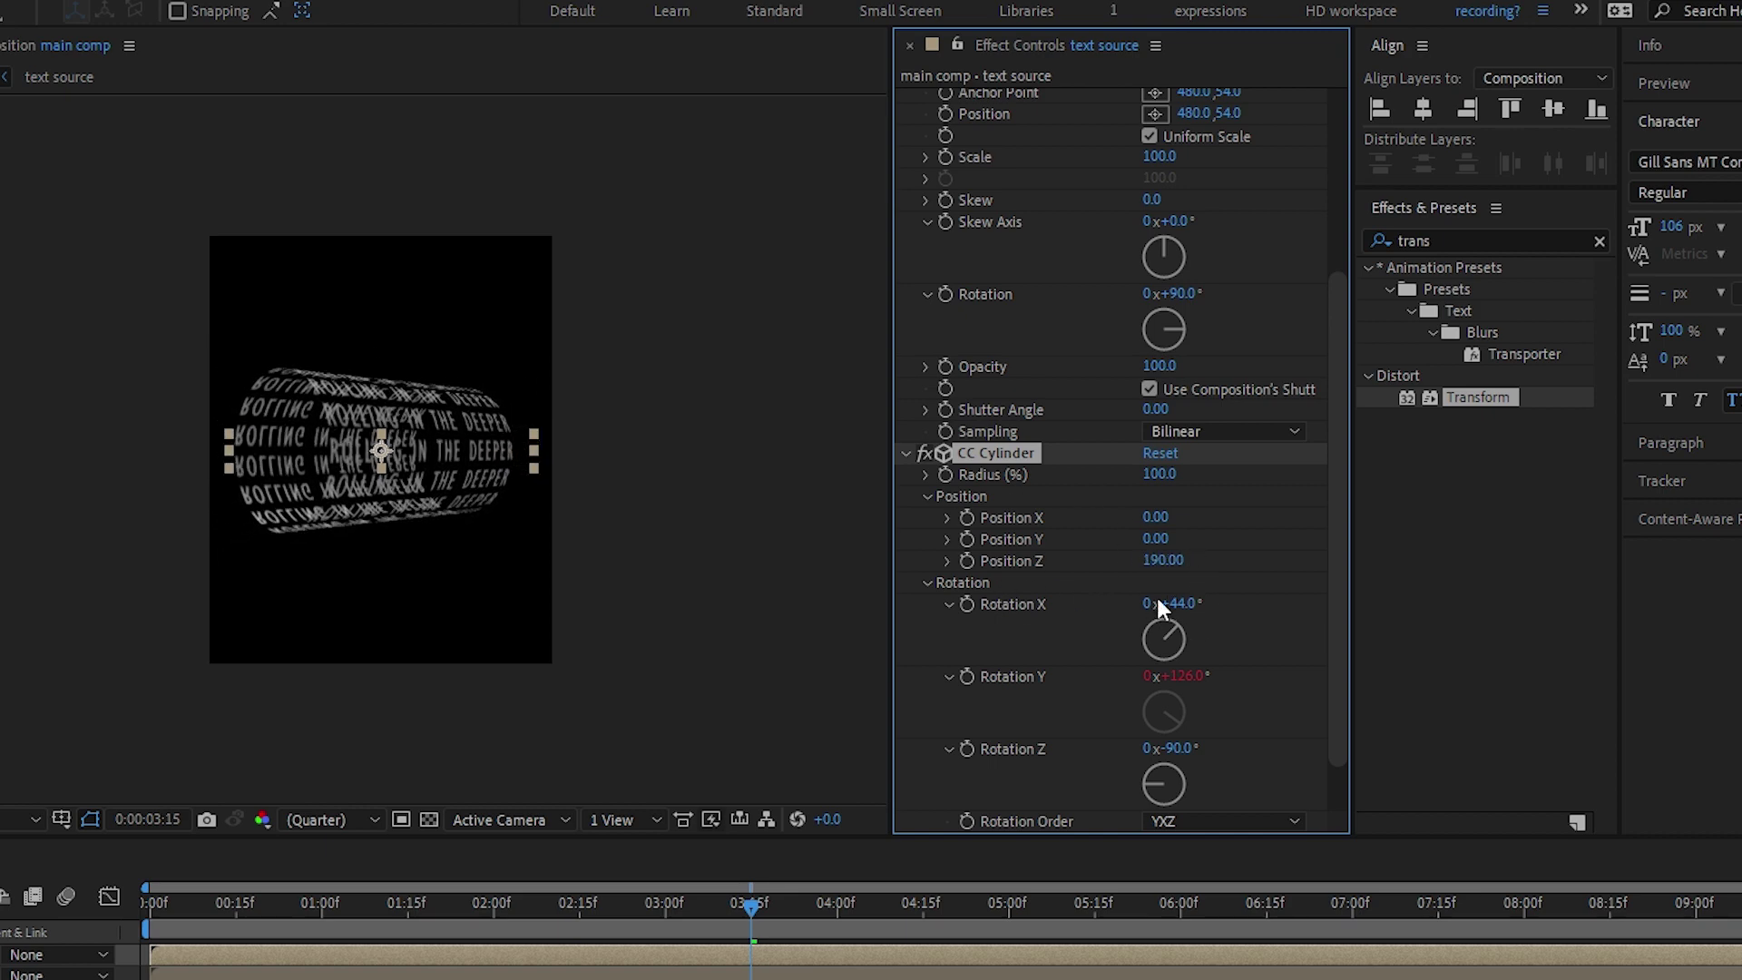
click(322, 903)
key(space)
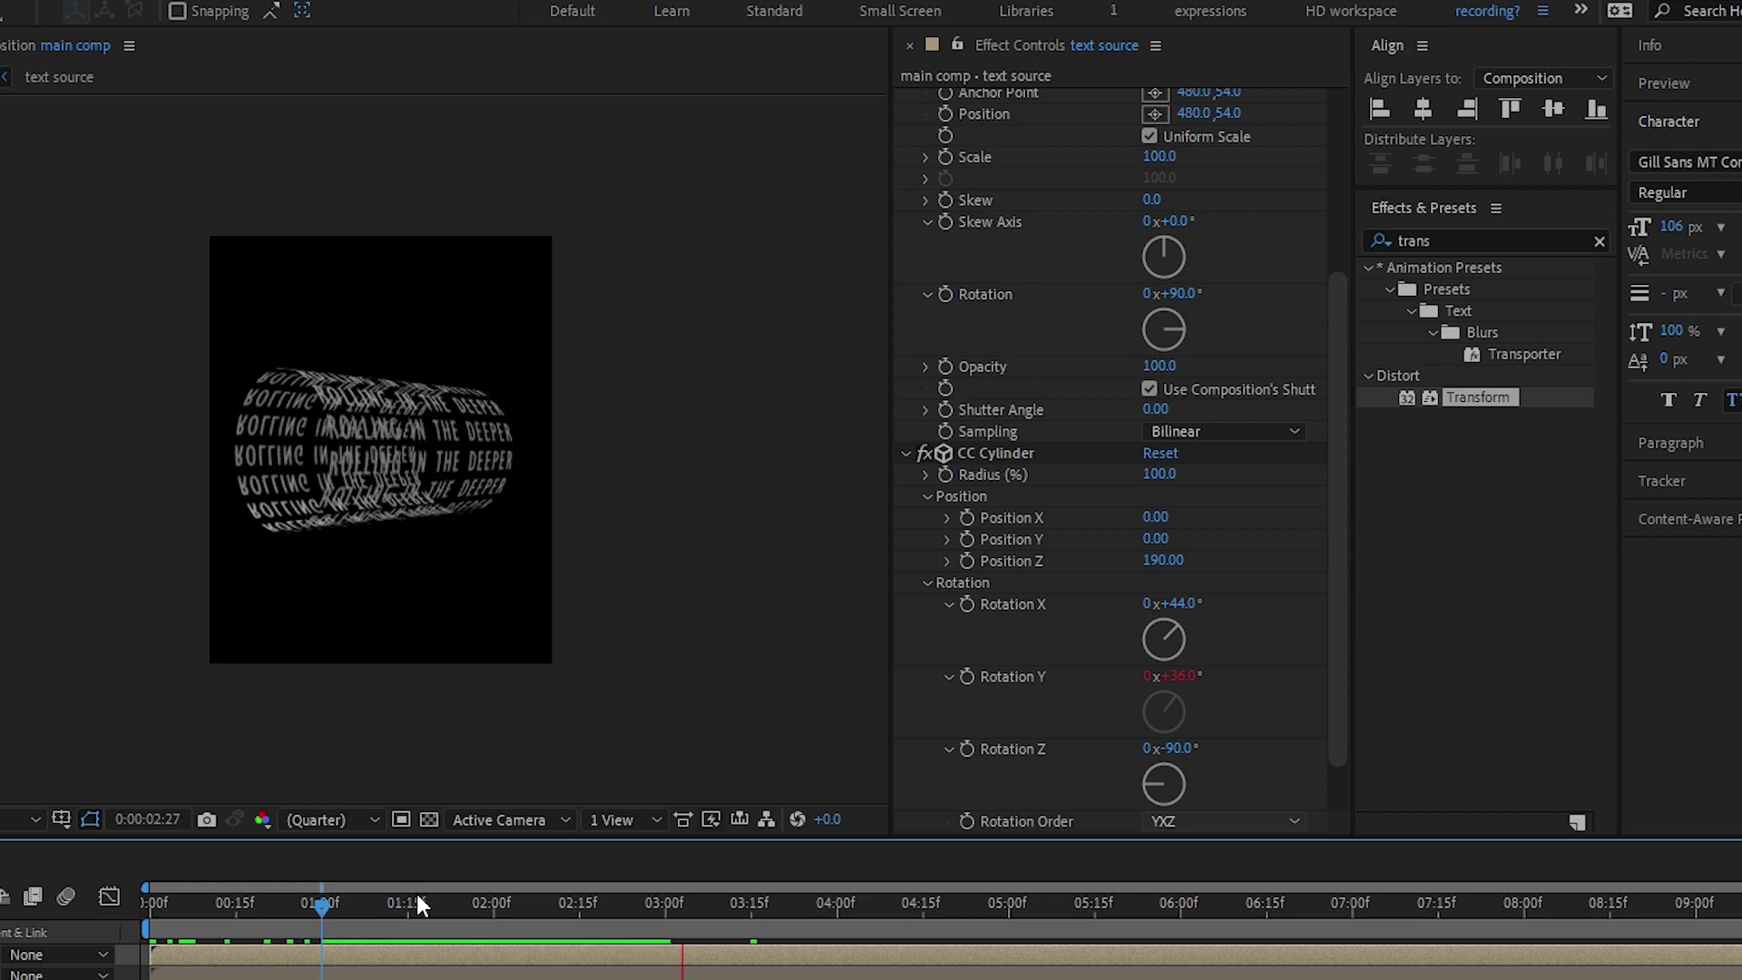
Raise CC Cylinder's Light Intensity and set the Shading Ambient to 29
scroll(1229, 715, down, 5)
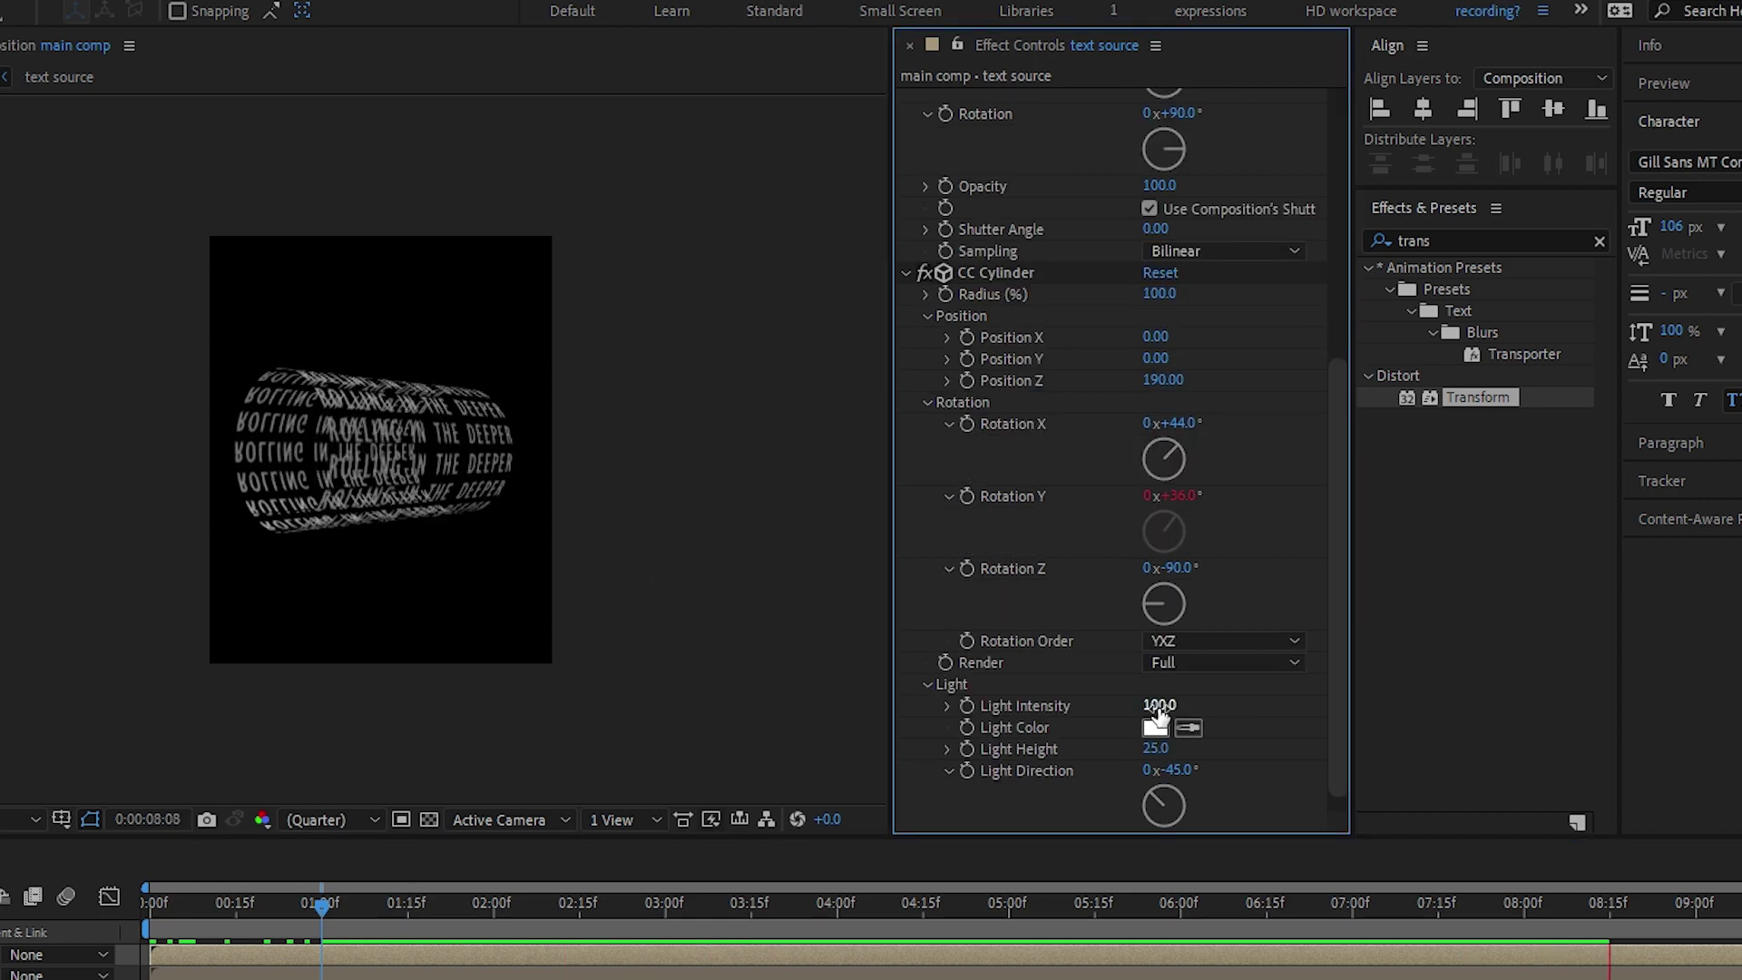
drag(1159, 712, 1386, 733)
scroll(1163, 771, down, 1)
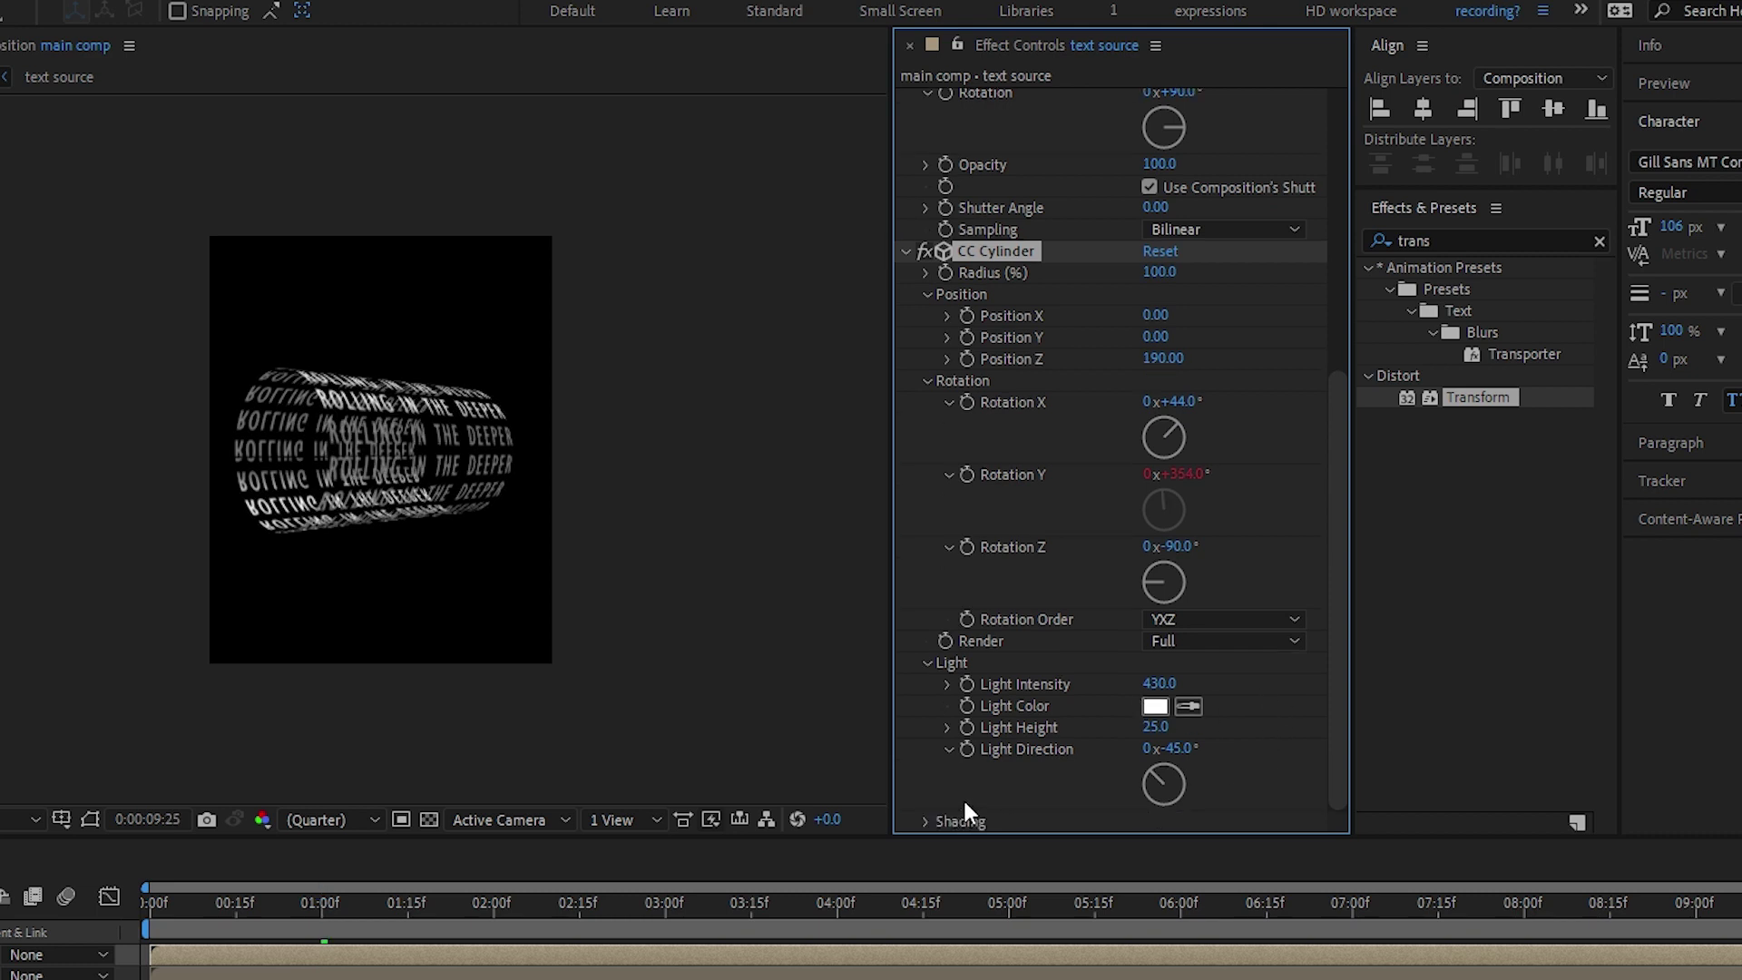
click(924, 820)
scroll(946, 780, down, 3)
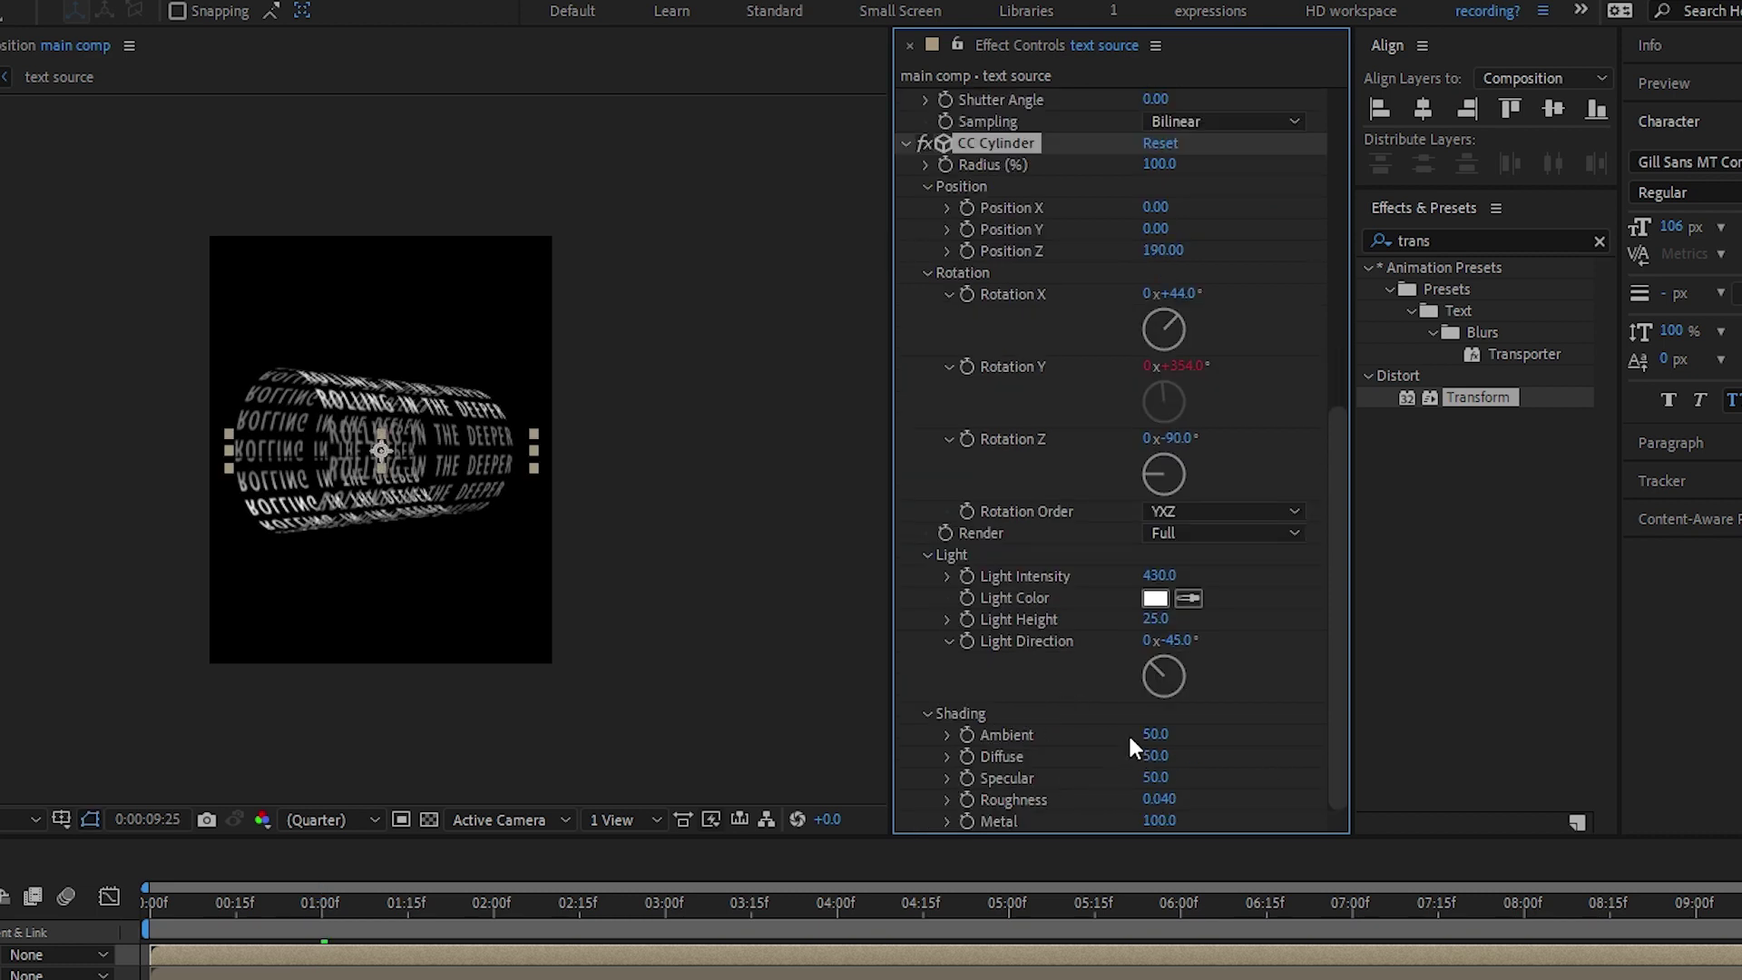
drag(1147, 733, 1311, 726)
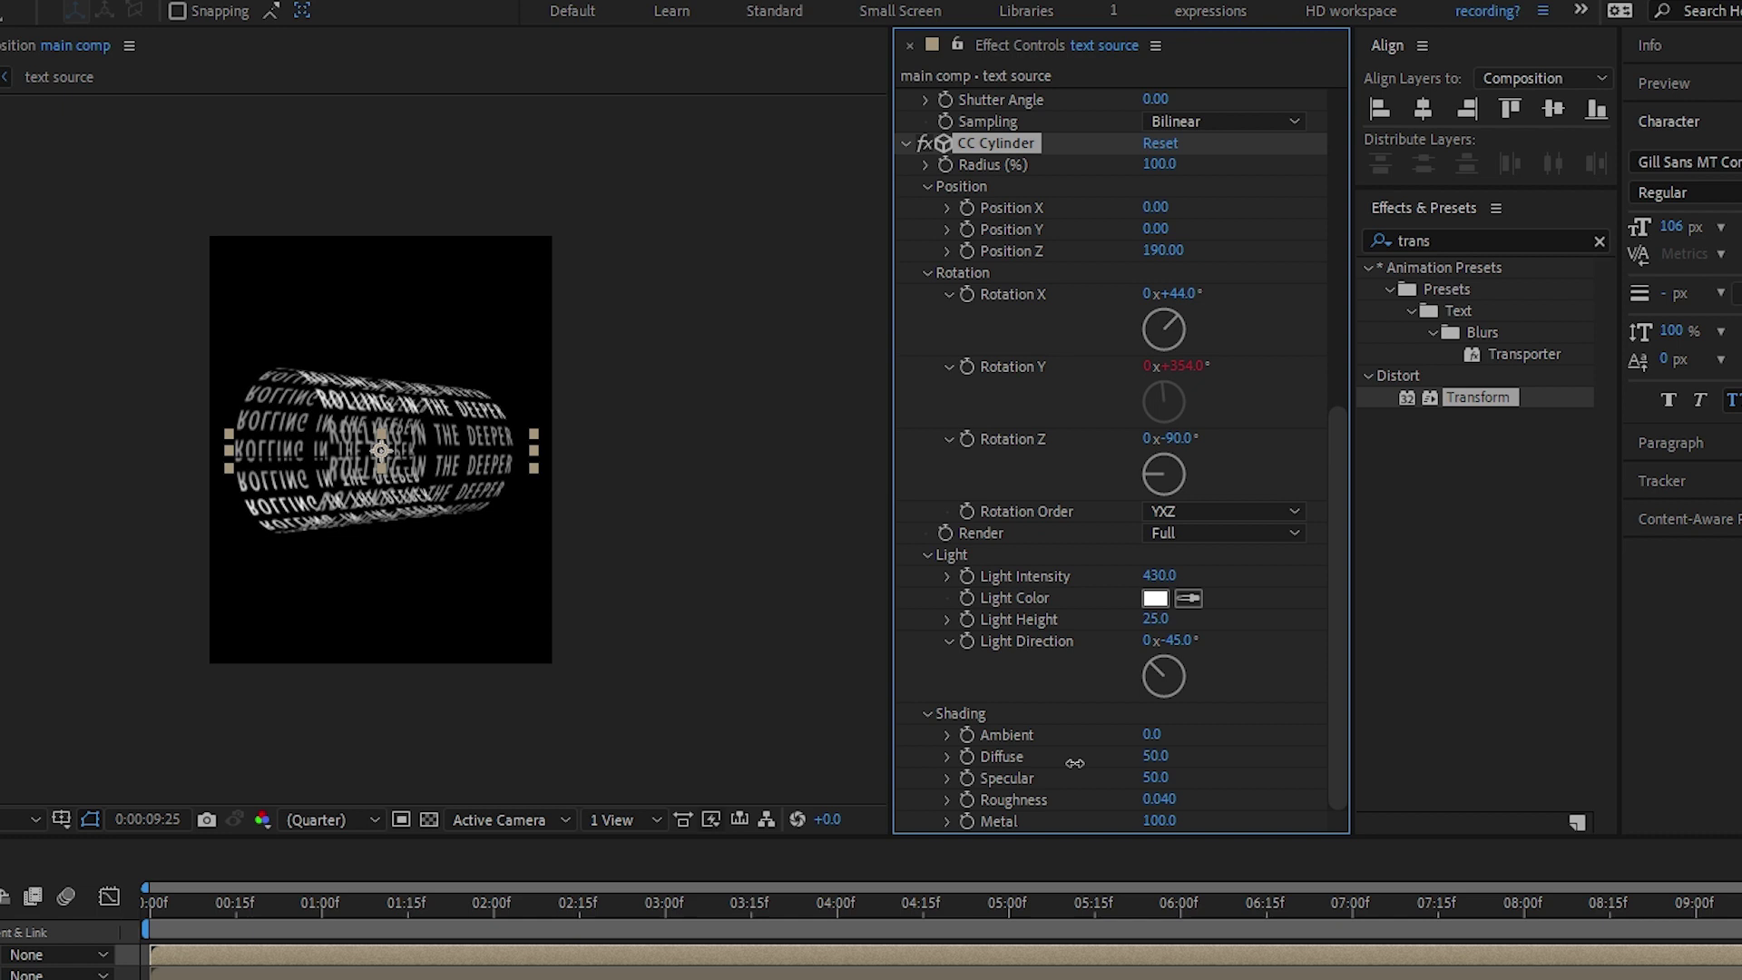
key(ctrl+z)
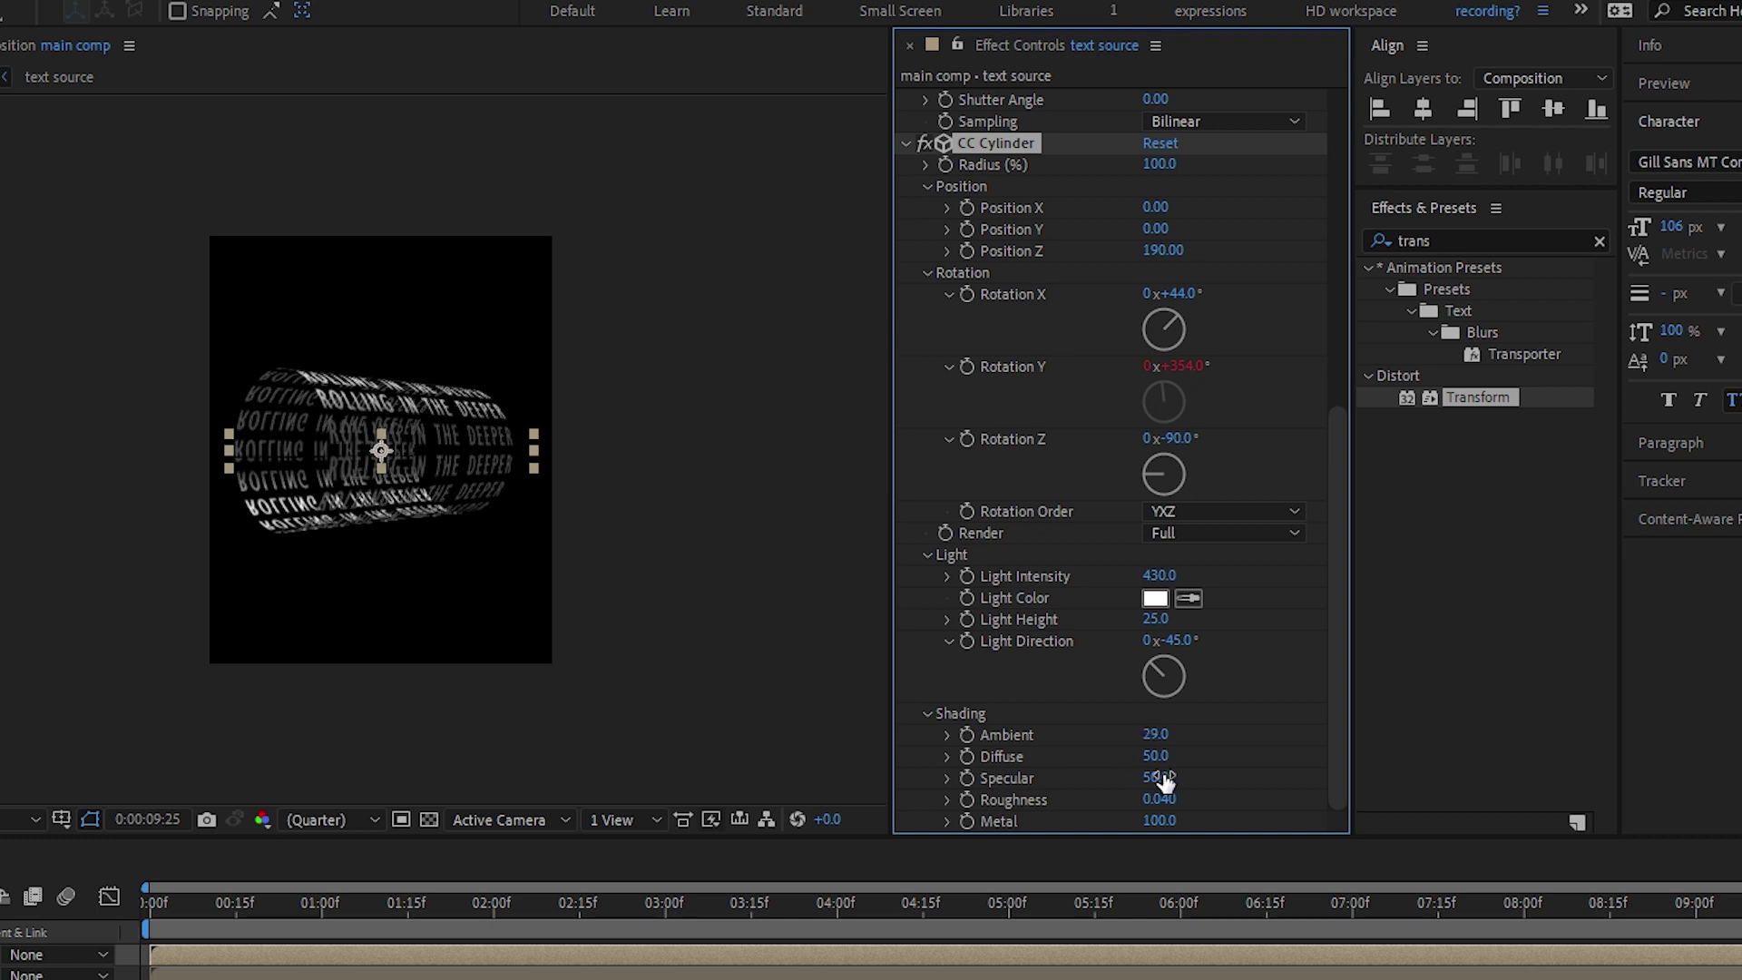
Set Diffuse to 100, Light Intensity to 509 and Light Height to 52
drag(1158, 765, 1329, 750)
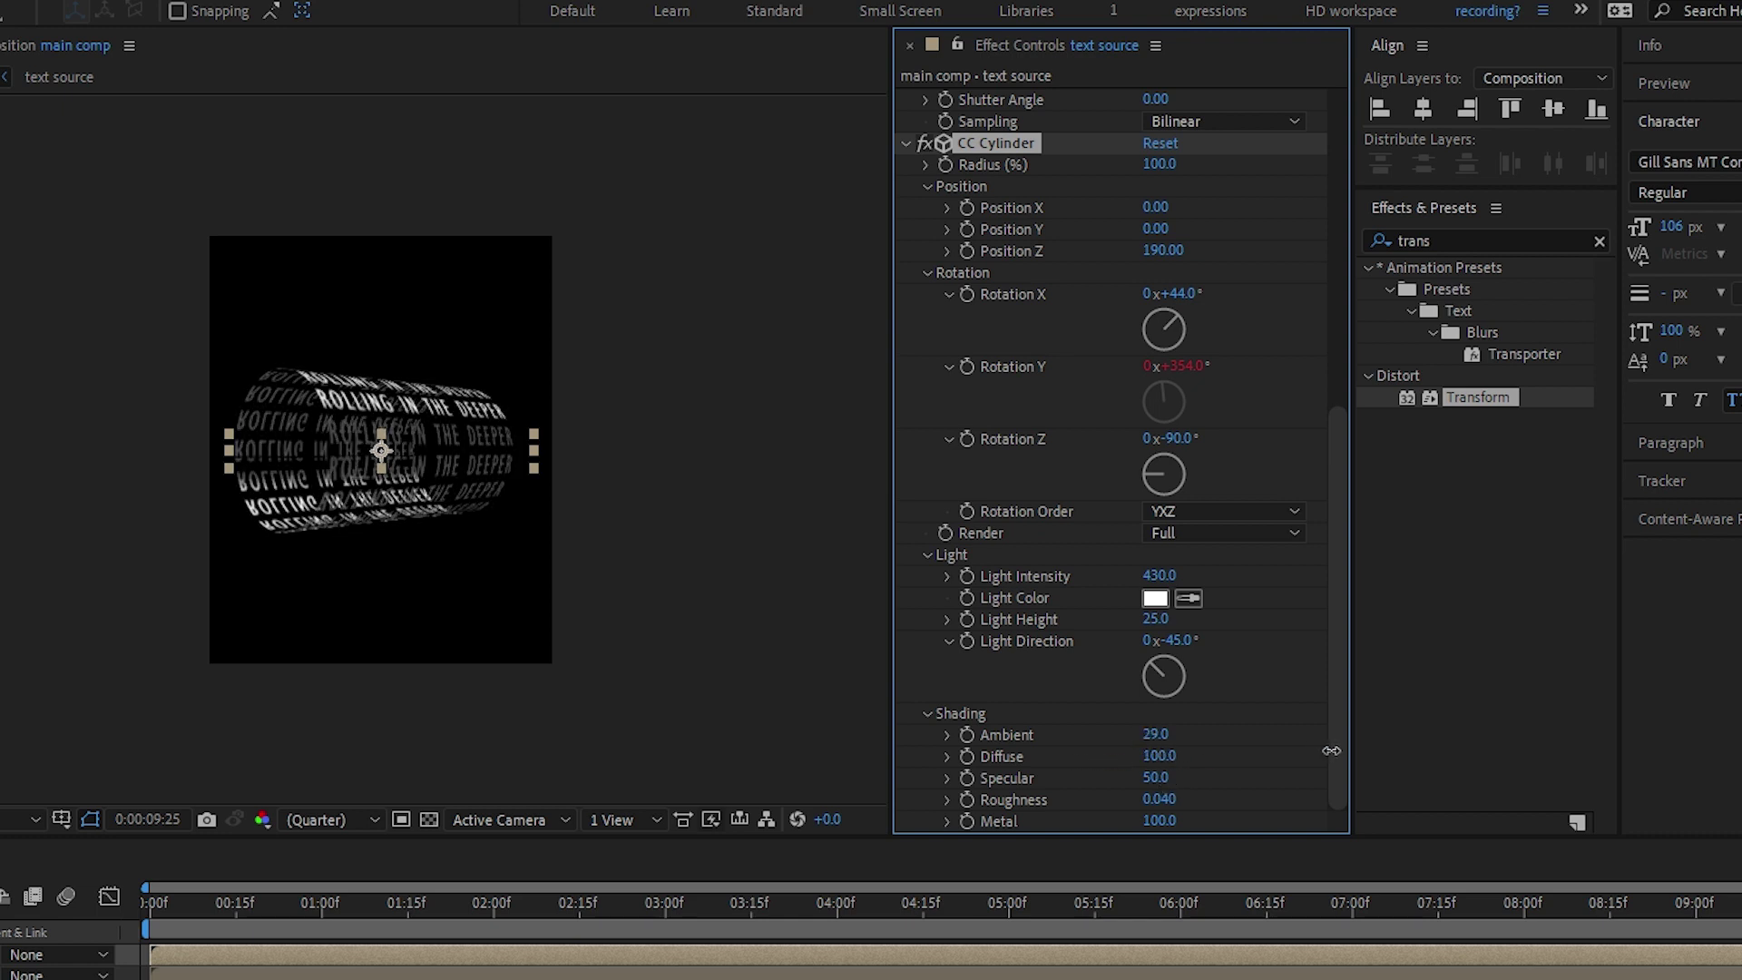
drag(1160, 575, 1325, 564)
drag(1152, 622, 1252, 634)
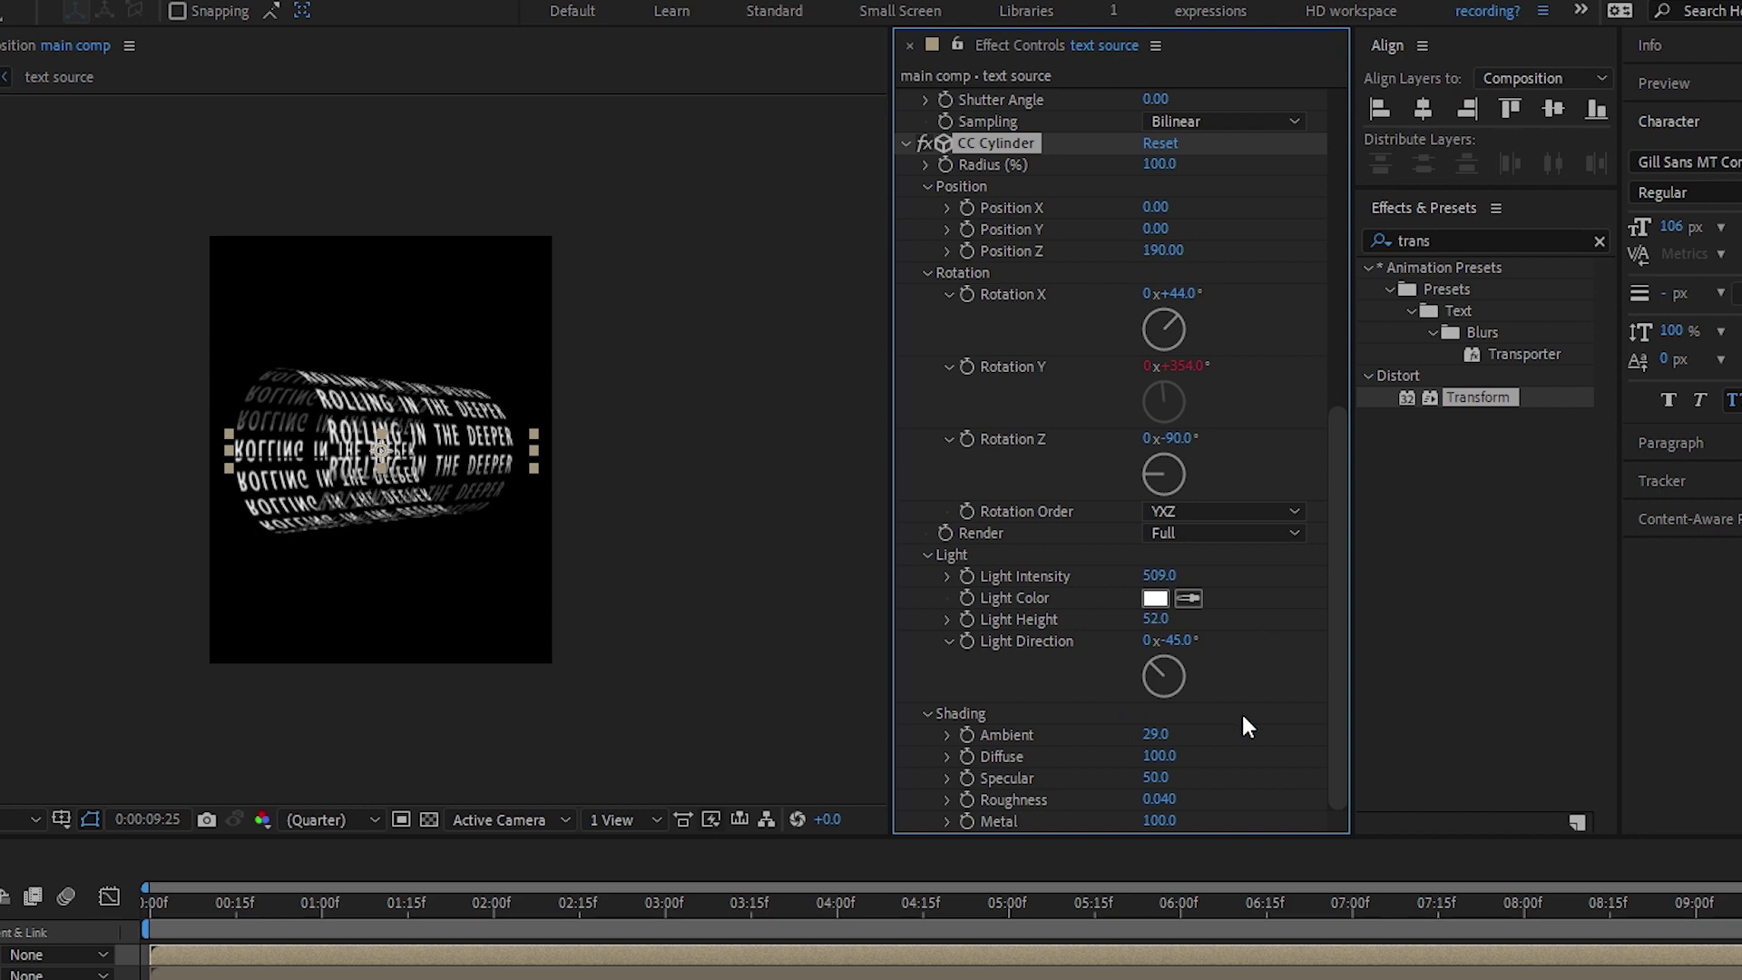
Preview the lit cylinder and duplicate the text source layer
key(space)
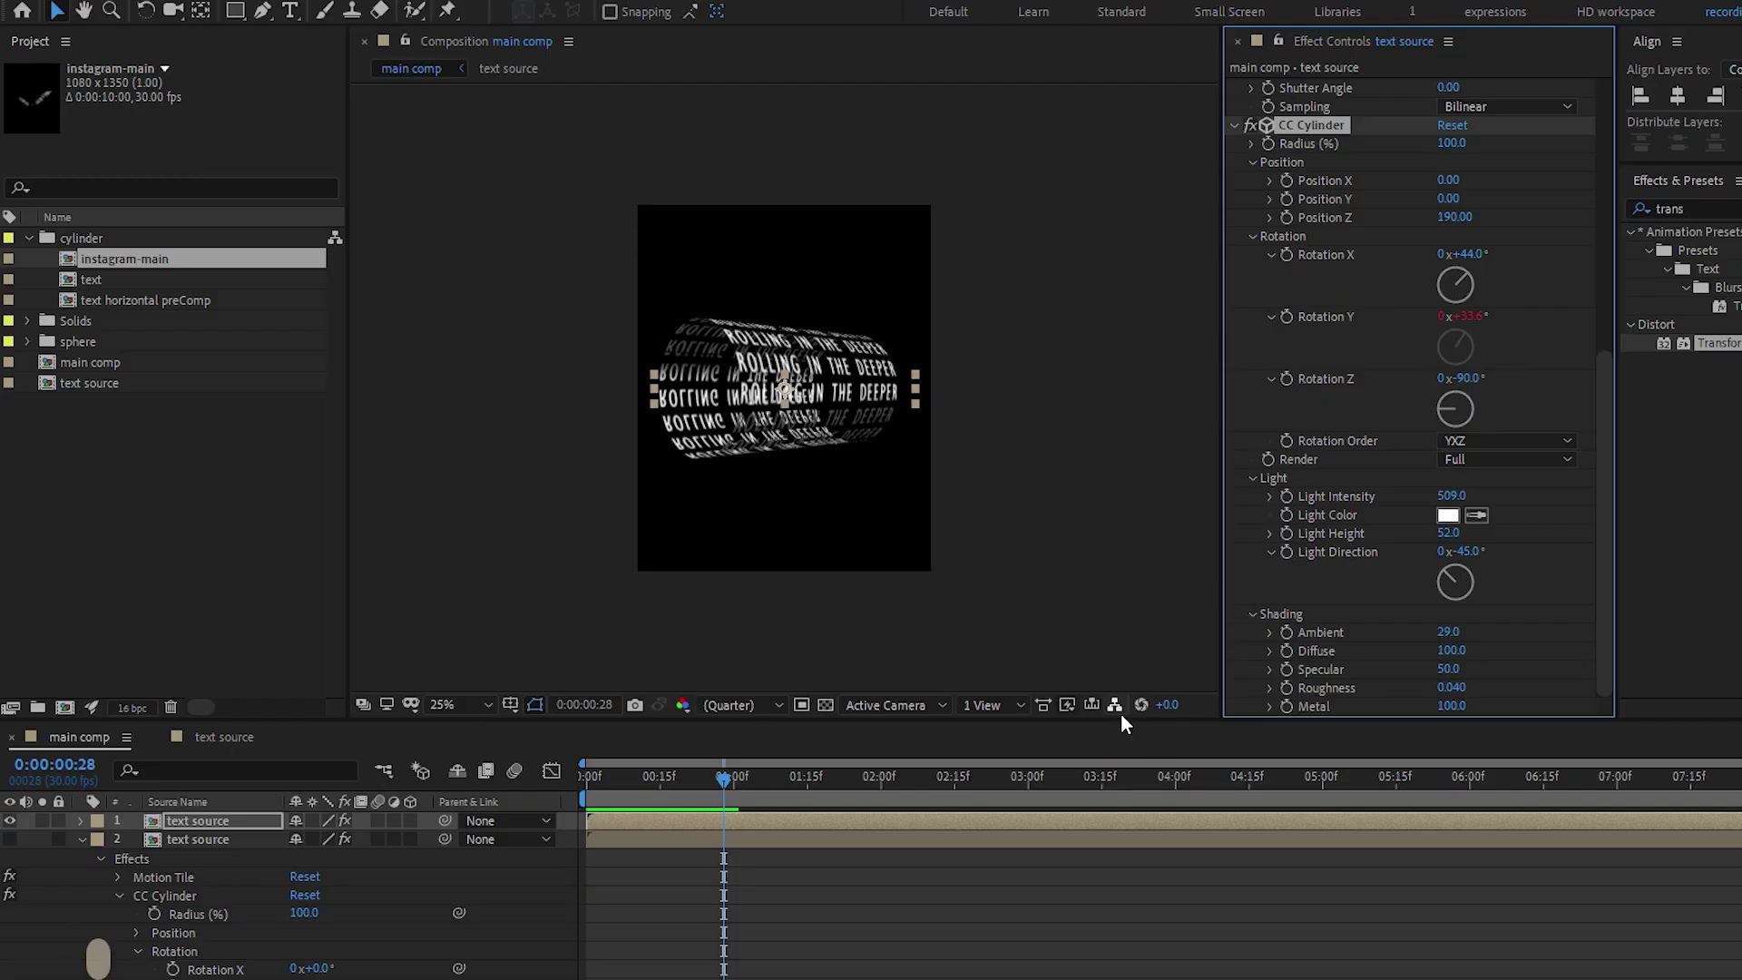
click(9, 821)
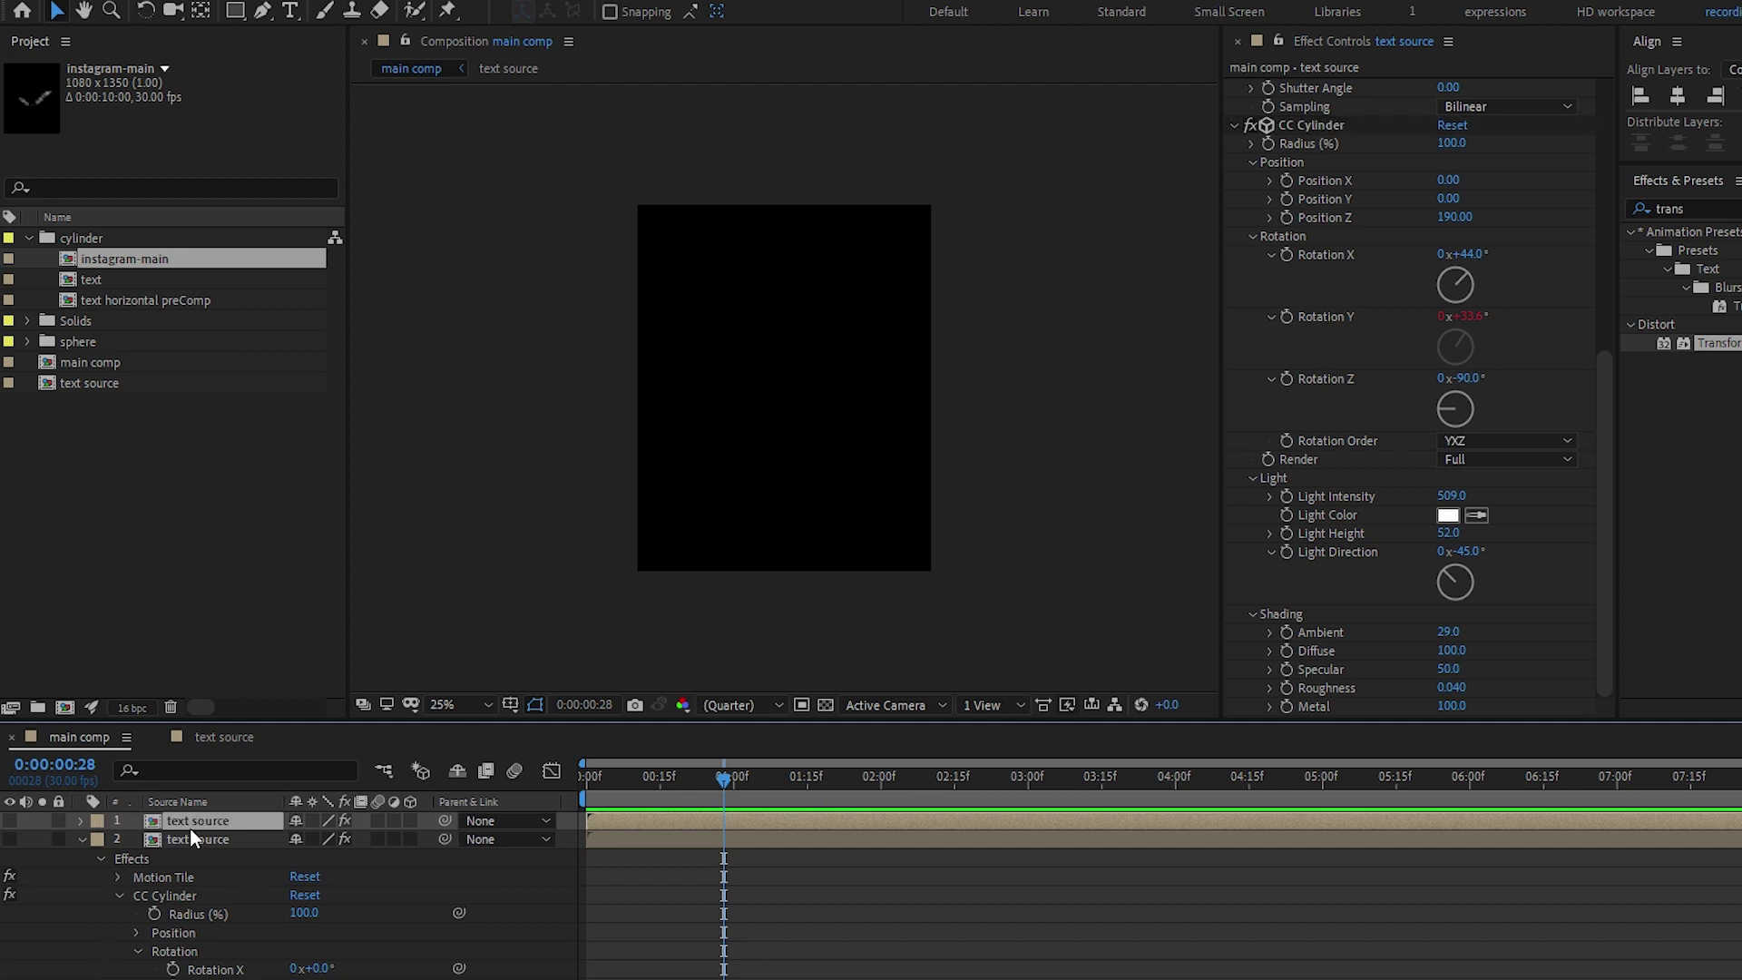
key(ctrl+d)
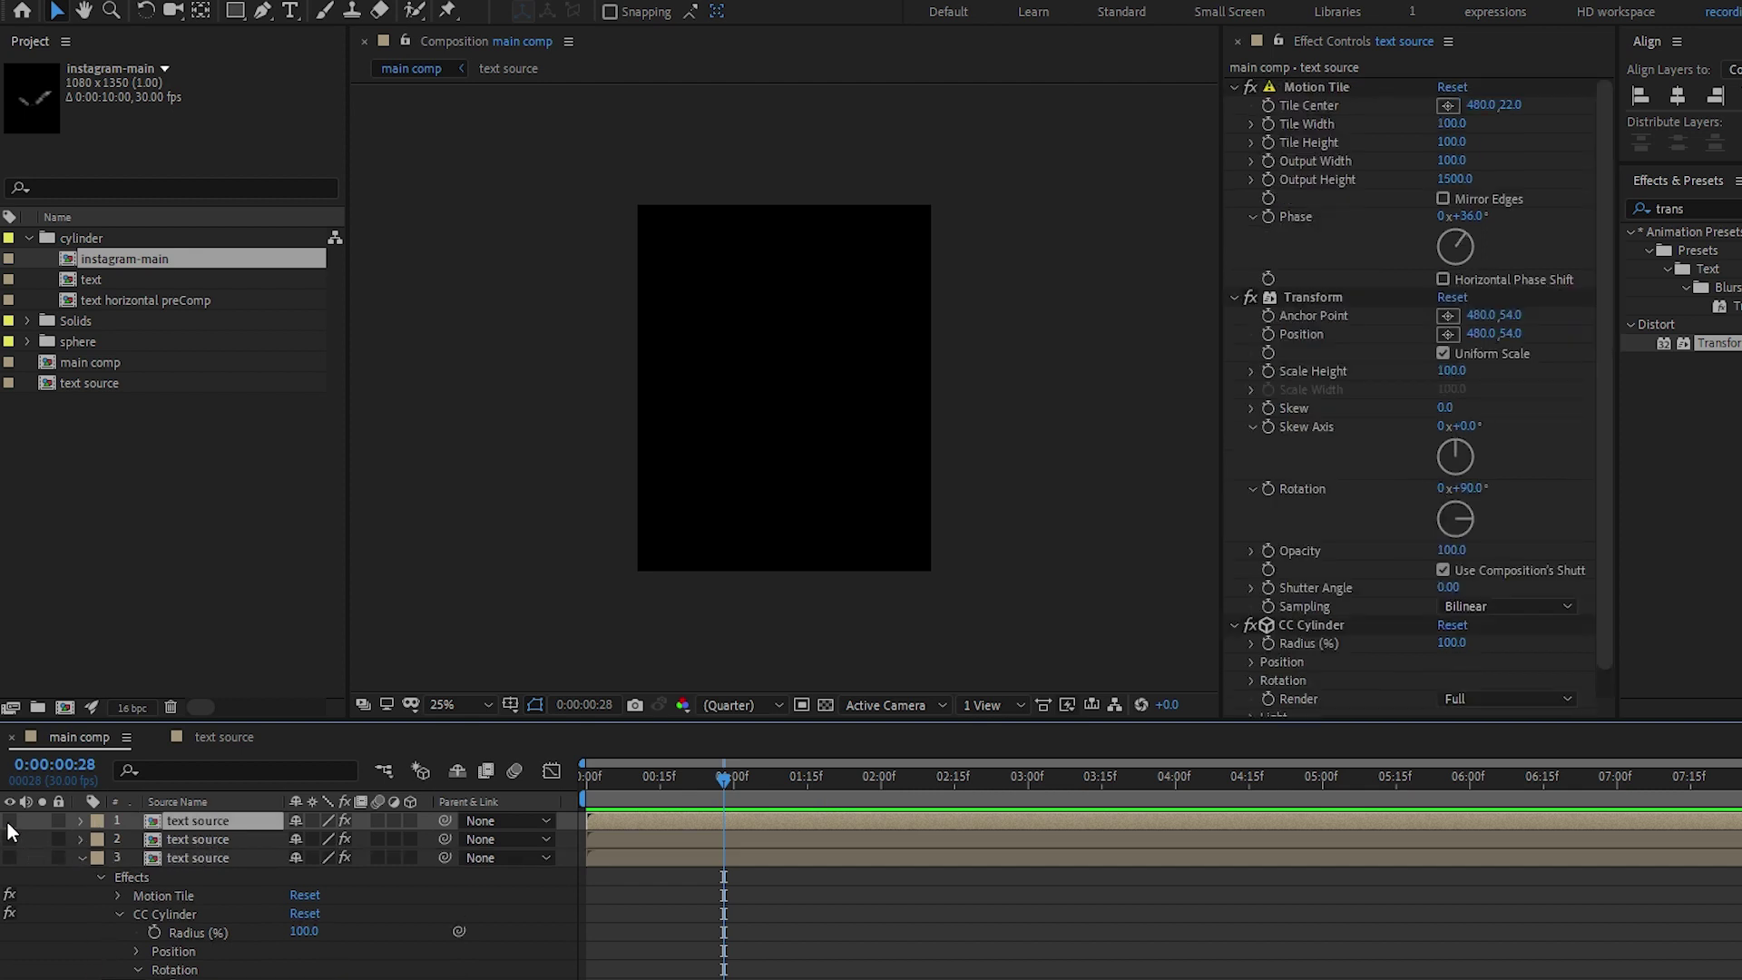
click(10, 822)
Set Transform Rotation to 134° and CC Cylinder's Rotation Order to XZY
scroll(1416, 409, down, 1)
drag(1462, 458, 1604, 471)
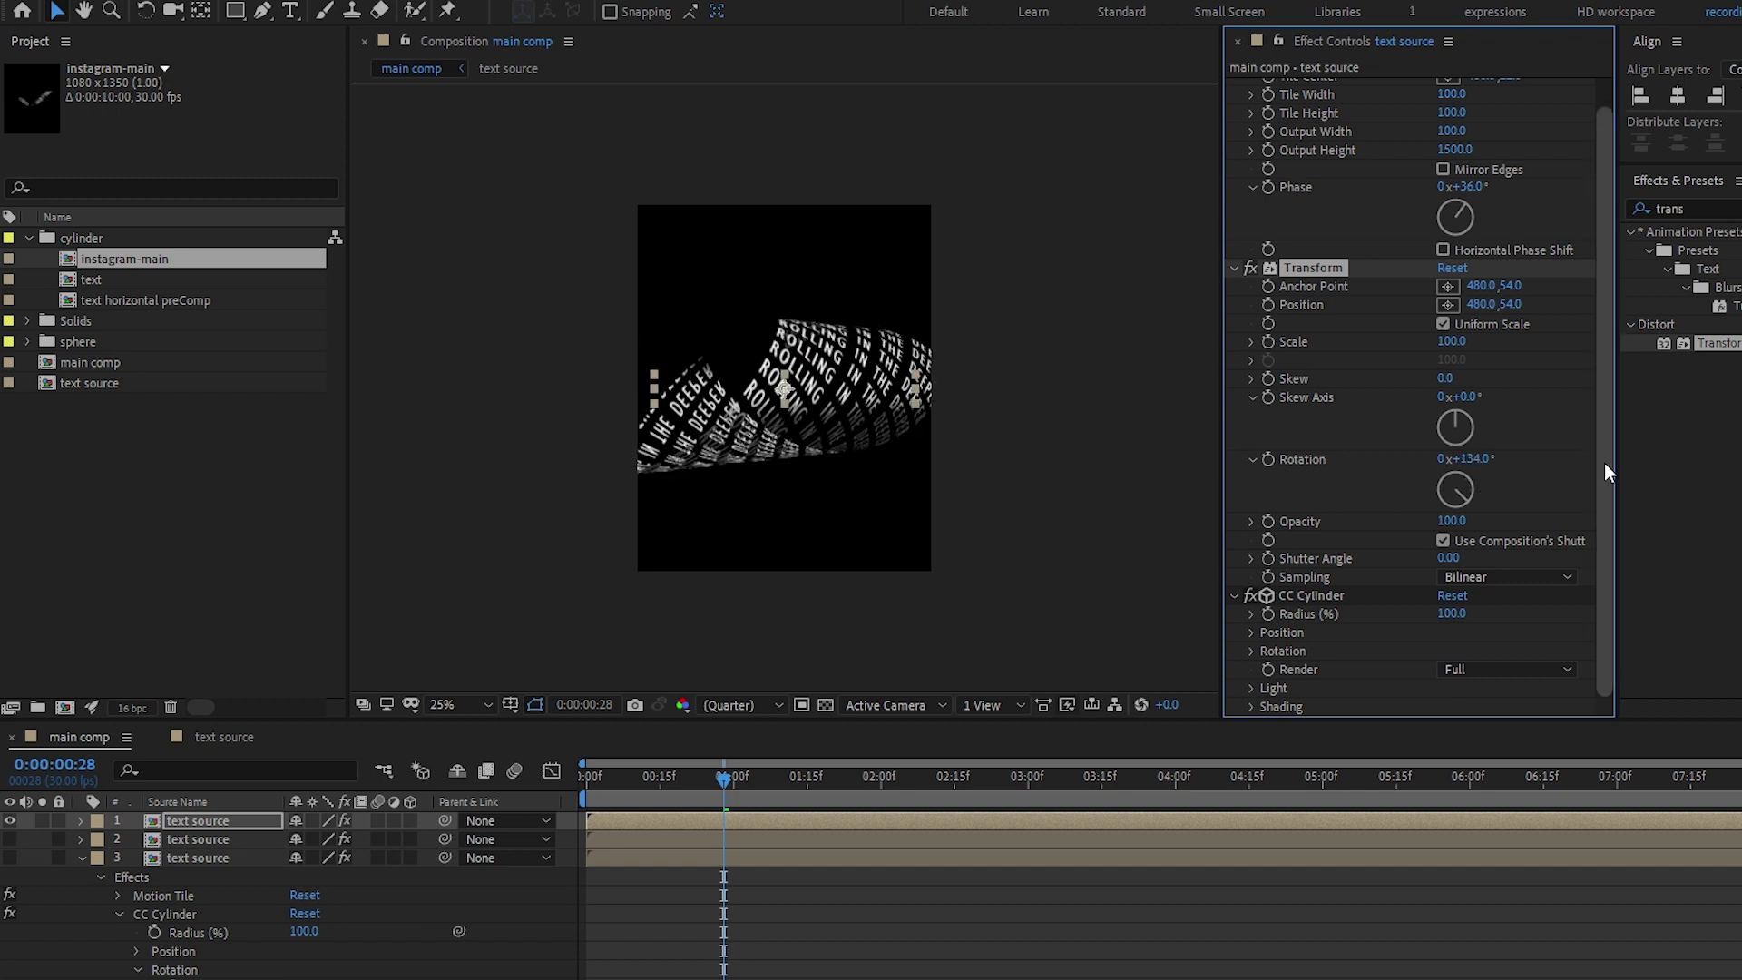
click(1251, 650)
scroll(1430, 629, down, 3)
scroll(1573, 575, down, 1)
click(1537, 651)
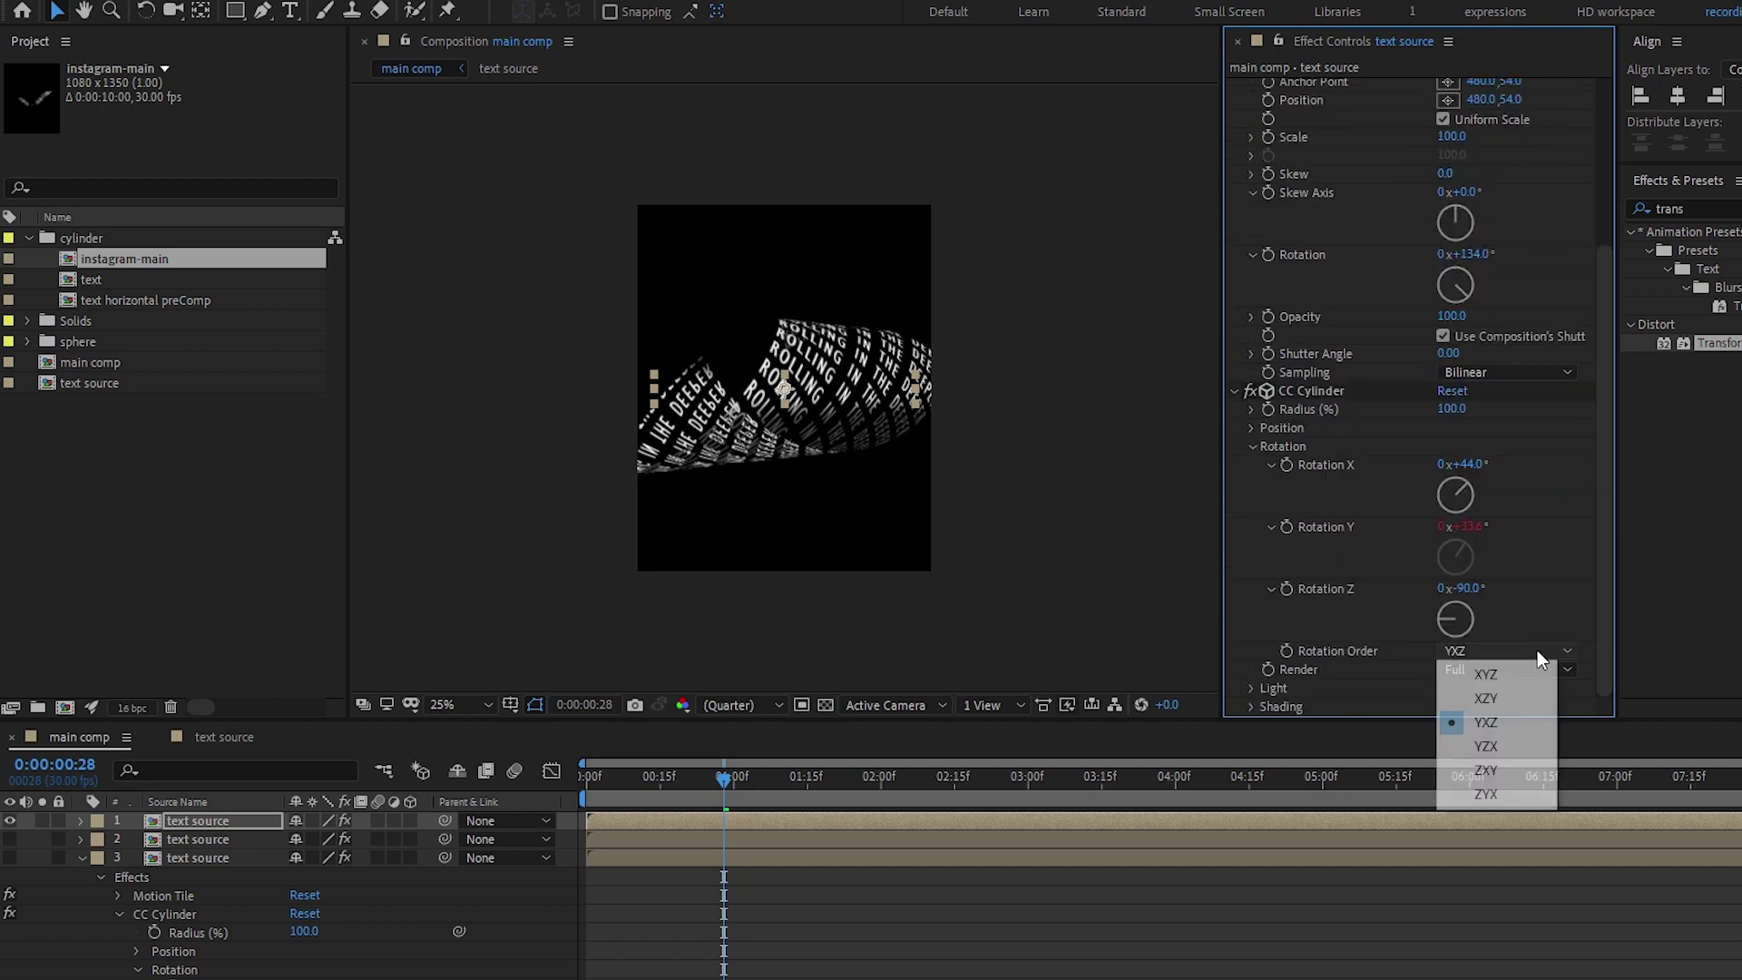
click(1511, 746)
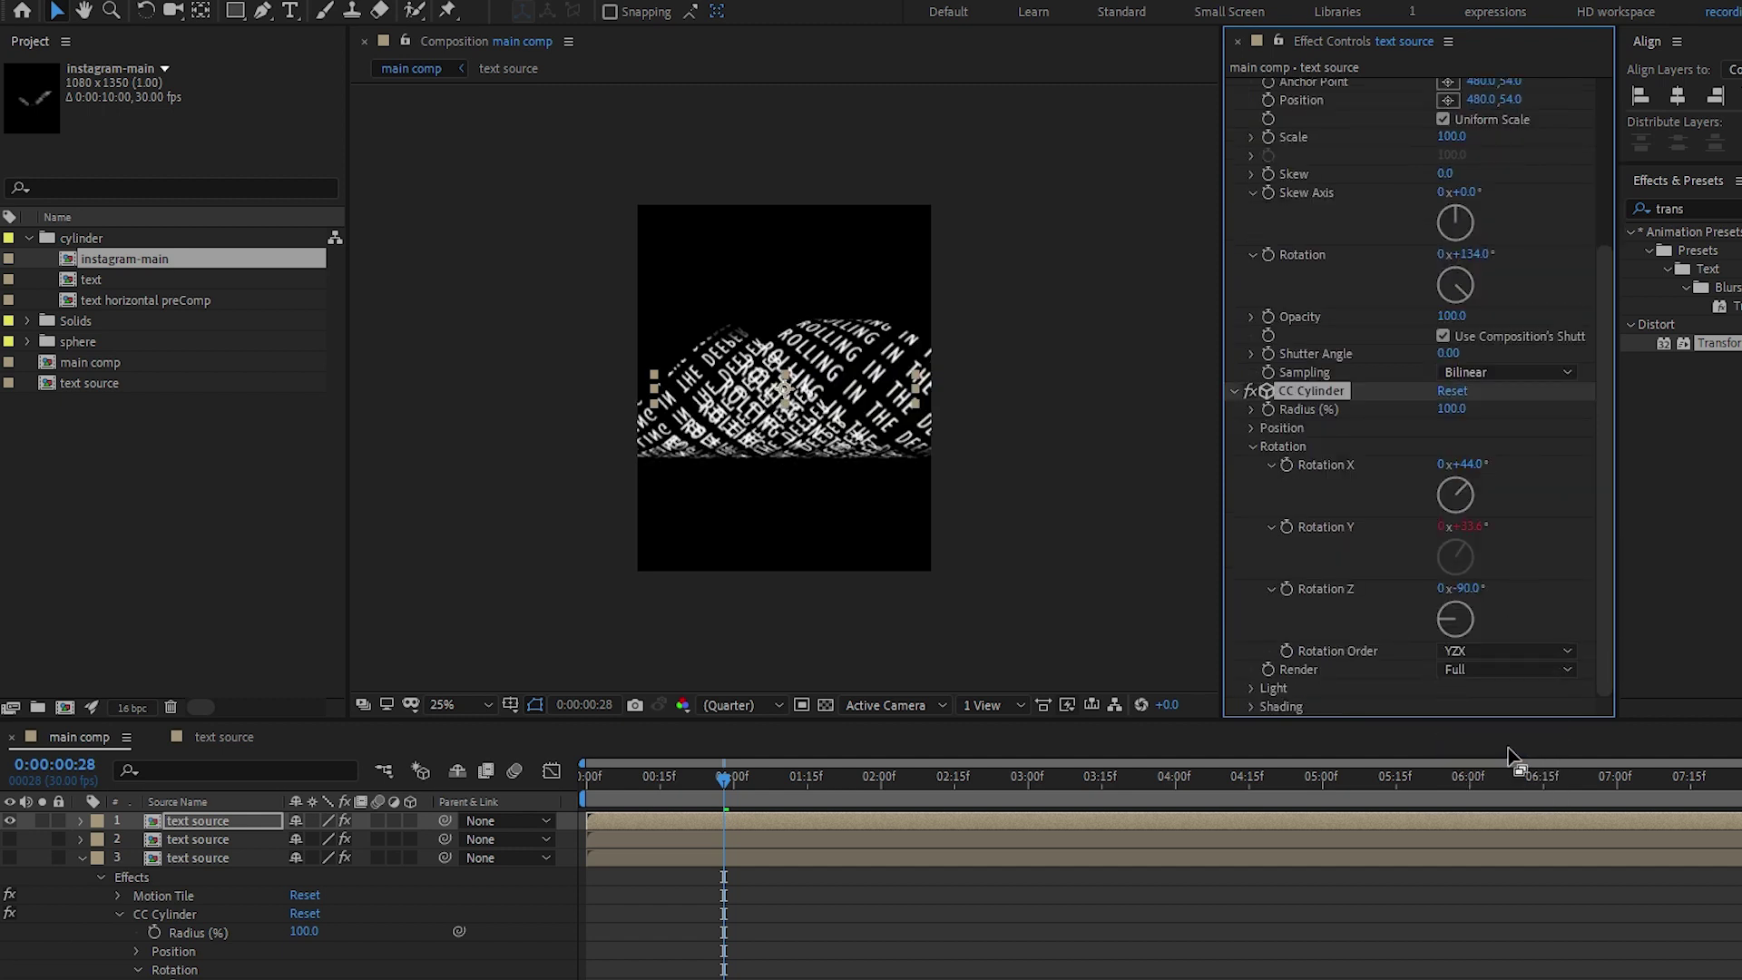
click(1543, 650)
click(1542, 611)
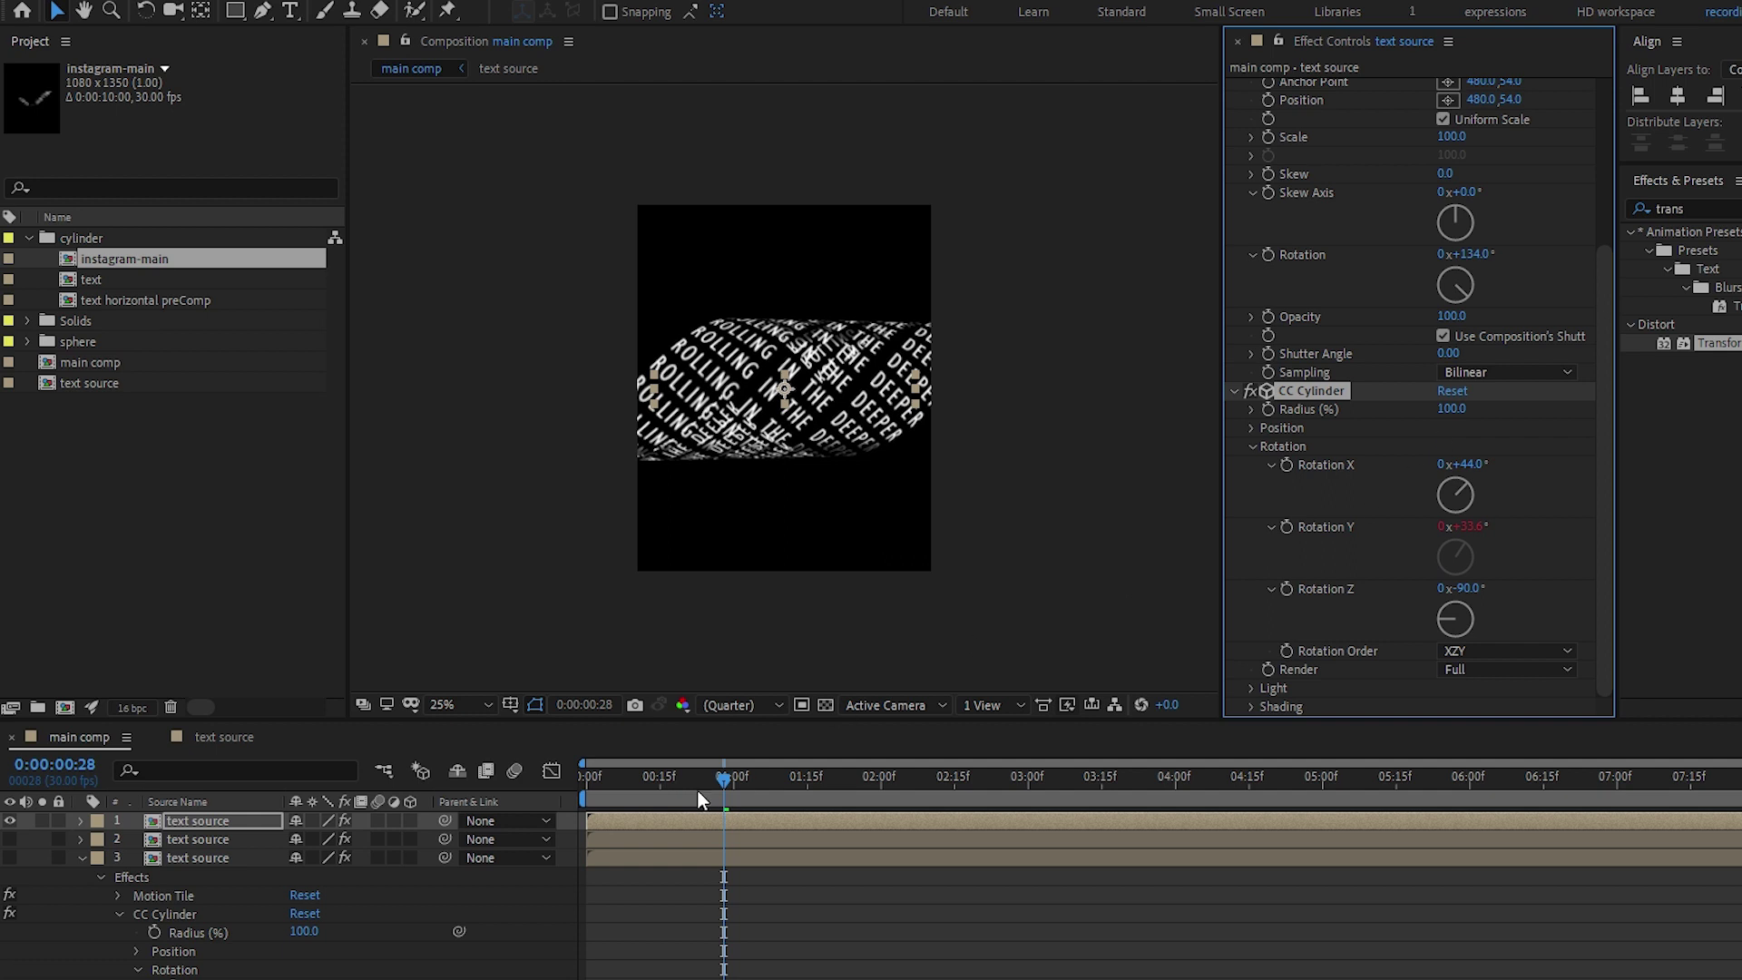
scroll(1489, 178, up, 5)
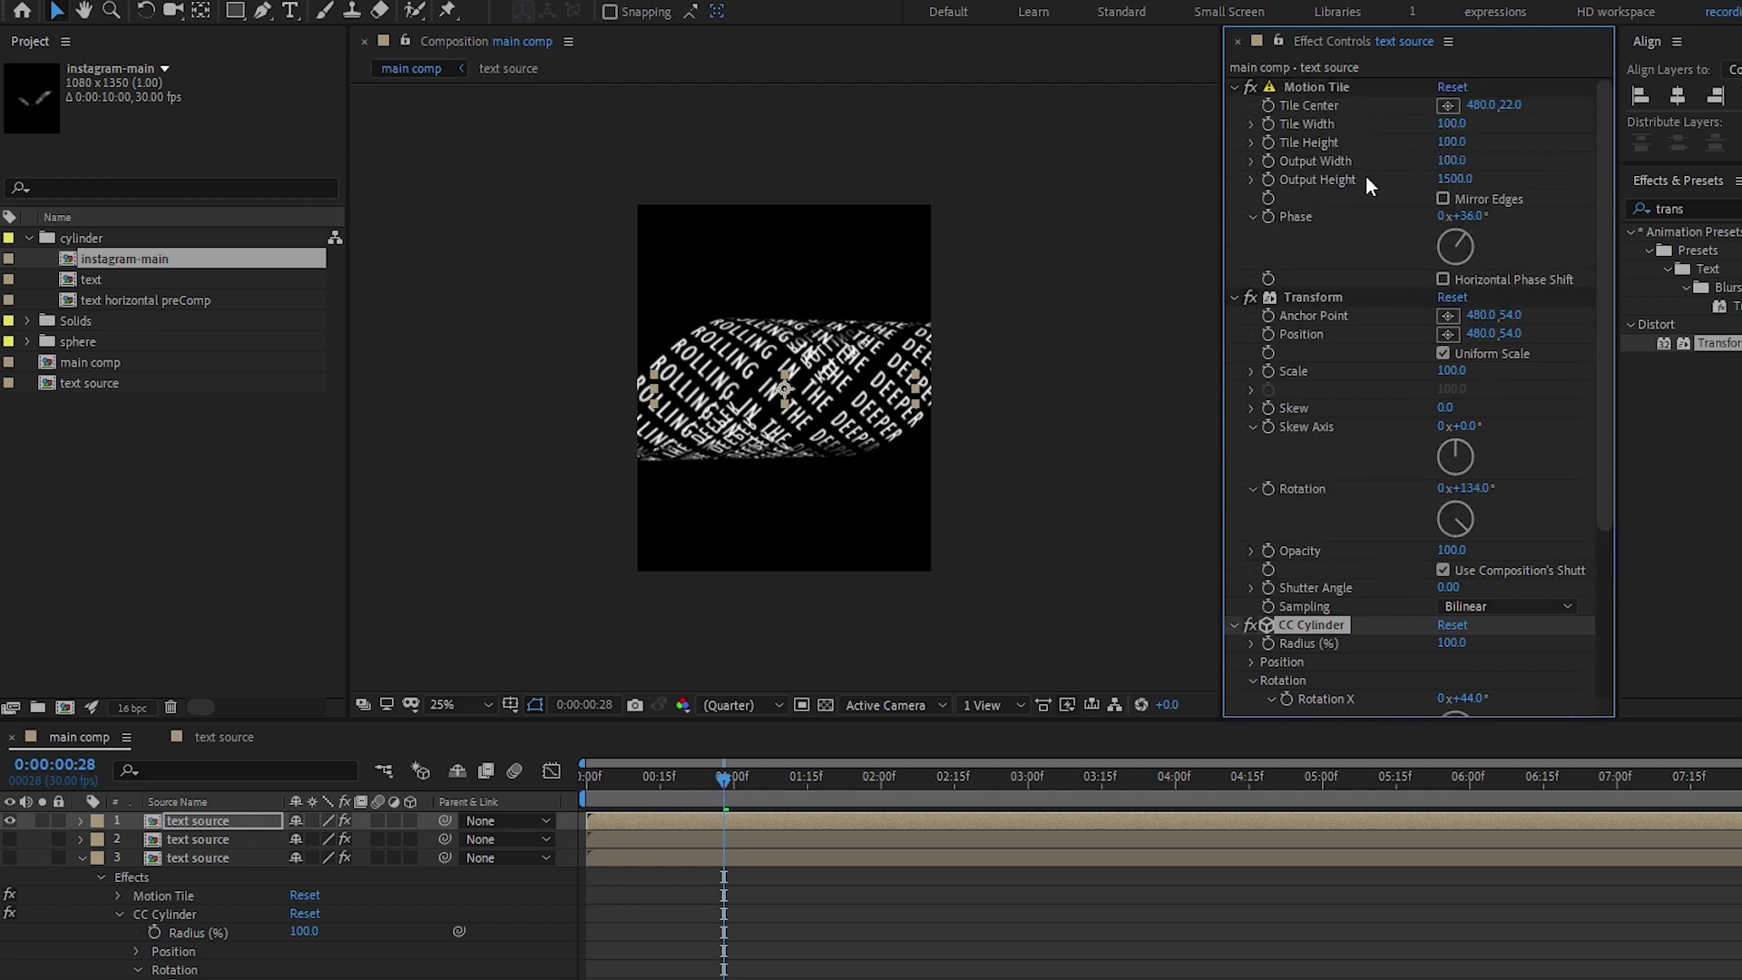
Set Motion Tile Output Height to 100 and reset Tile Center to its default
click(1456, 181)
text(100)
key(Return)
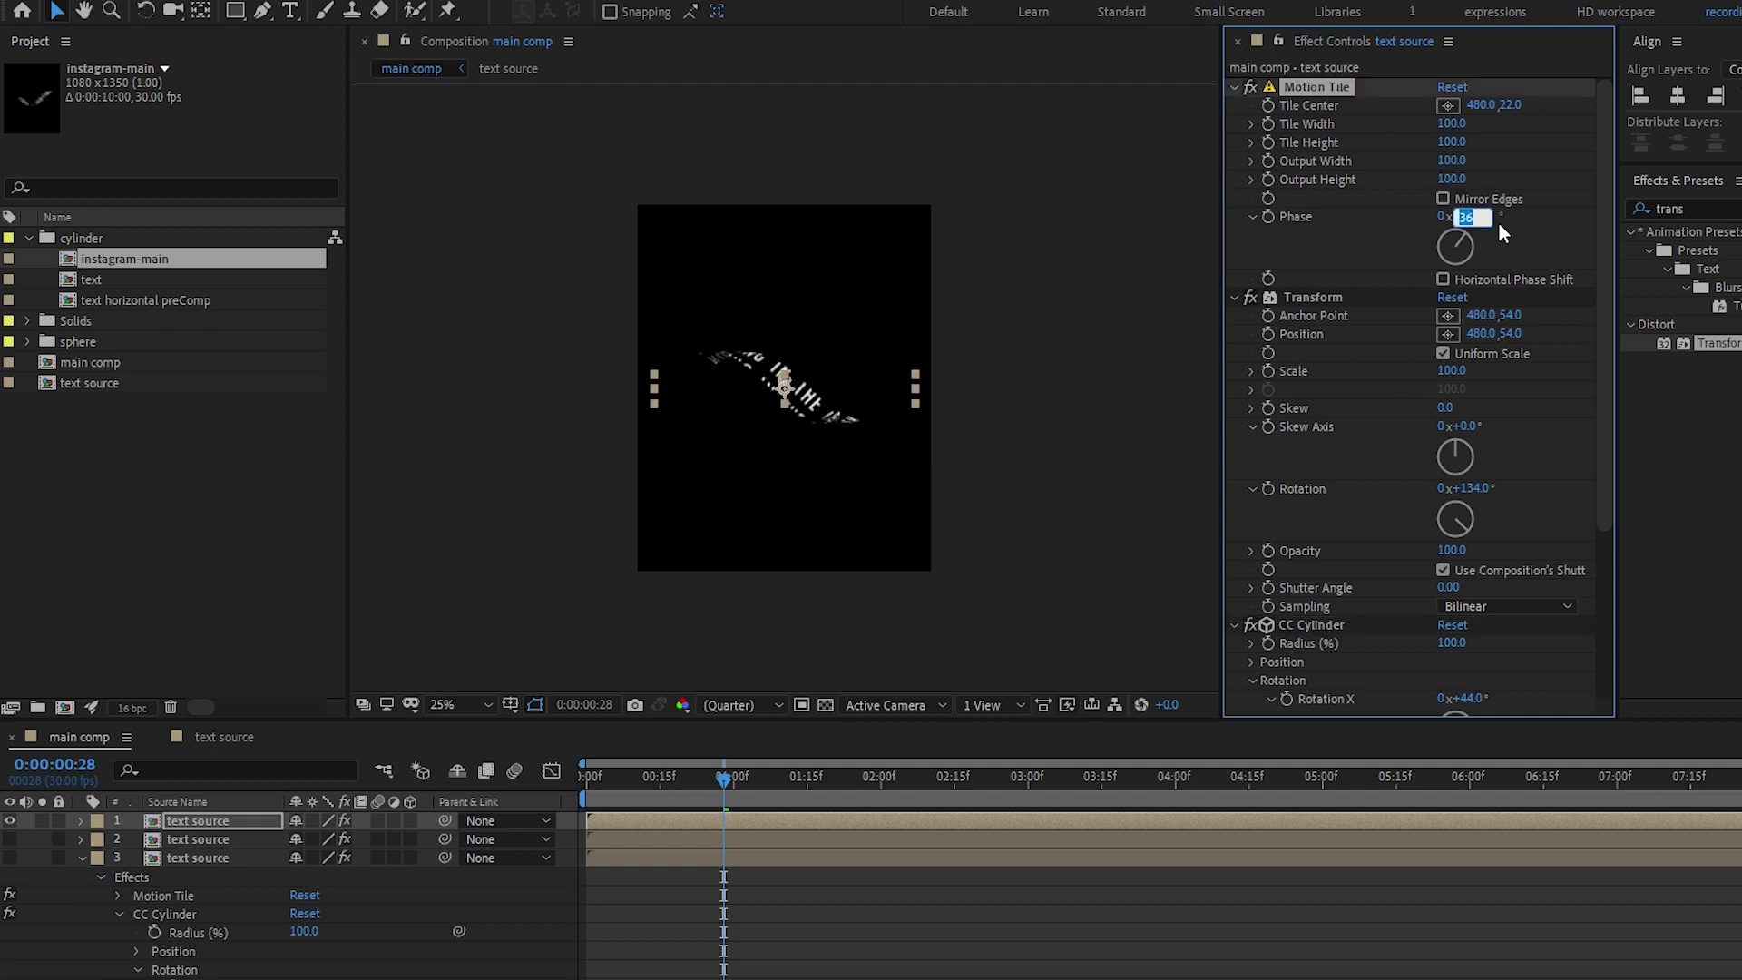
right_click(1381, 105)
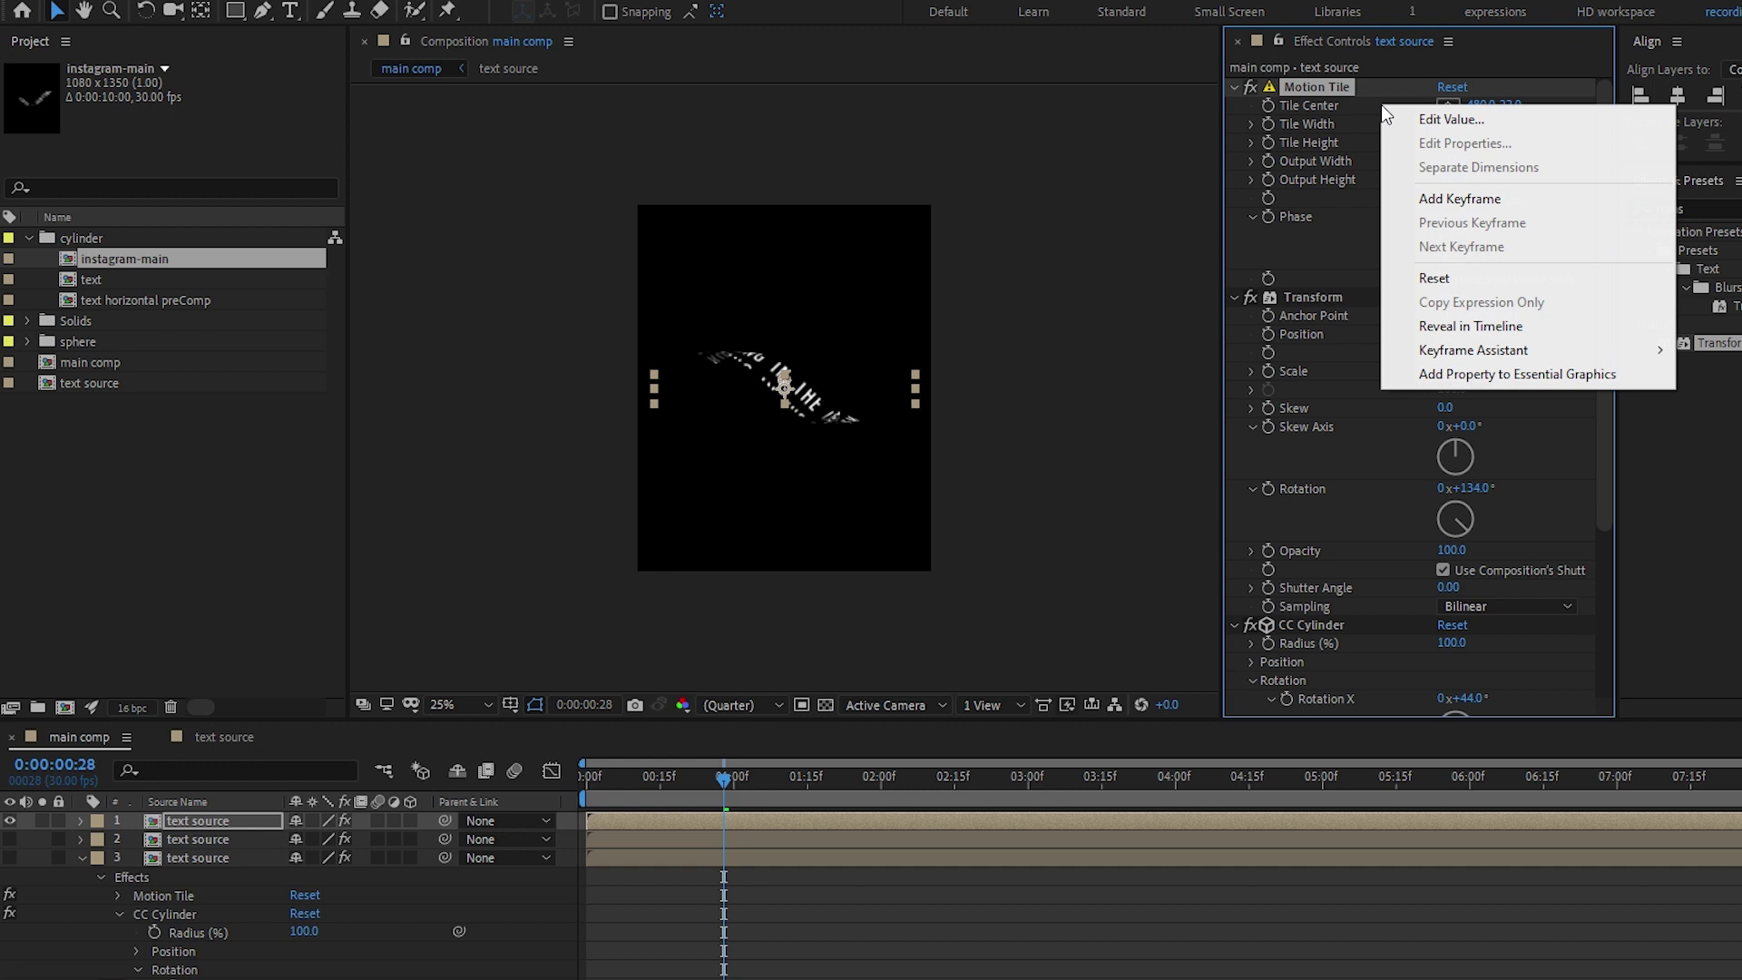
click(1451, 274)
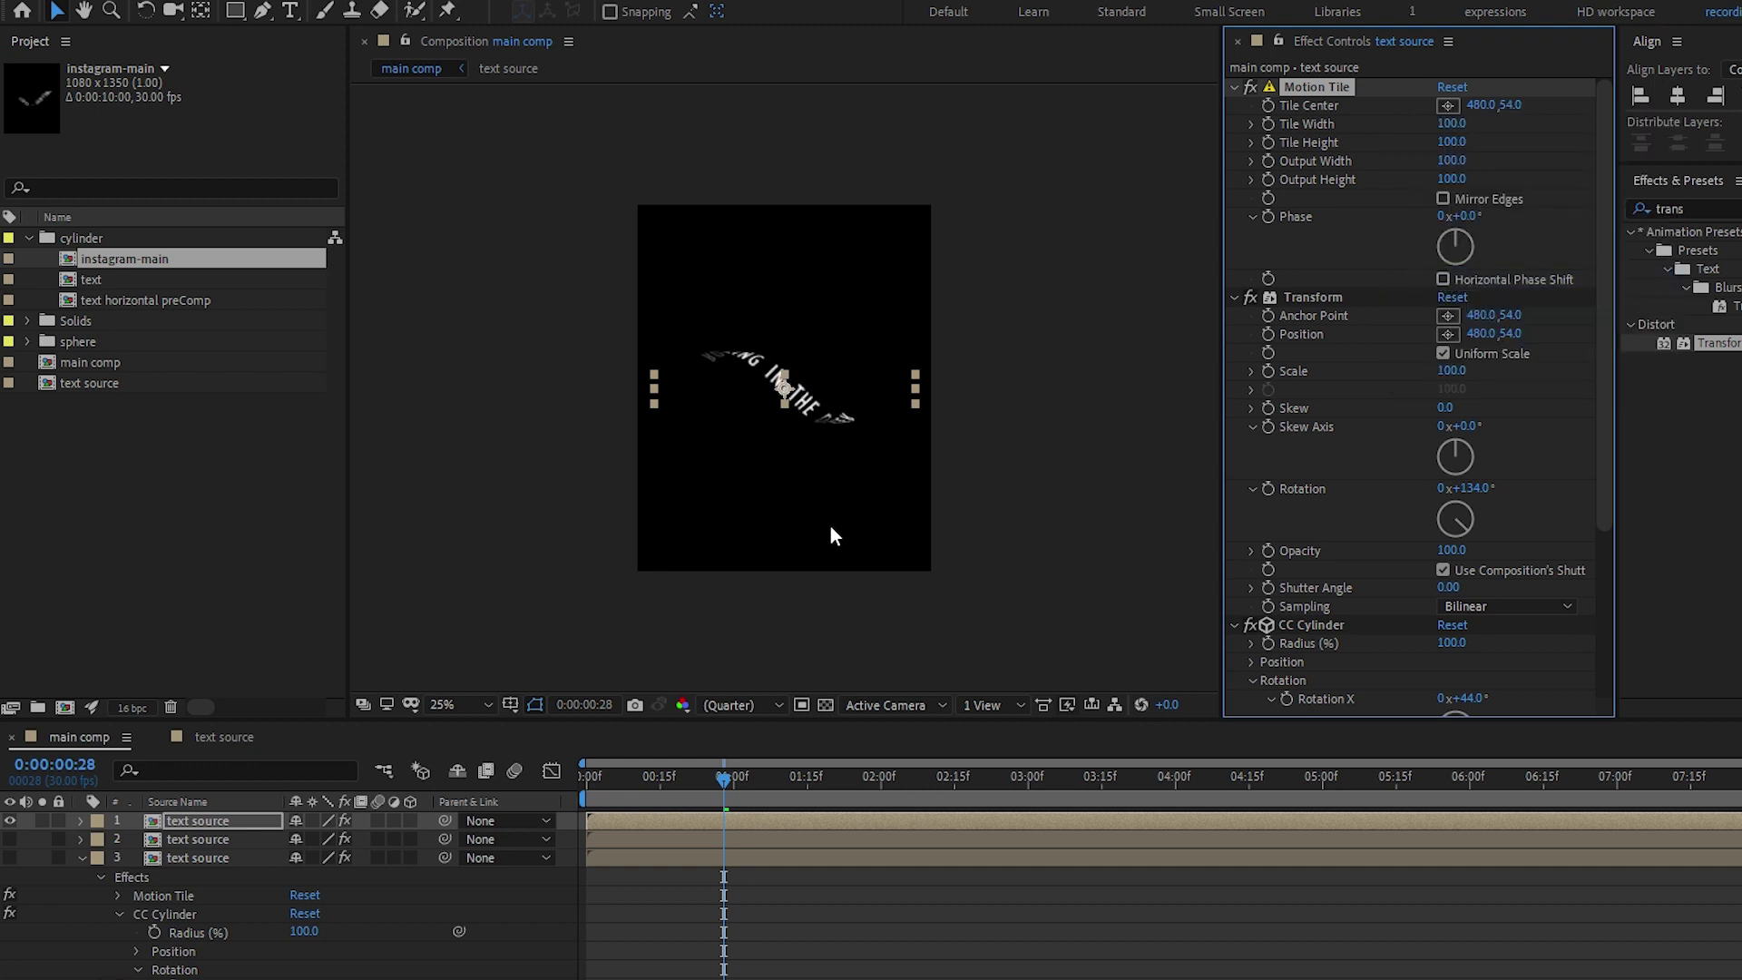
Switch CC Cylinder's Rotation Order back to YZX while previewing the animation
drag(602, 781, 1357, 777)
scroll(1550, 439, down, 5)
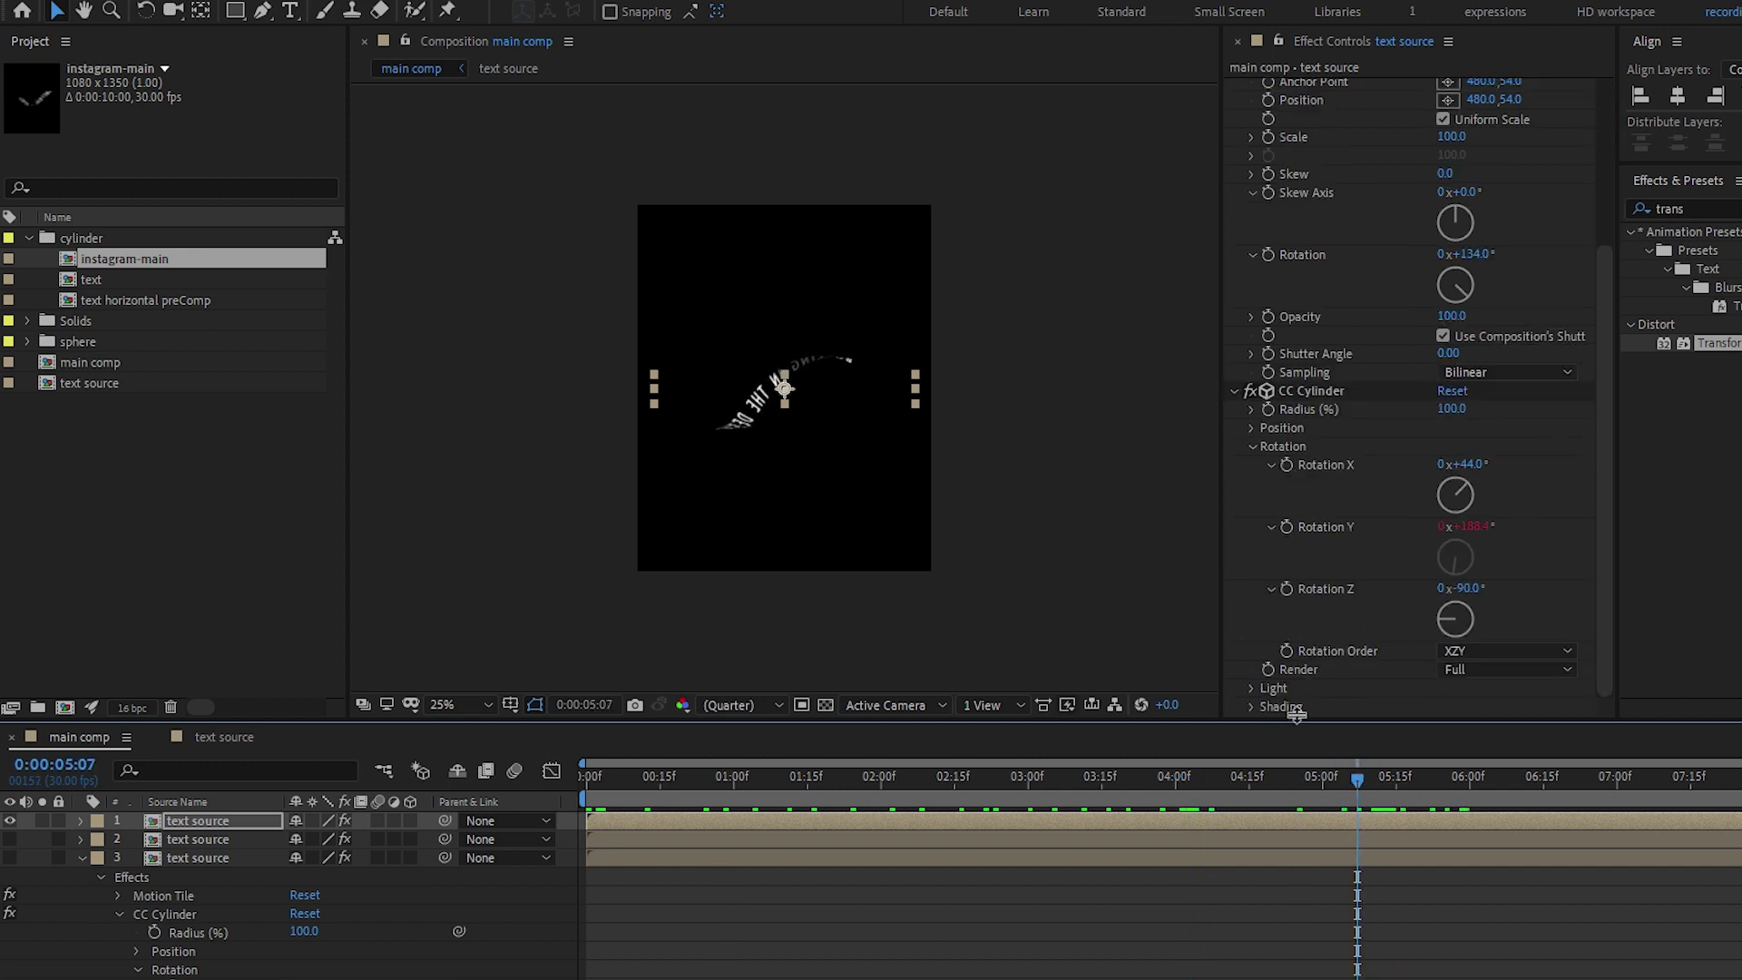
key(space)
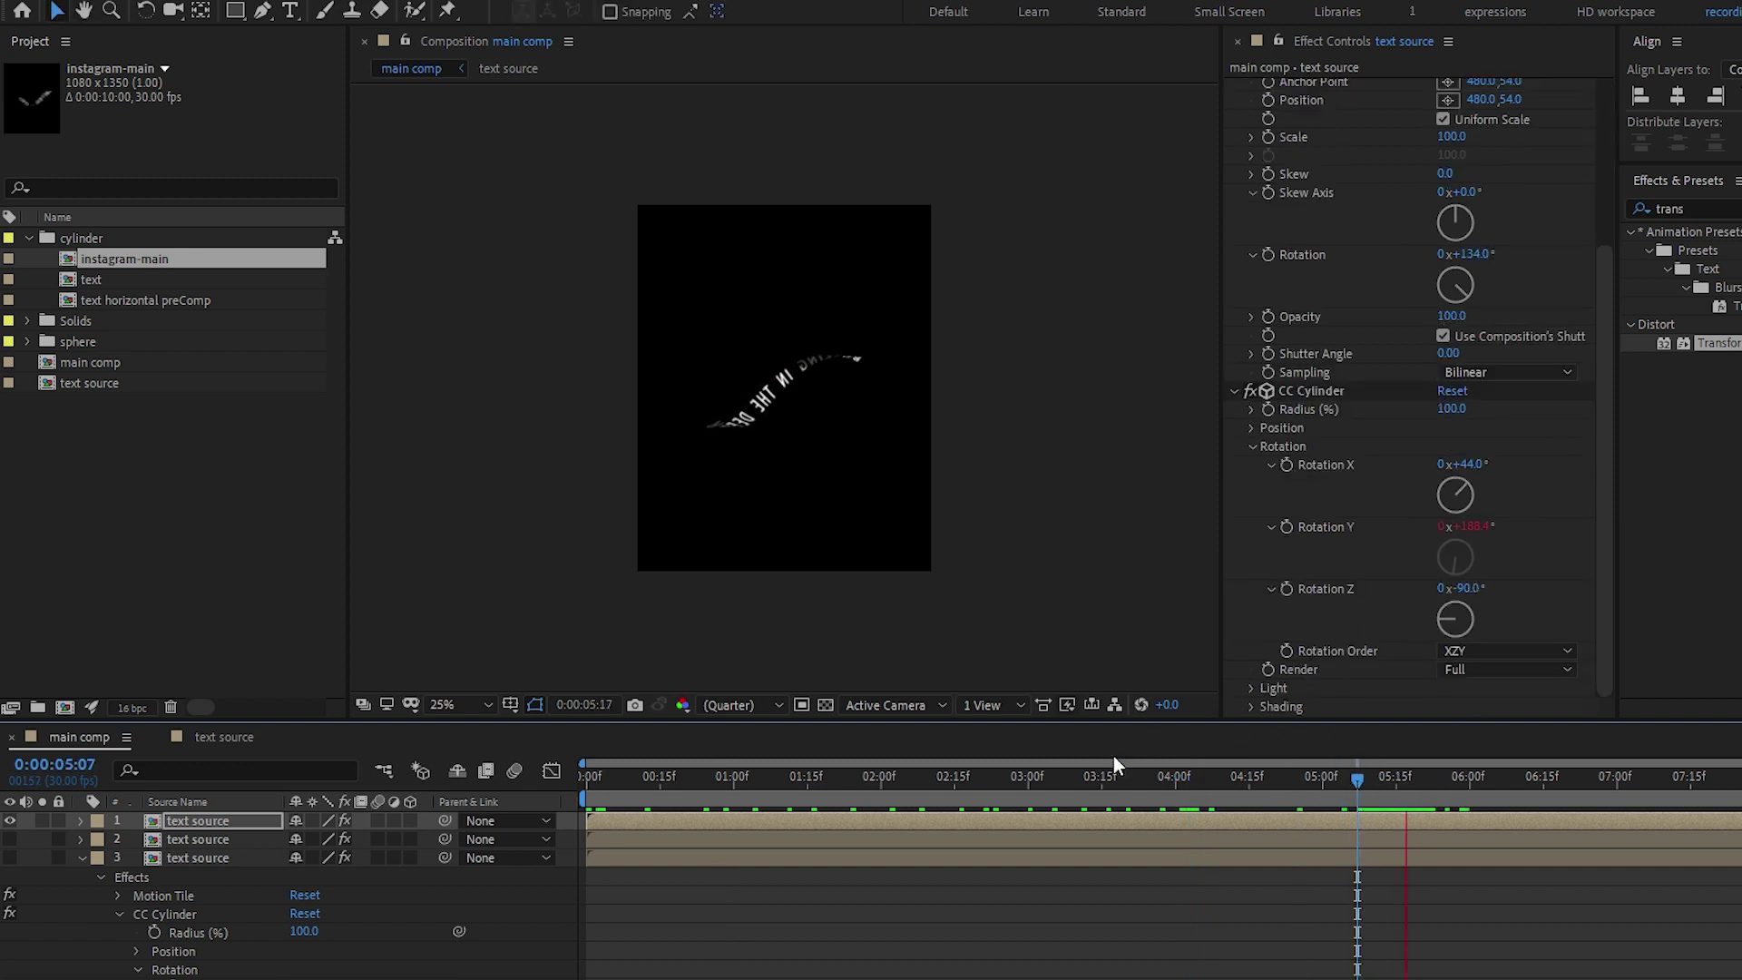
click(1496, 649)
click(1511, 737)
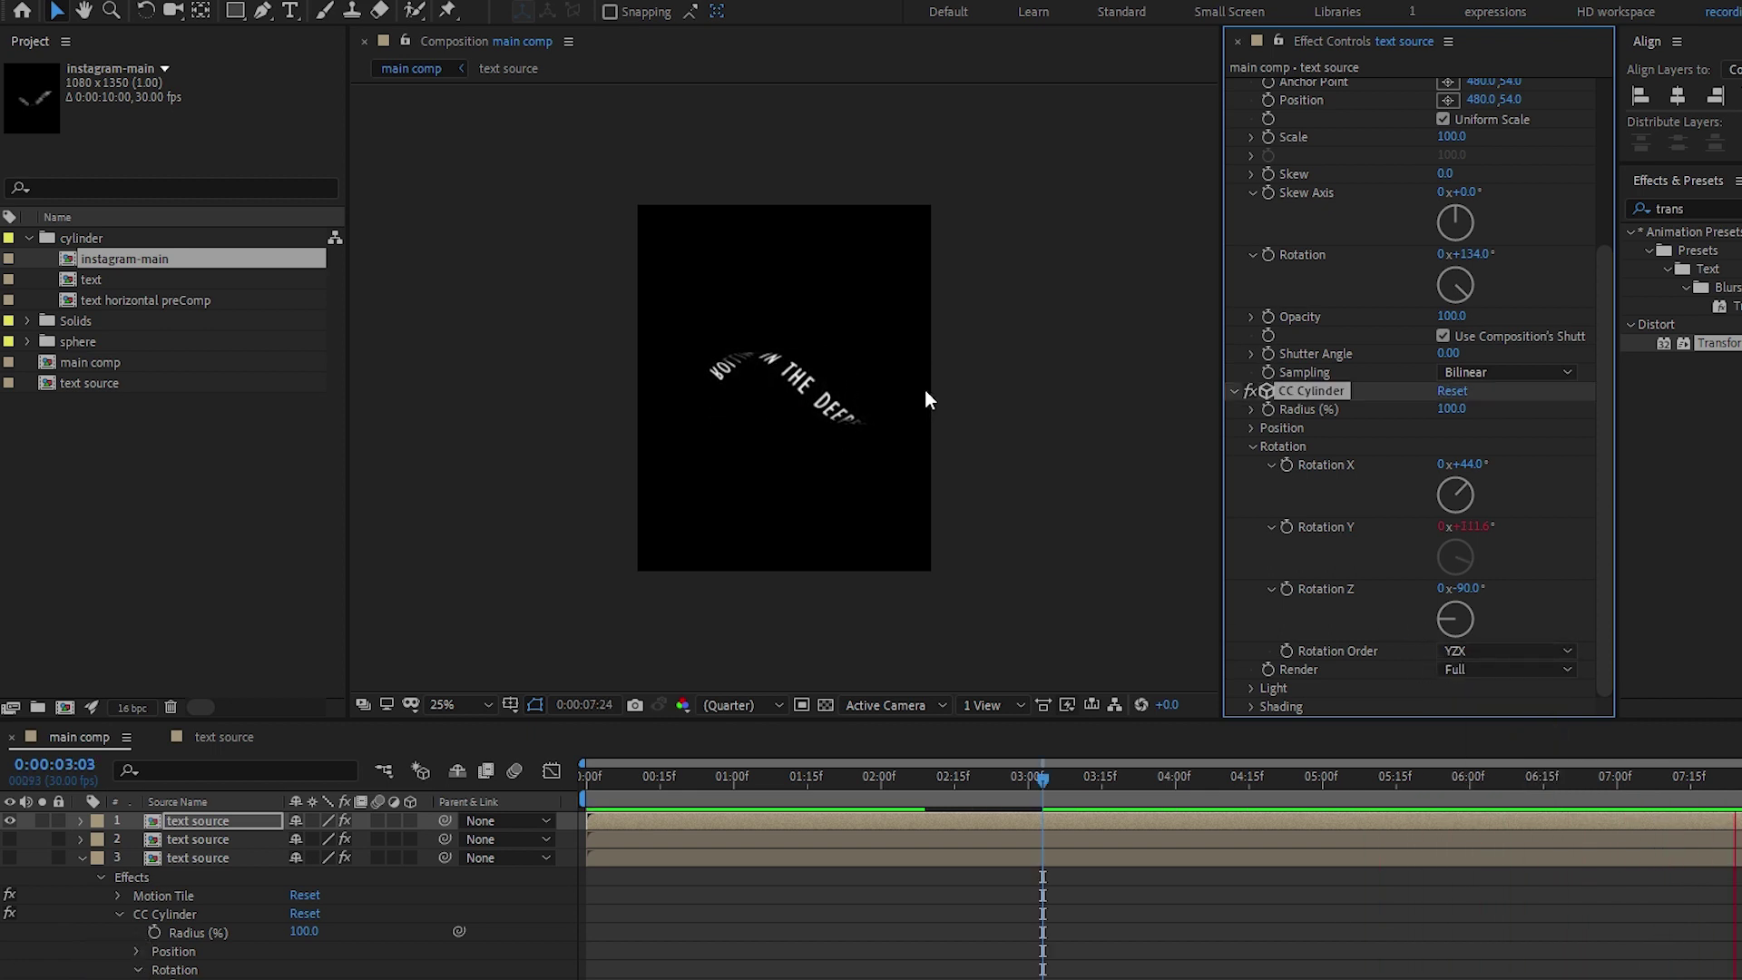
key(space)
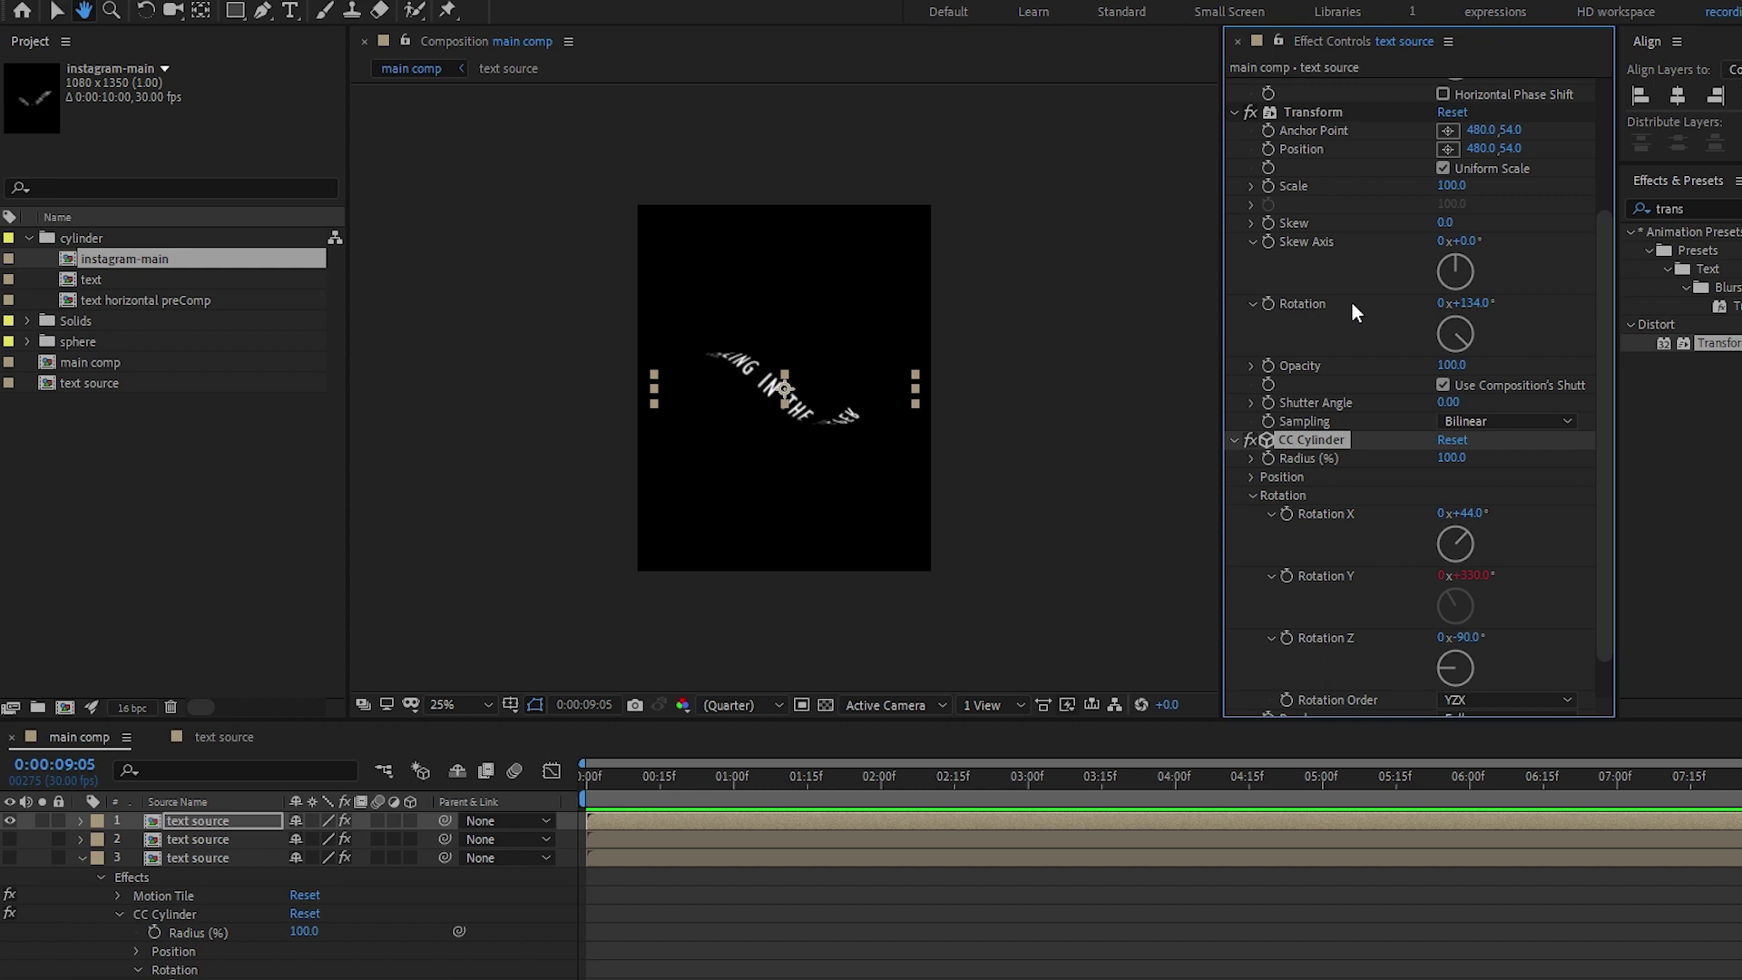
scroll(1352, 301, up, 2)
key(space)
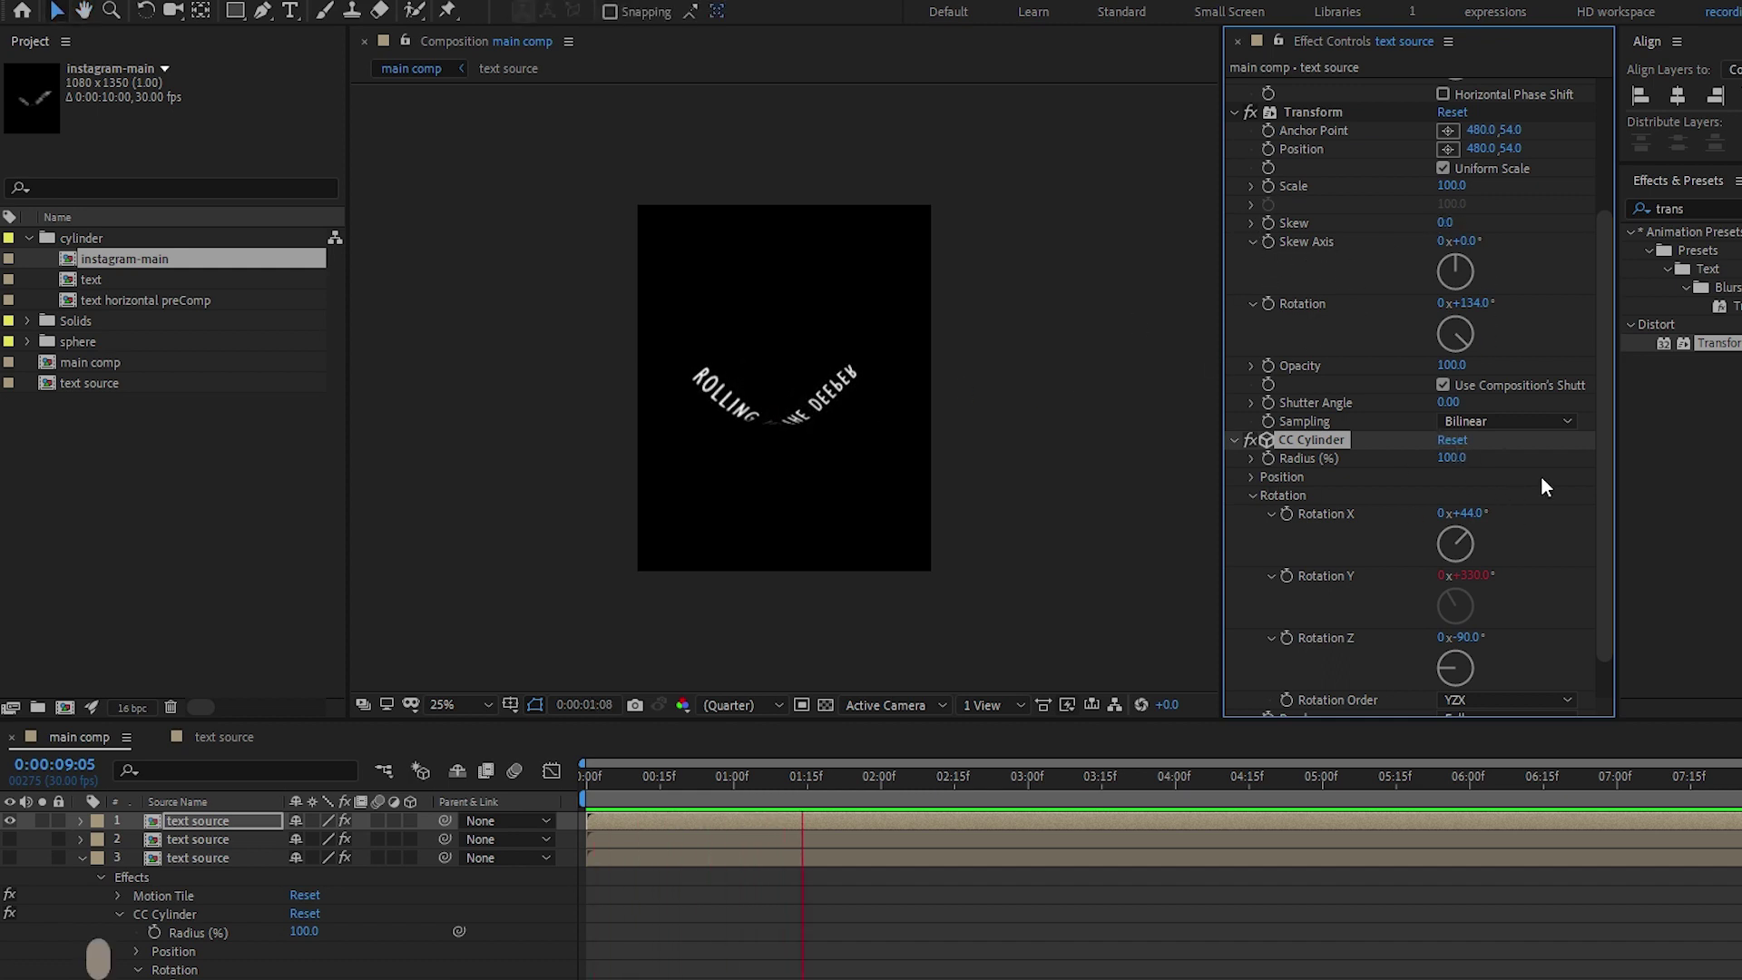
Rotate the Transform to 158° and preview the result
drag(1463, 302, 1499, 298)
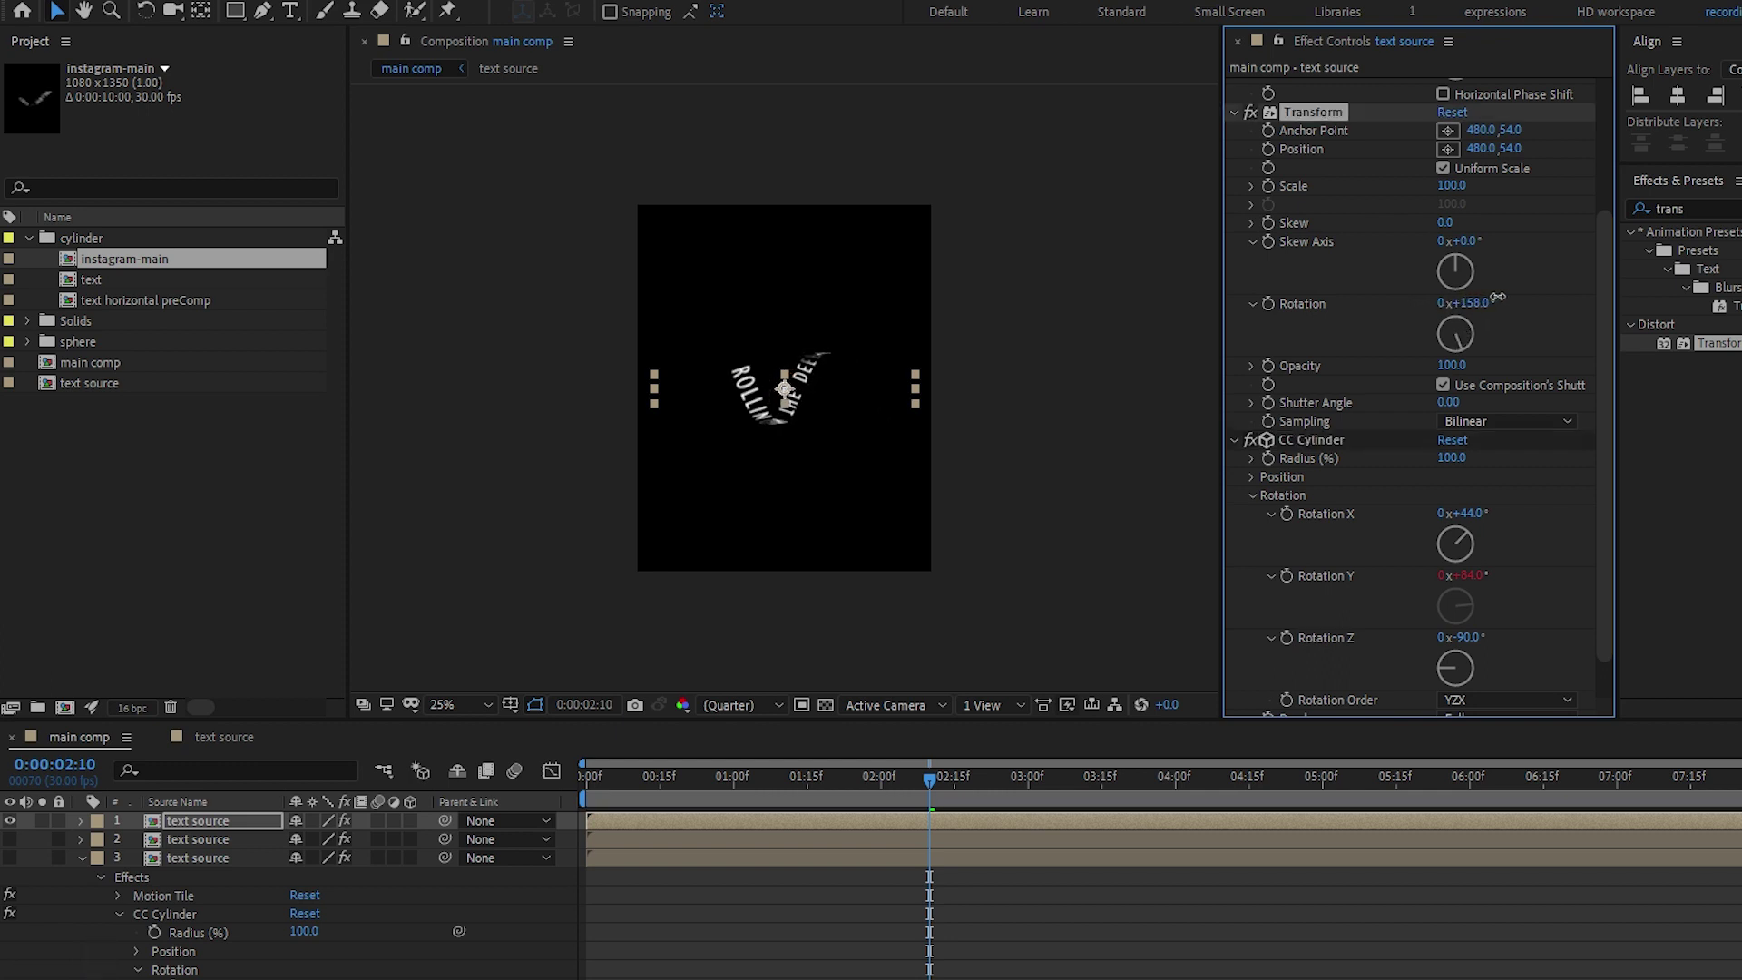
key(space)
scroll(858, 508, up, 2)
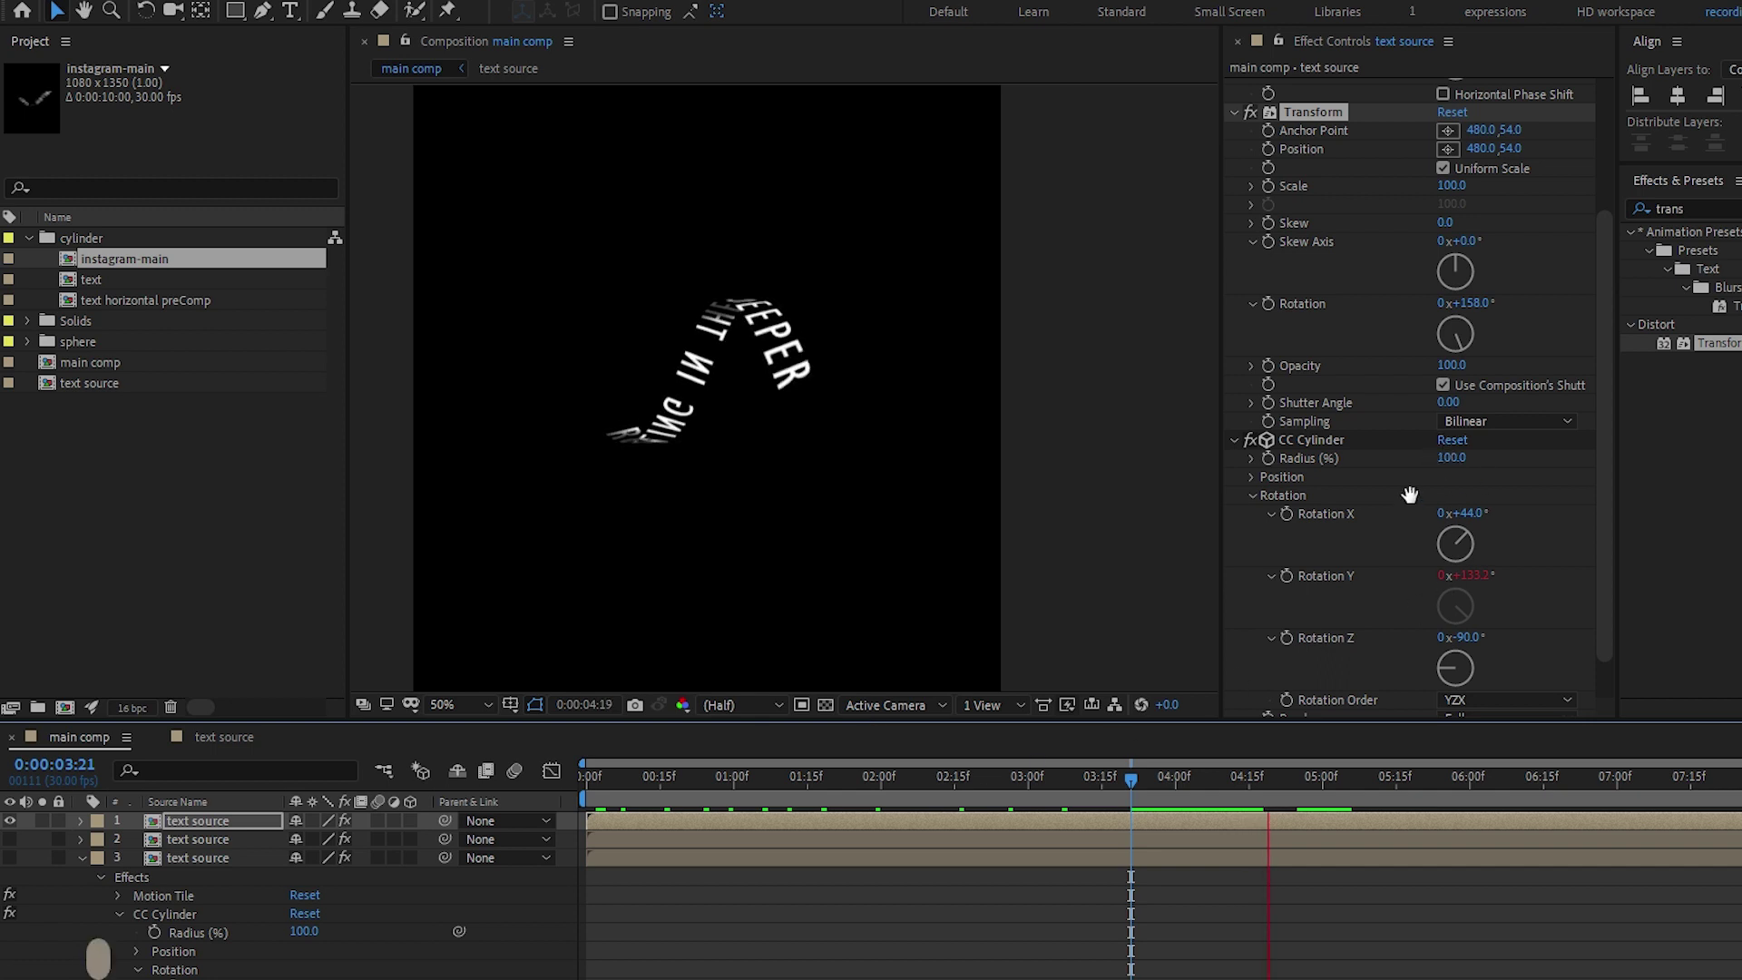
key(space)
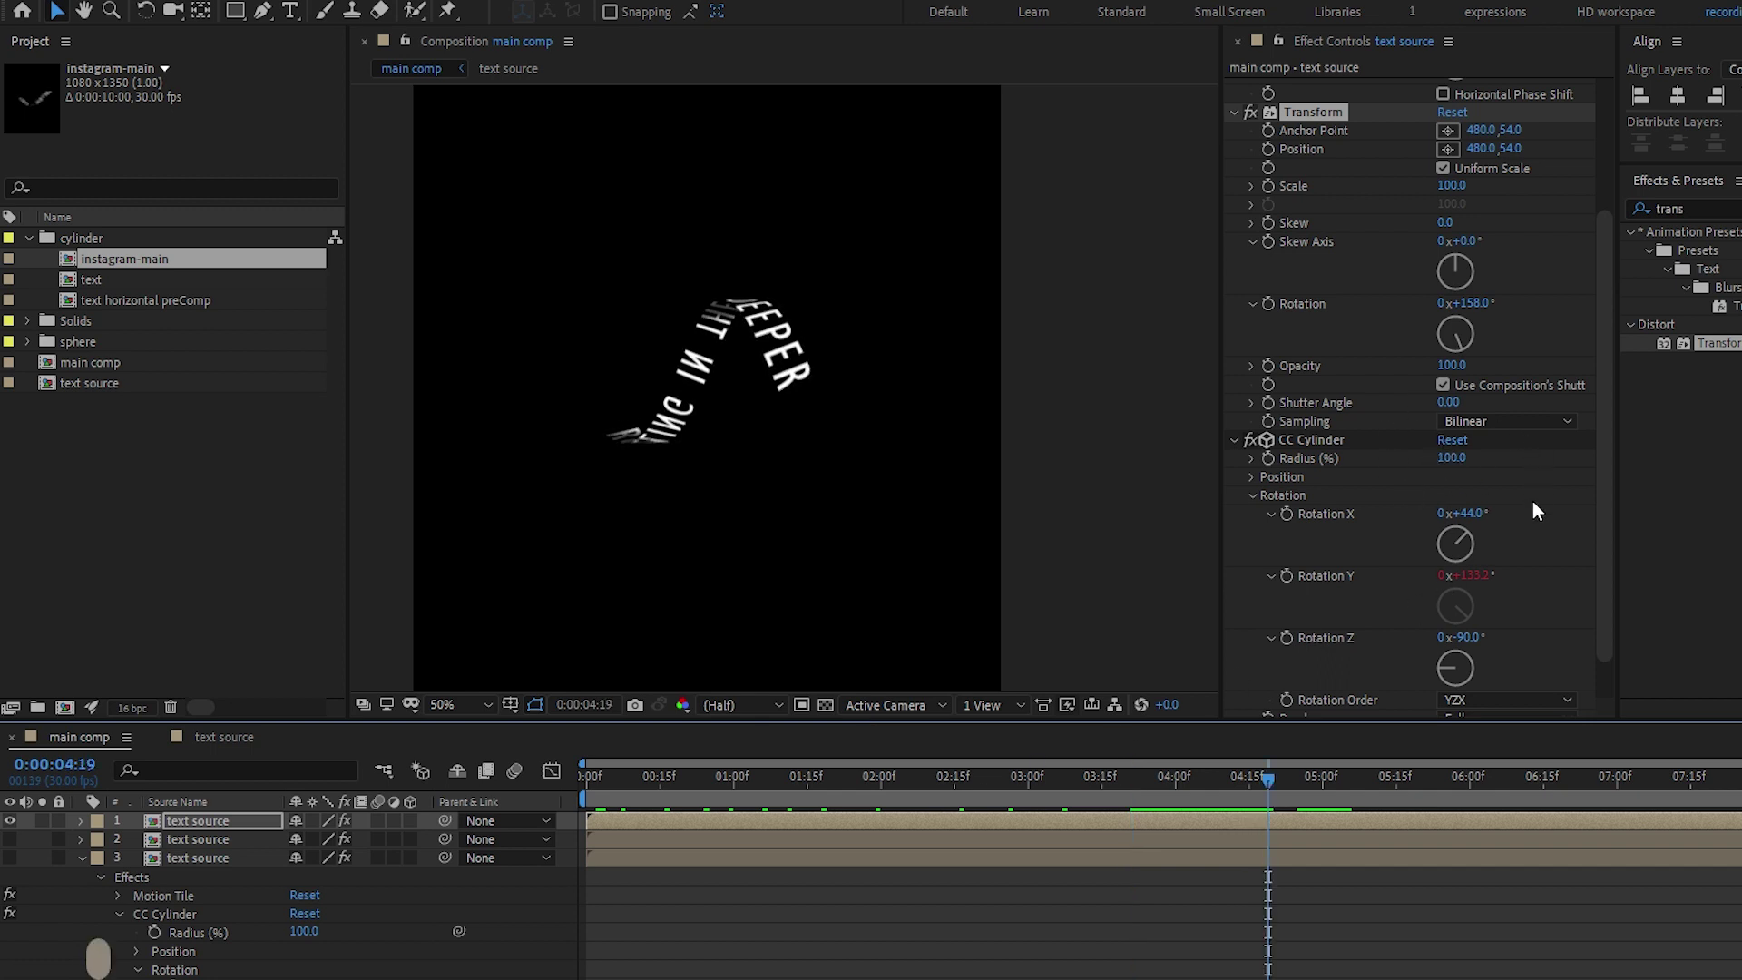
Tilt Rotation X to 59° and duplicate the top text source layer
drag(1463, 513, 1482, 530)
click(187, 822)
key(ctrl+d)
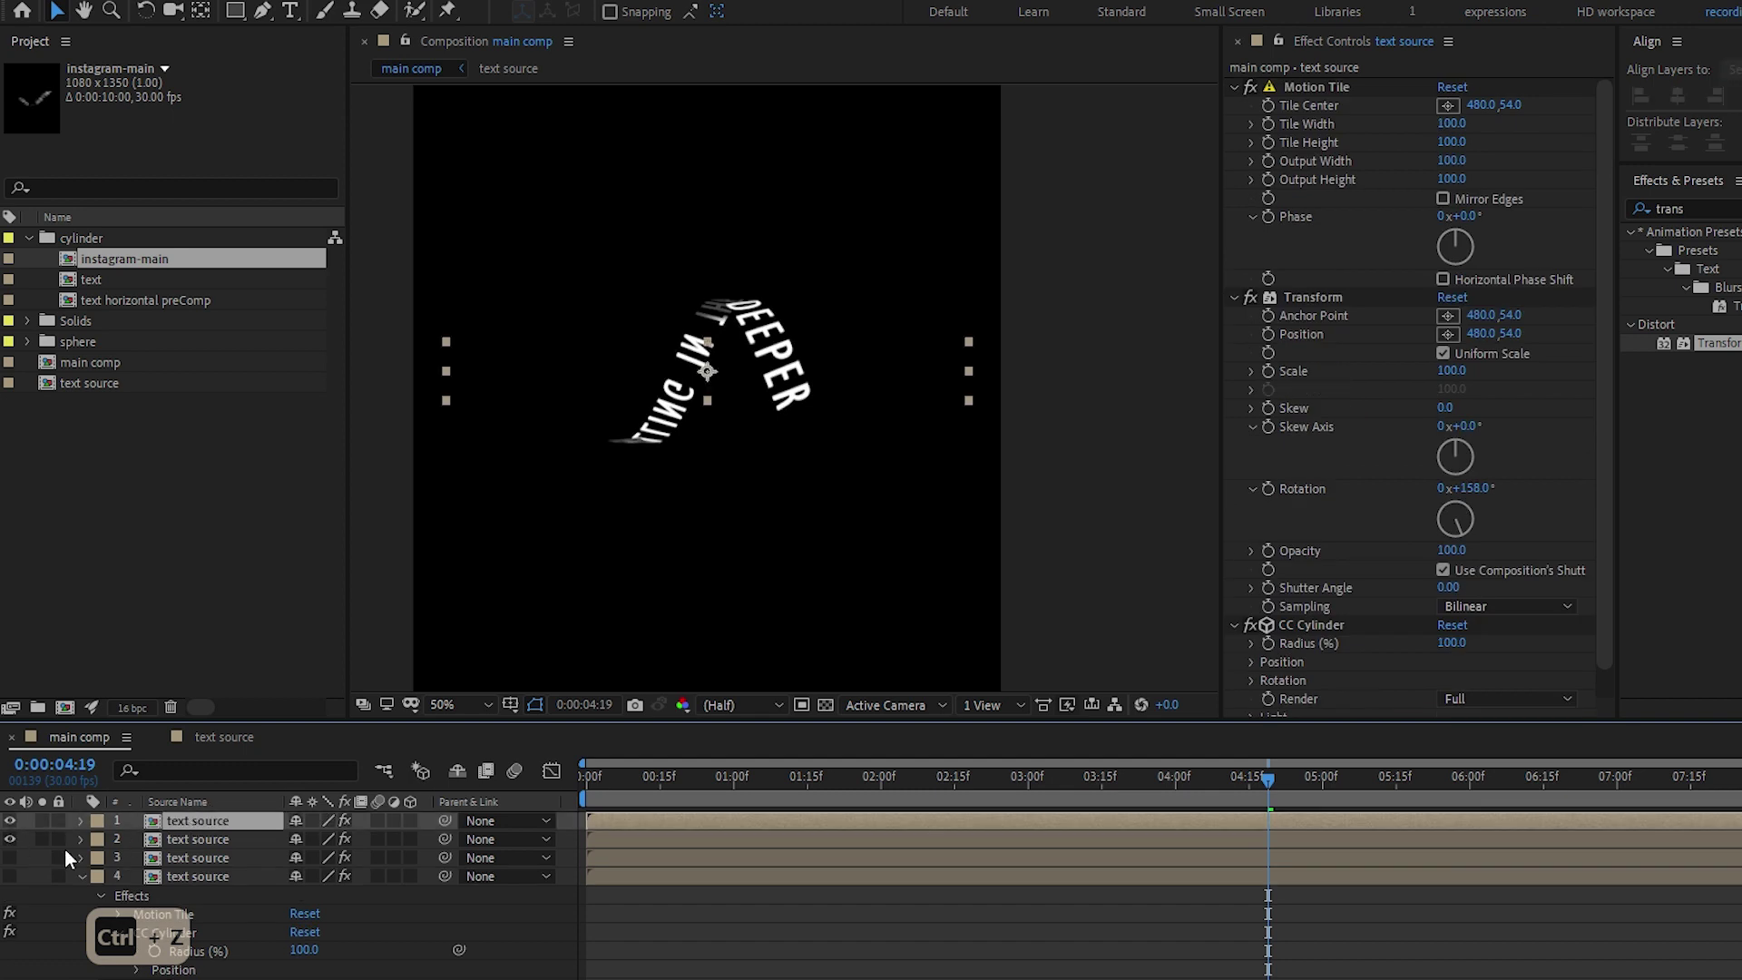
Hide layer 2 and delete all effects from the top layer, leaving flat text
click(10, 839)
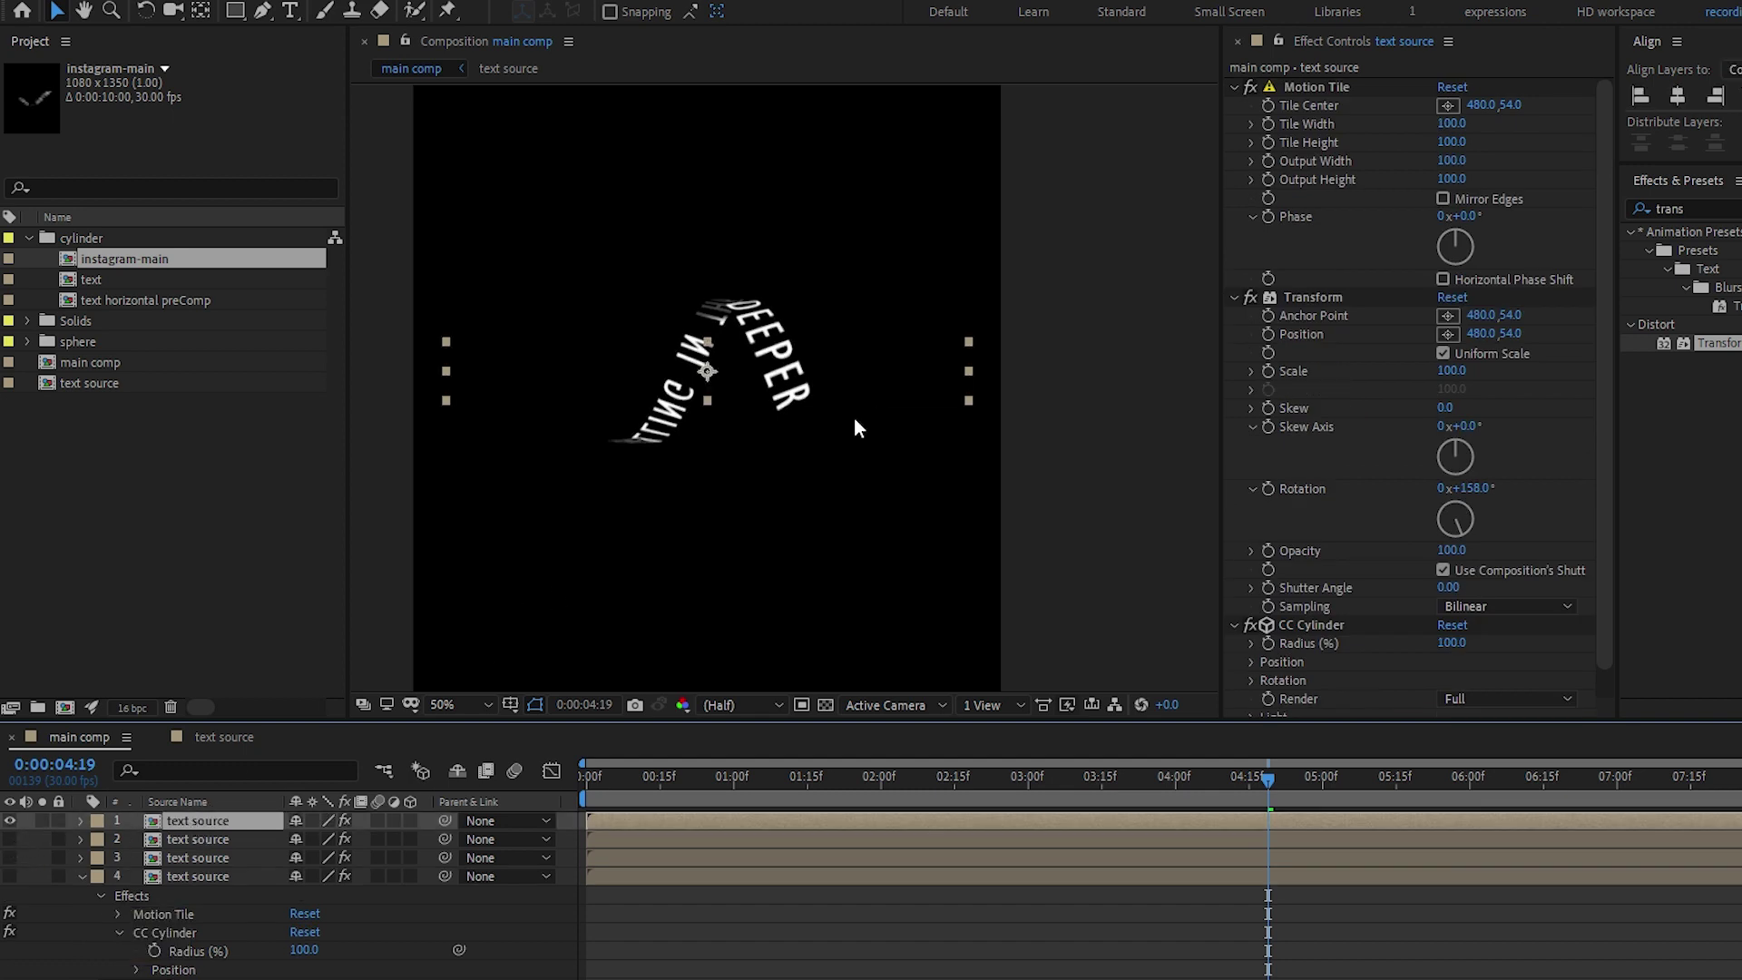
click(1374, 238)
key(ctrl+a)
key(Delete)
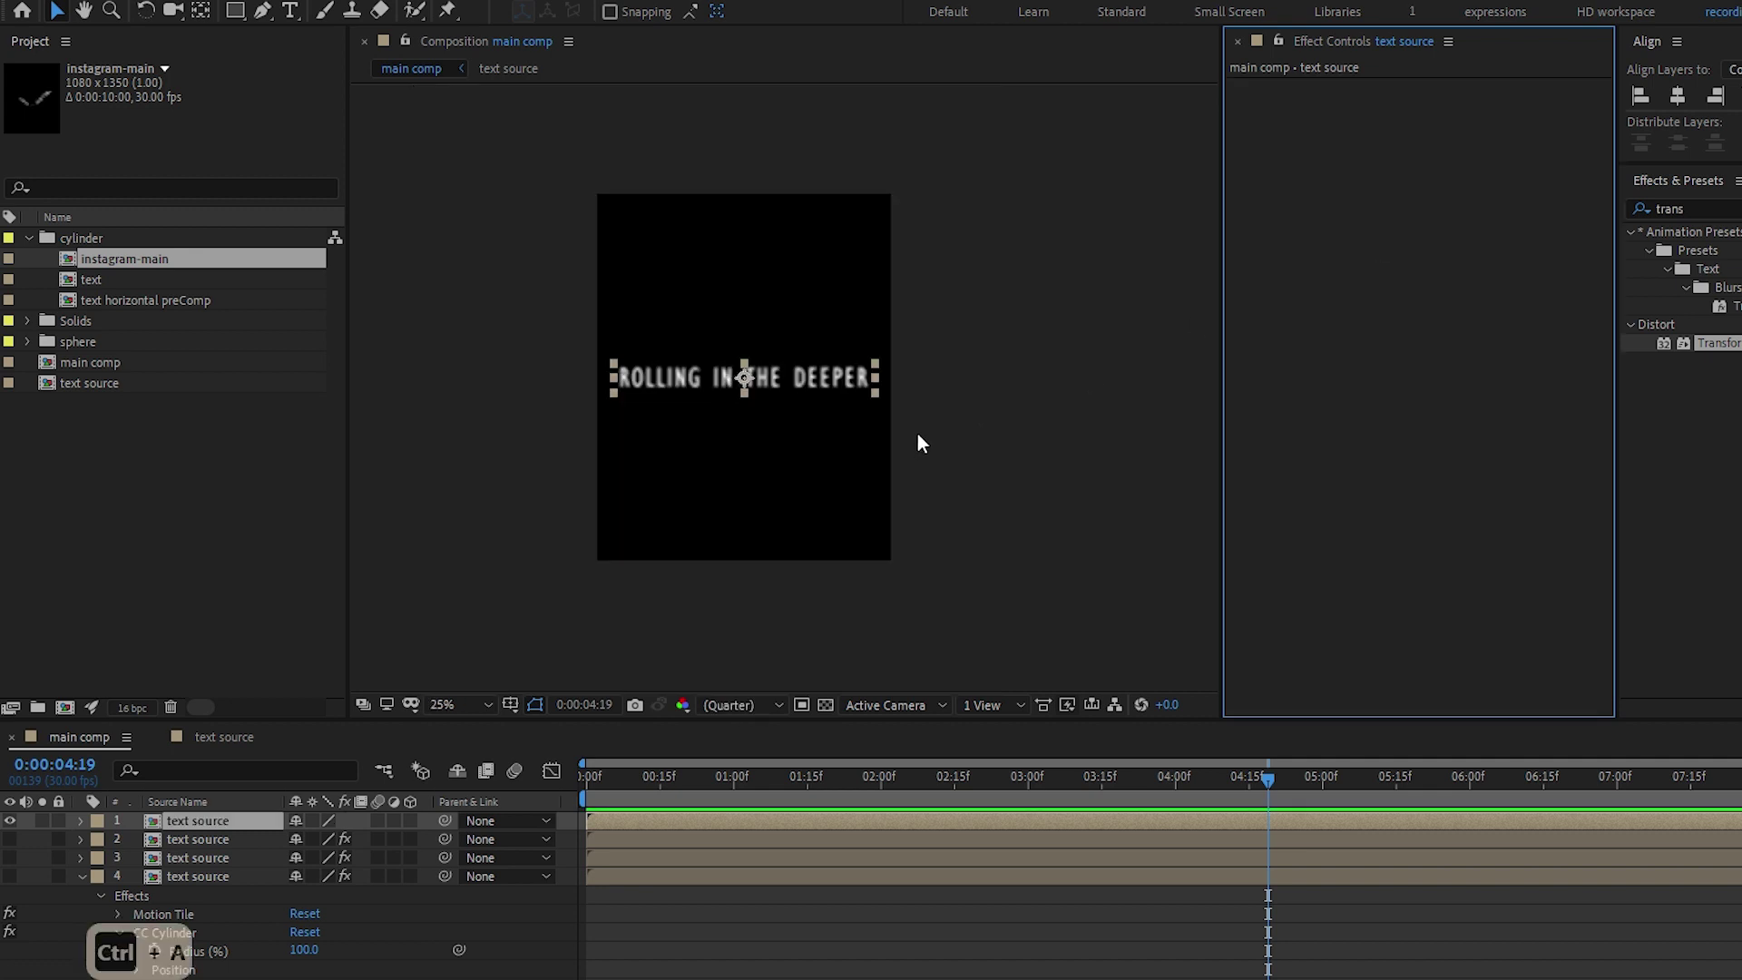
Reselect the top text source layer and bring up Pre-compose
click(602, 825)
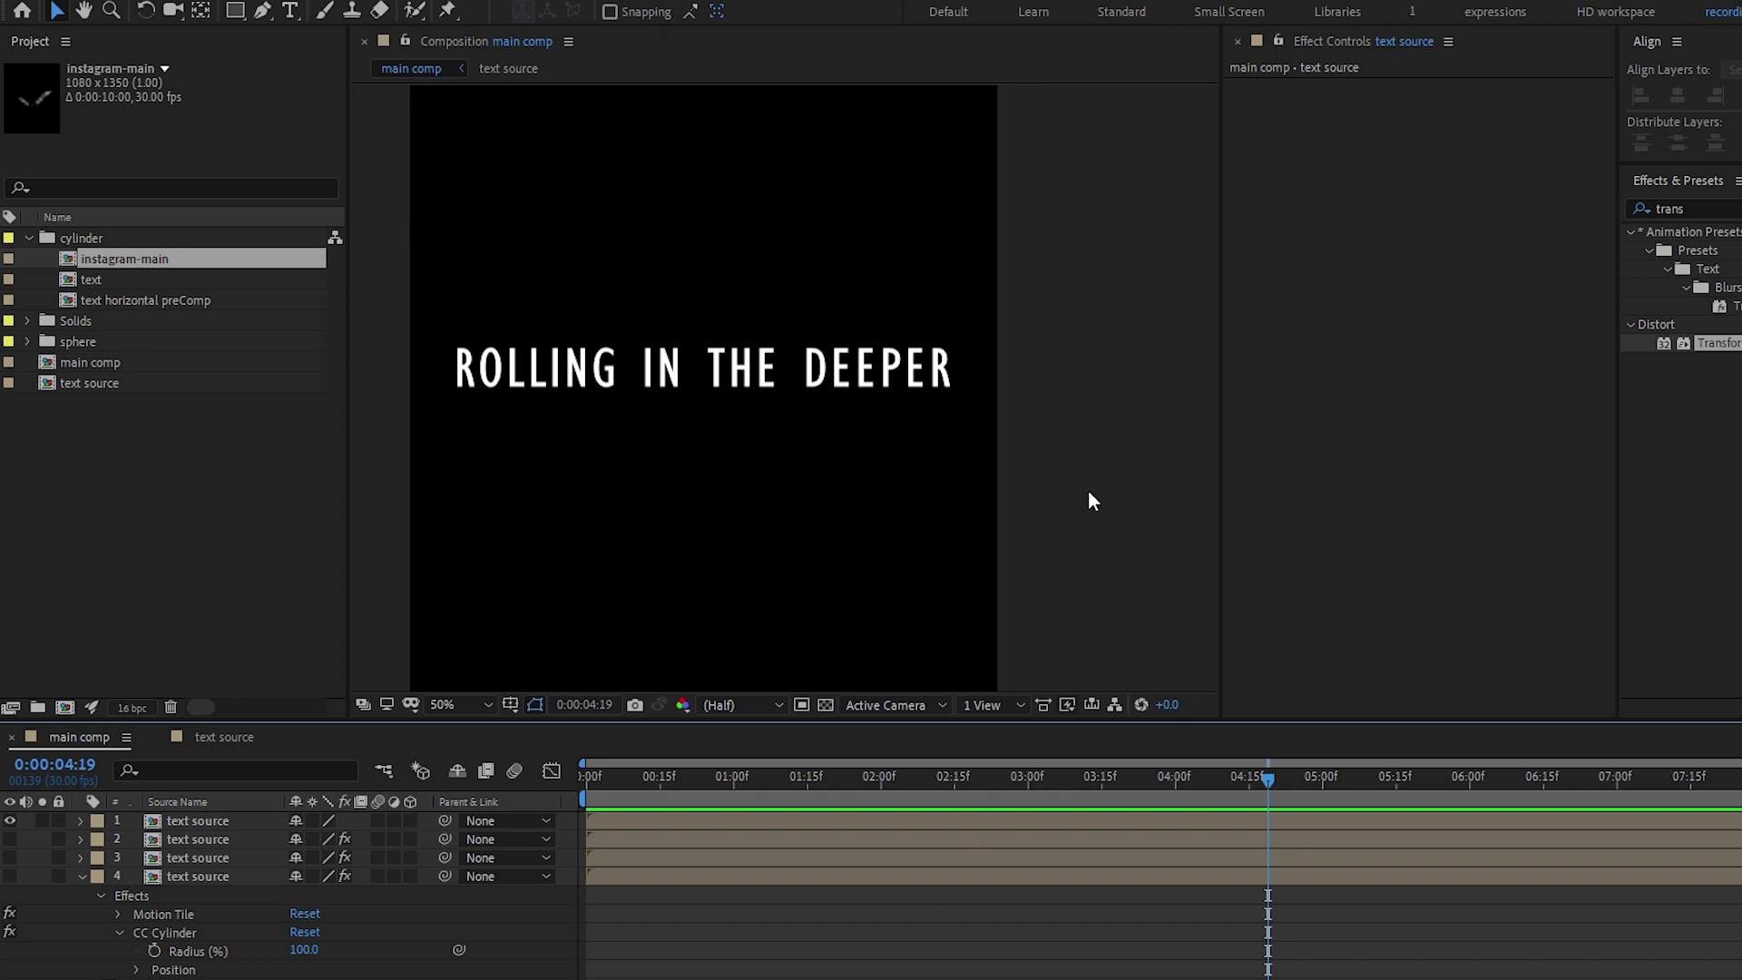
click(188, 821)
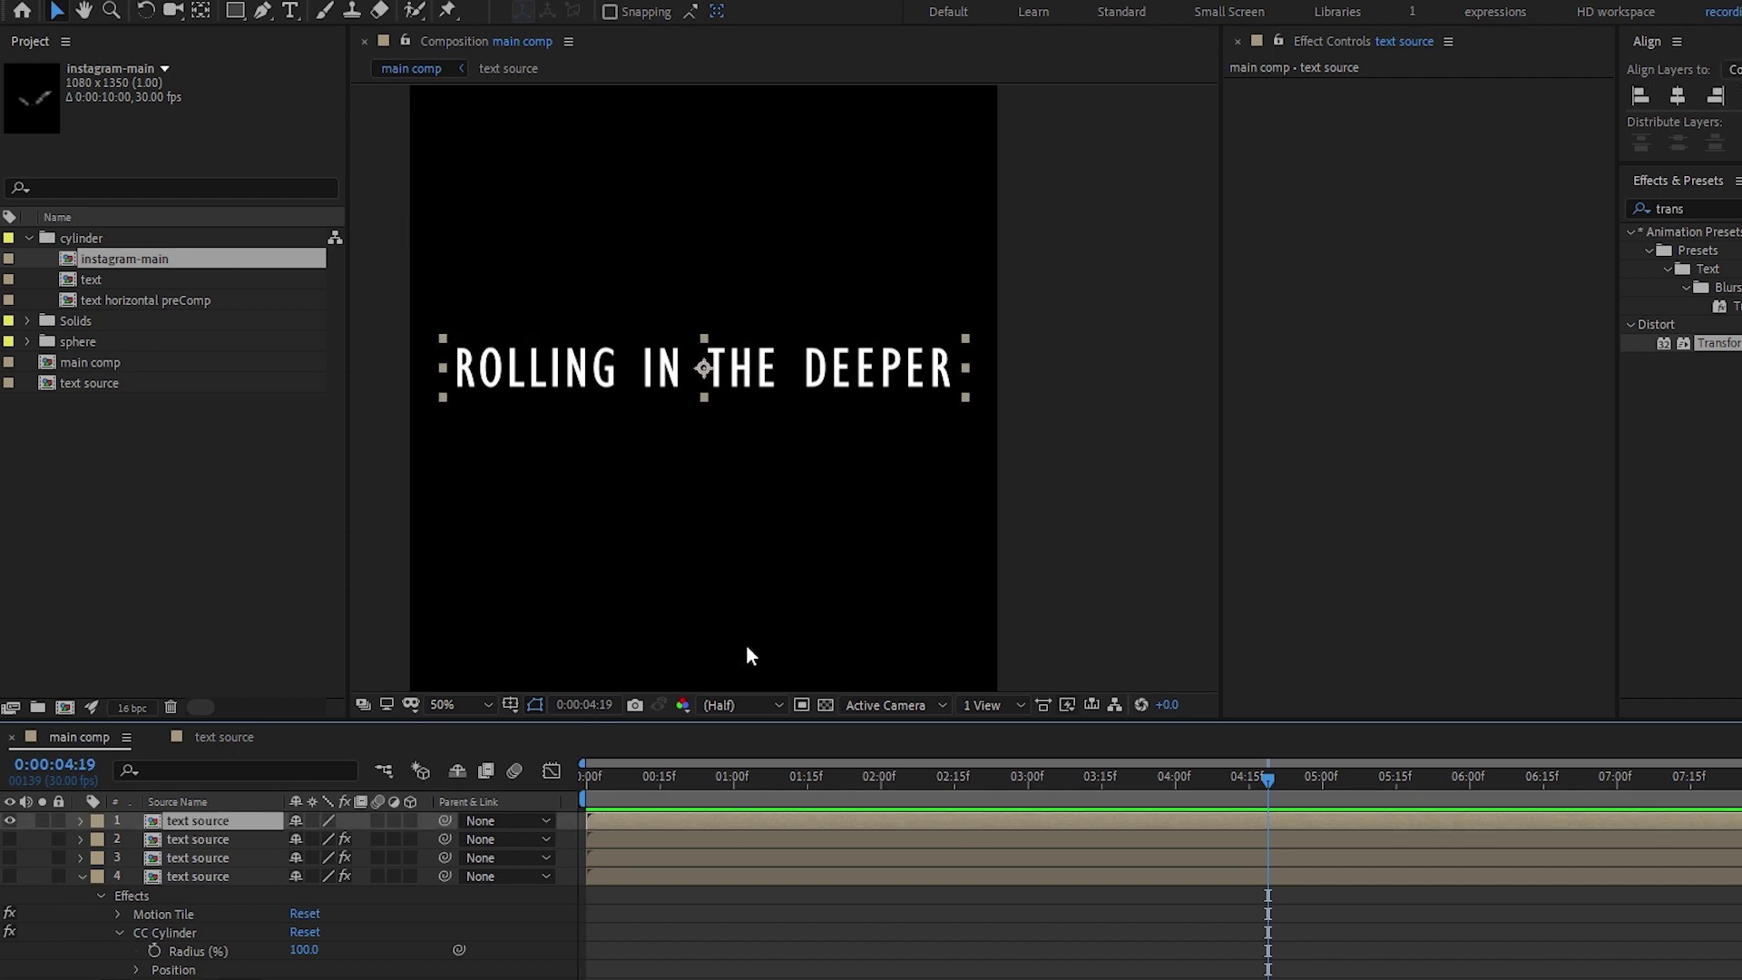
key(ctrl+shift+c)
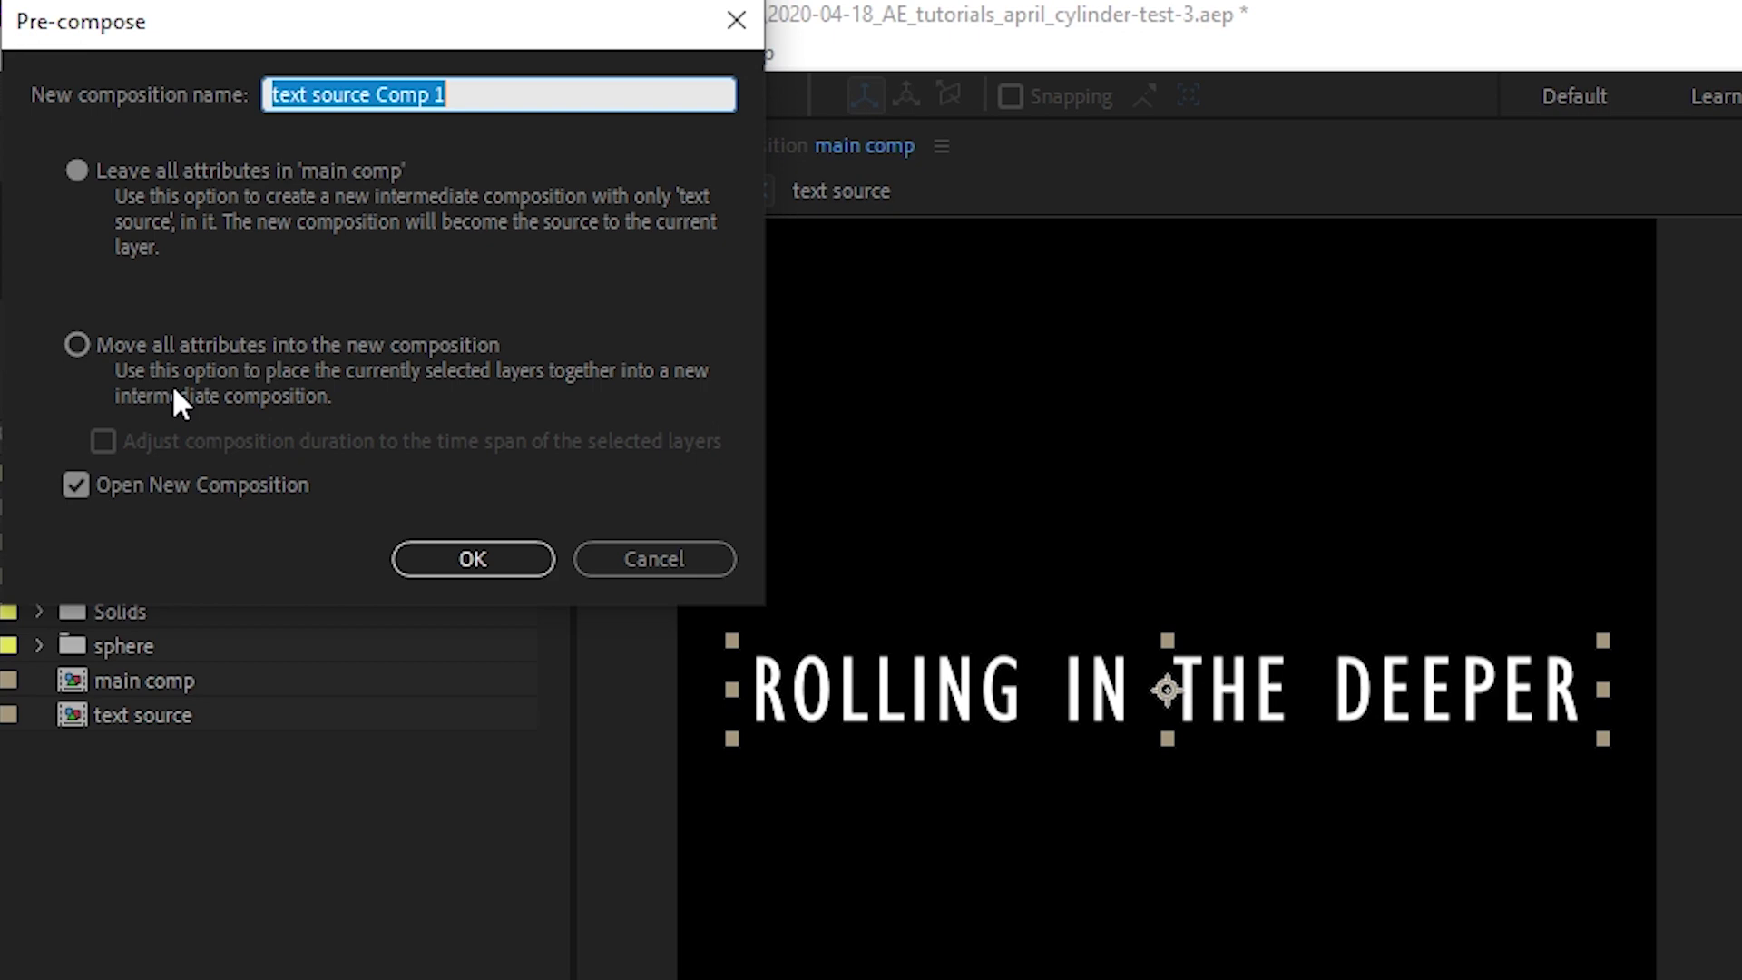
Pre-compose into 'text source Comp 1' moving all attributes, and zoom the viewer to 50%
click(161, 351)
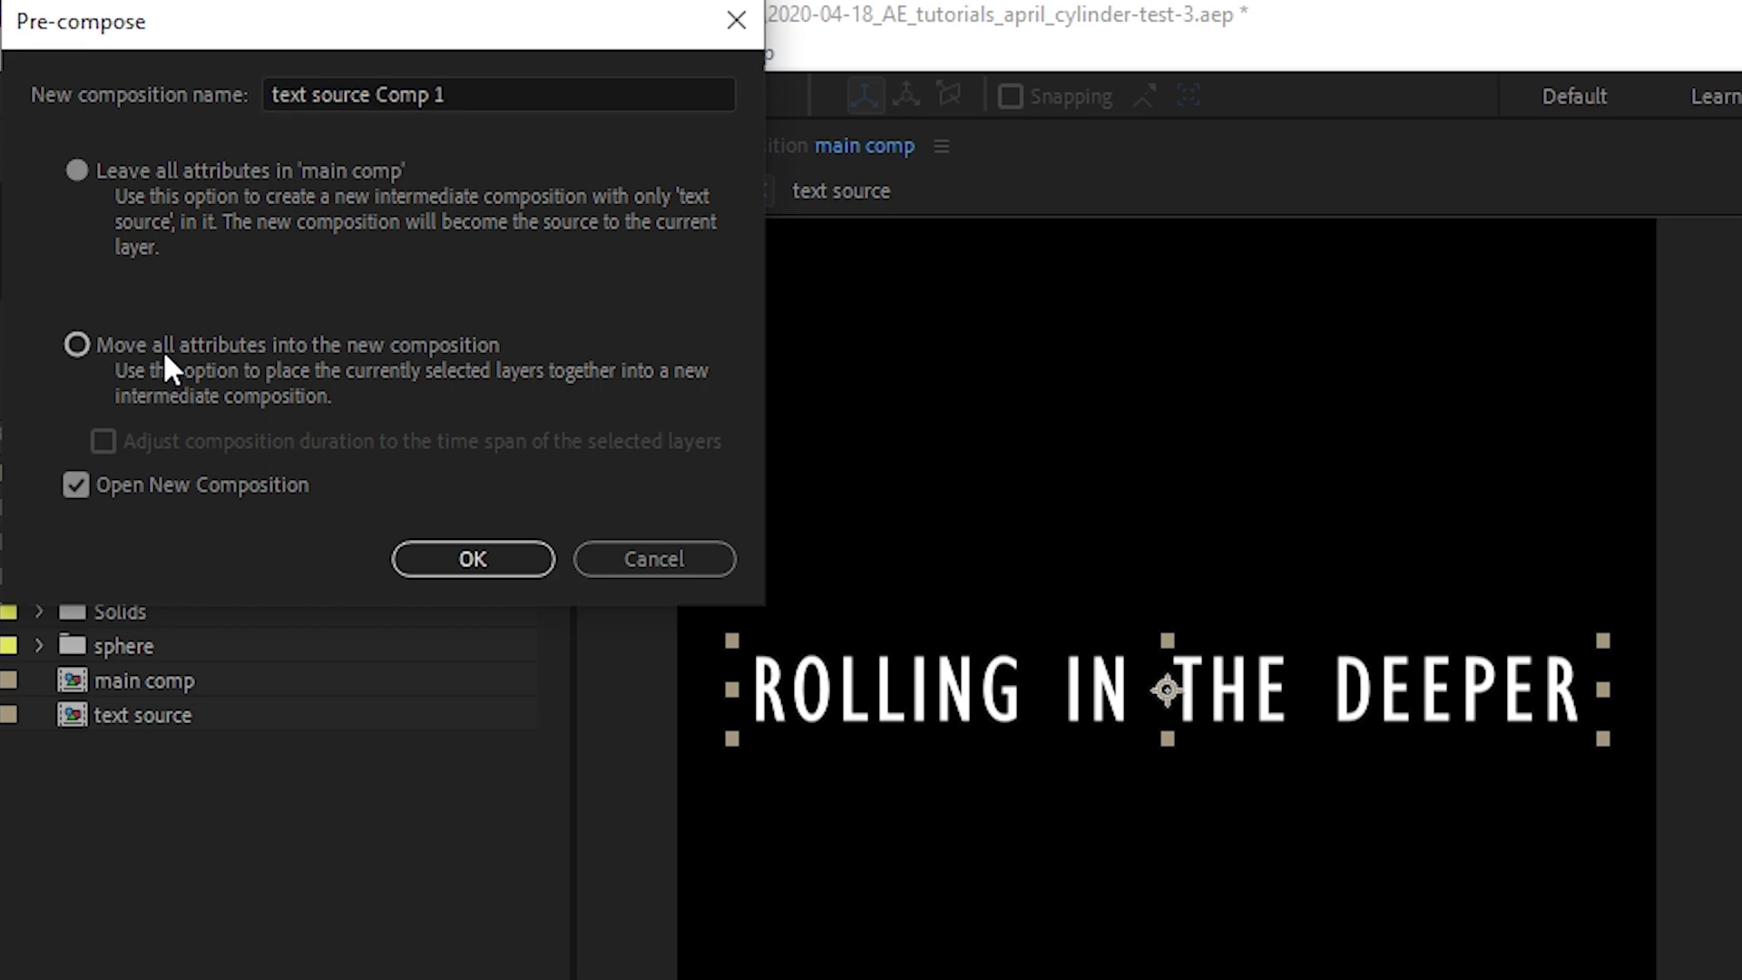
click(505, 562)
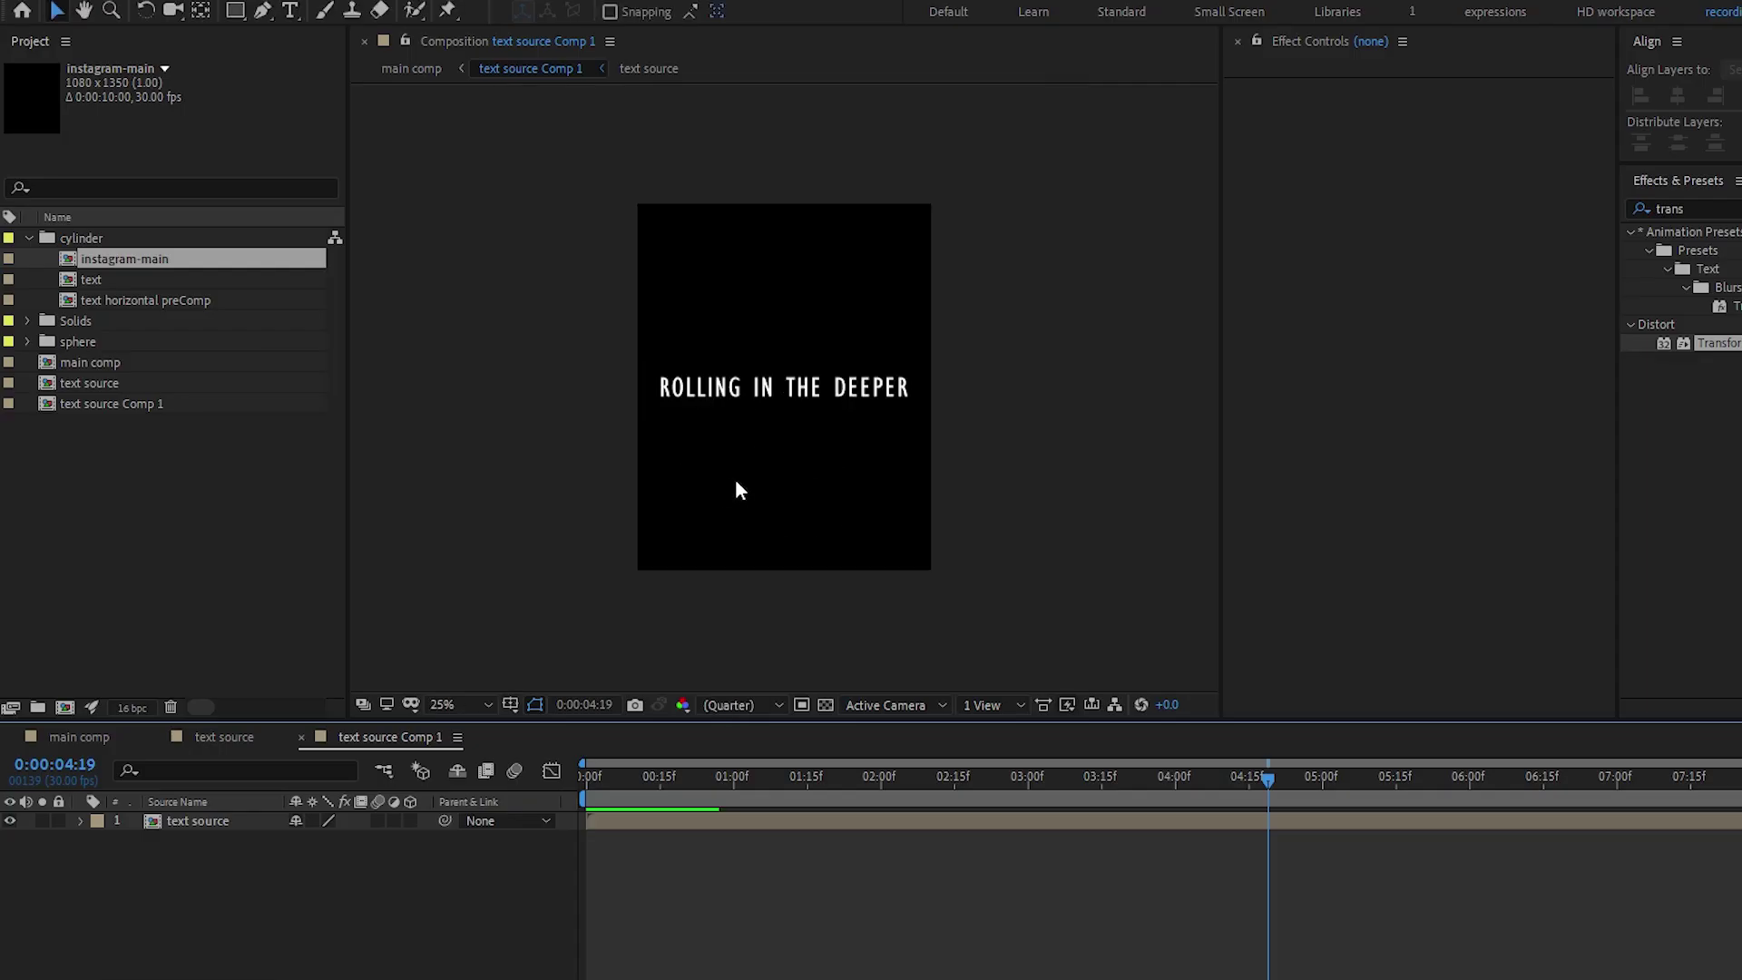
key(period)
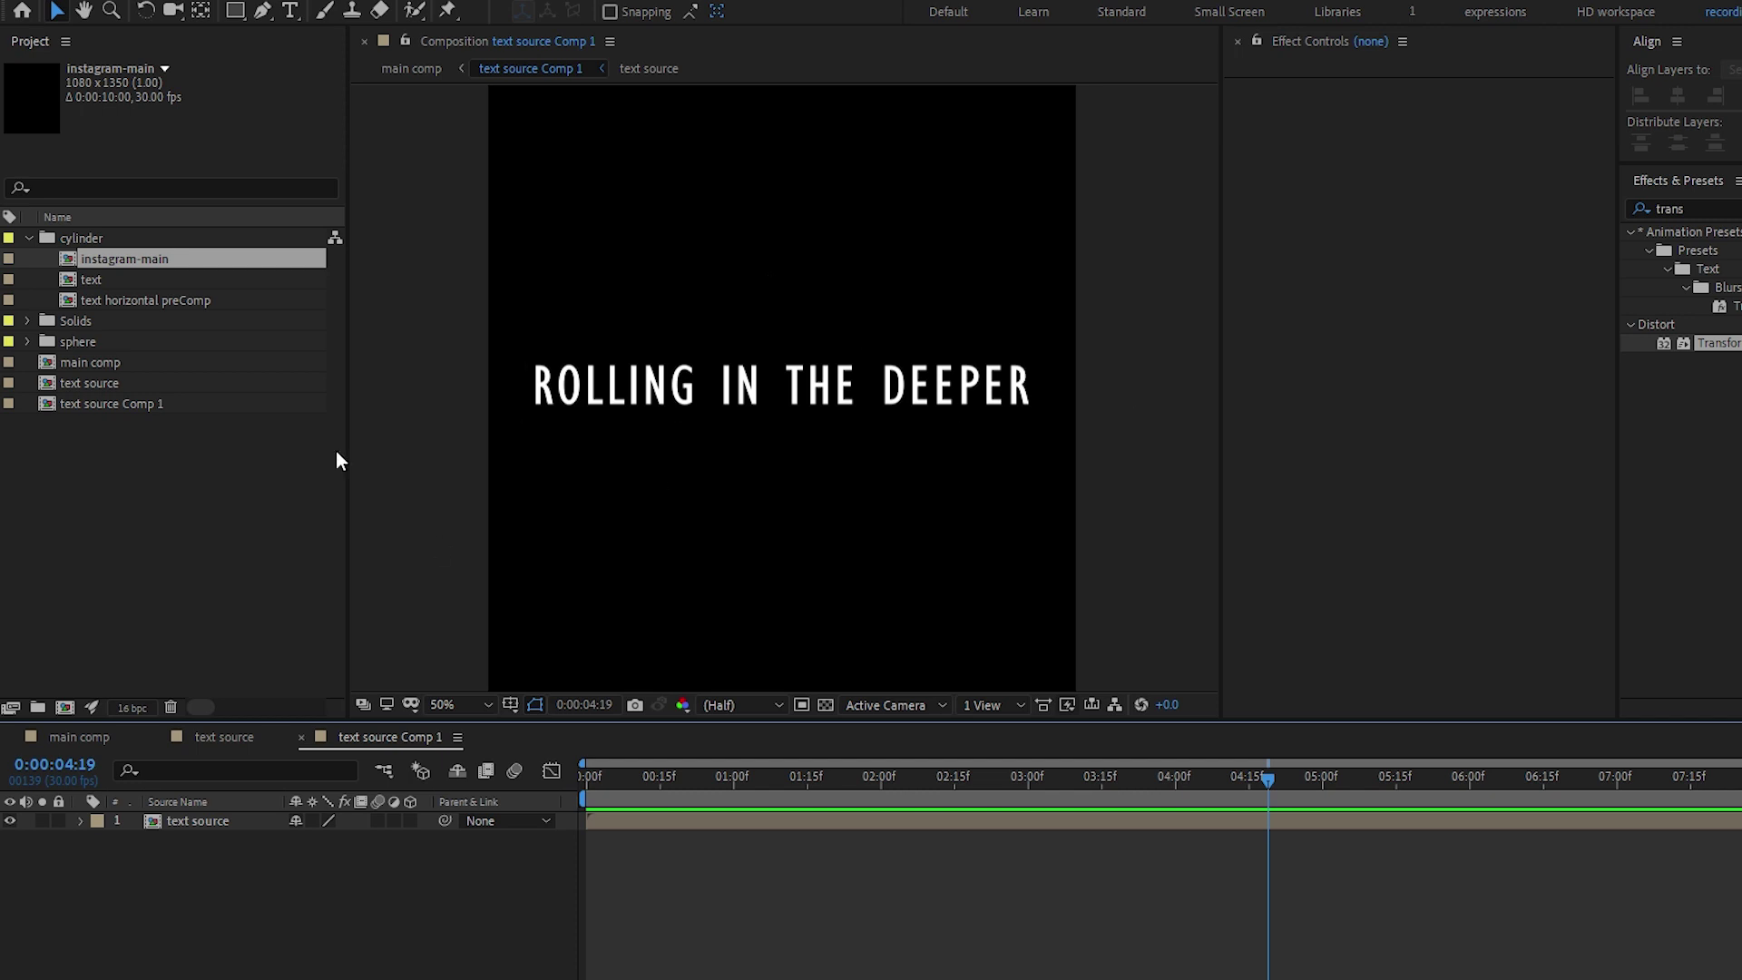
key(Tab)
Return to main comp and apply Motion Tile to the nested layer
click(820, 917)
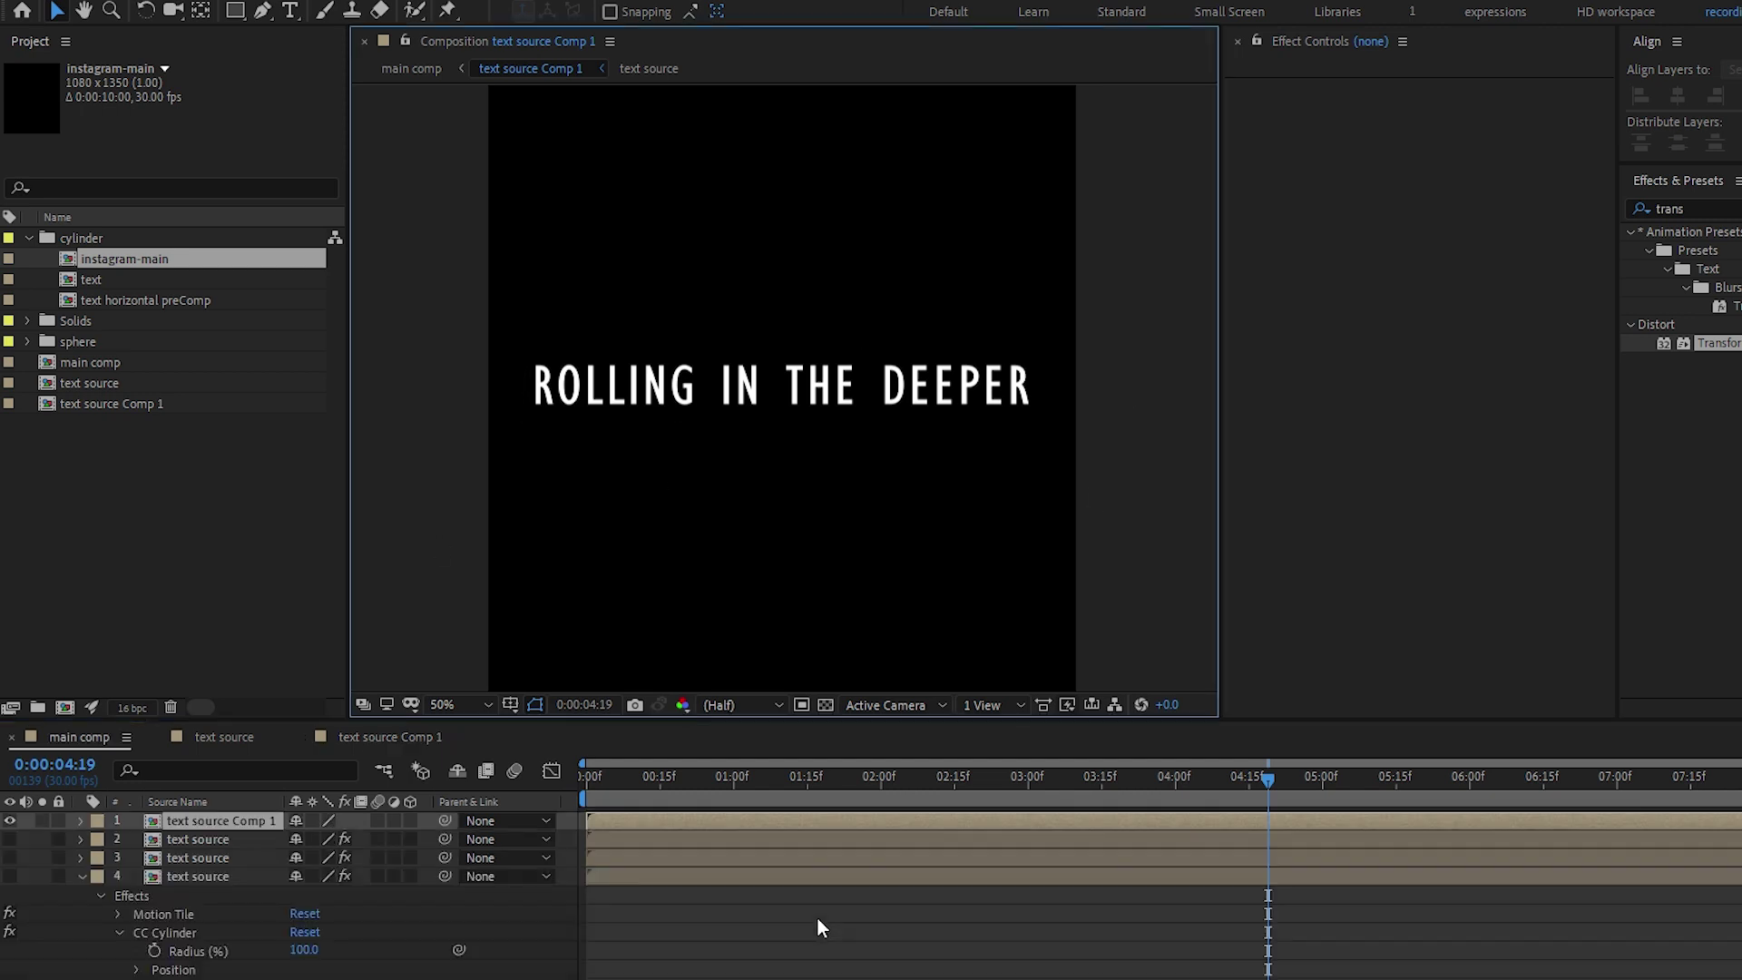
text(motio)
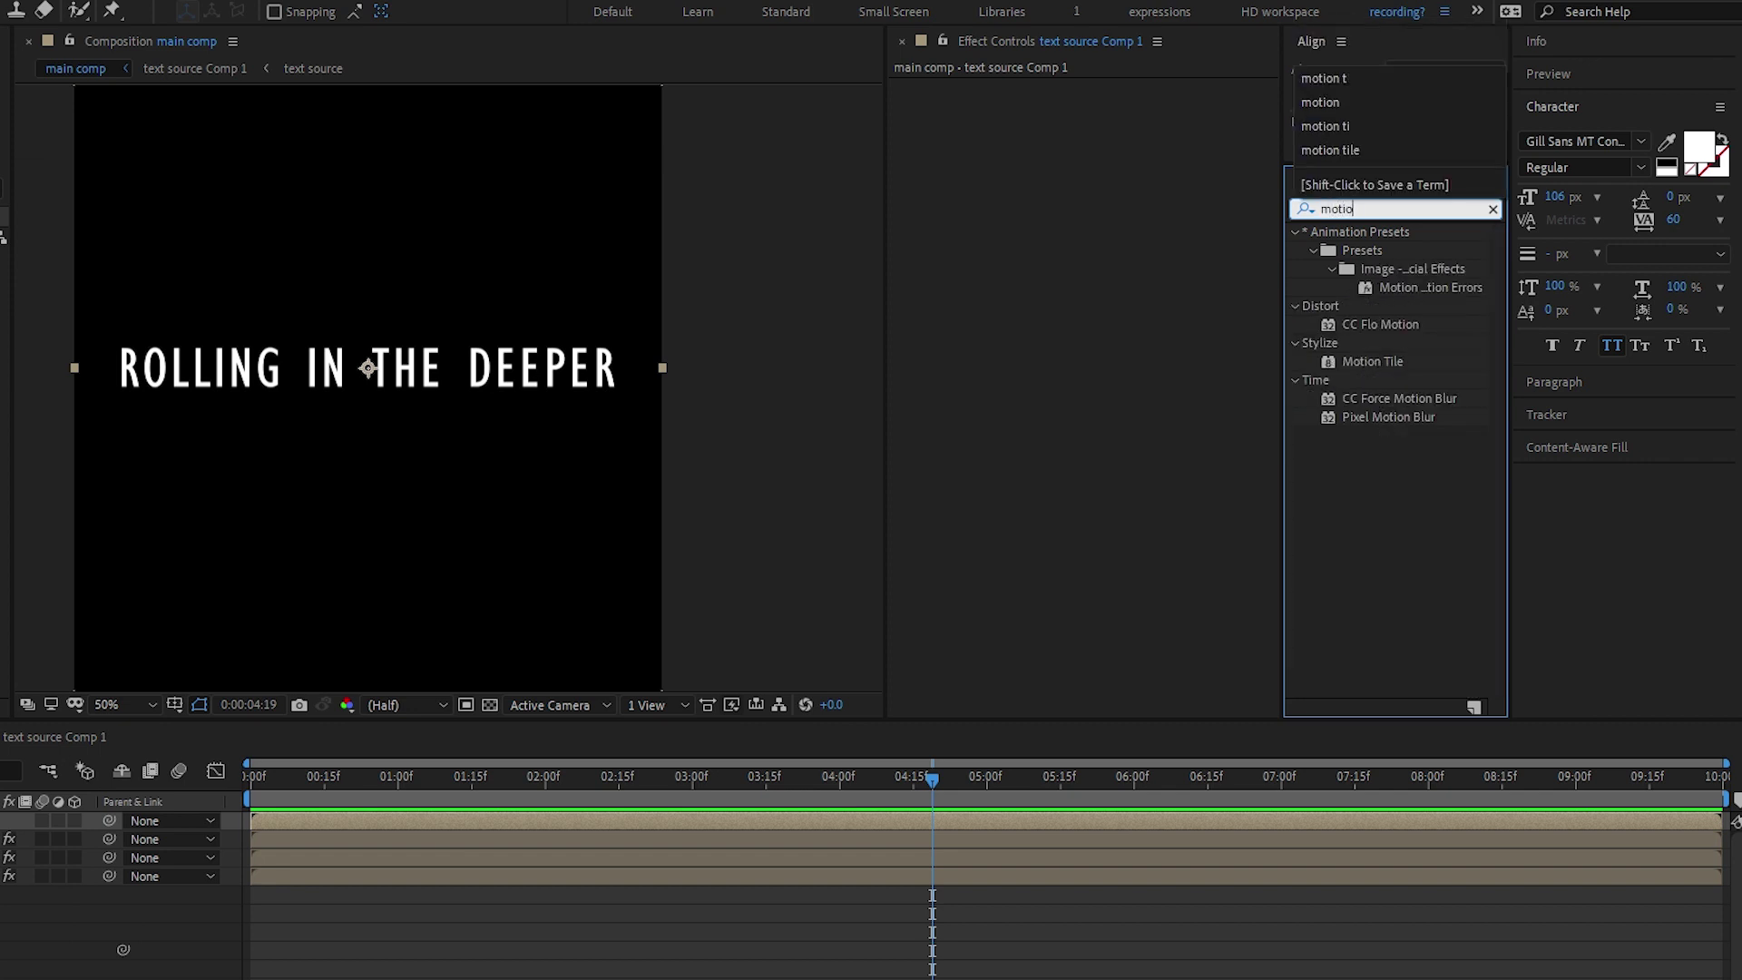
text(n)
double_click(1372, 361)
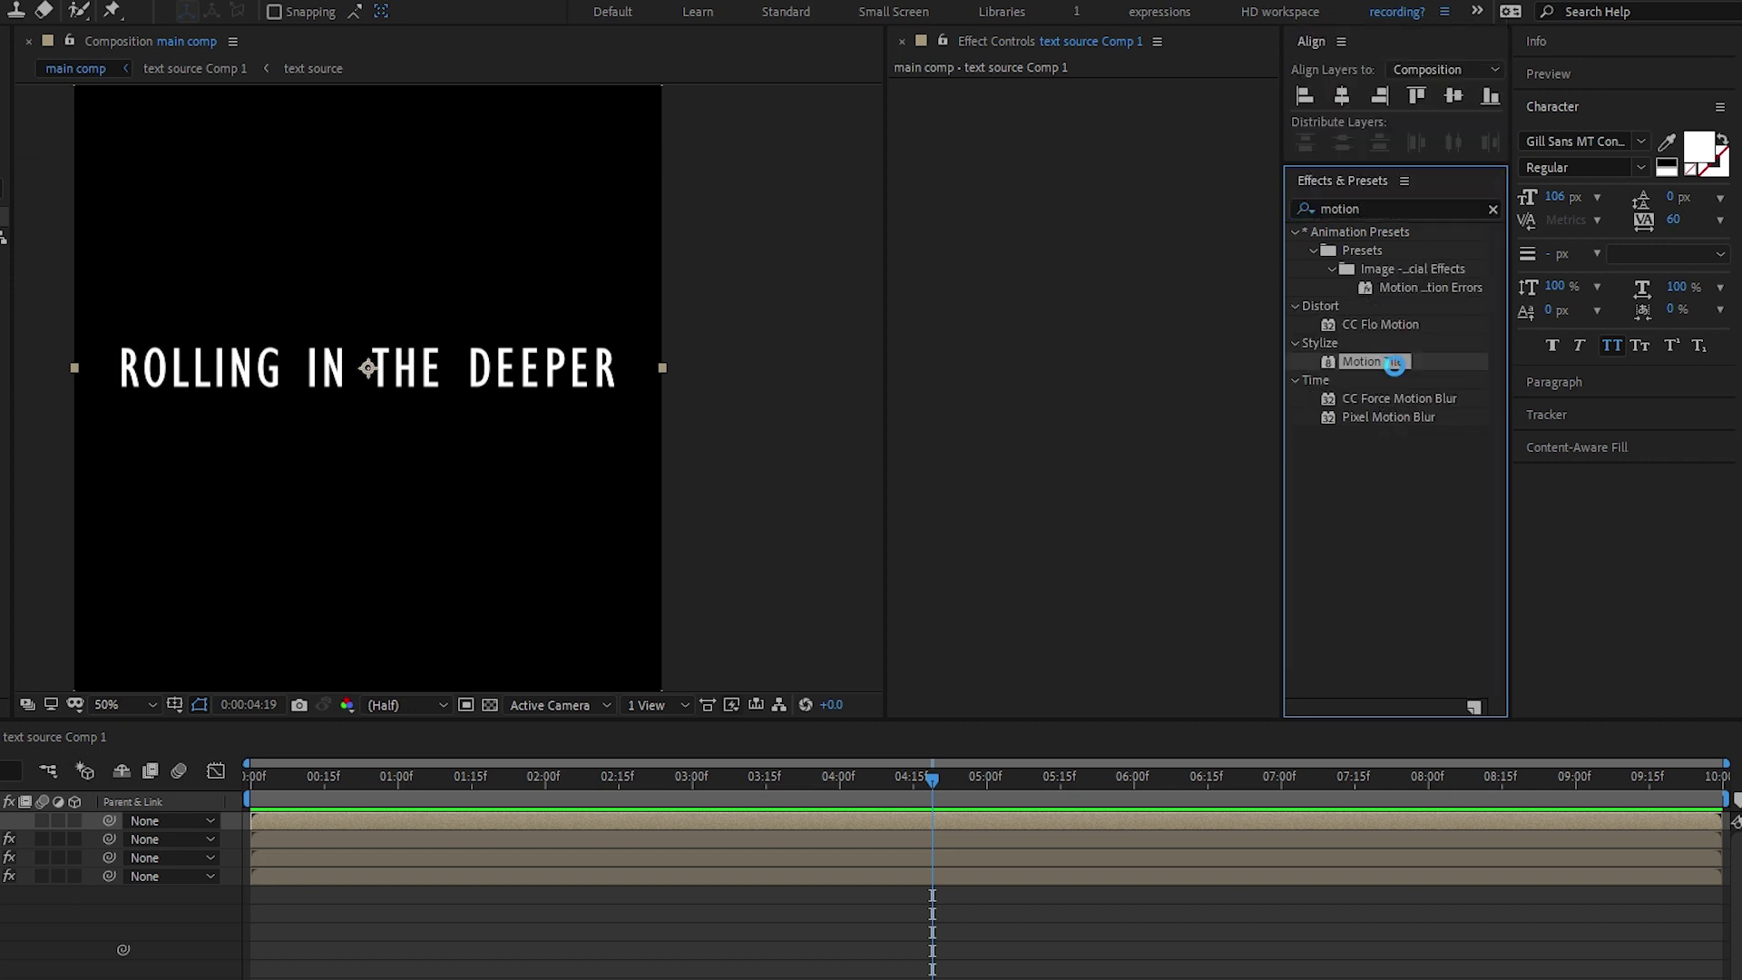
Apply CC Cylinder to the nested layer
click(1299, 210)
text(cyl)
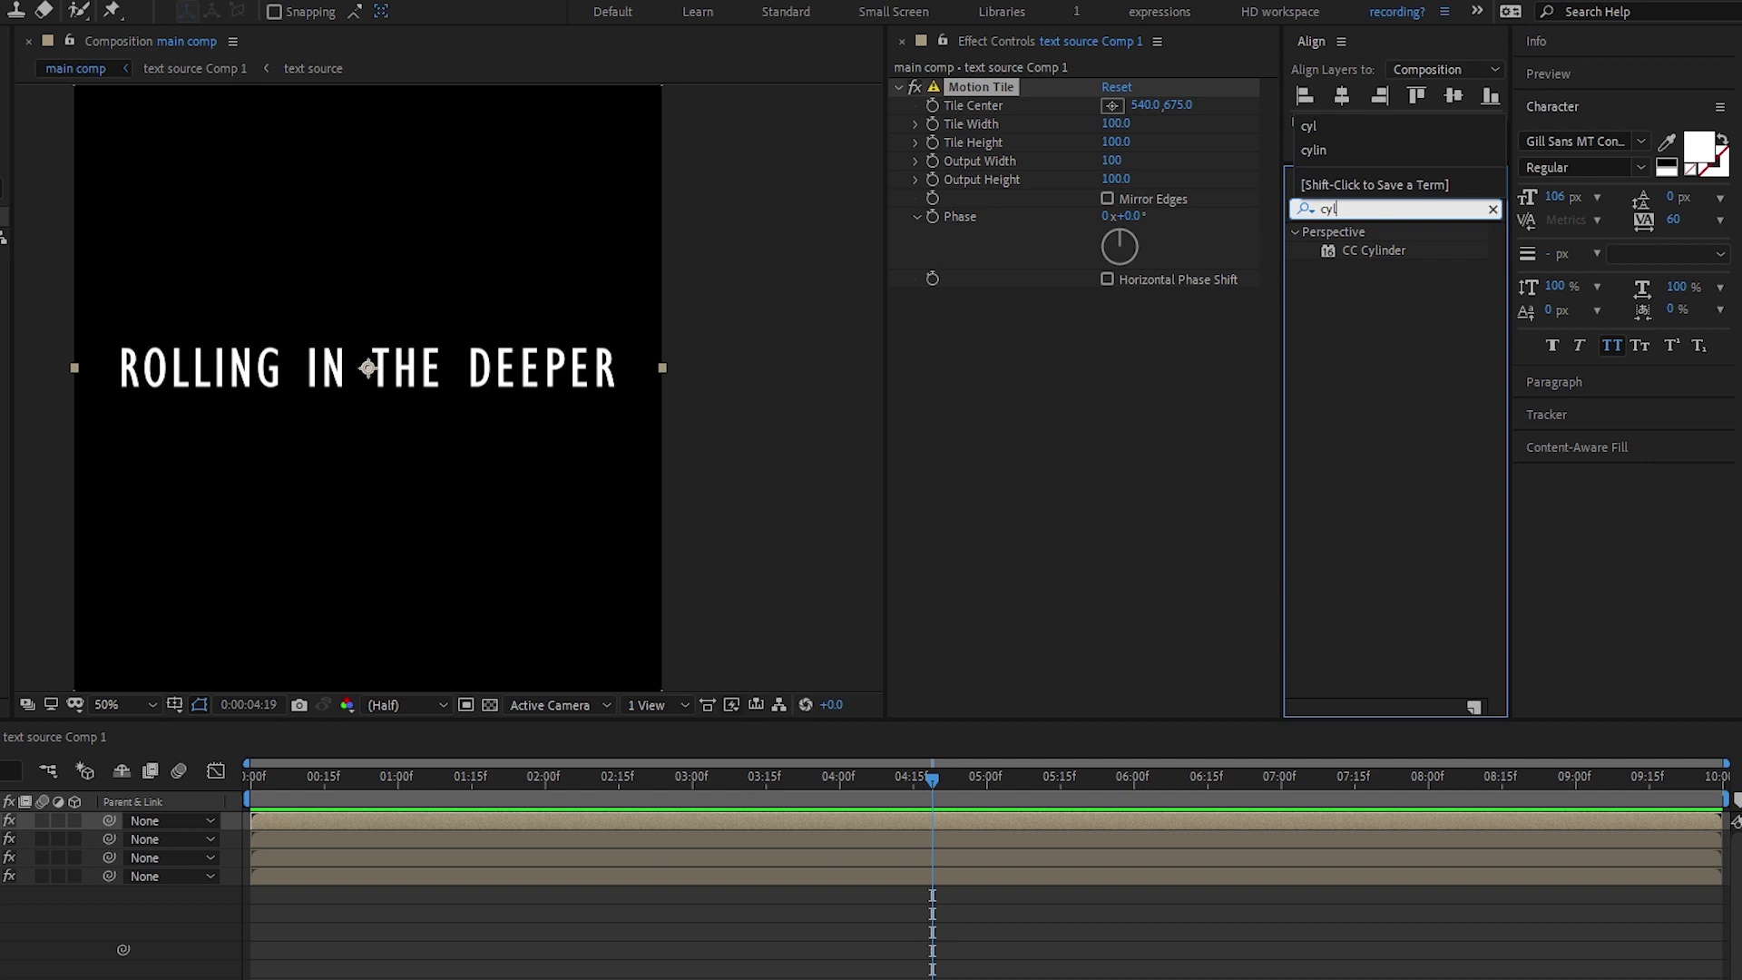
double_click(1388, 249)
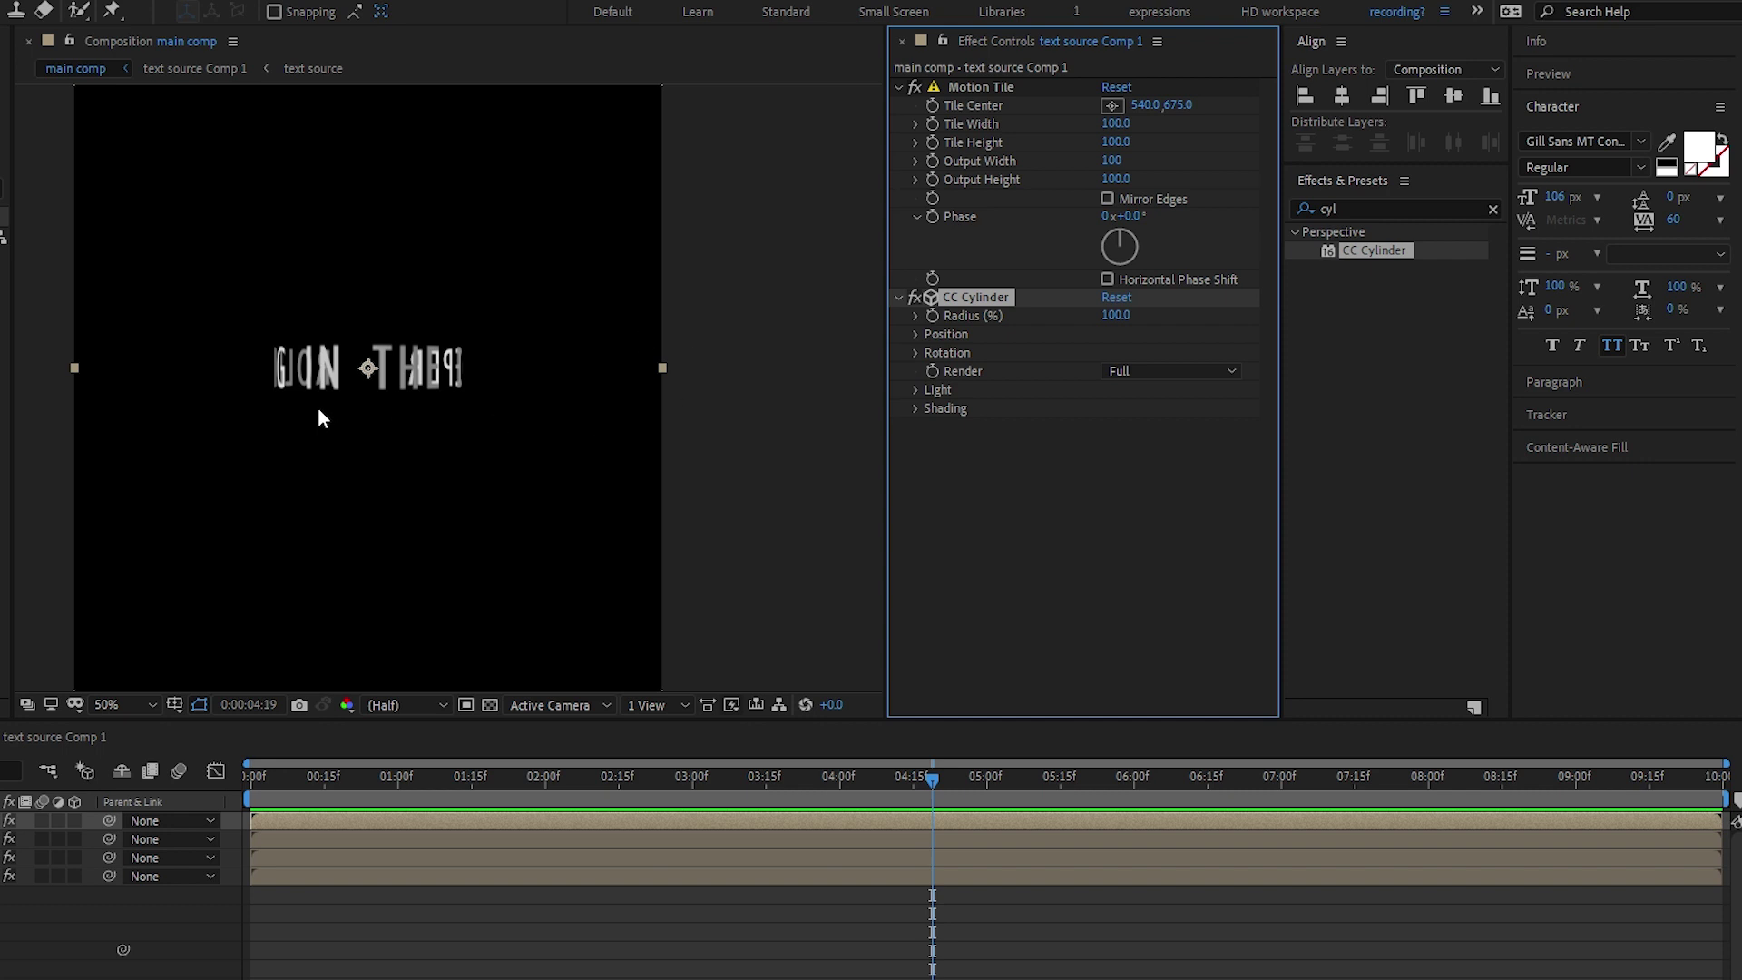
Set CC Cylinder Rotation X to -54° and copy the time * 360 / 10 expression
click(913, 354)
drag(1140, 368, 1109, 370)
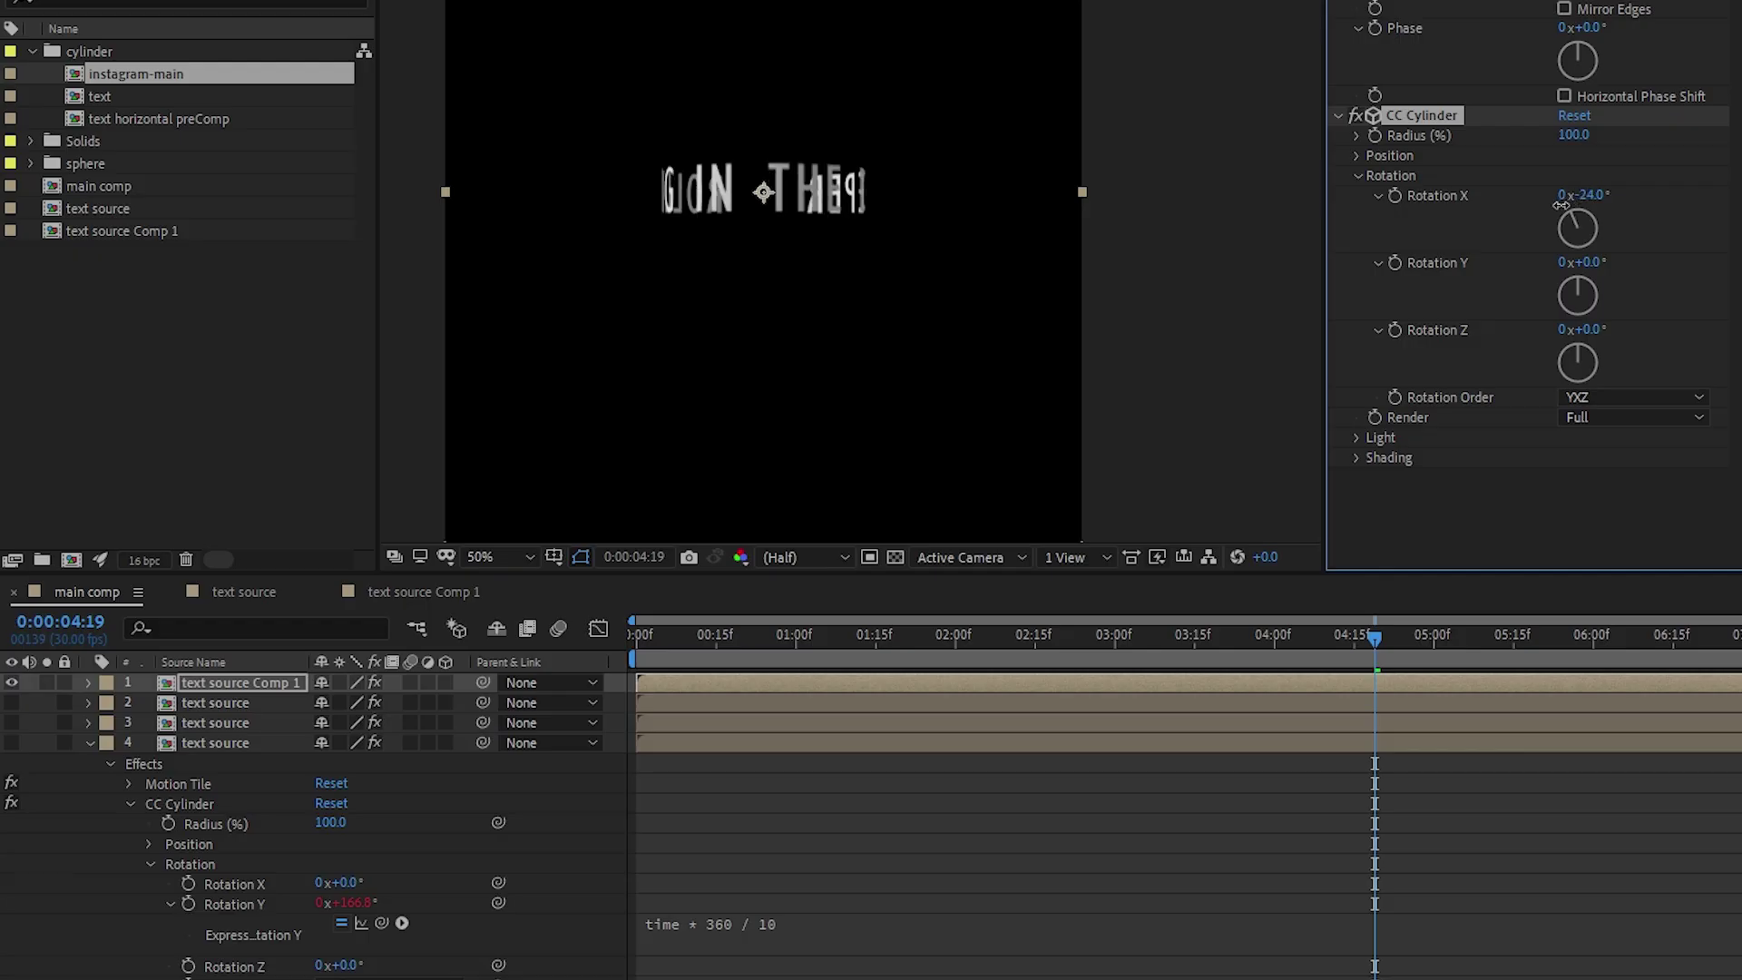
drag(1561, 205, 1533, 205)
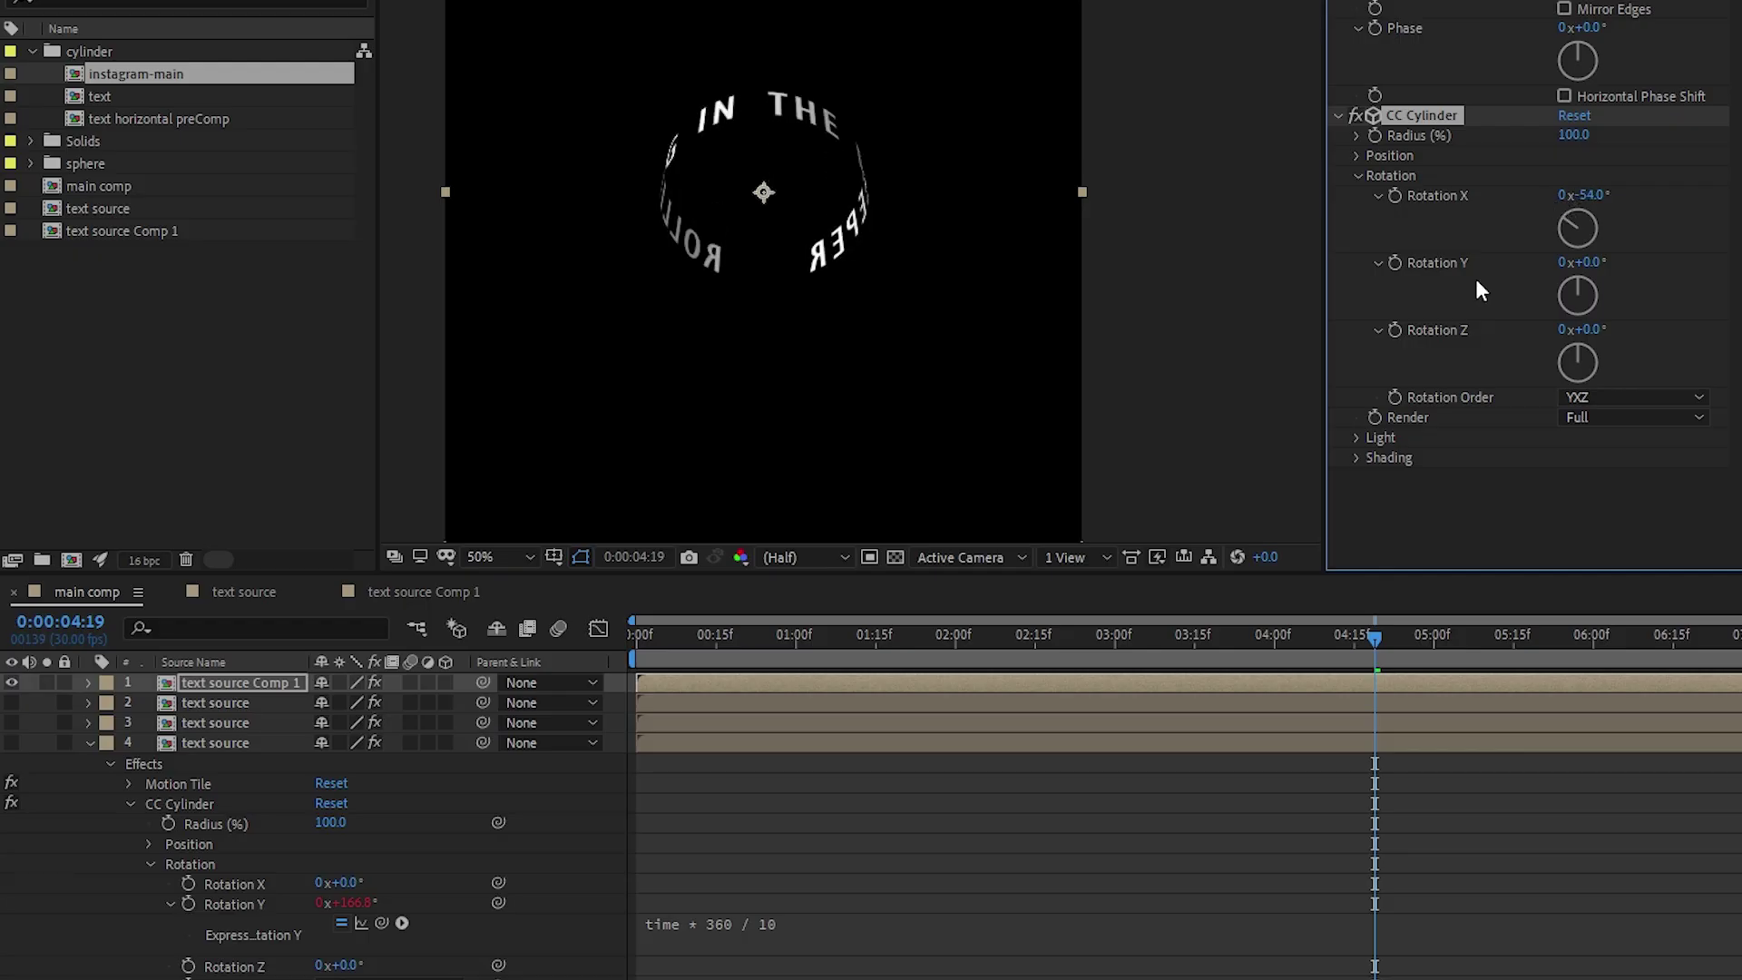
click(718, 927)
key(ctrl+c)
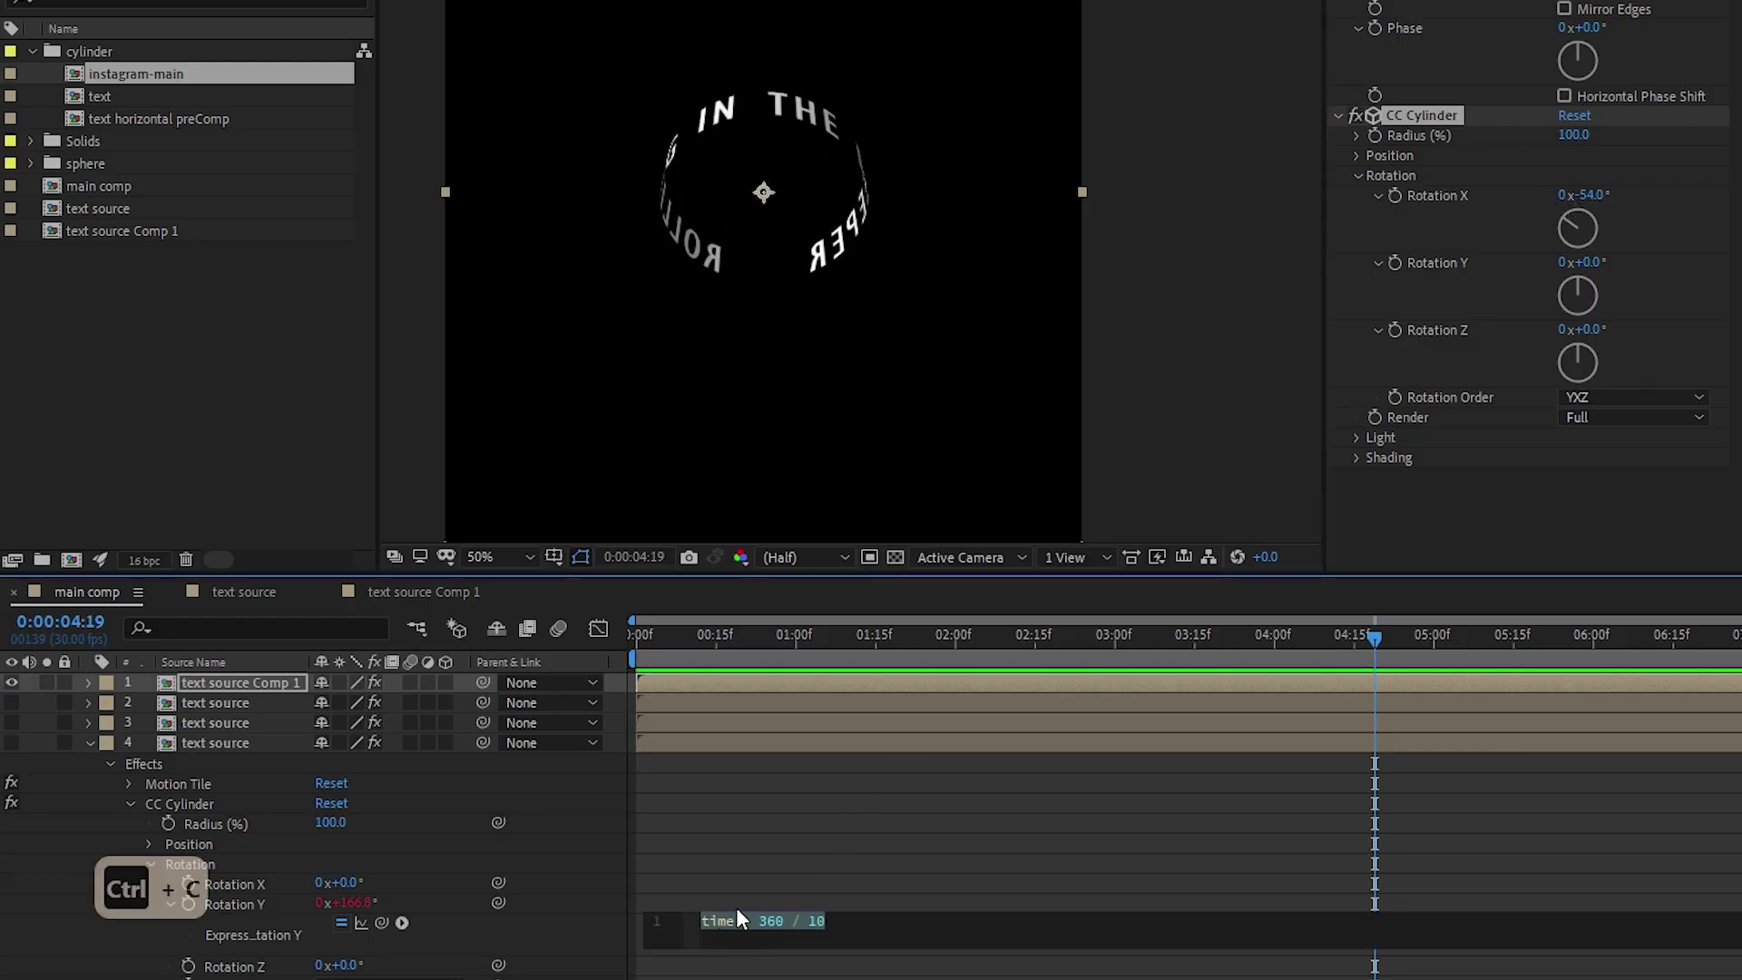
click(562, 849)
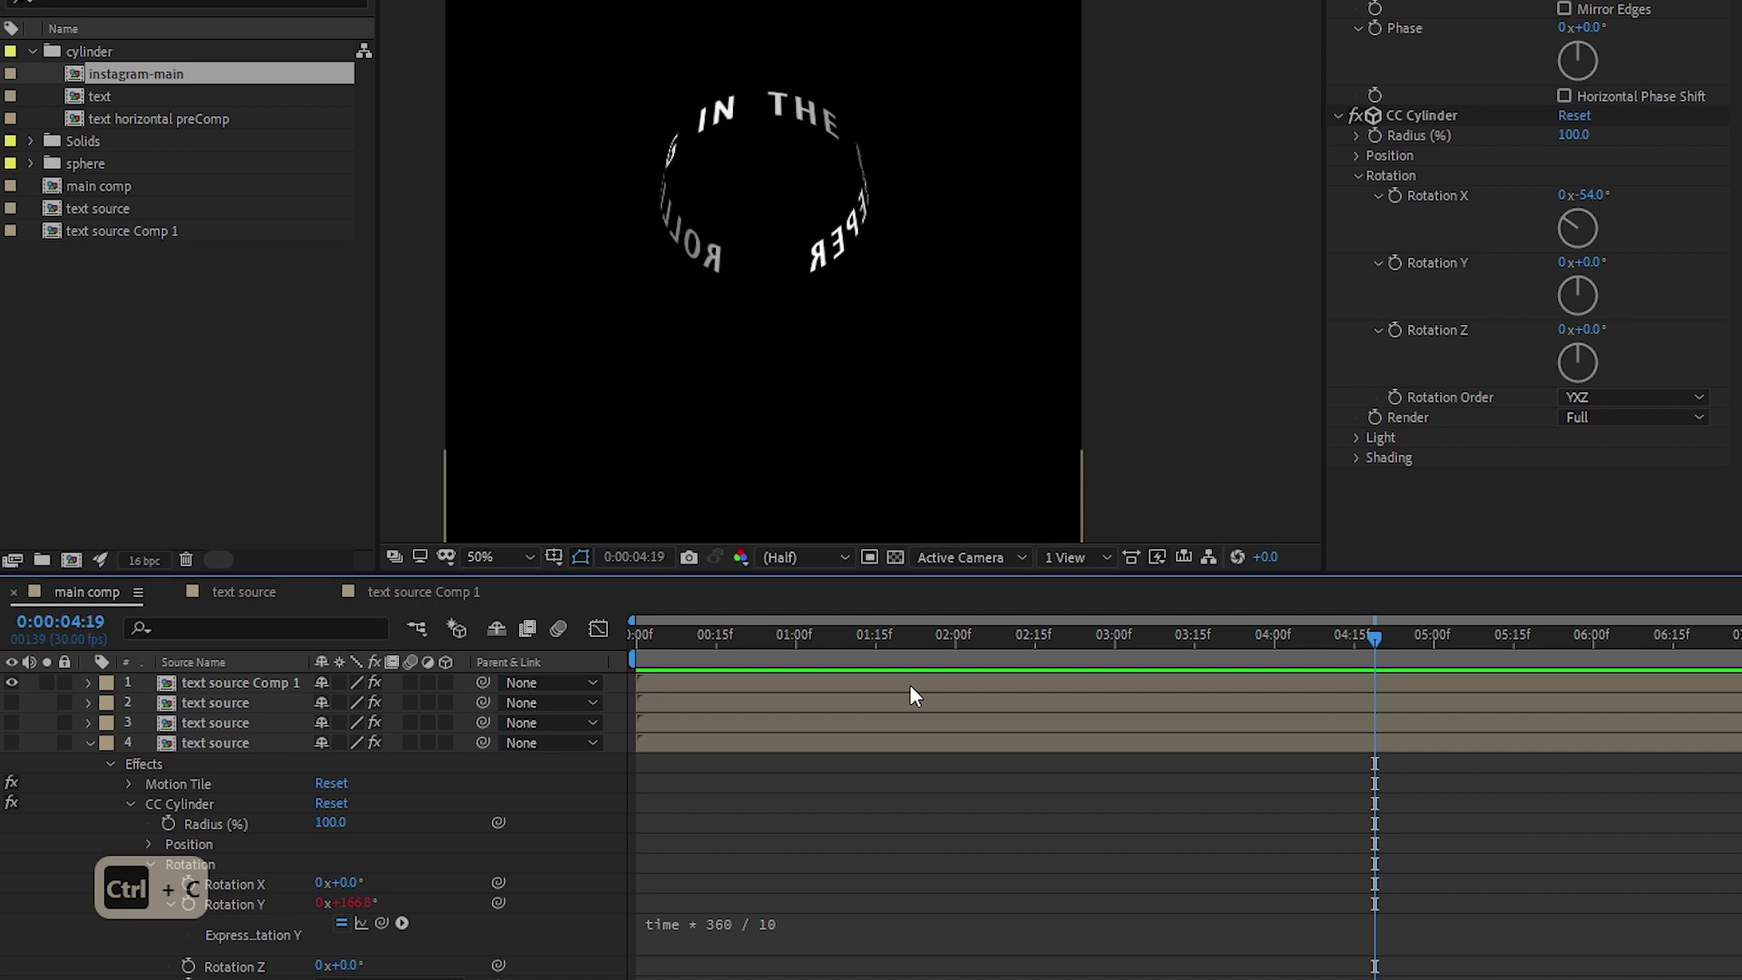
Paste time * 360 / 10 into Rotation X, Y and Z, then preview from 0:00:00:00
alt+click(1393, 196)
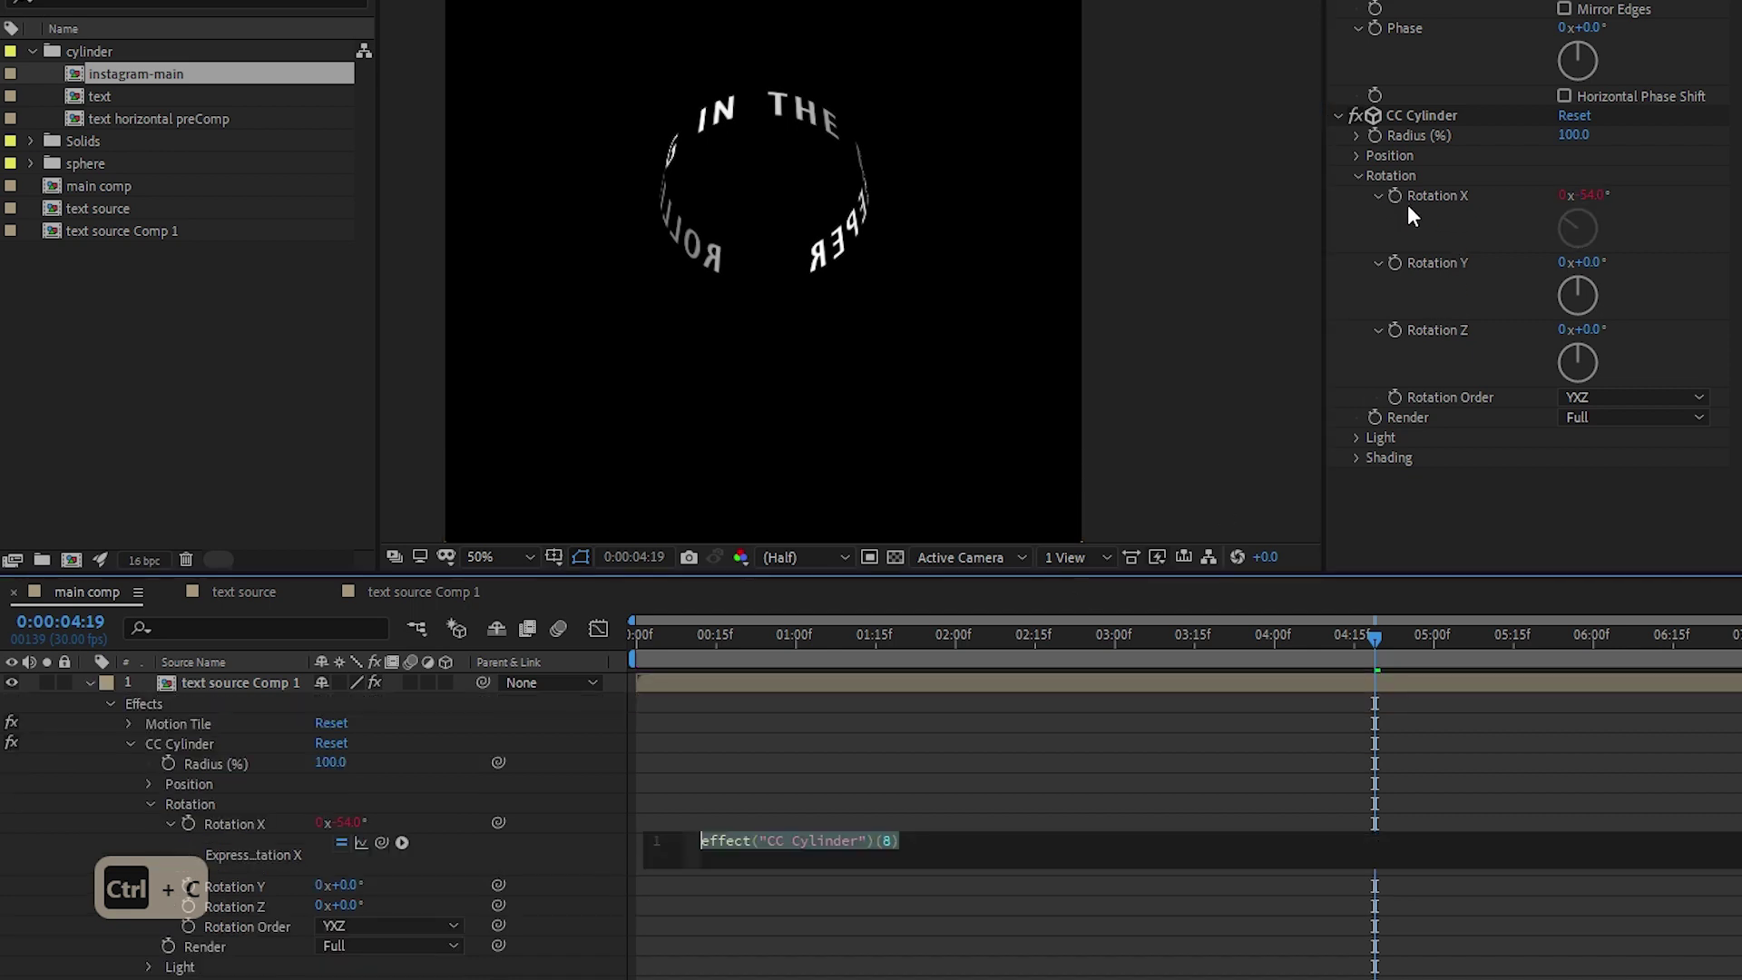
key(ctrl+v)
key(Return)
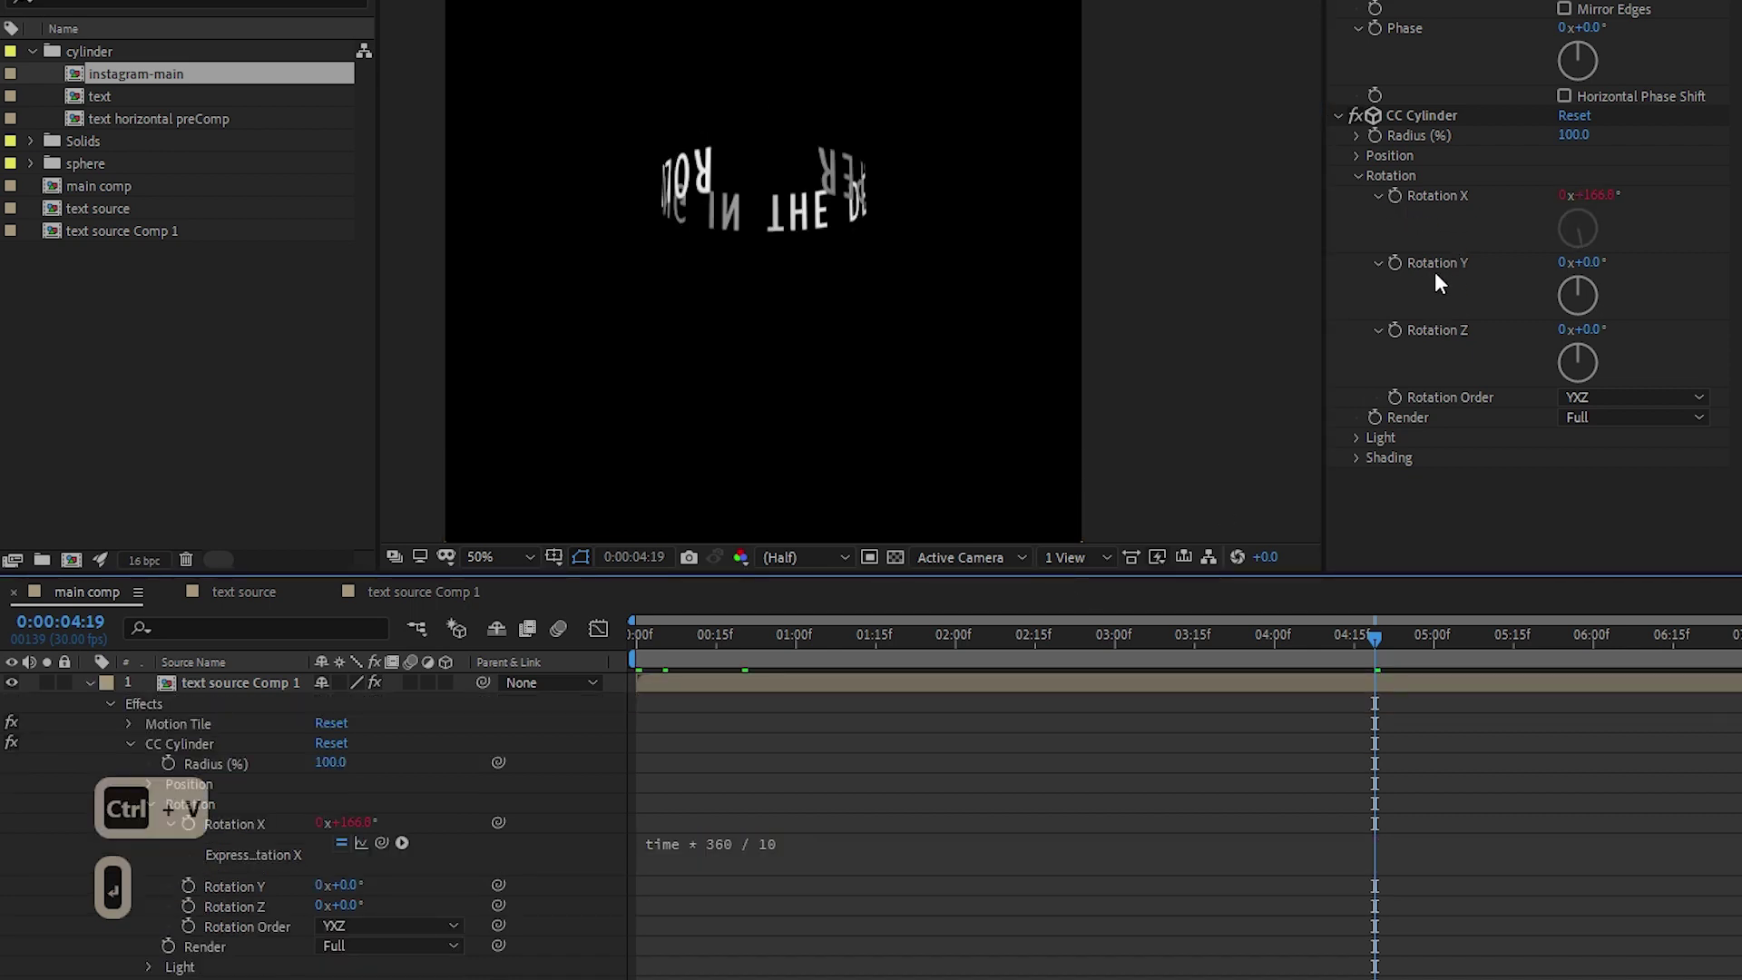
alt+click(1394, 263)
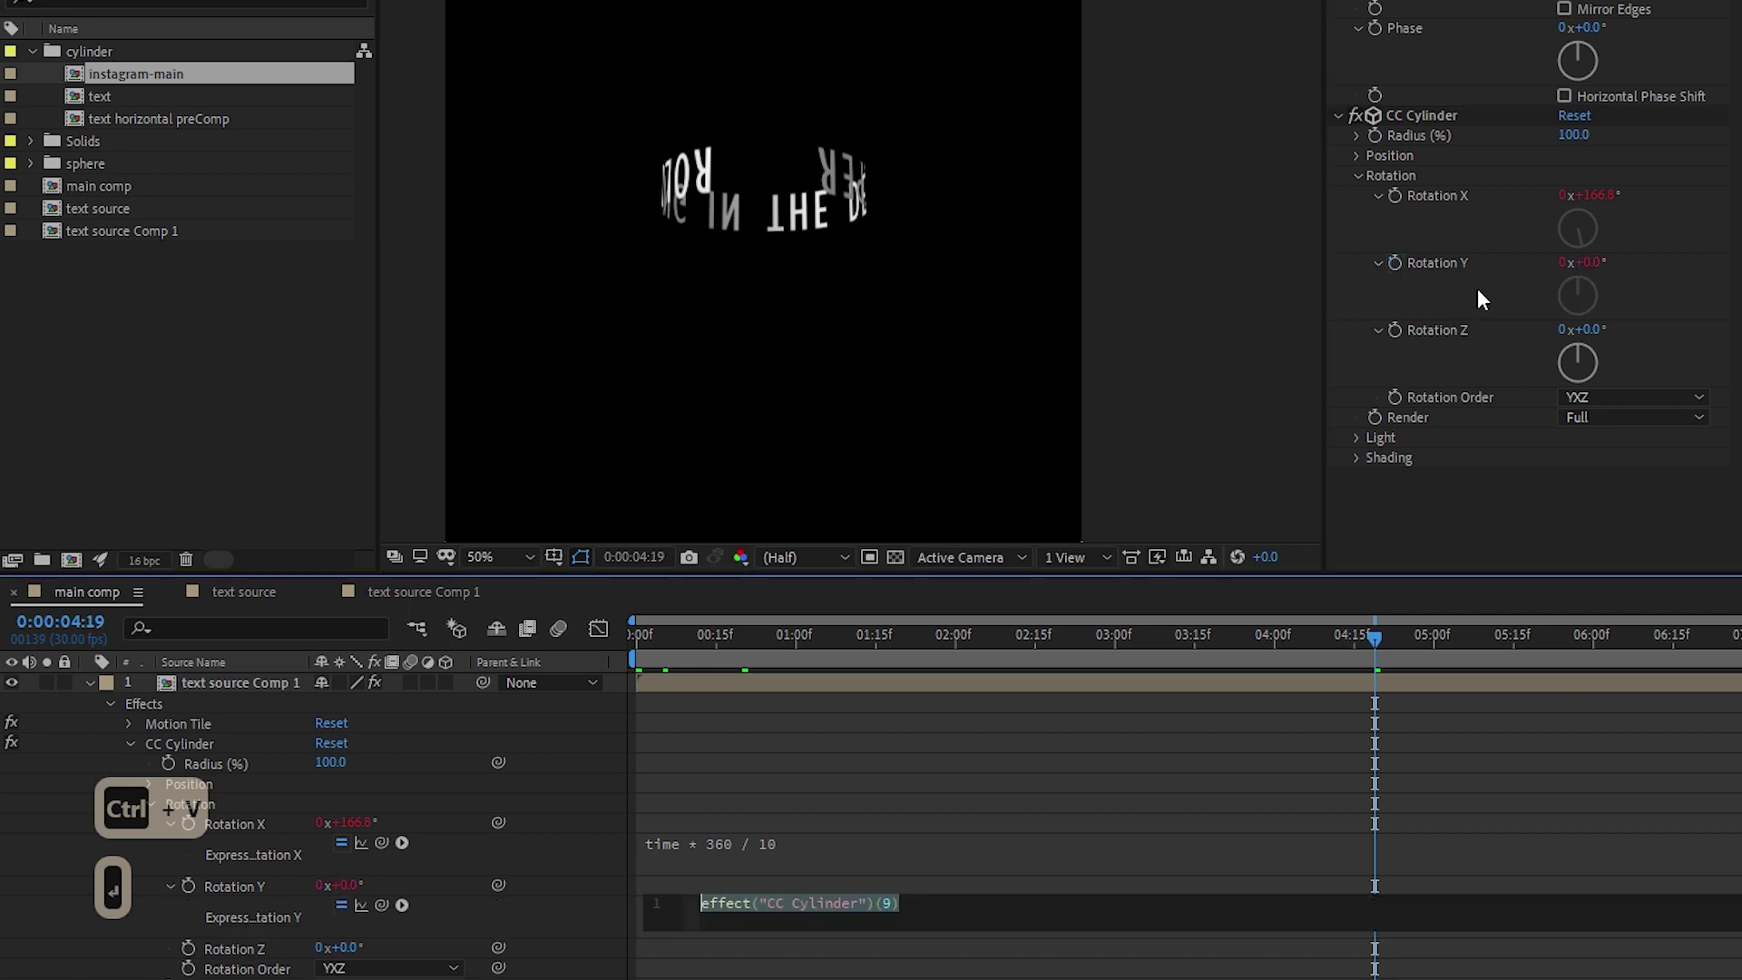
key(ctrl+v)
key(Return)
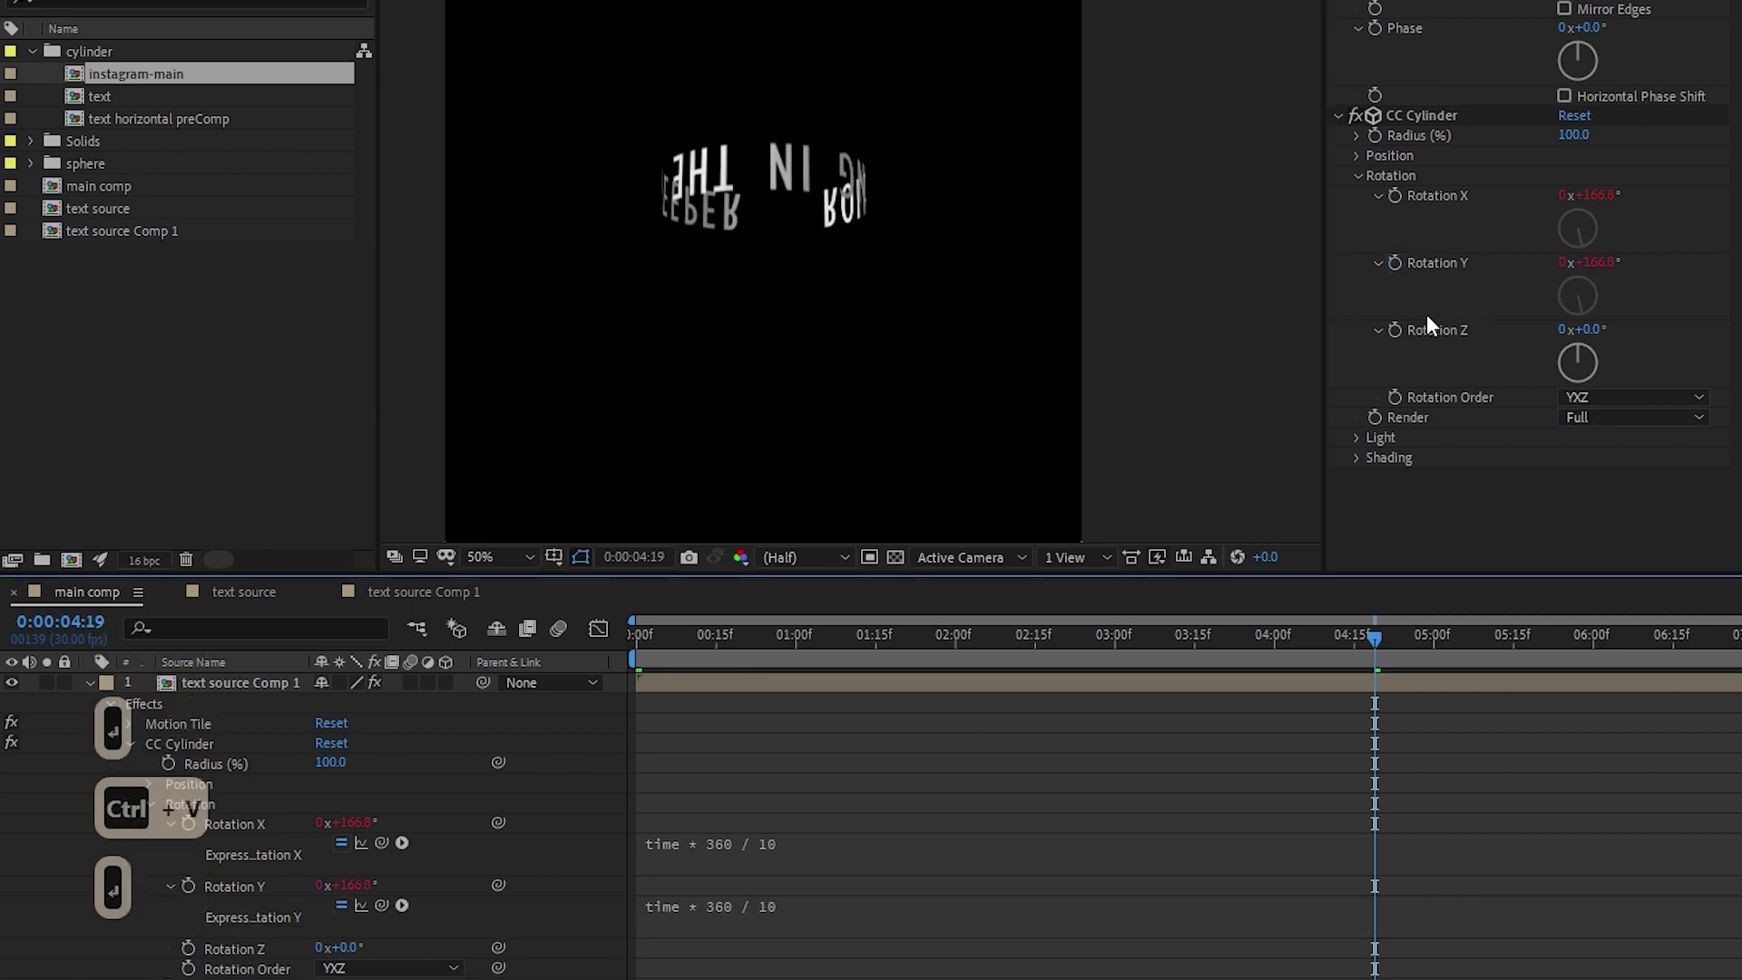
alt+click(1395, 330)
text(time * 360 / 10)
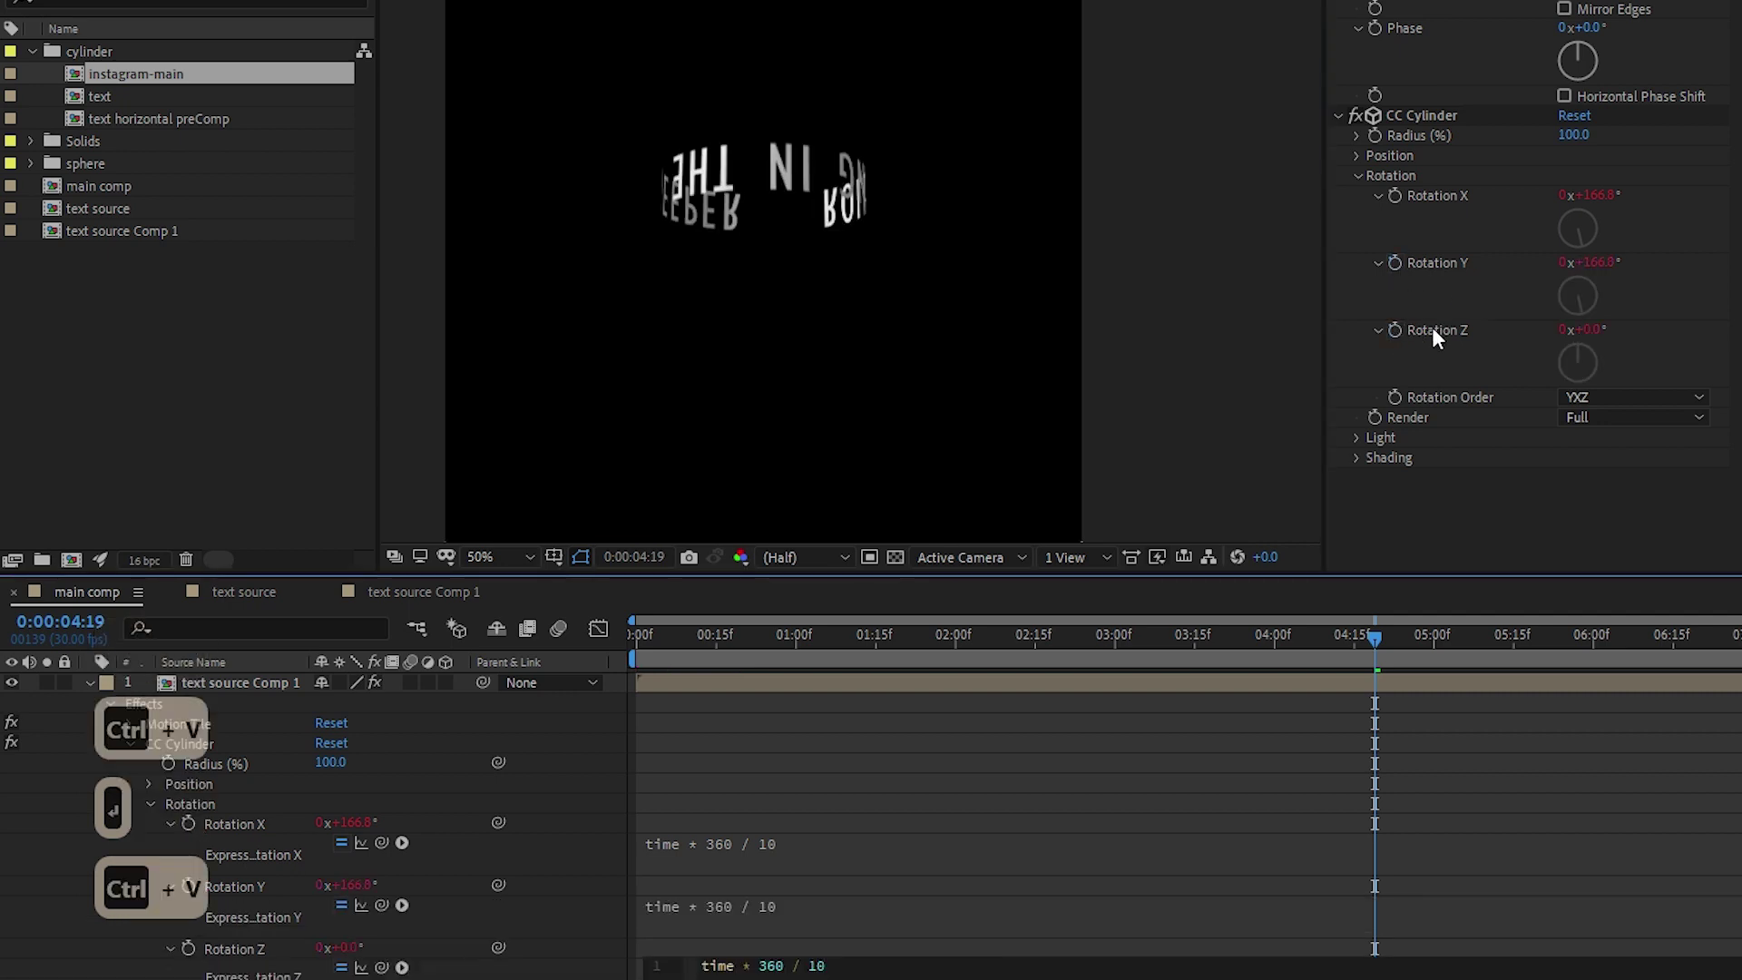
key(Return)
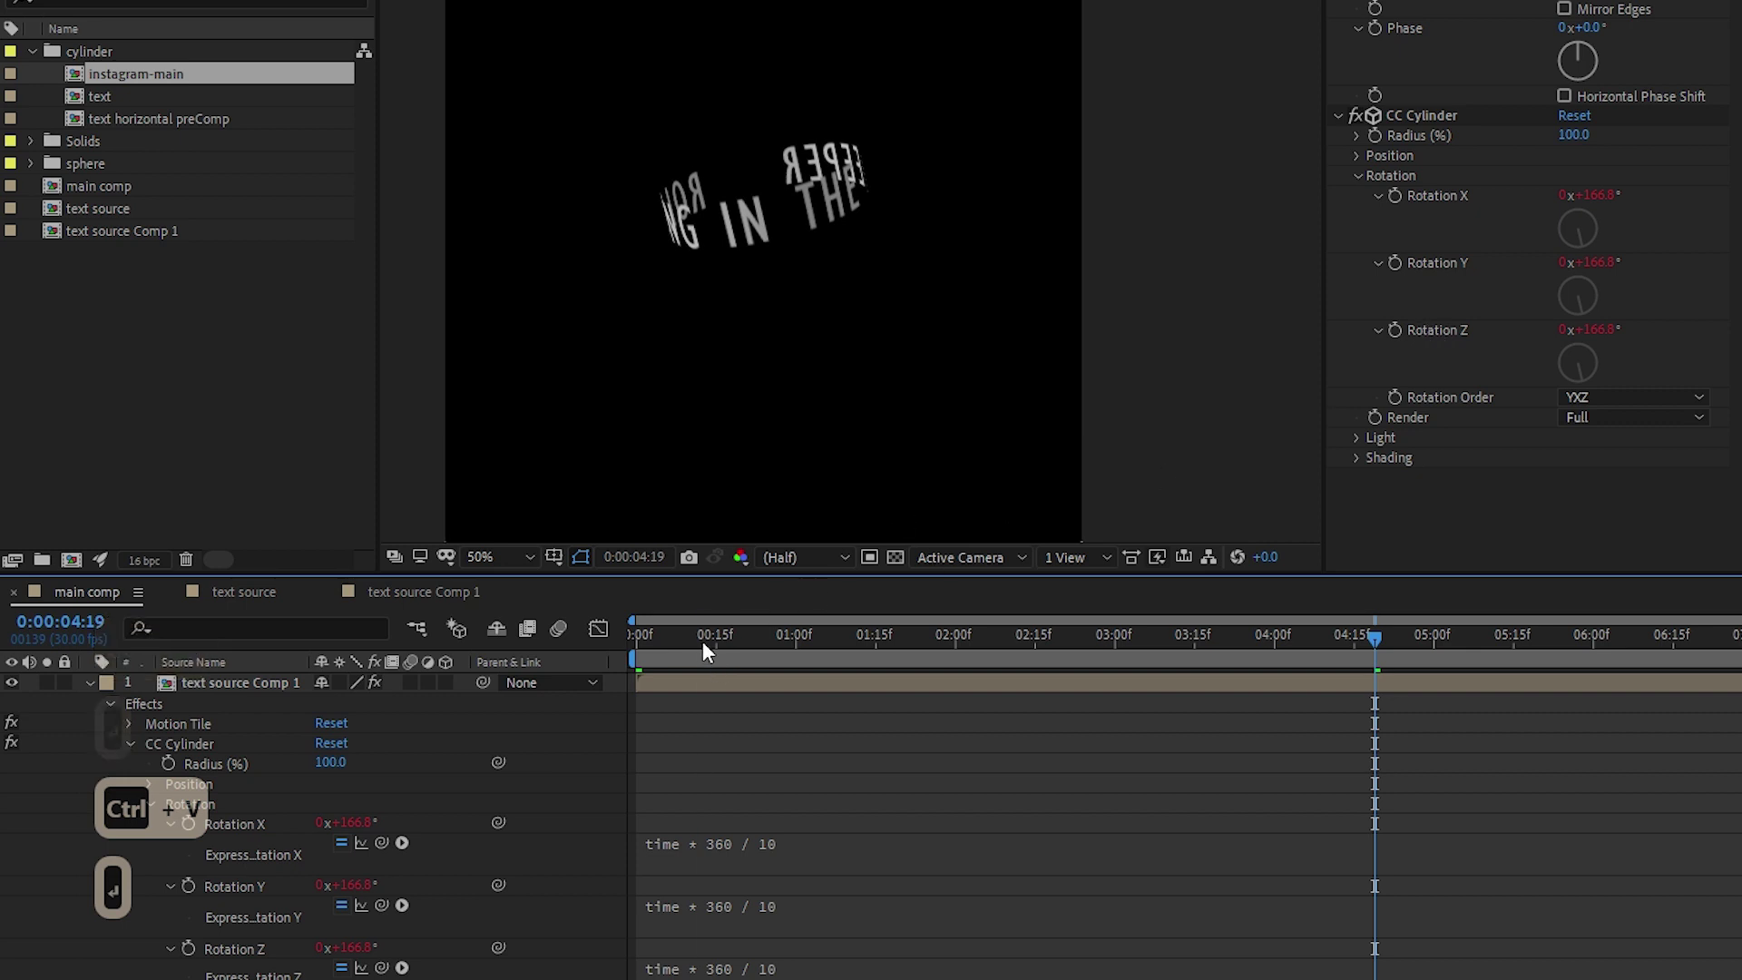
drag(702, 640, 503, 667)
key(space)
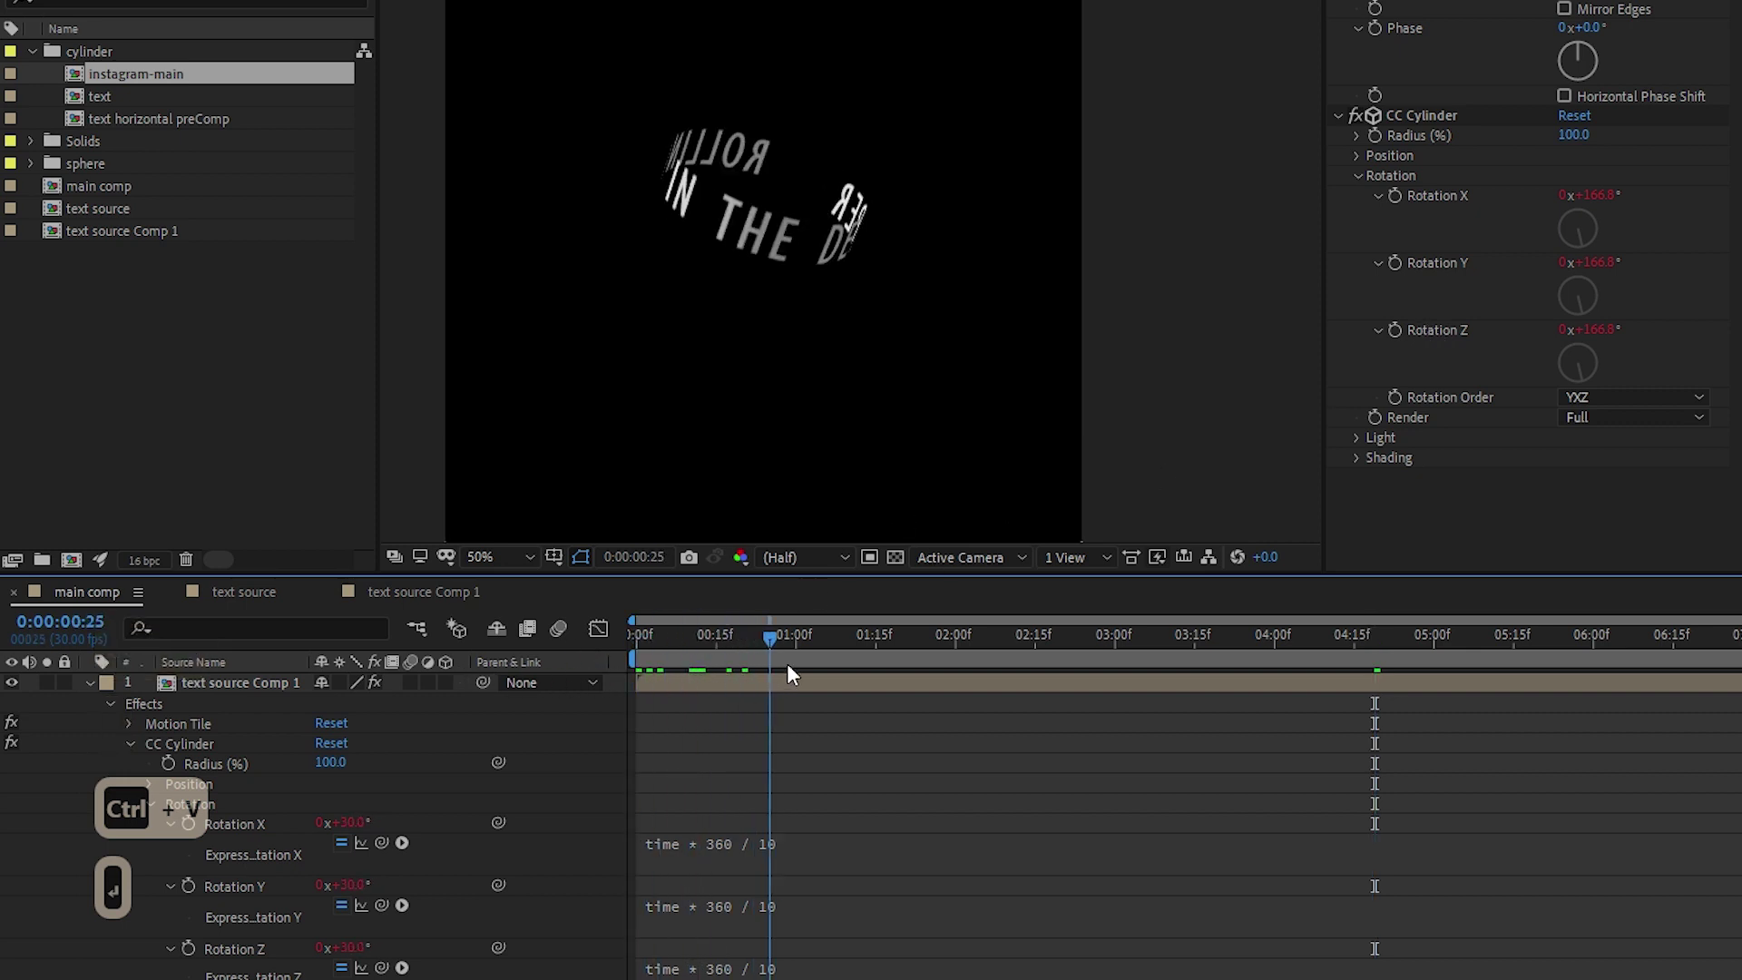
Change the Rotation X expression offset from 90 to 45, giving 45 + time * 360 / 10
key(space)
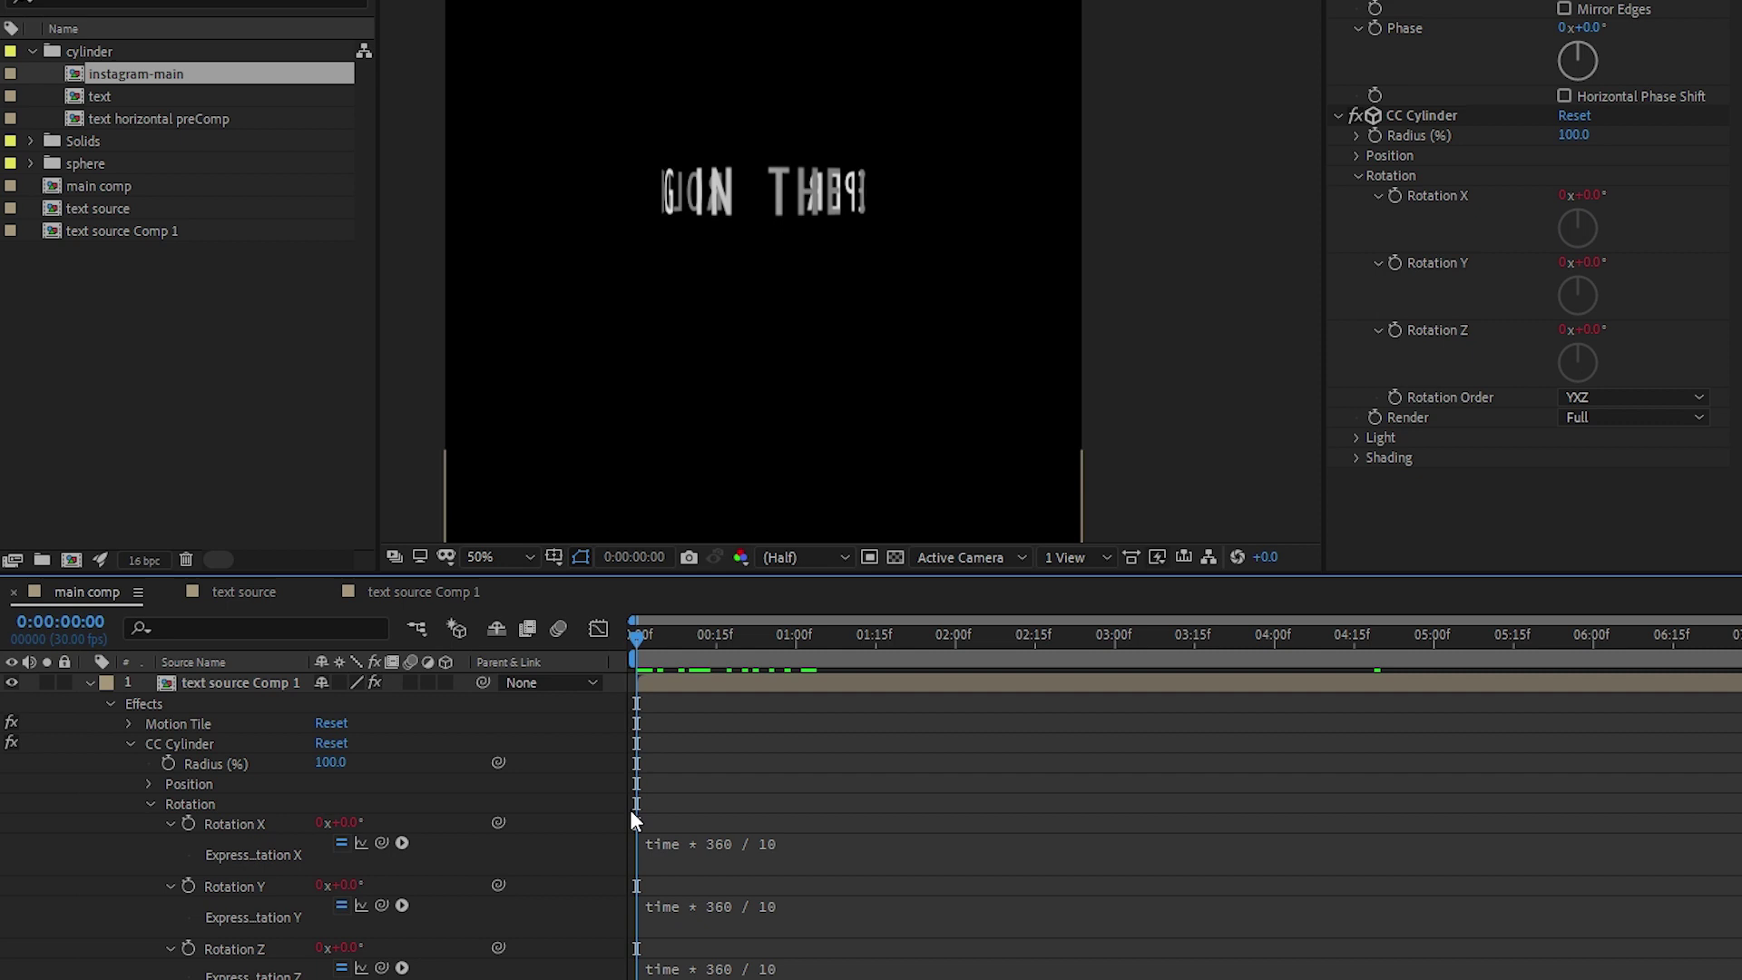
click(771, 842)
key(Left)
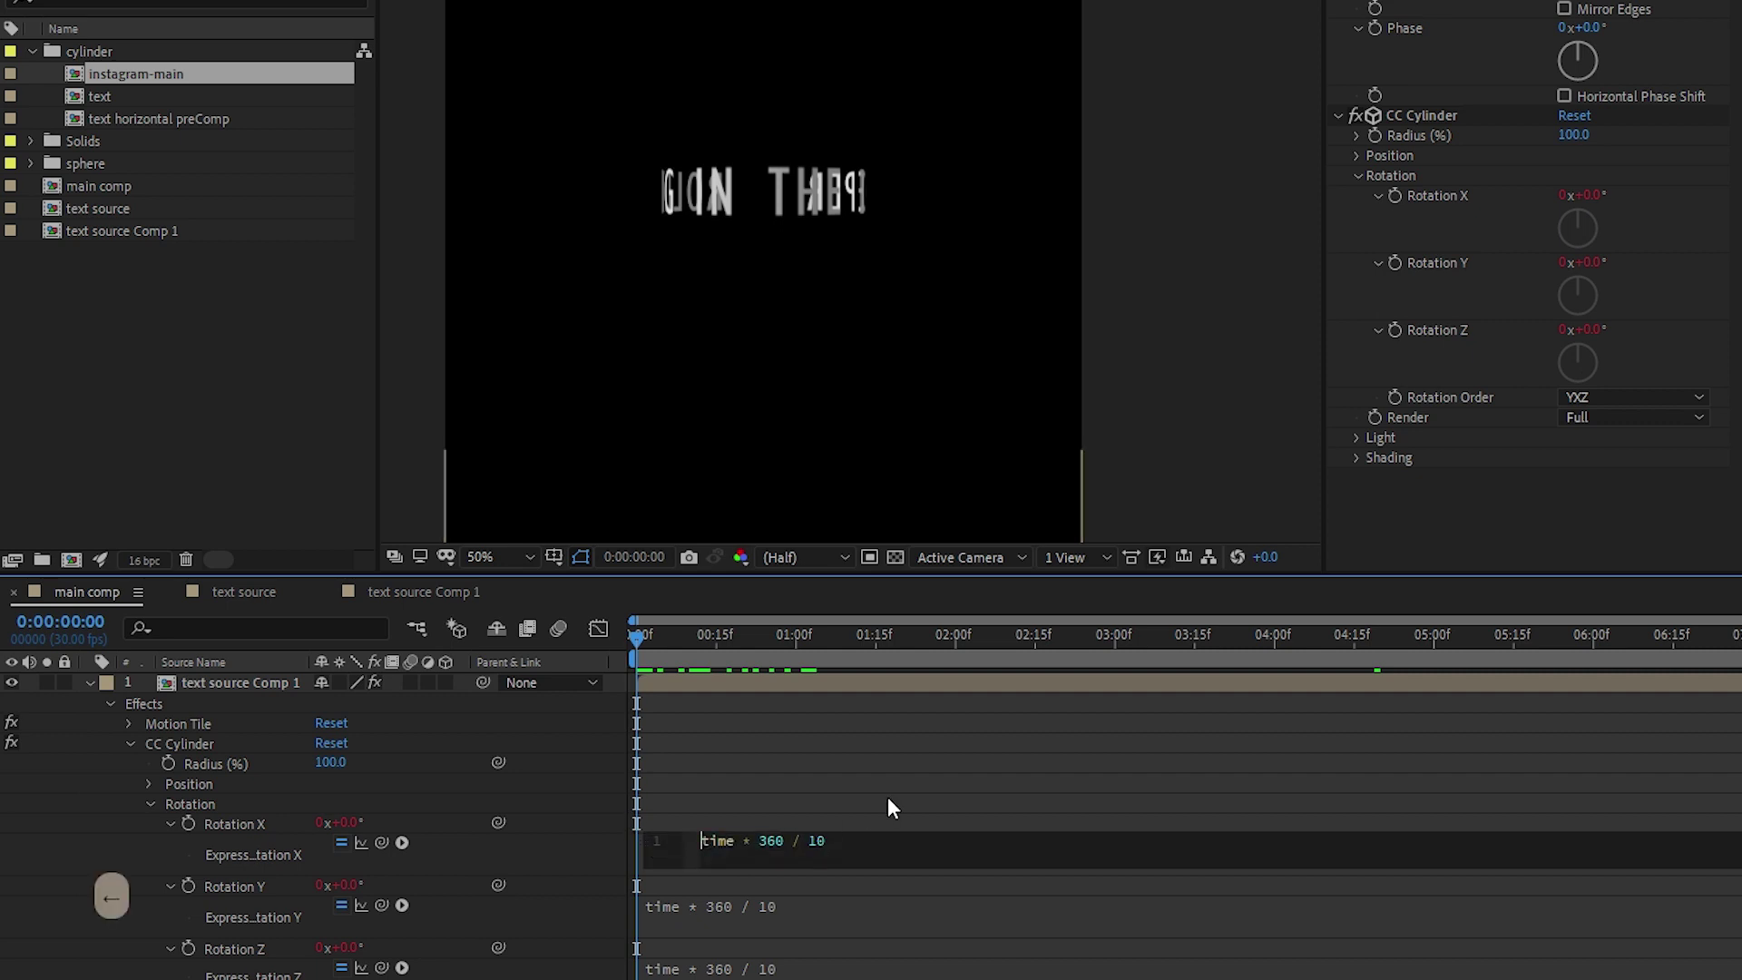
text(90 +)
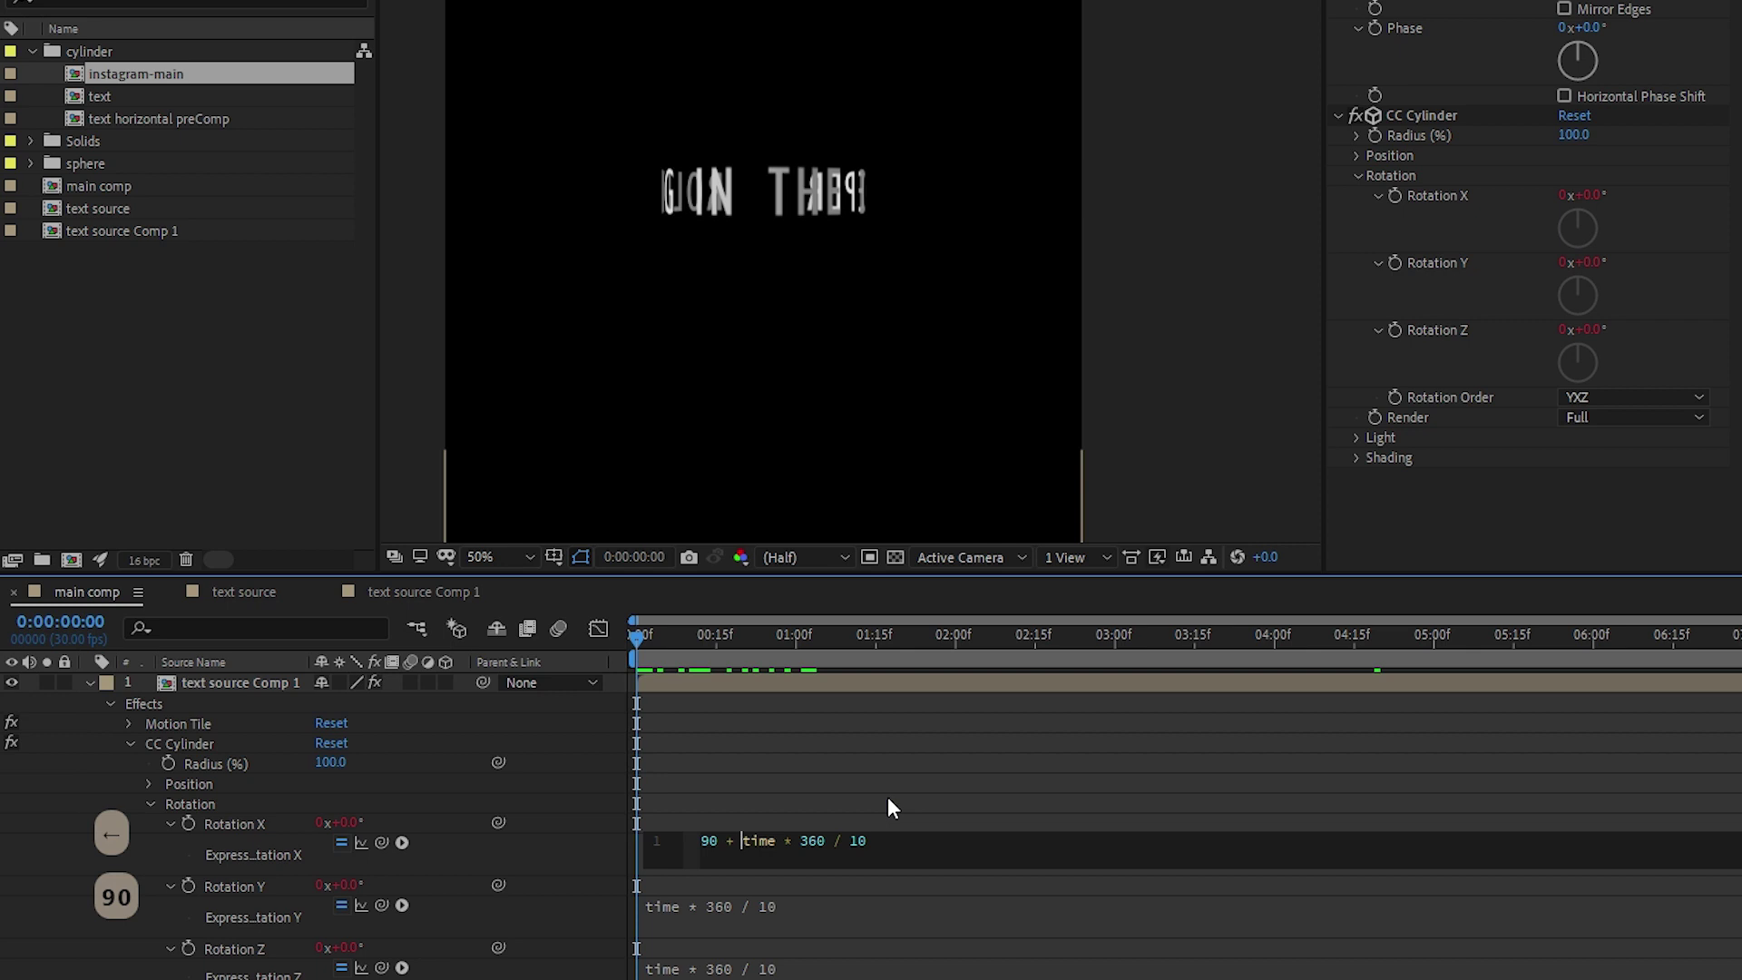
key(Left)
key(Left)
key(Left)
key(BackSpace)
key(BackSpace)
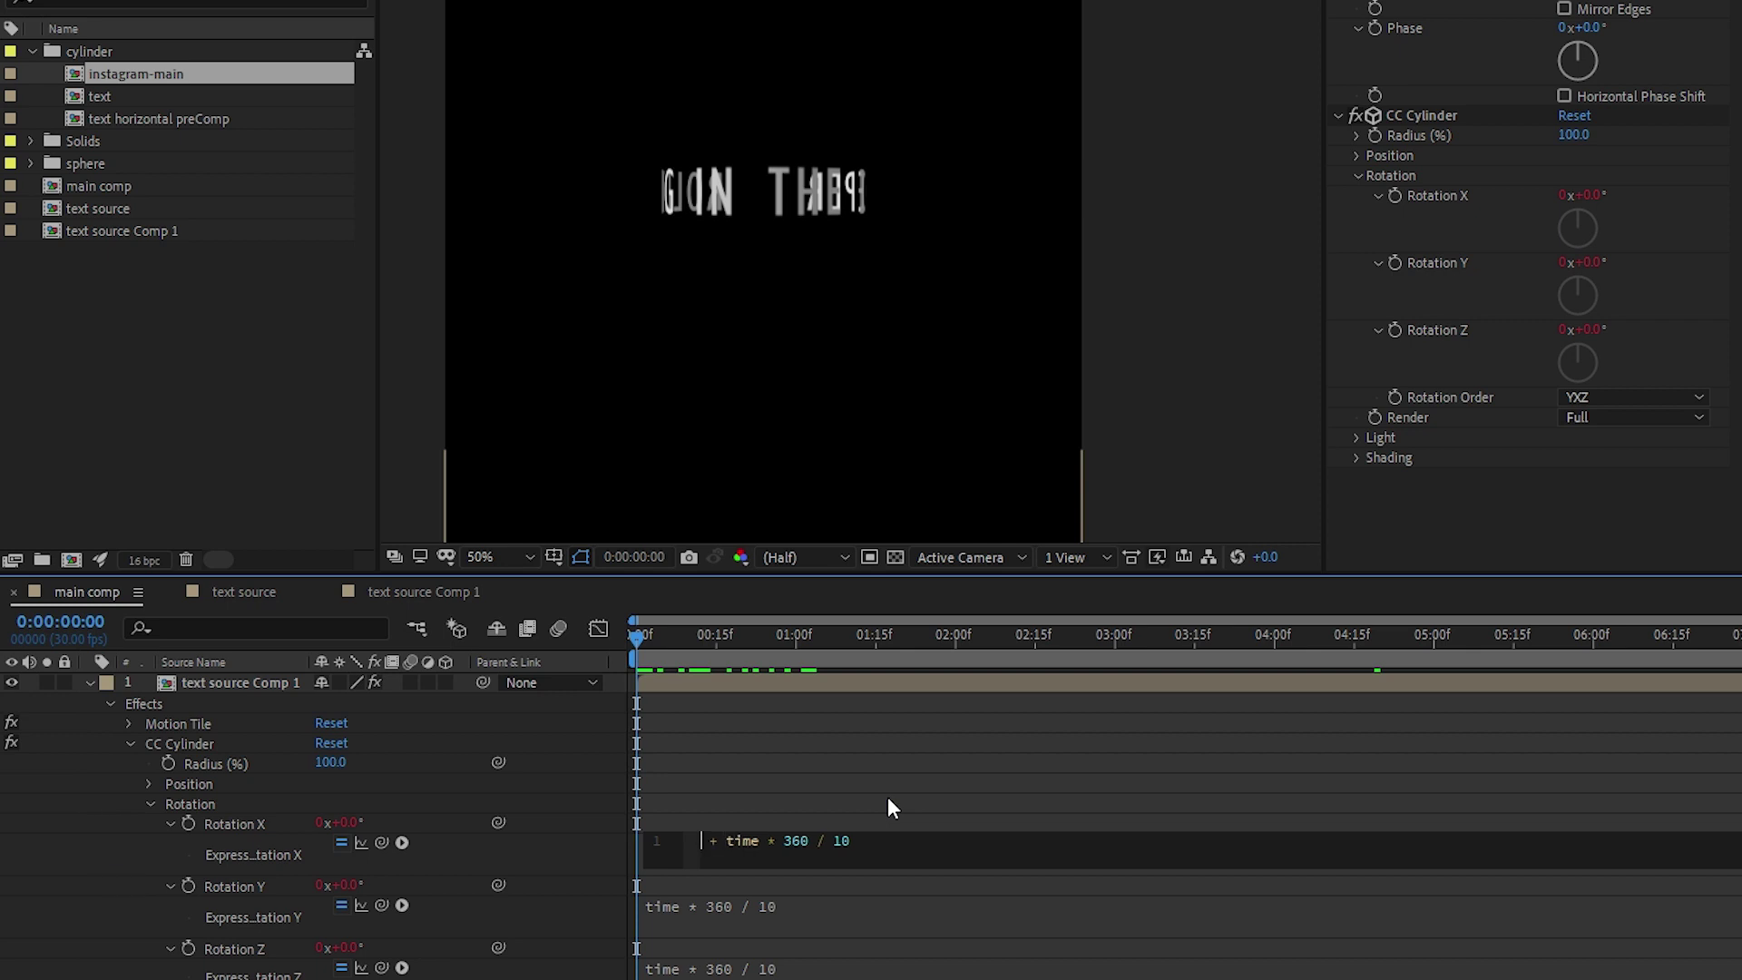
text(45)
click(888, 797)
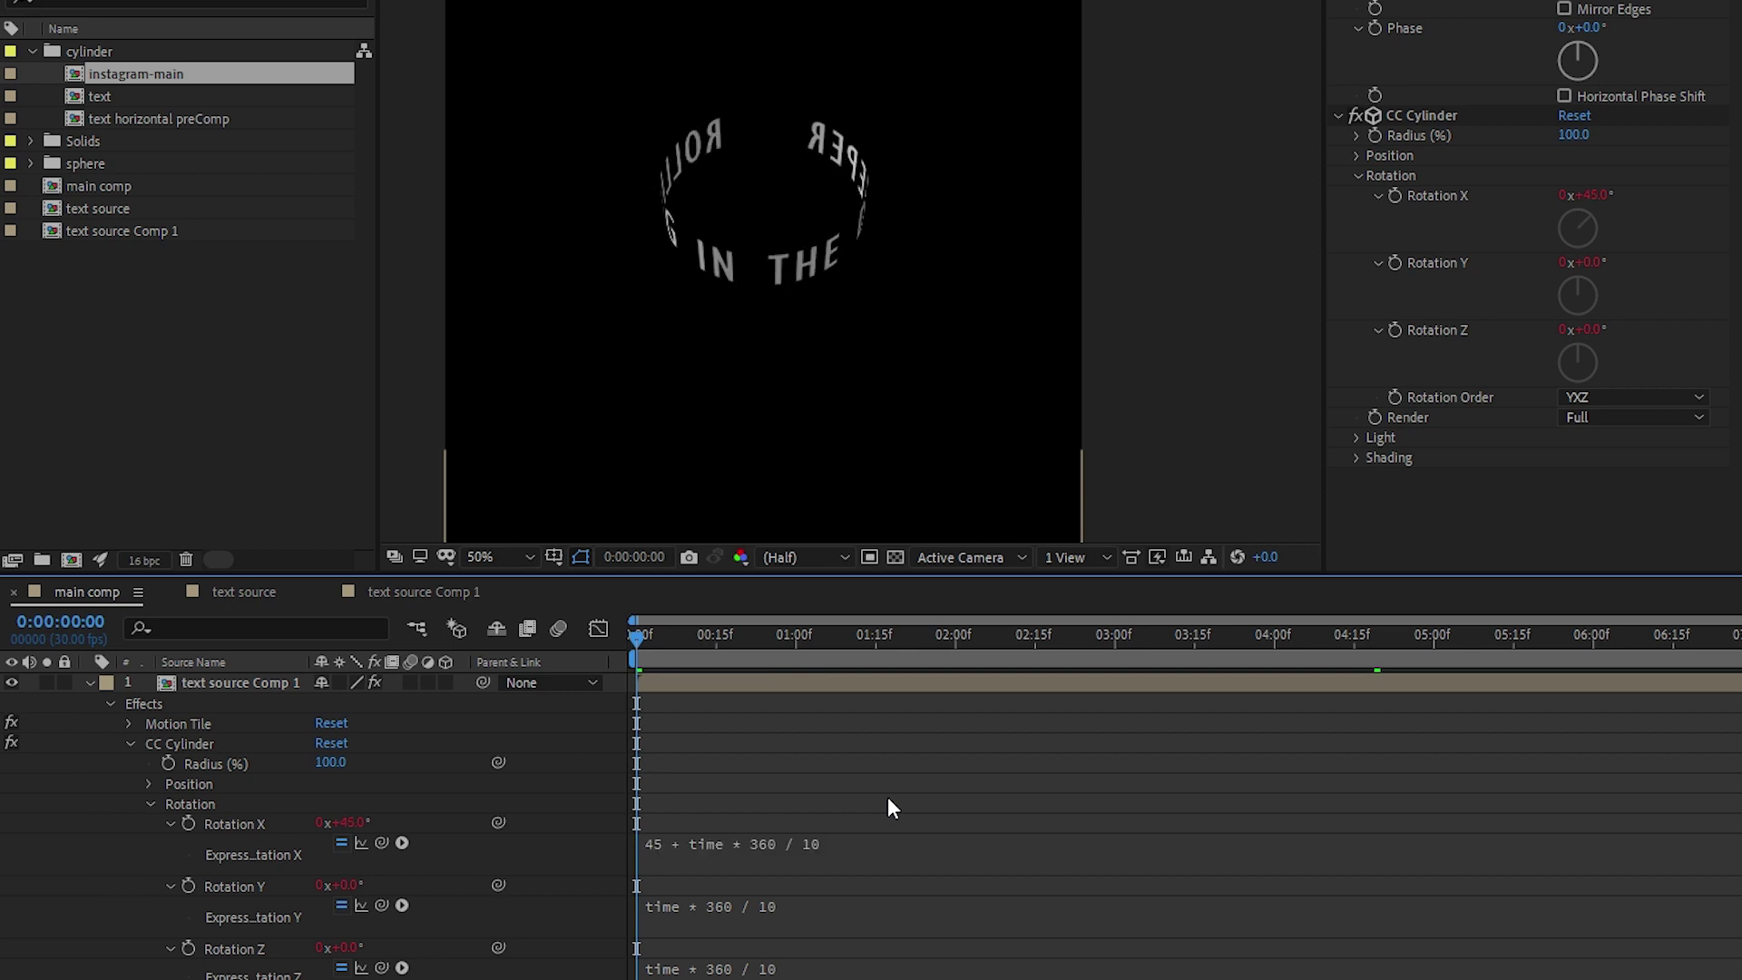
Preview the tilted rotating ring and stop playback back at the first frame
drag(638, 637, 1251, 617)
key(space)
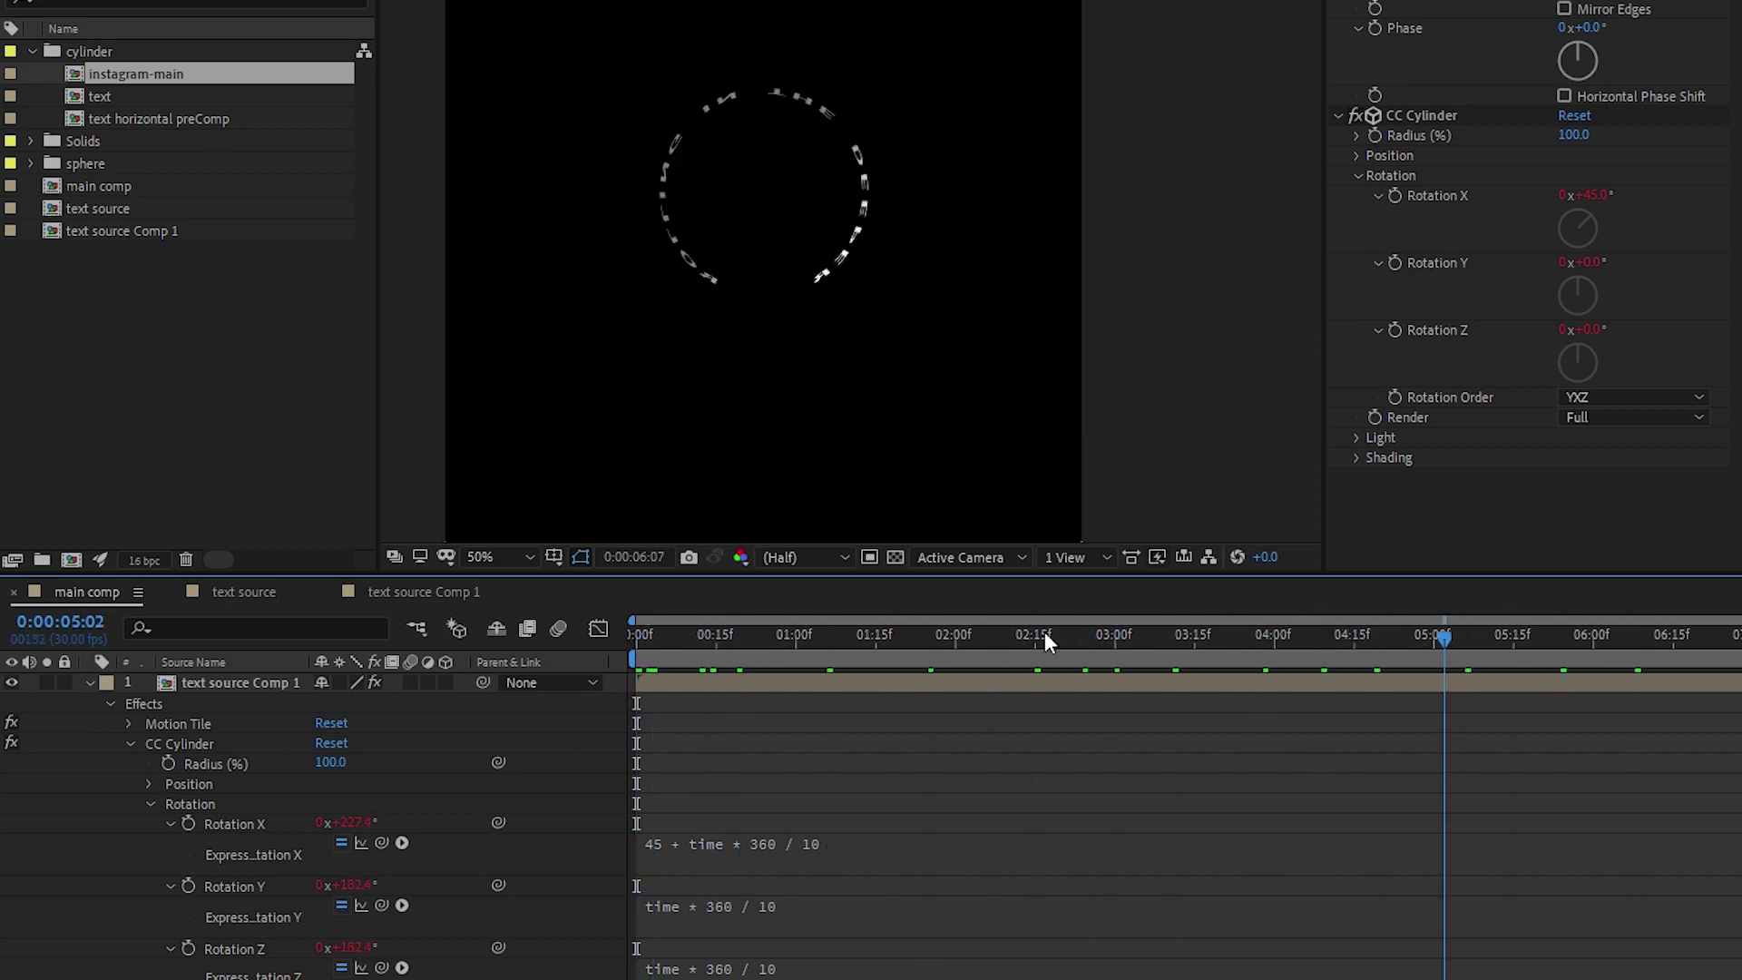
key(space)
key(space)
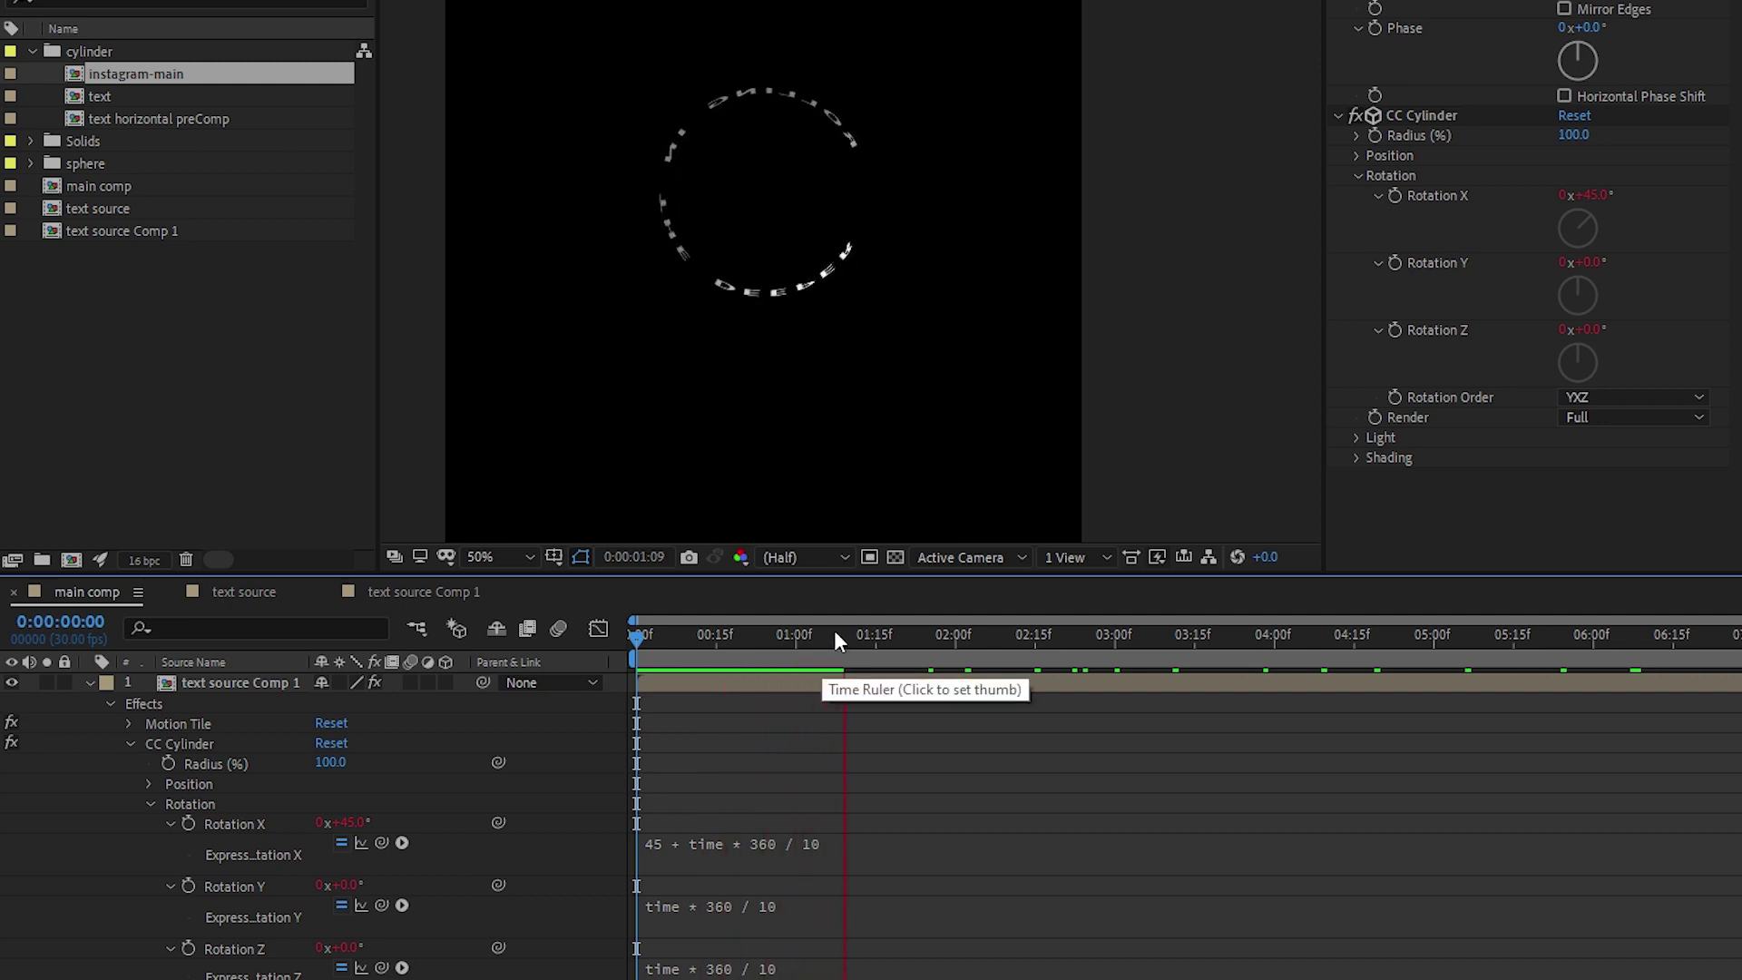
key(space)
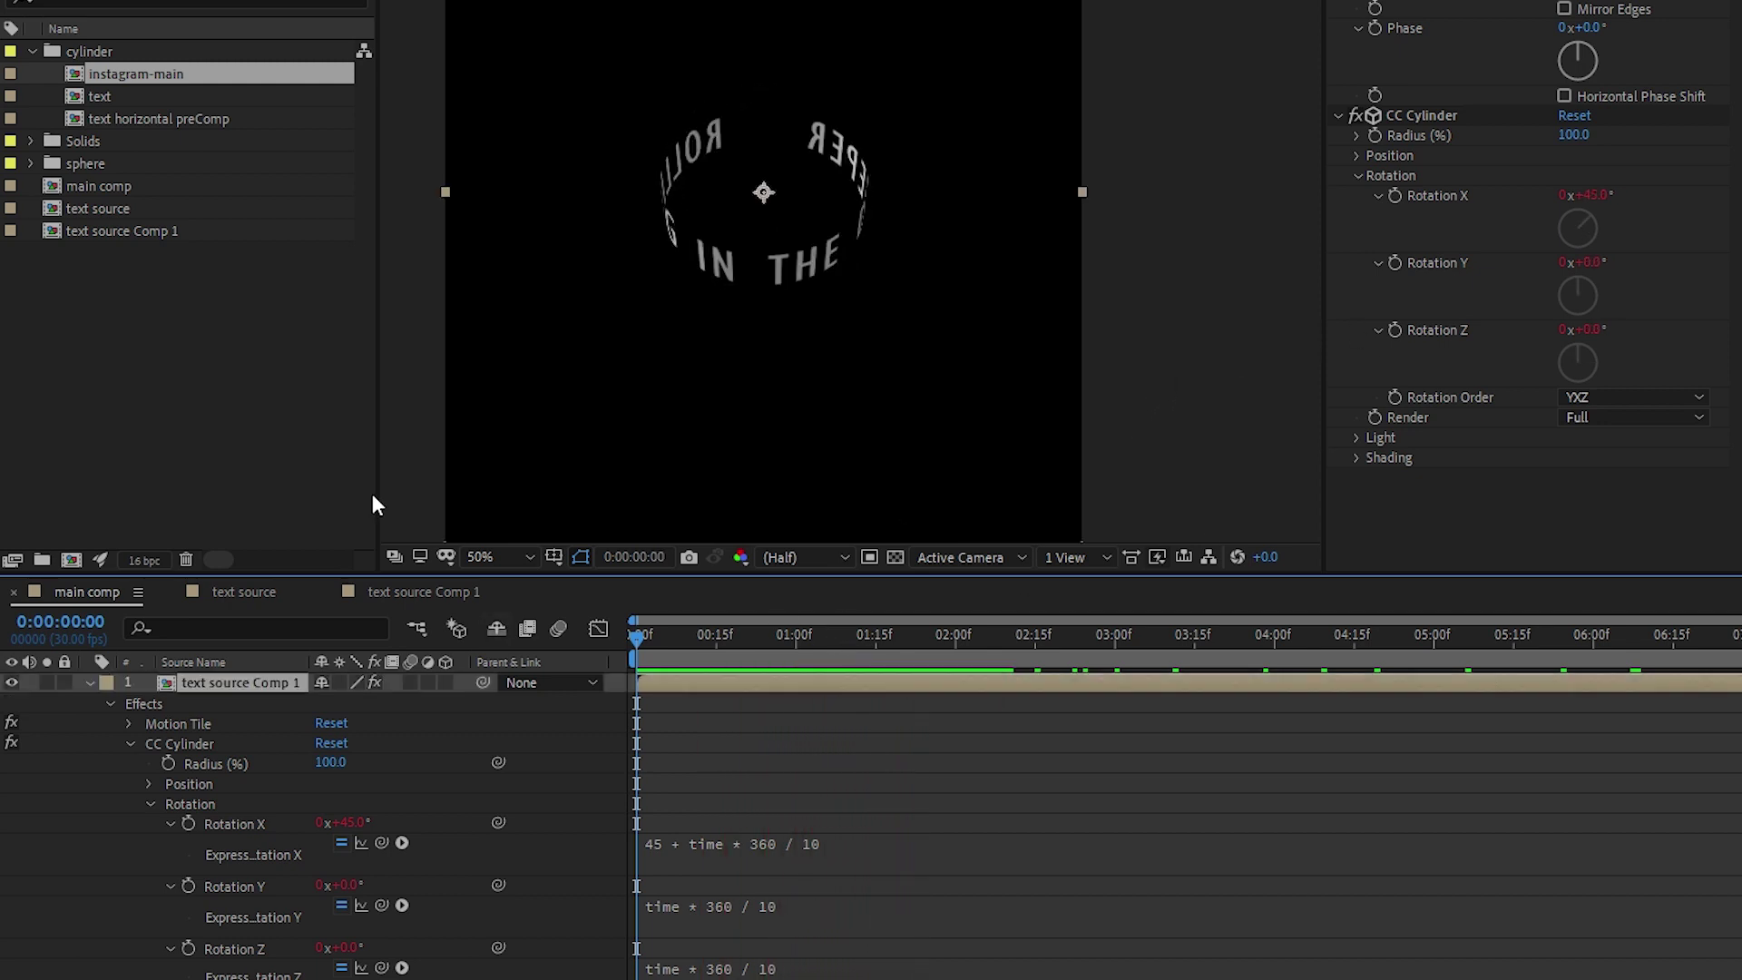
Duplicate the text source layer in the main comp, make the copy visible, and delete its effects
double_click(770, 688)
key(Tab)
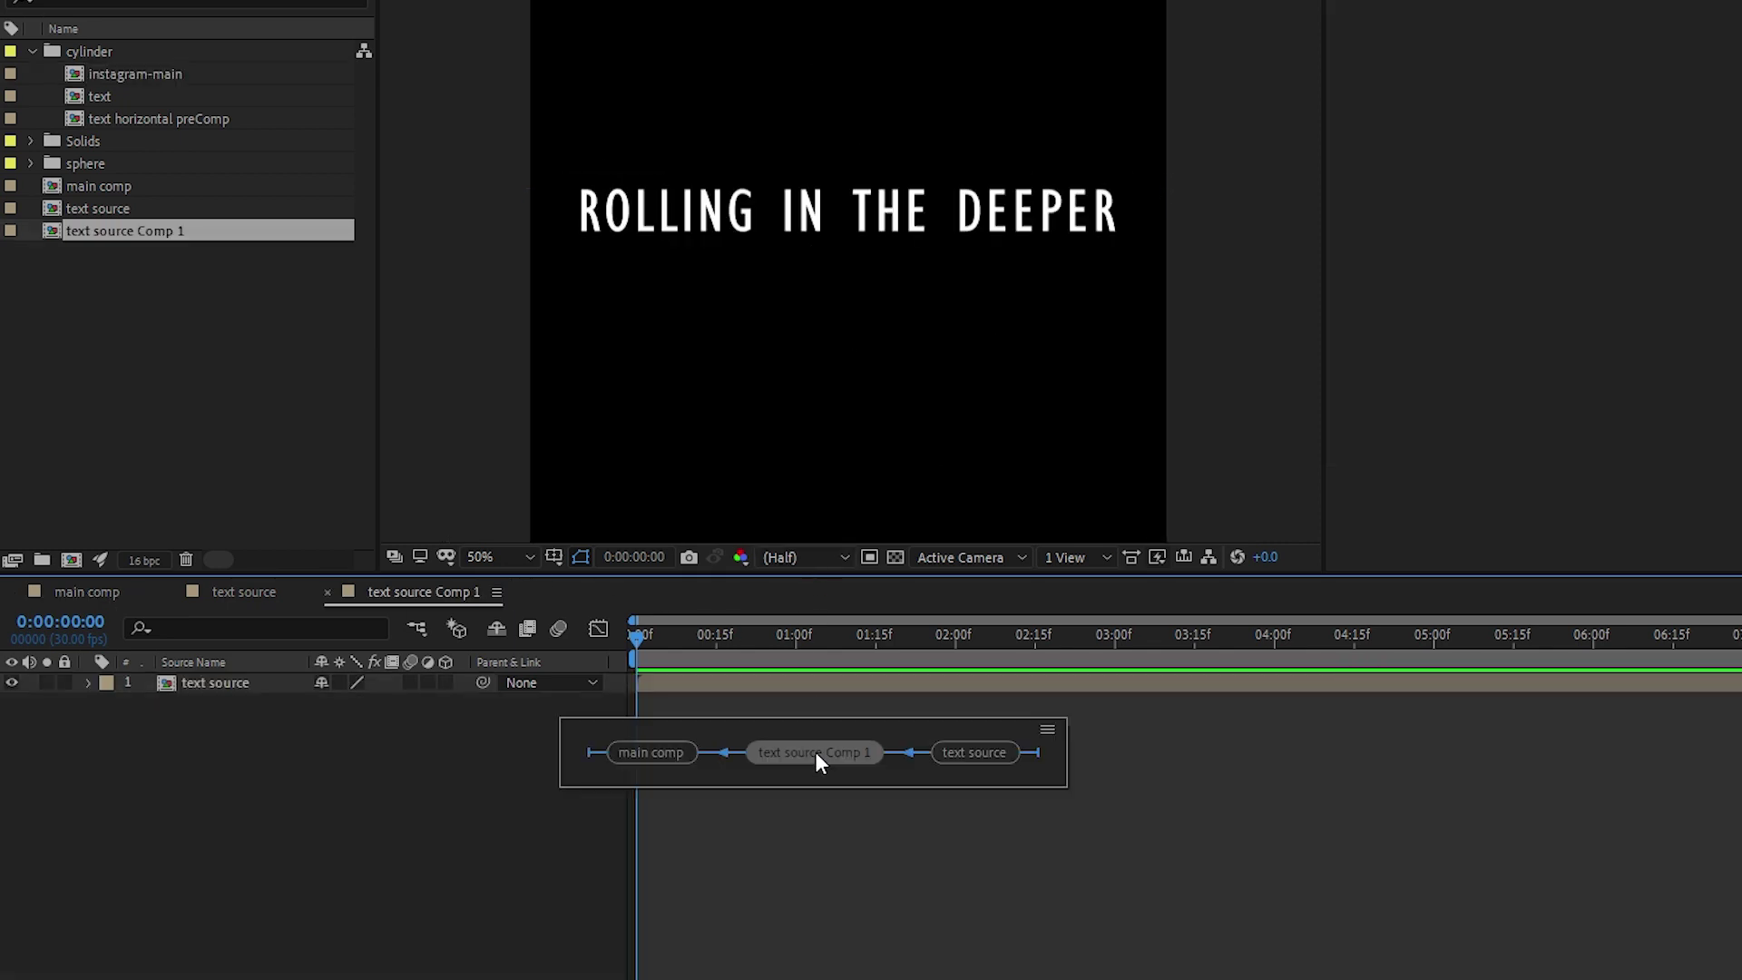
click(815, 751)
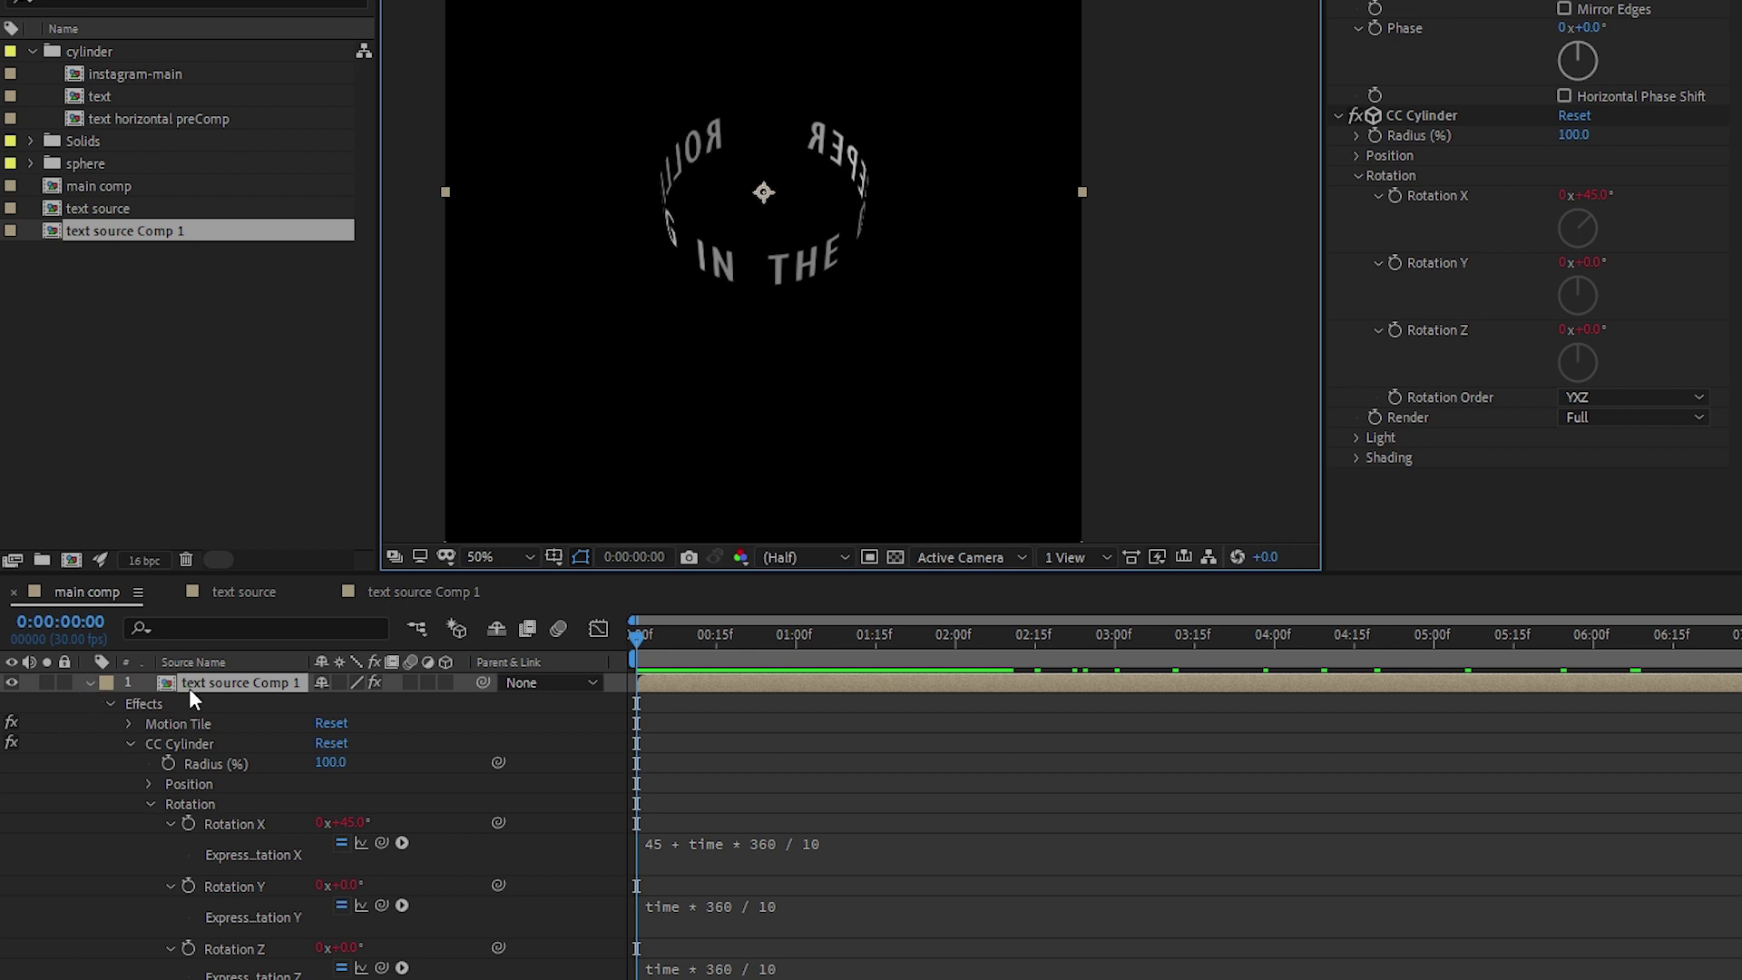
scroll(193, 820, down, 4)
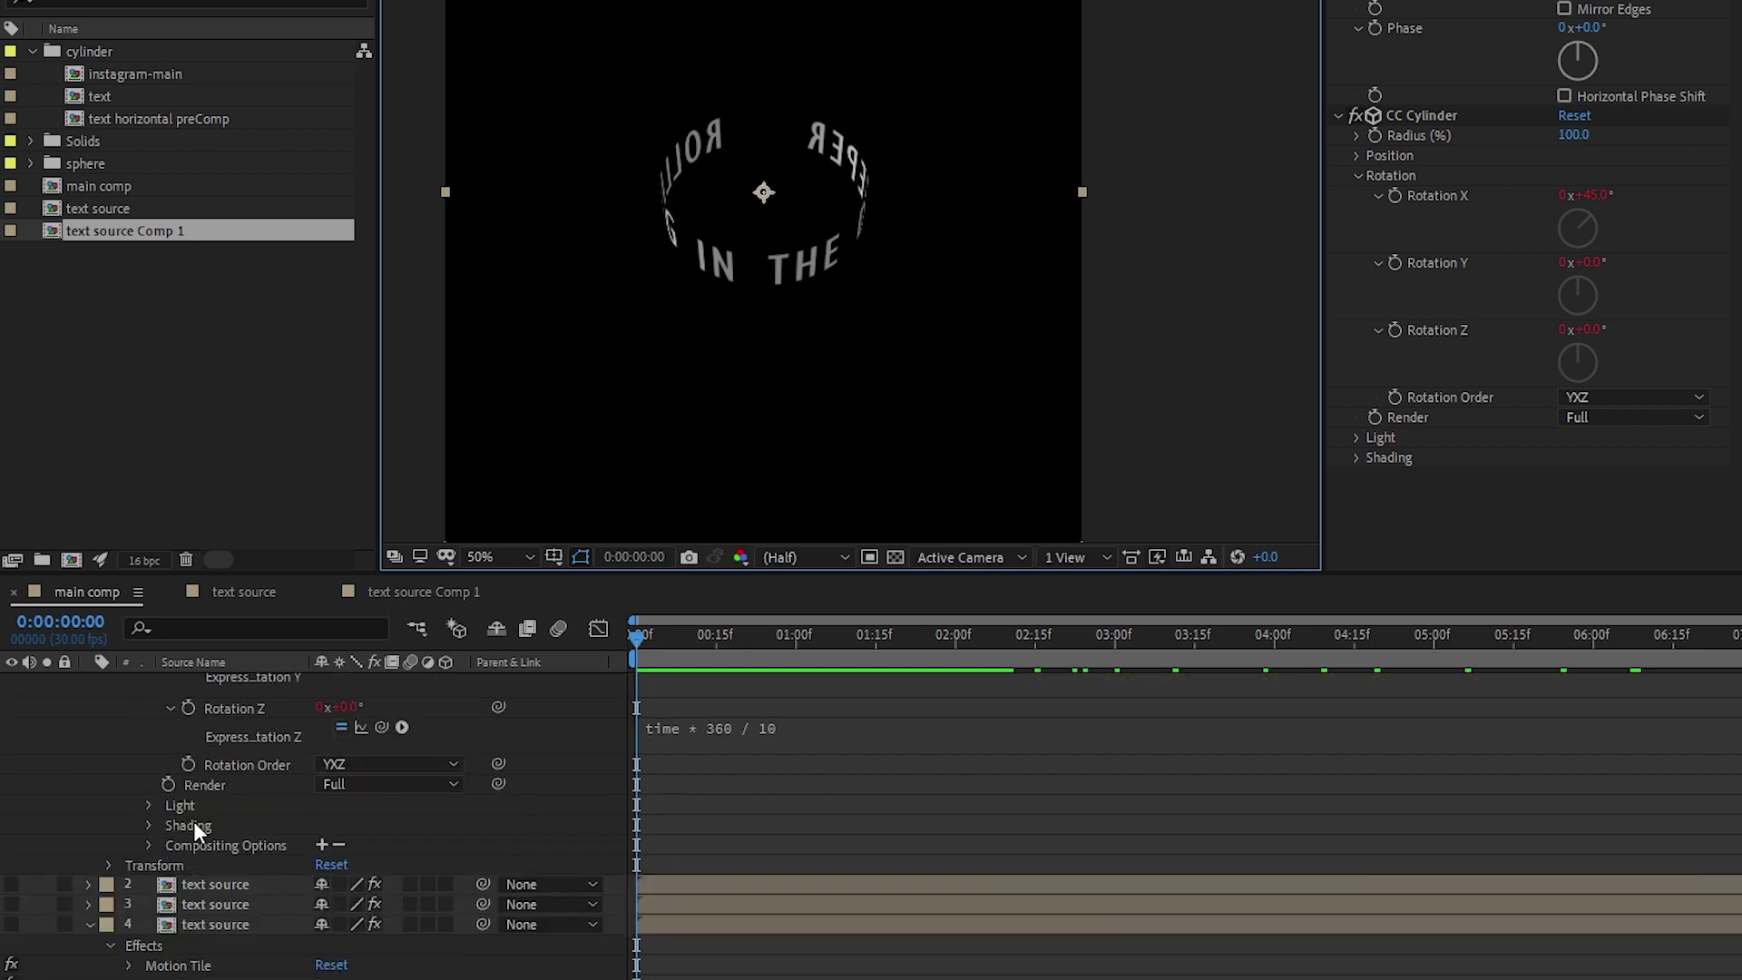
click(216, 887)
key(ctrl+d)
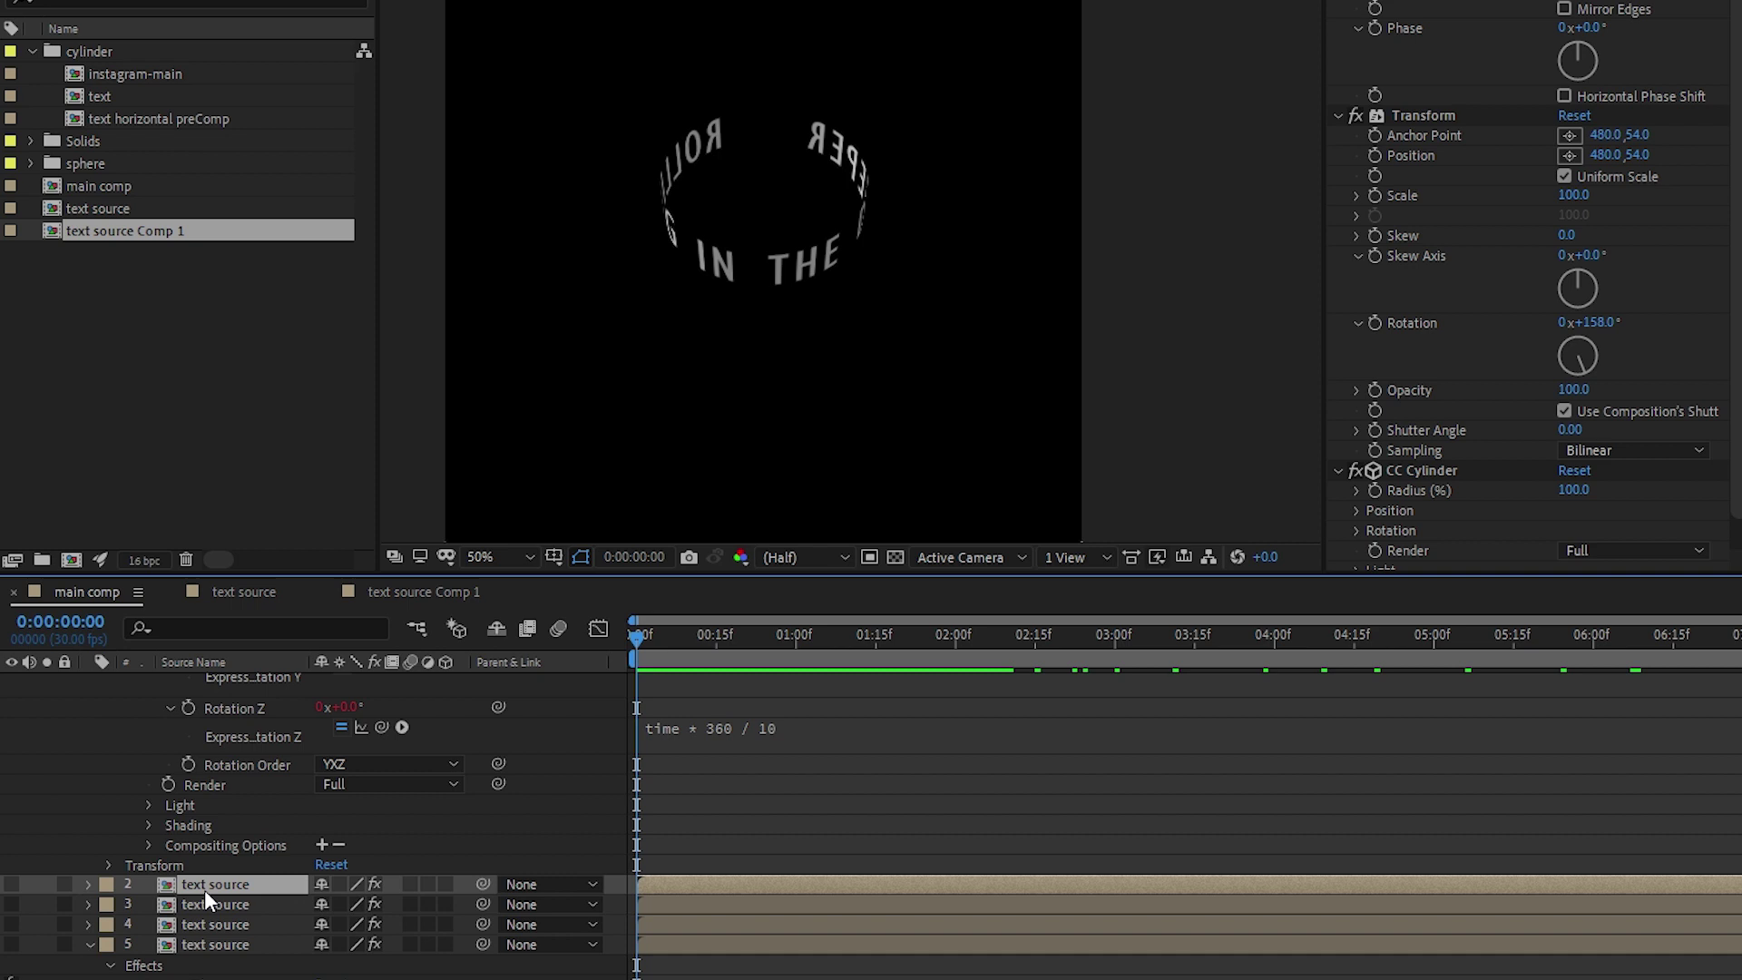
click(11, 885)
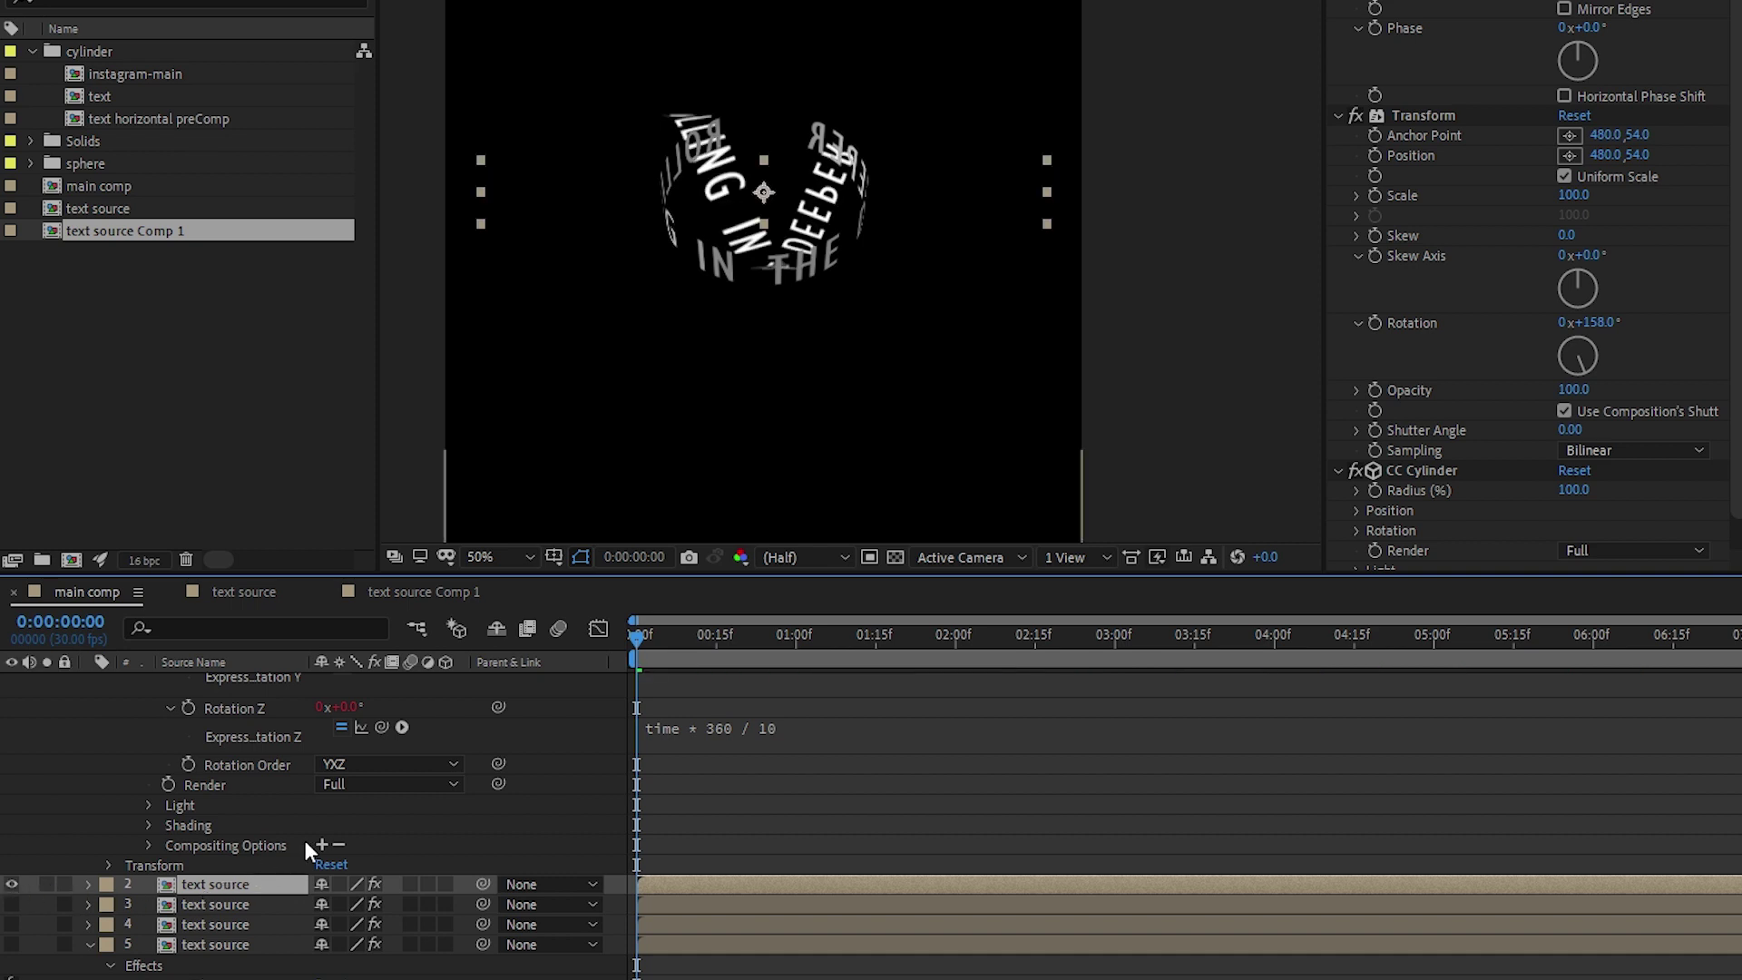
click(1496, 364)
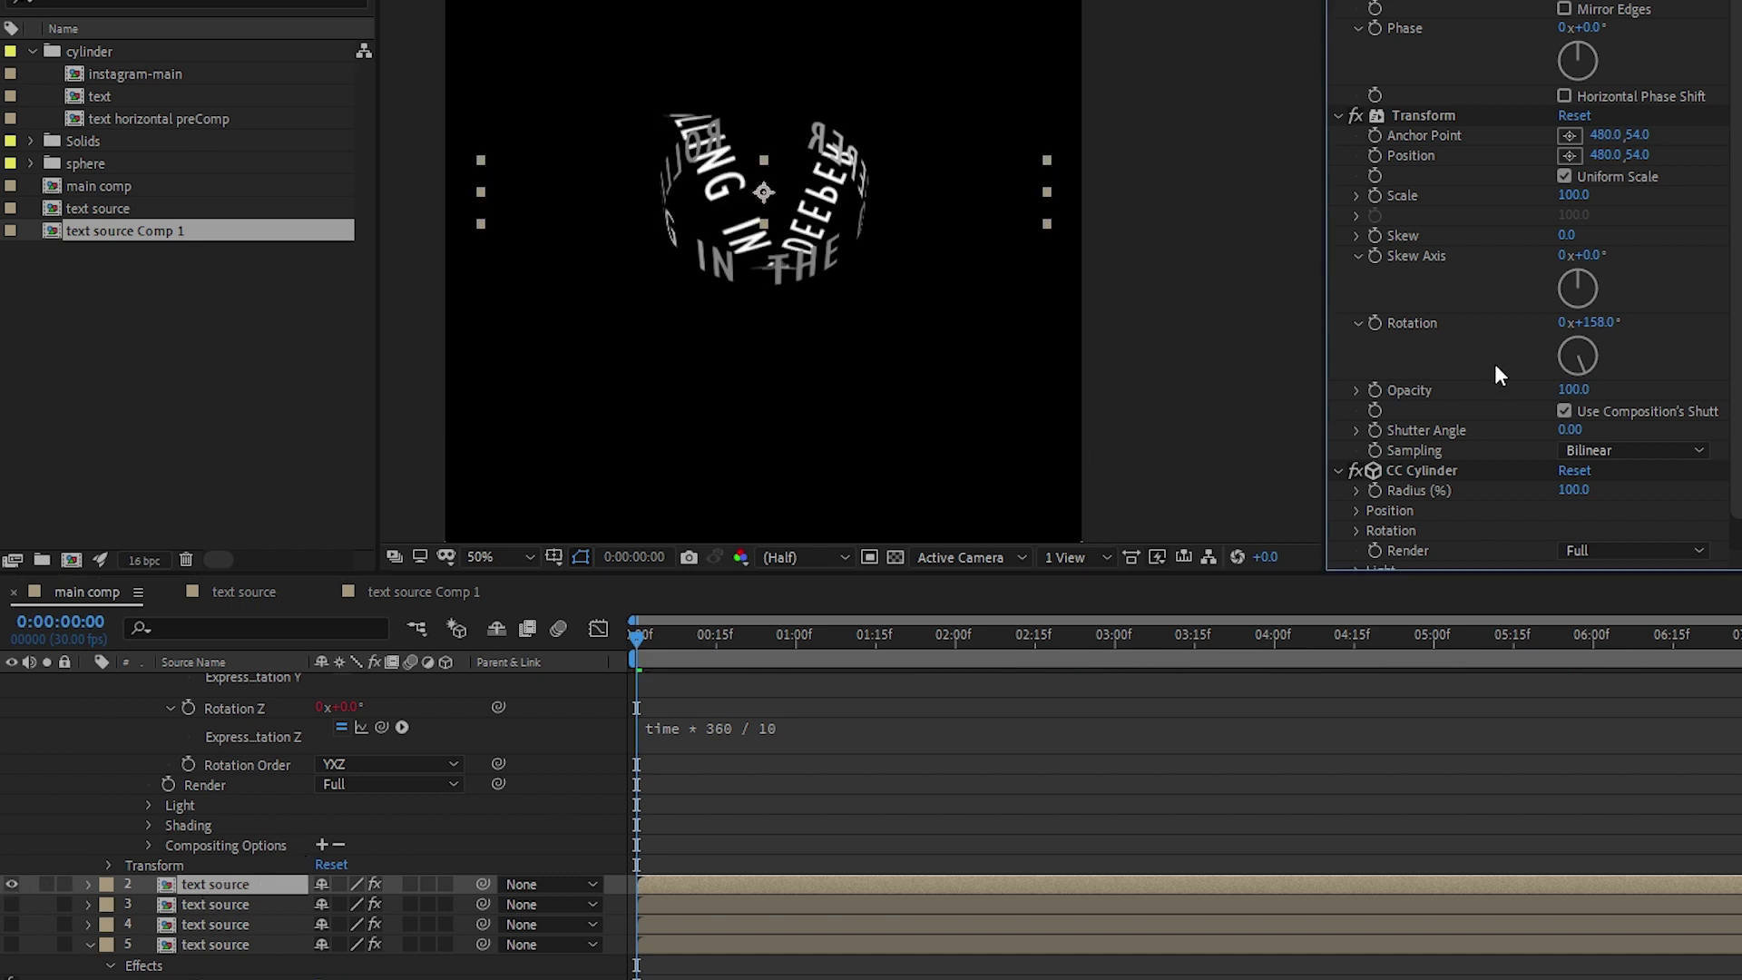
key(ctrl+a)
key(Delete)
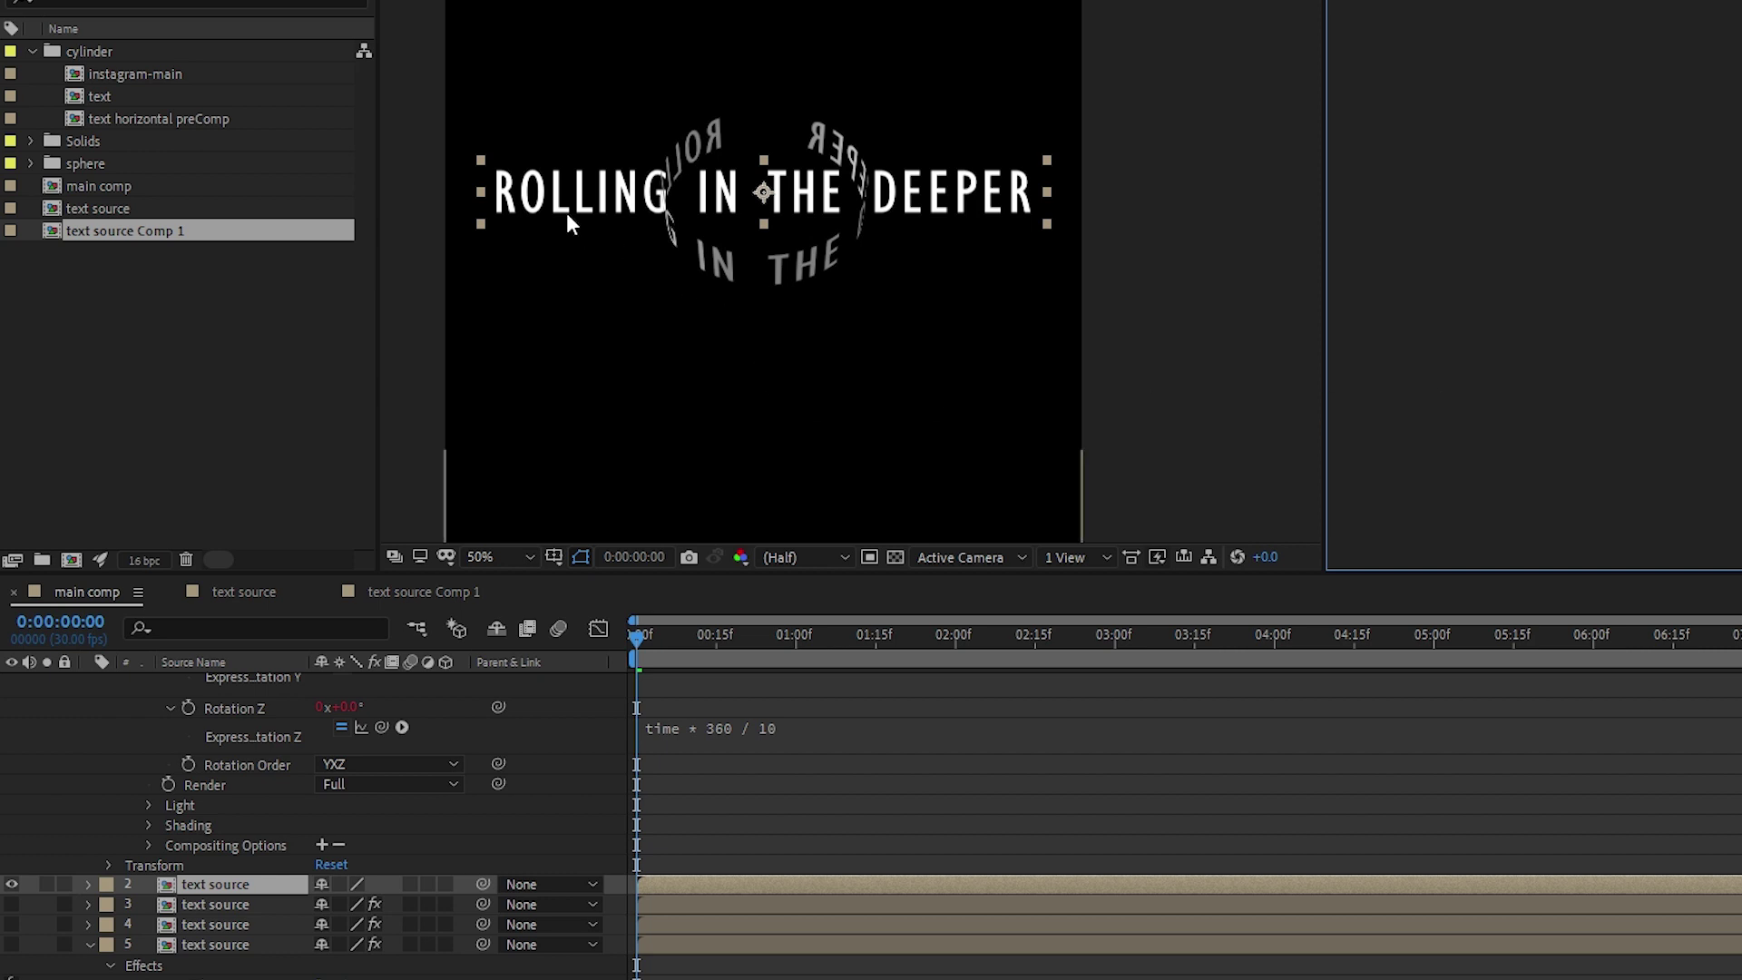
Paste the ring layer's Motion Tile and CC Cylinder effects onto layer 2, hiding the original ring and the copy
scroll(251, 818, up, 3)
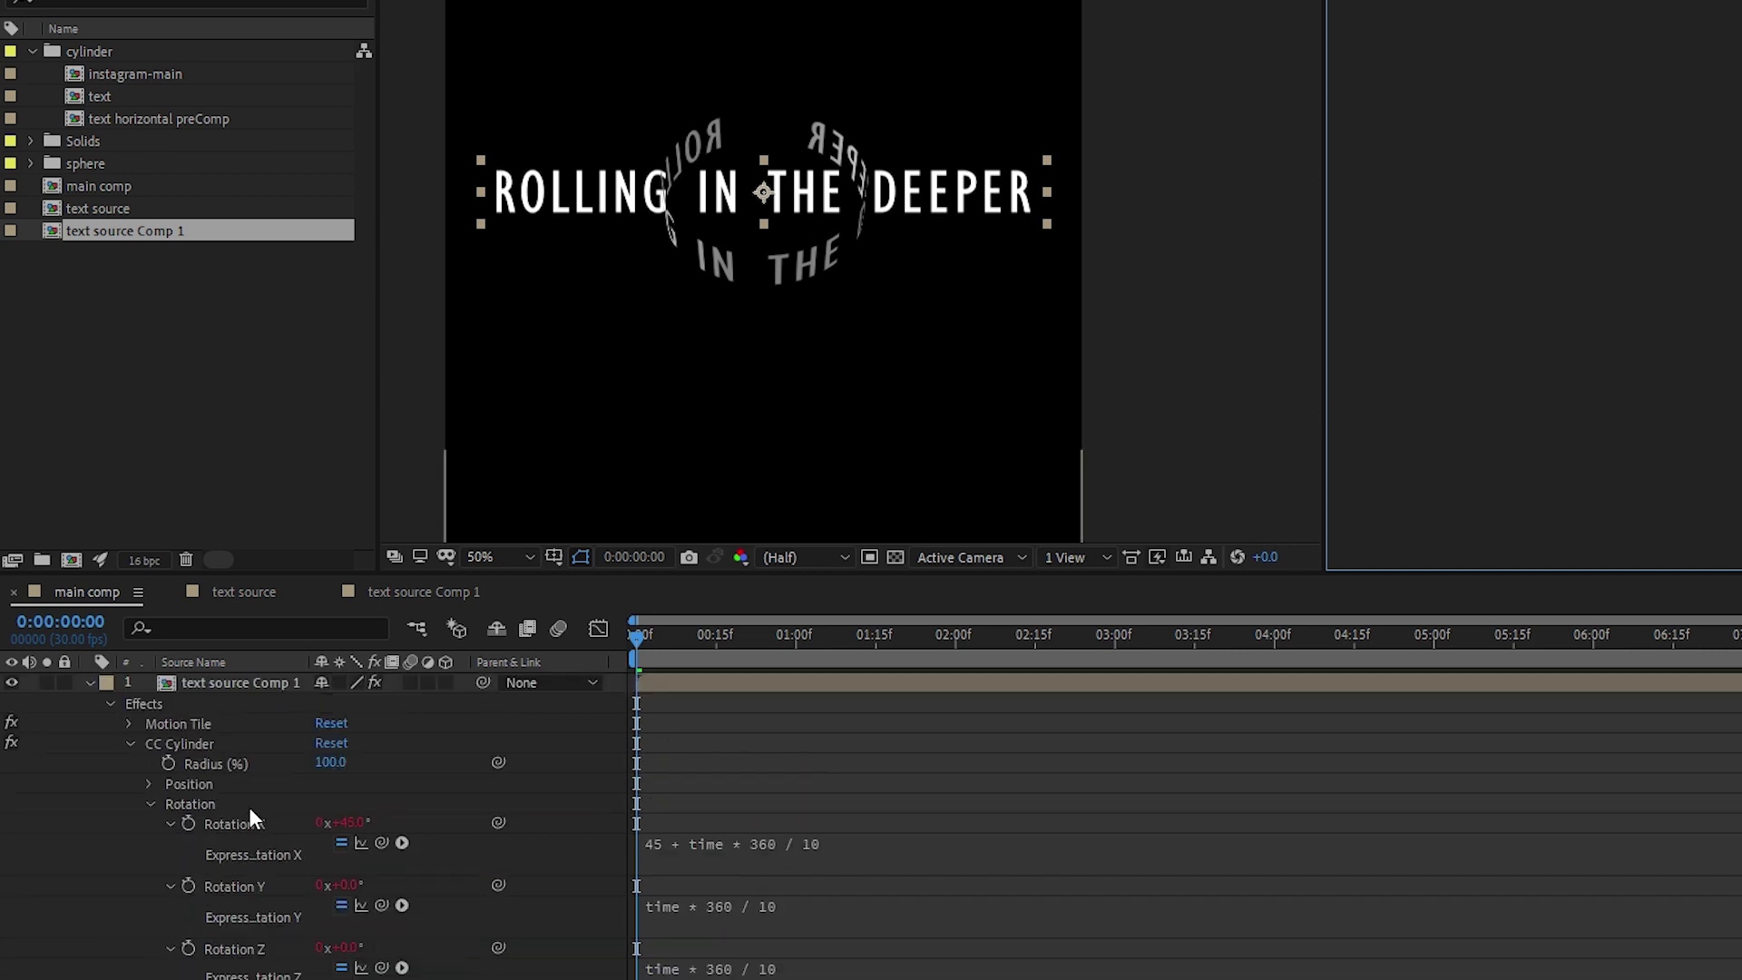
click(254, 683)
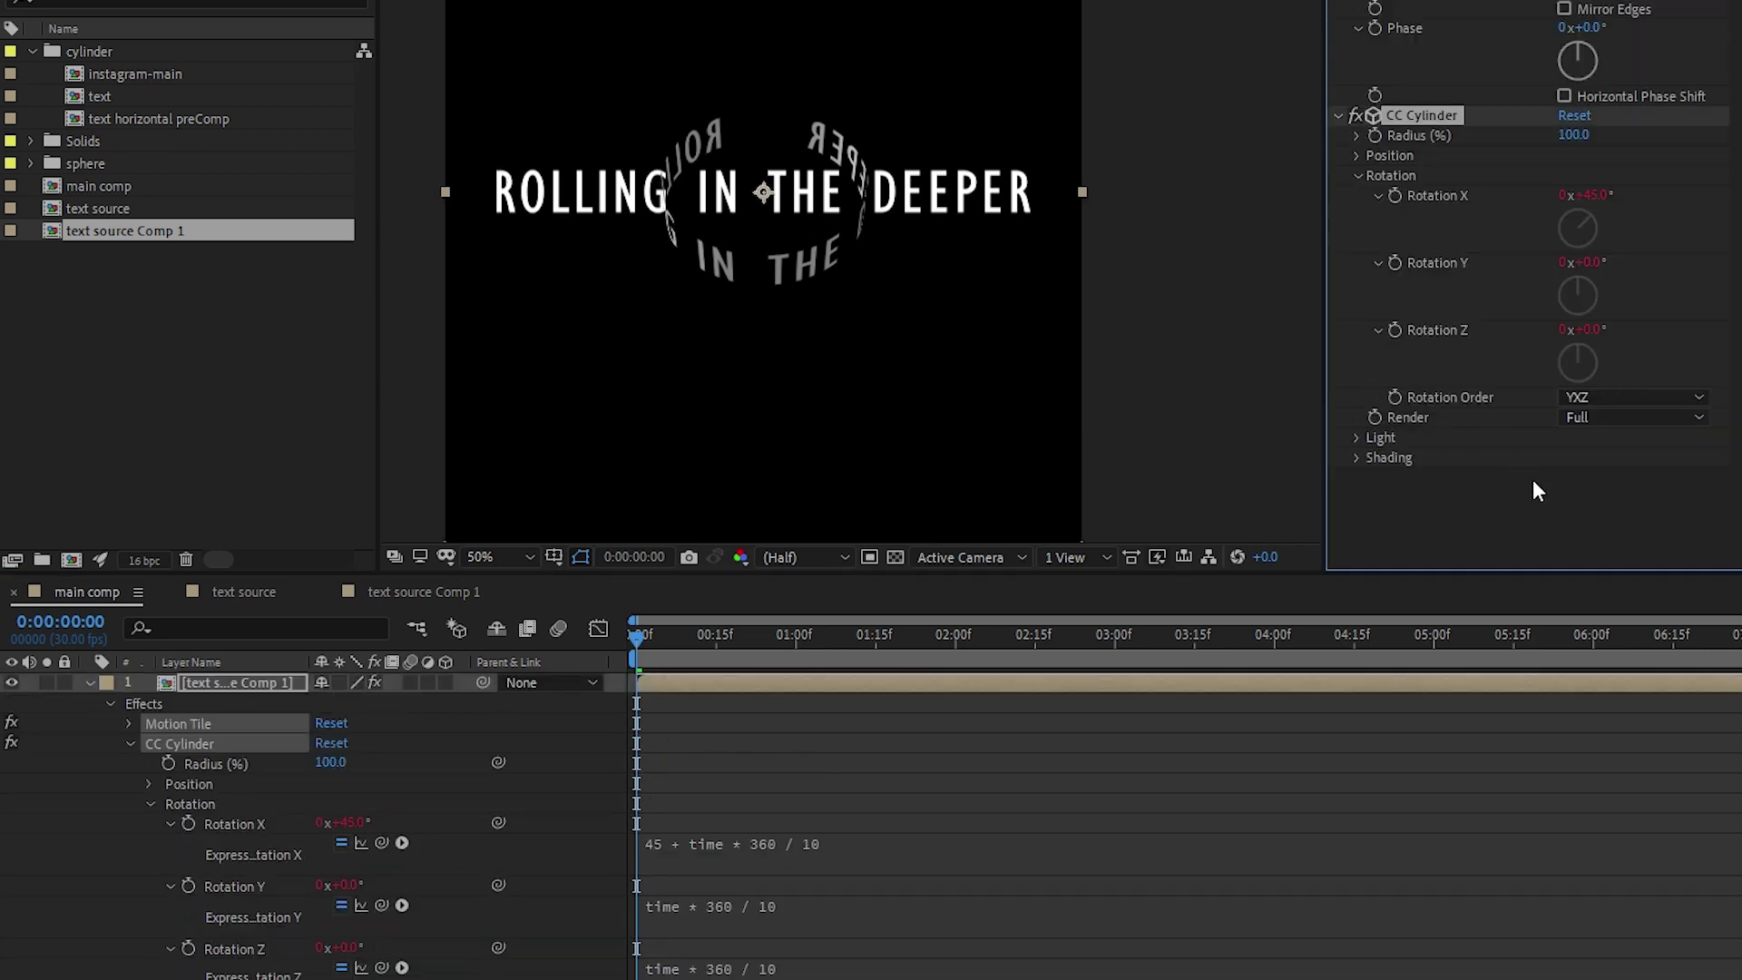
scroll(296, 833, down, 2)
click(222, 943)
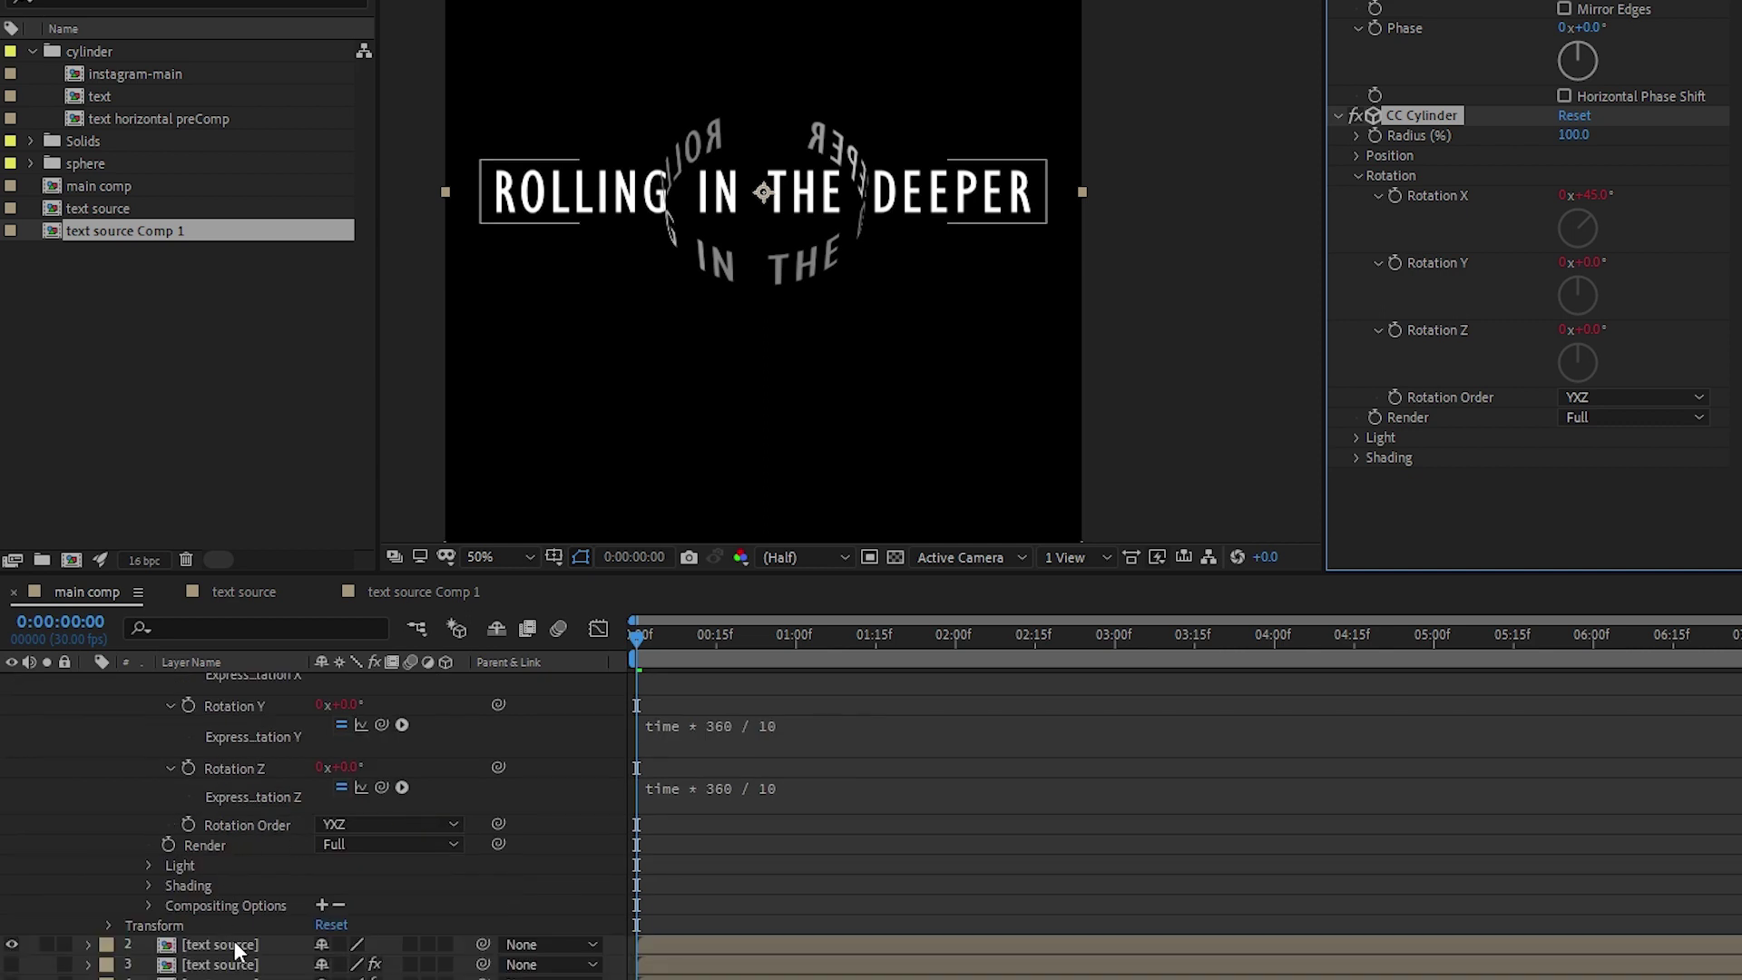
scroll(181, 825, up, 3)
click(11, 683)
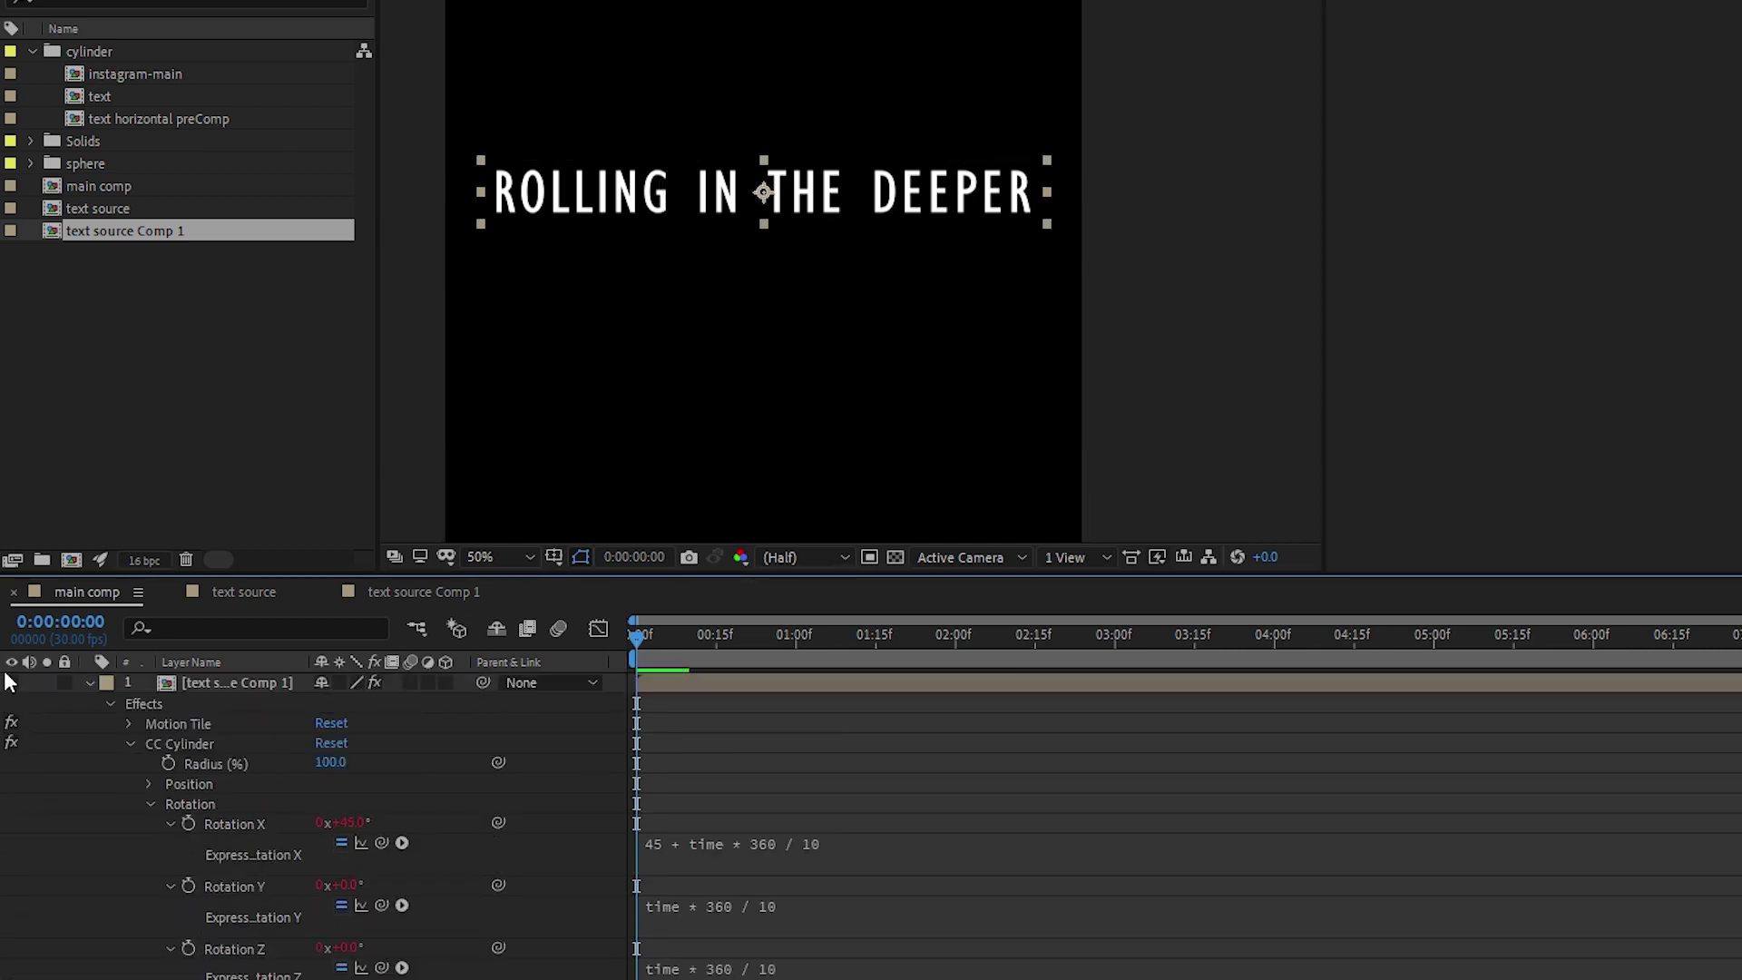
scroll(346, 731, down, 3)
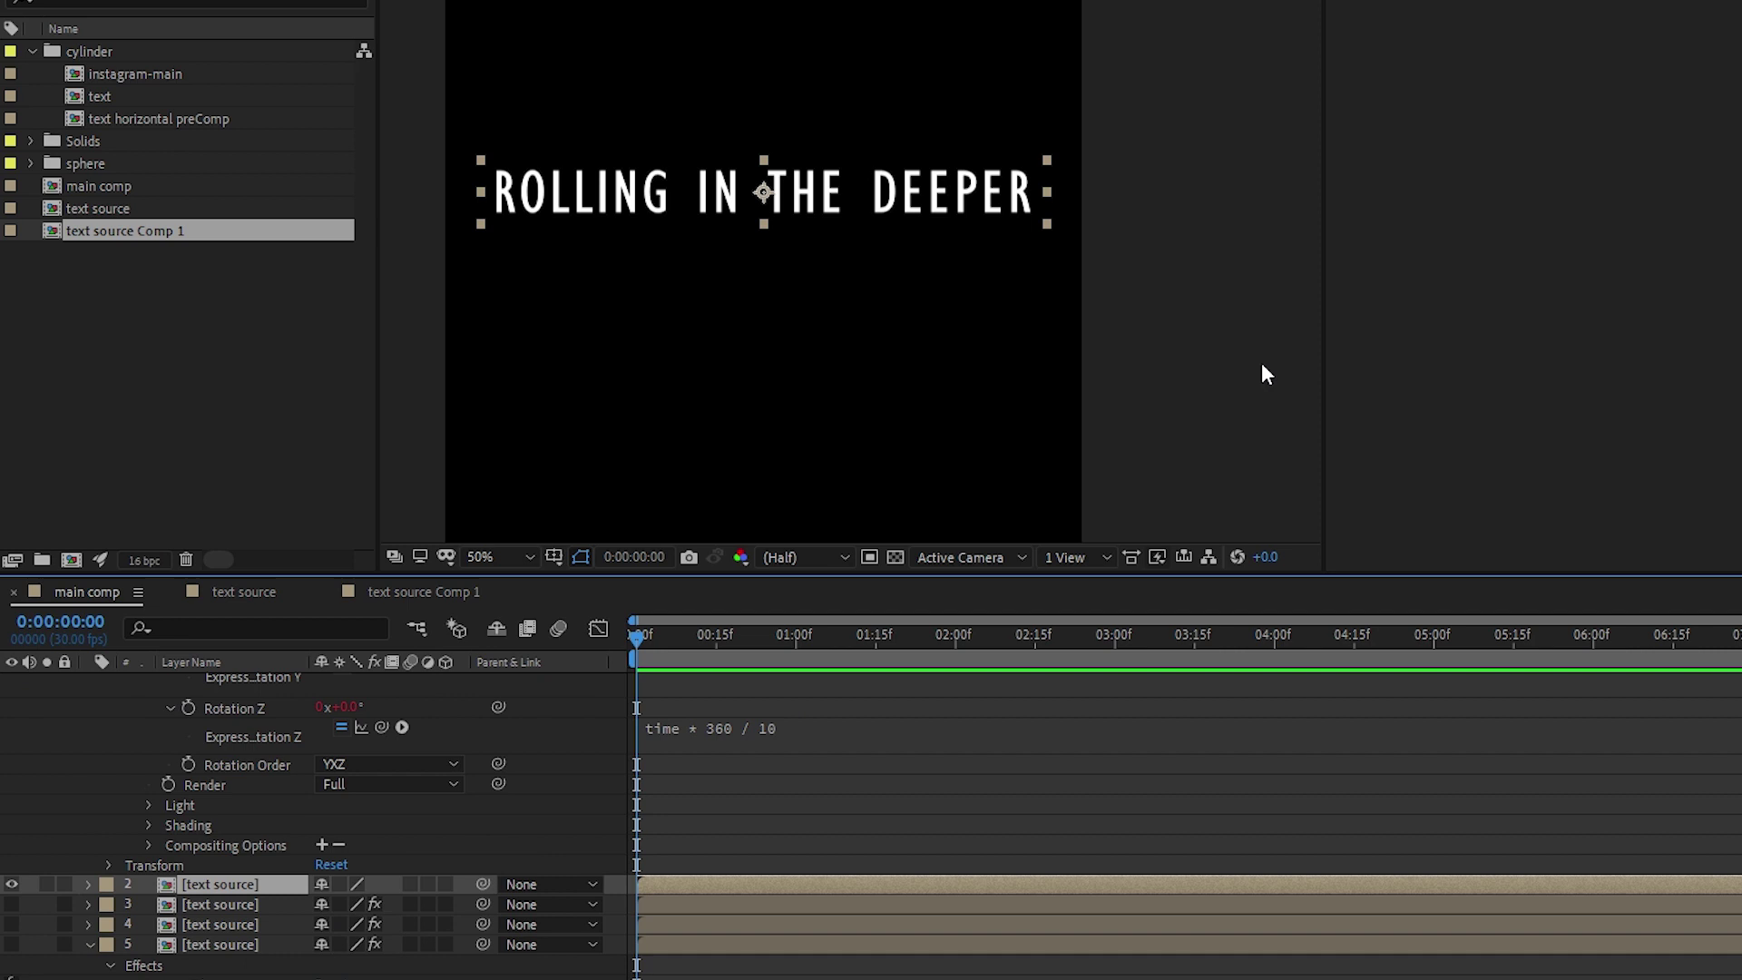
key(ctrl+v)
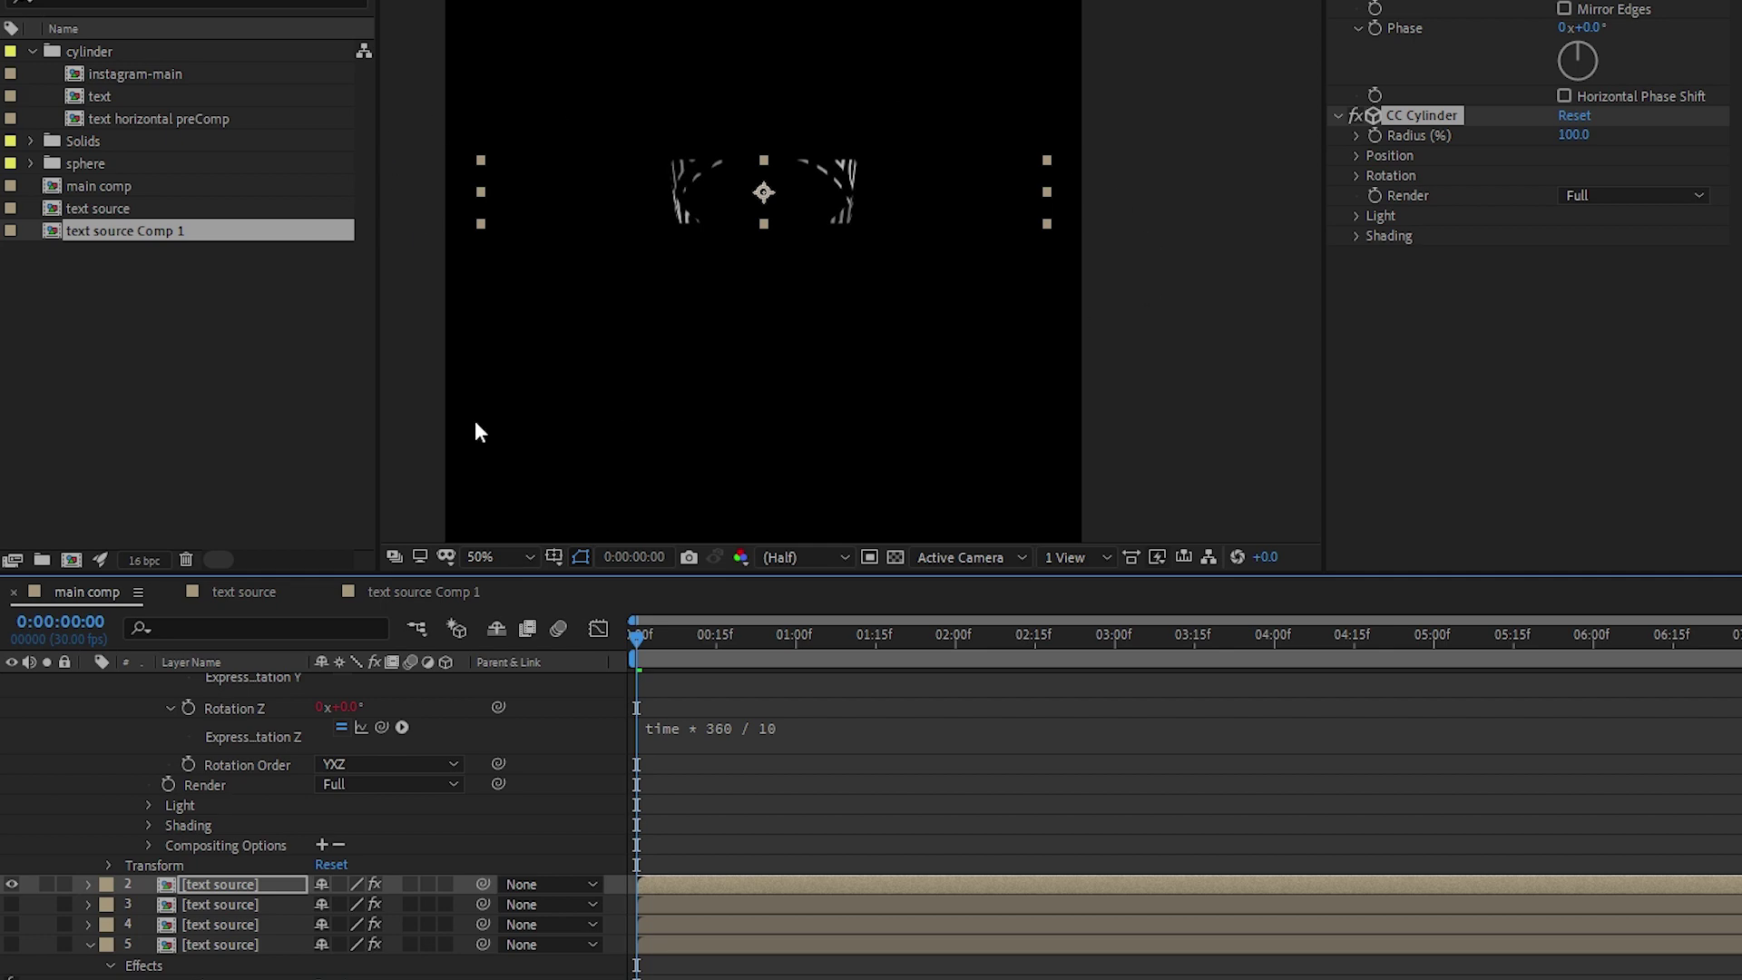
click(11, 884)
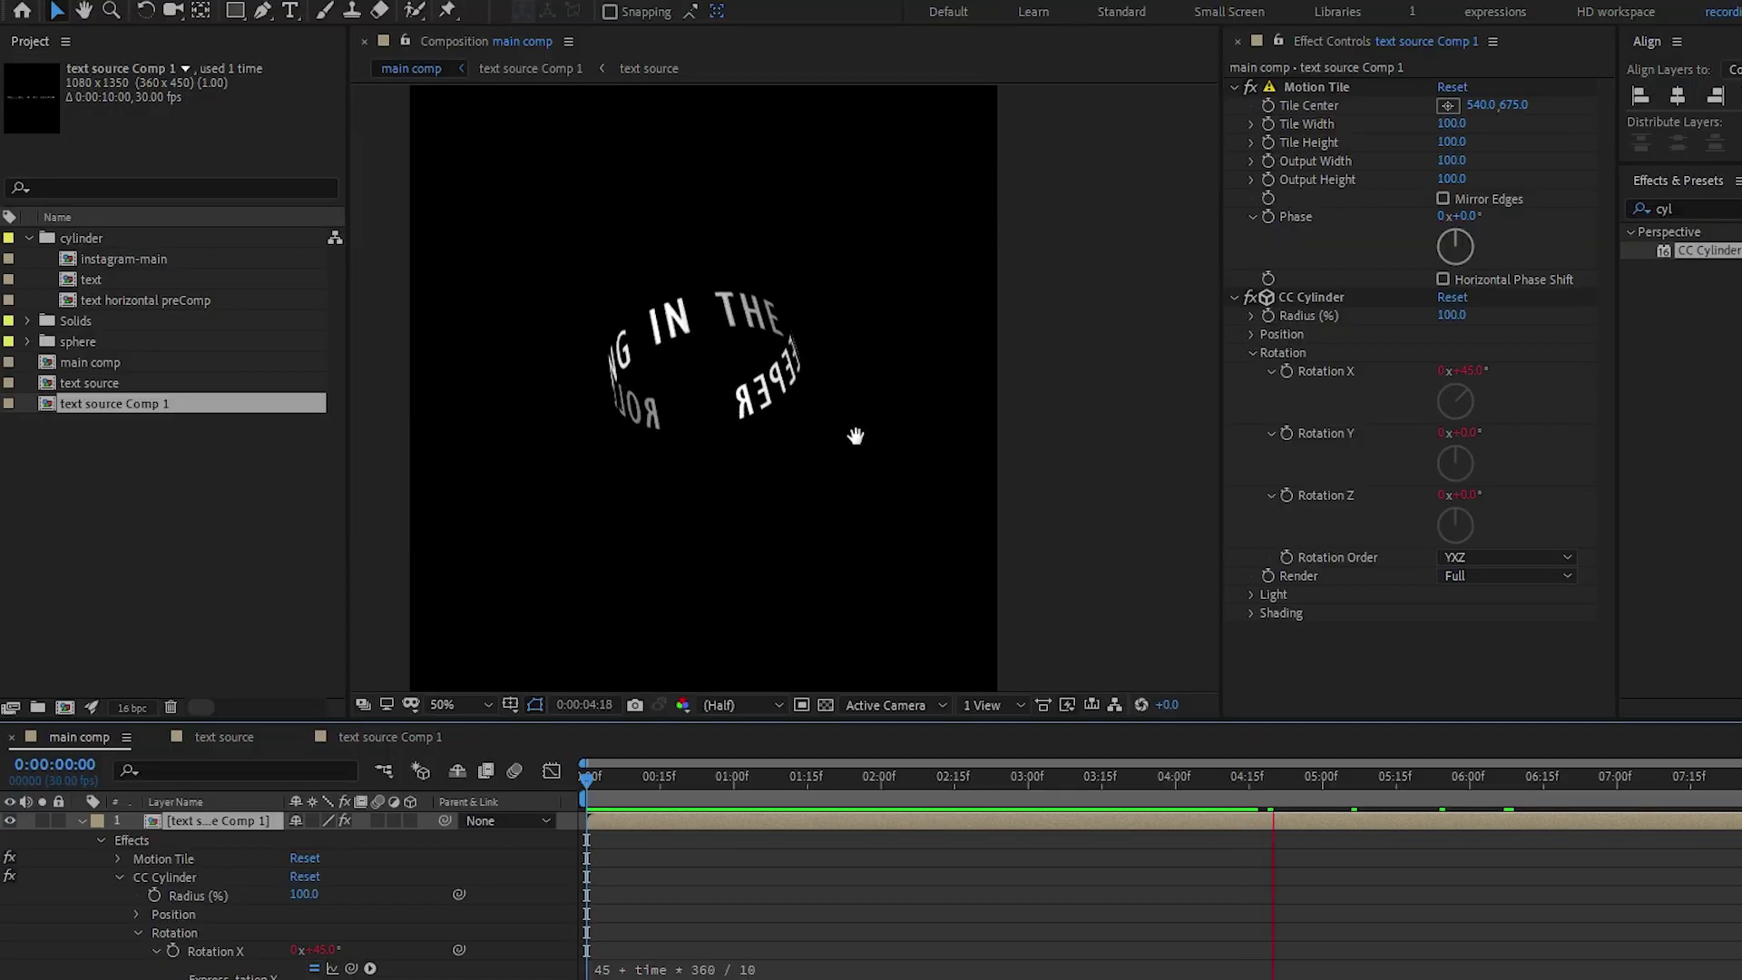
Enter 300 as Motion Tile's Output Width on text source Comp 1
key(space)
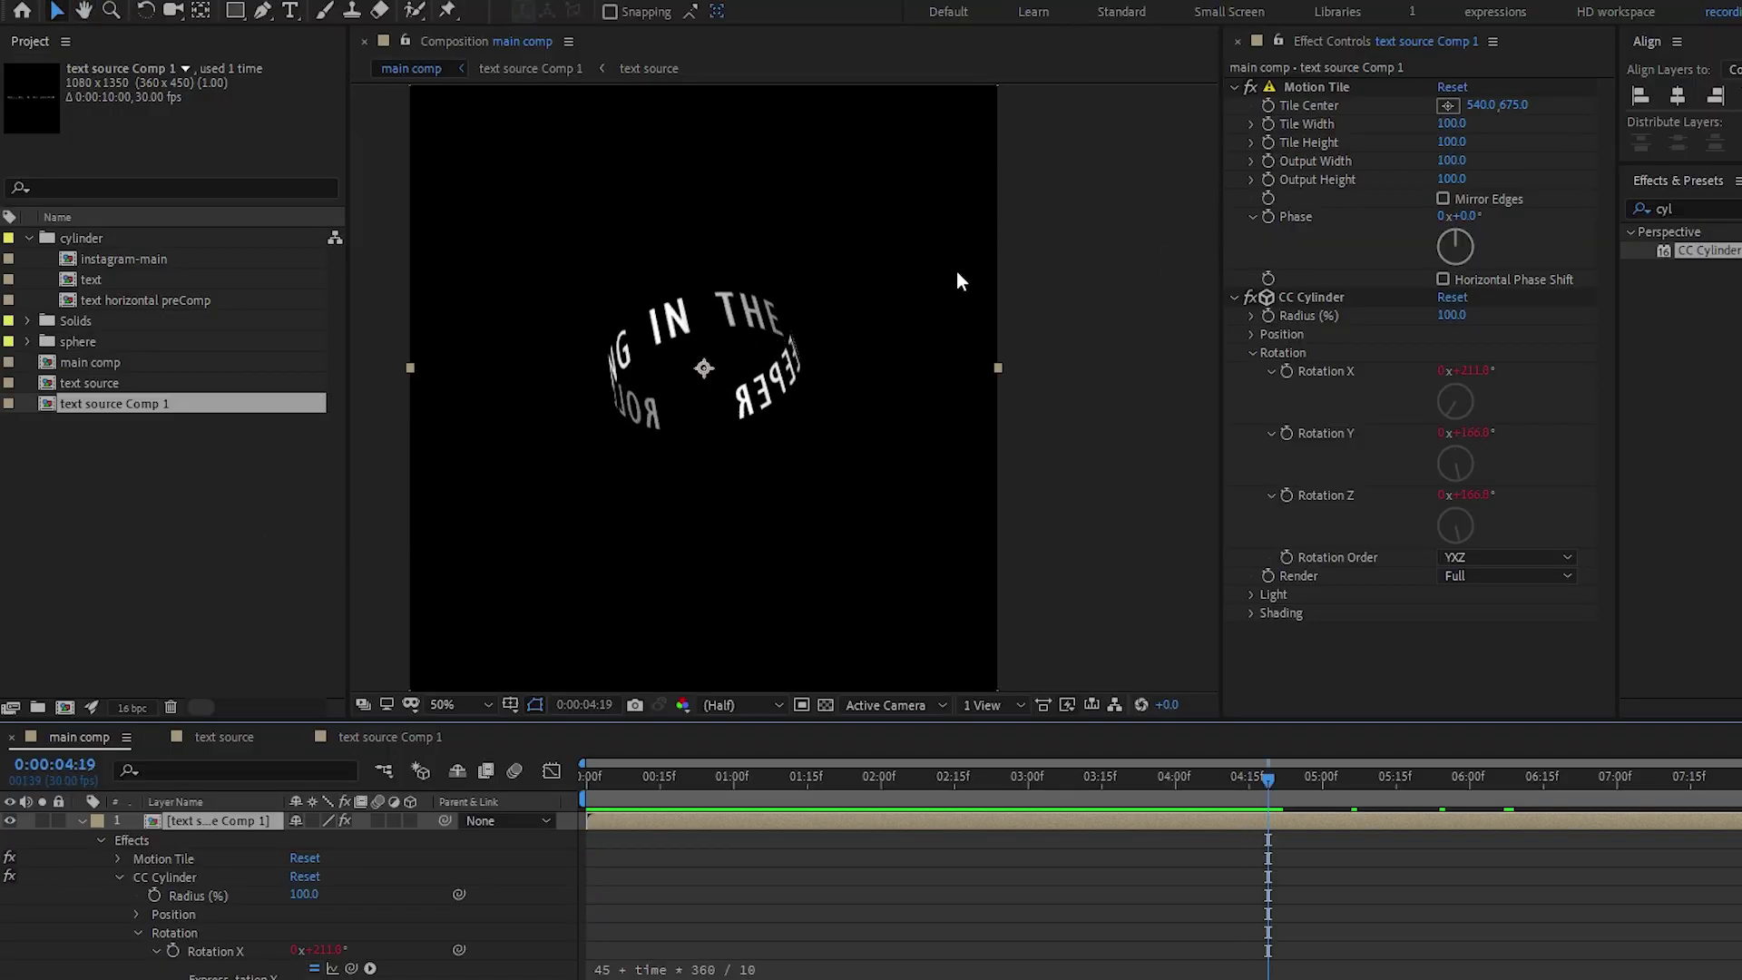
click(1452, 161)
text(300)
key(Return)
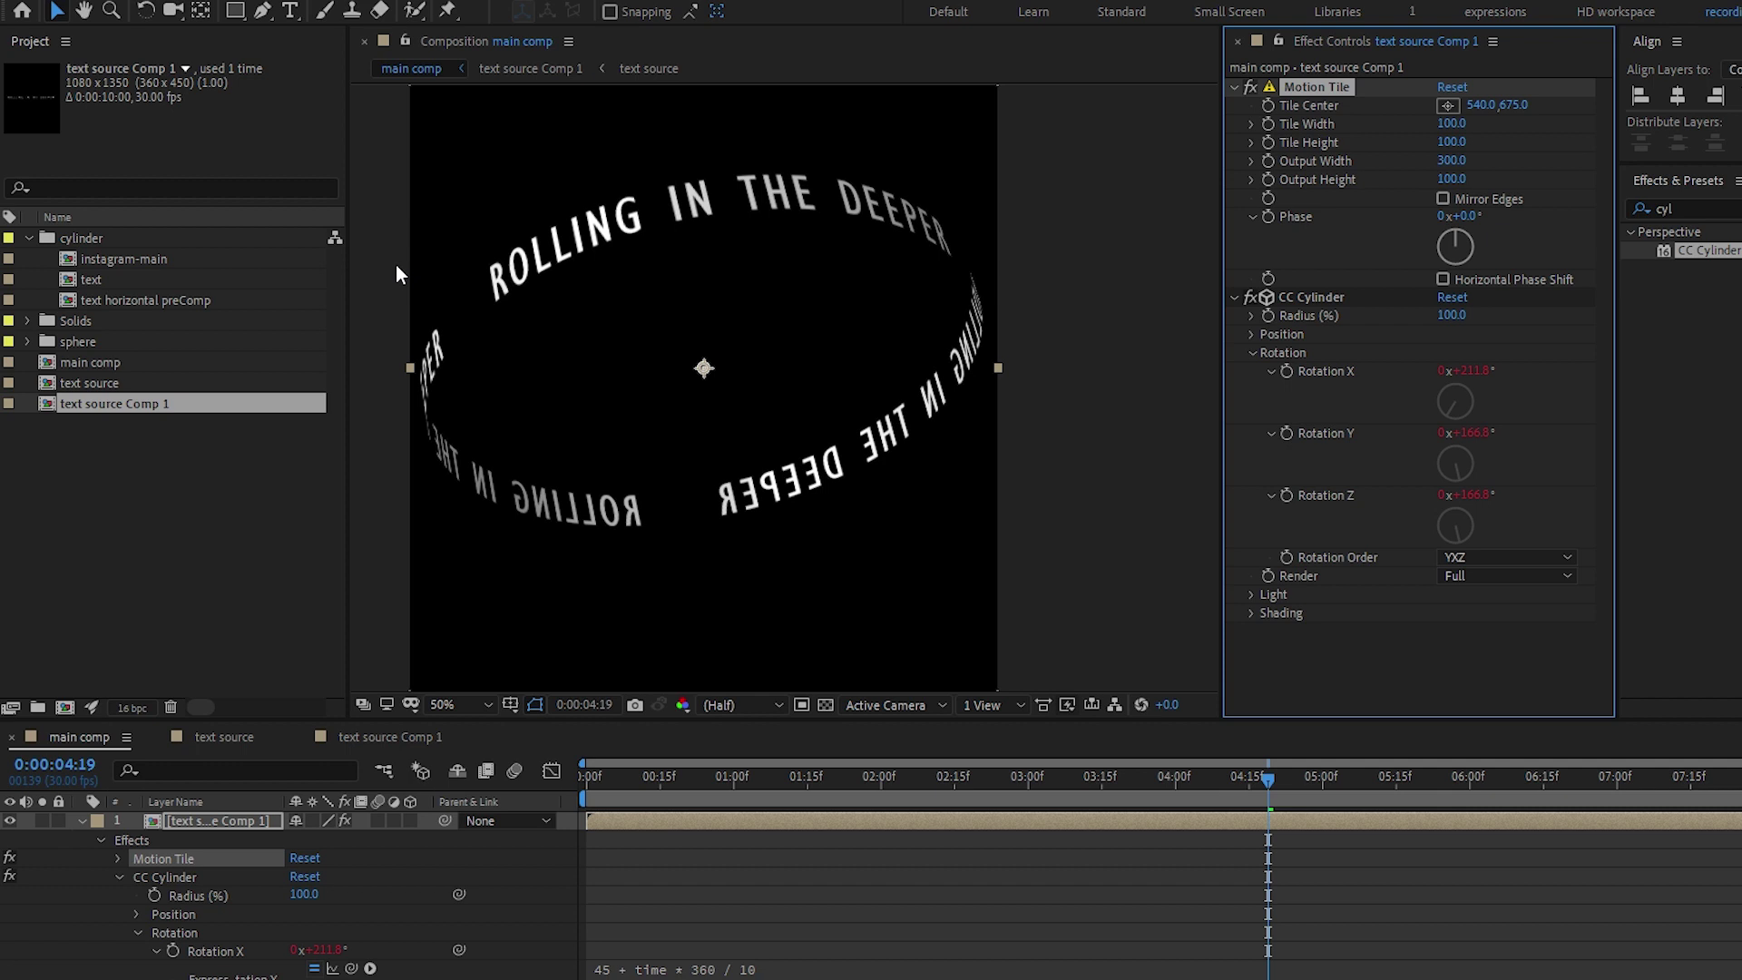
click(771, 821)
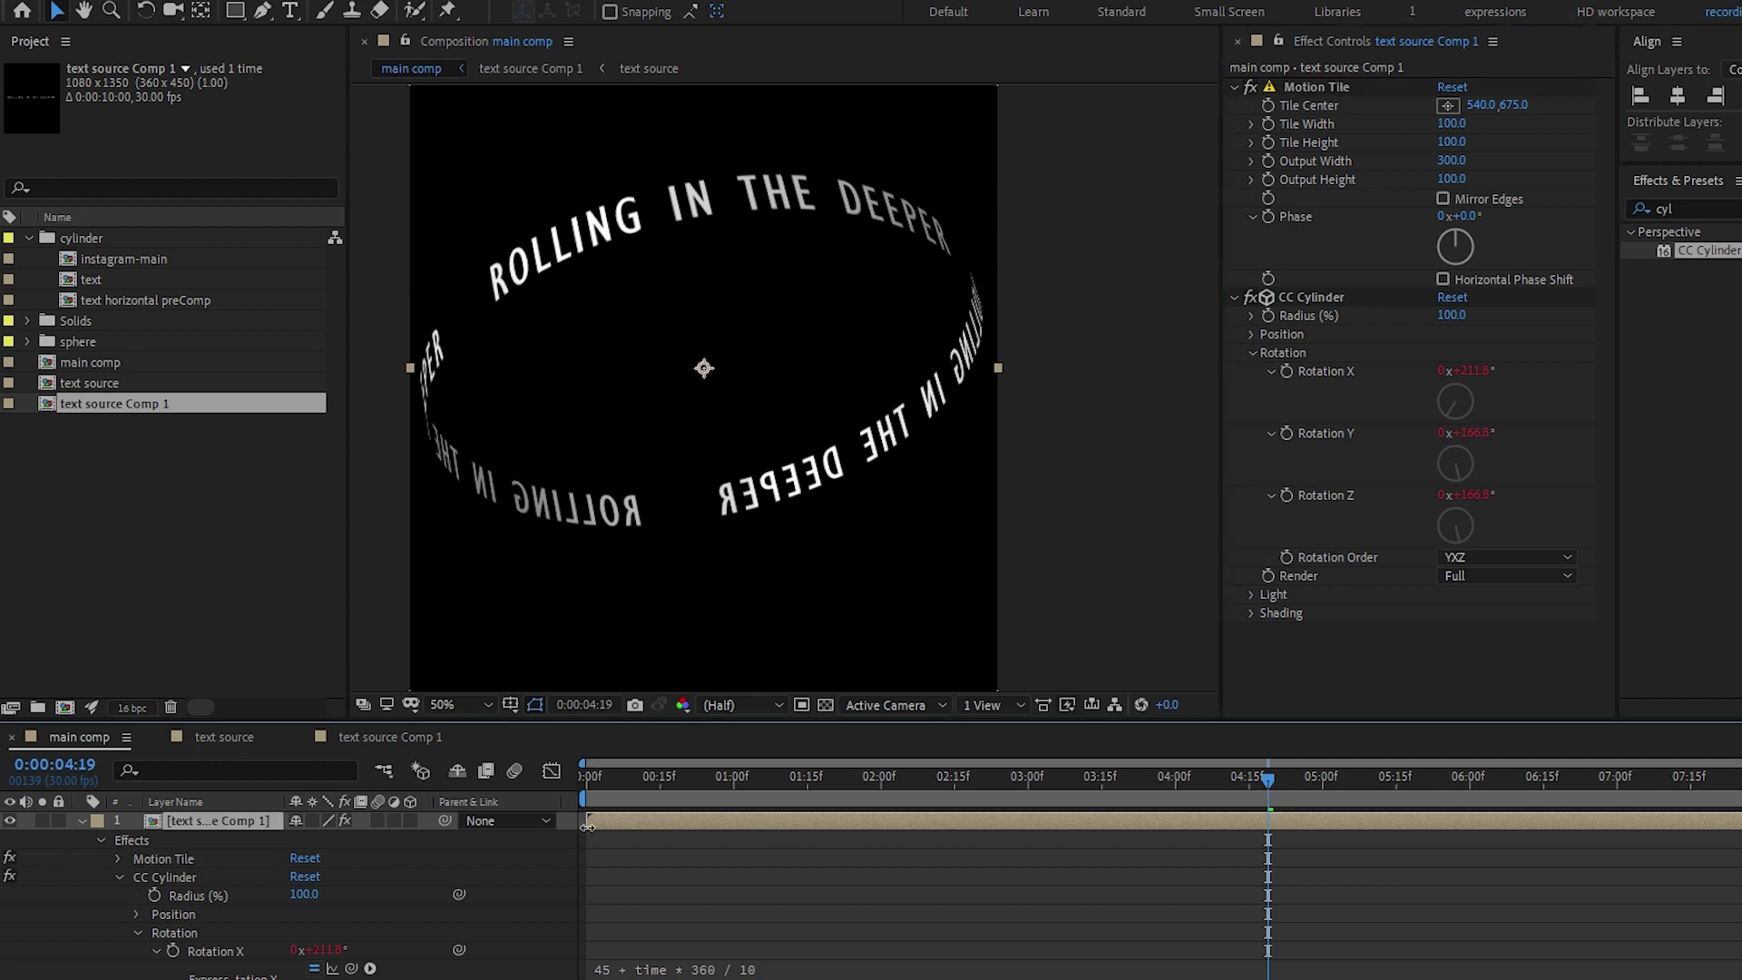
Stretch the title text layer wider horizontally inside text source Comp 1, then return to main comp
double_click(644, 822)
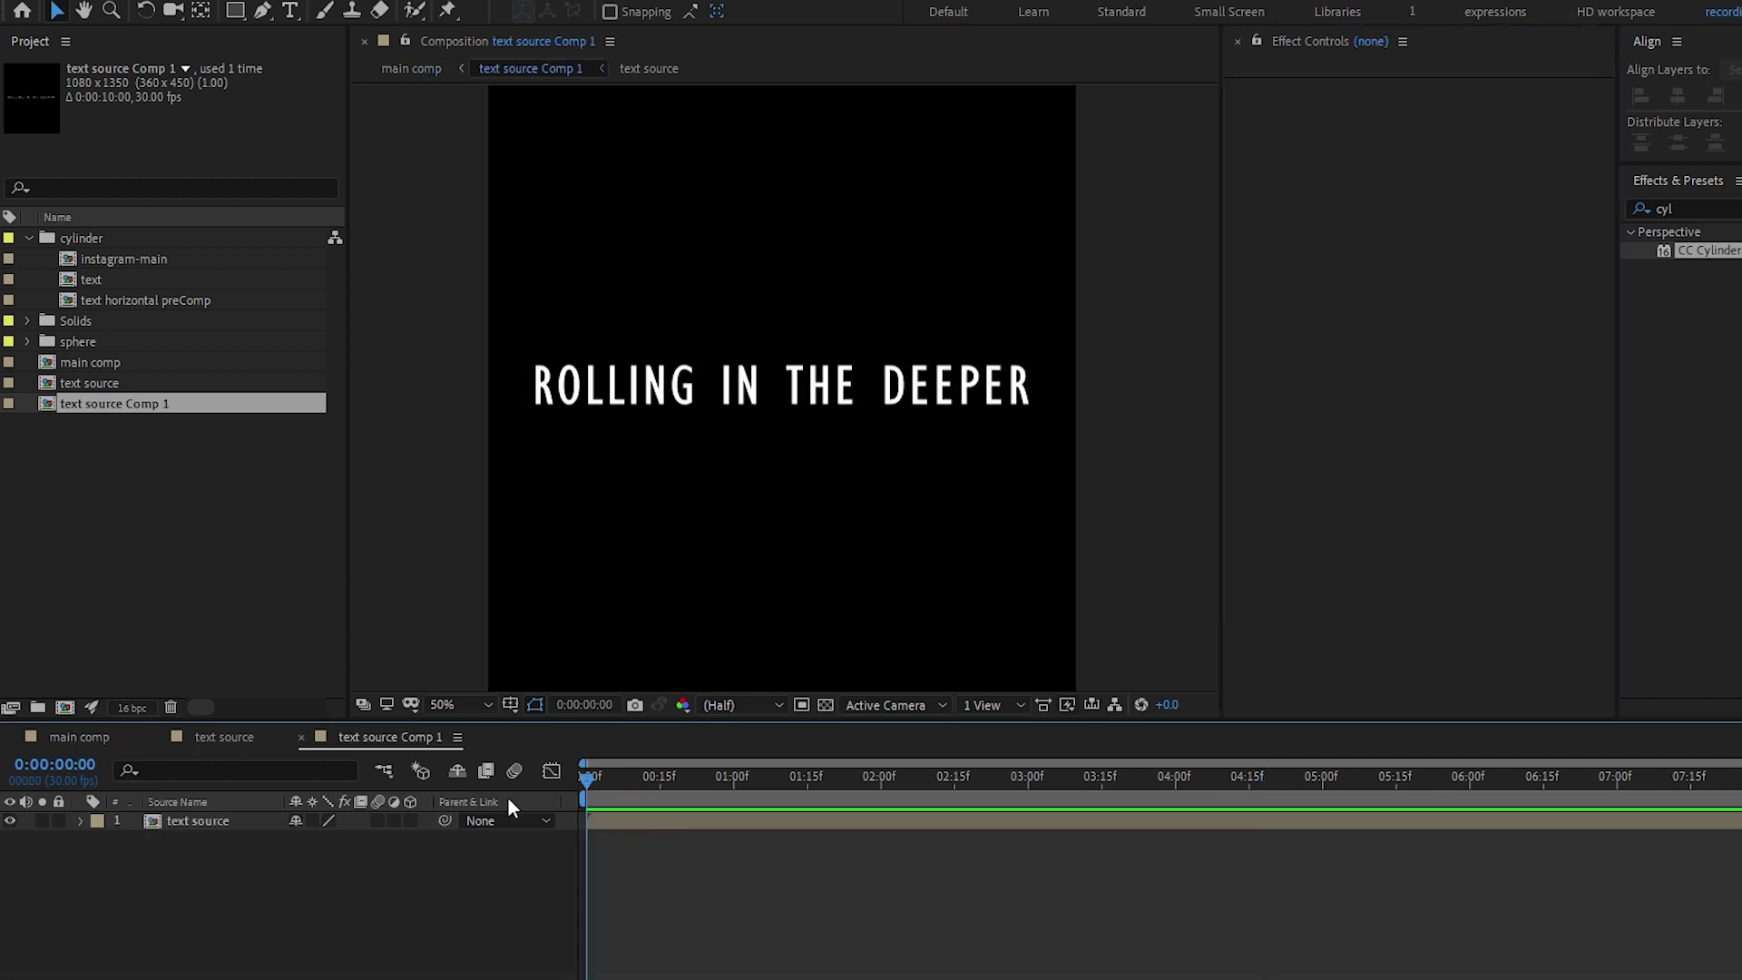
click(898, 818)
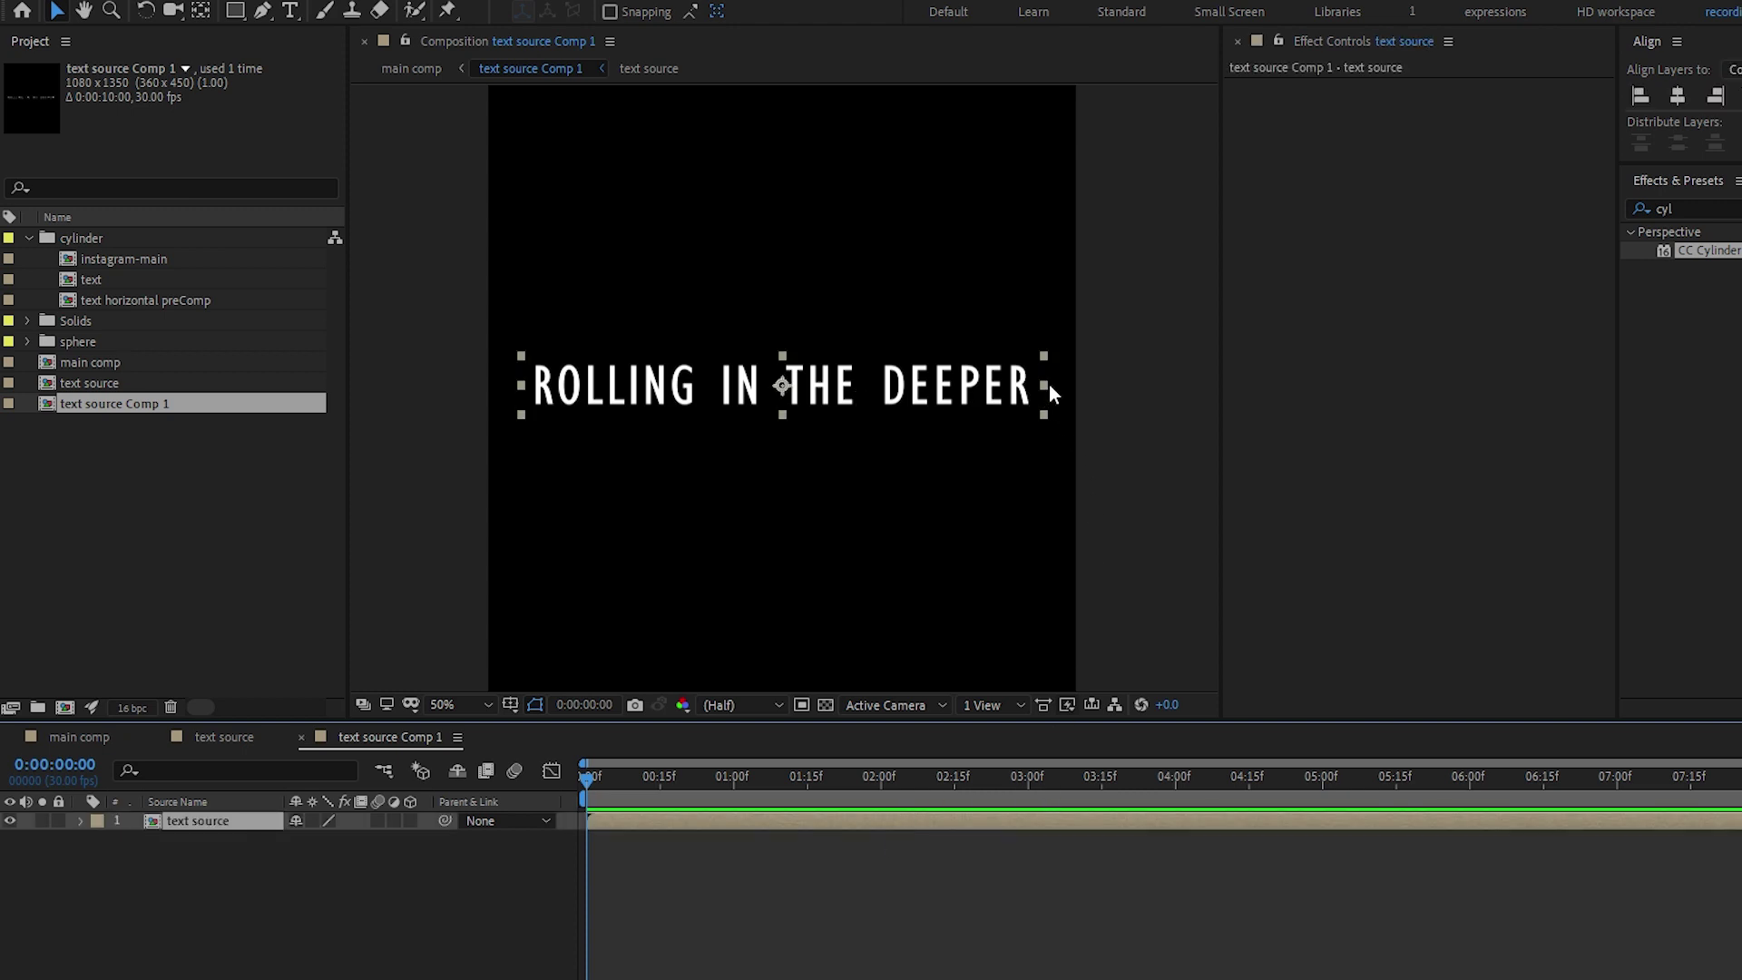
drag(1046, 384, 1085, 385)
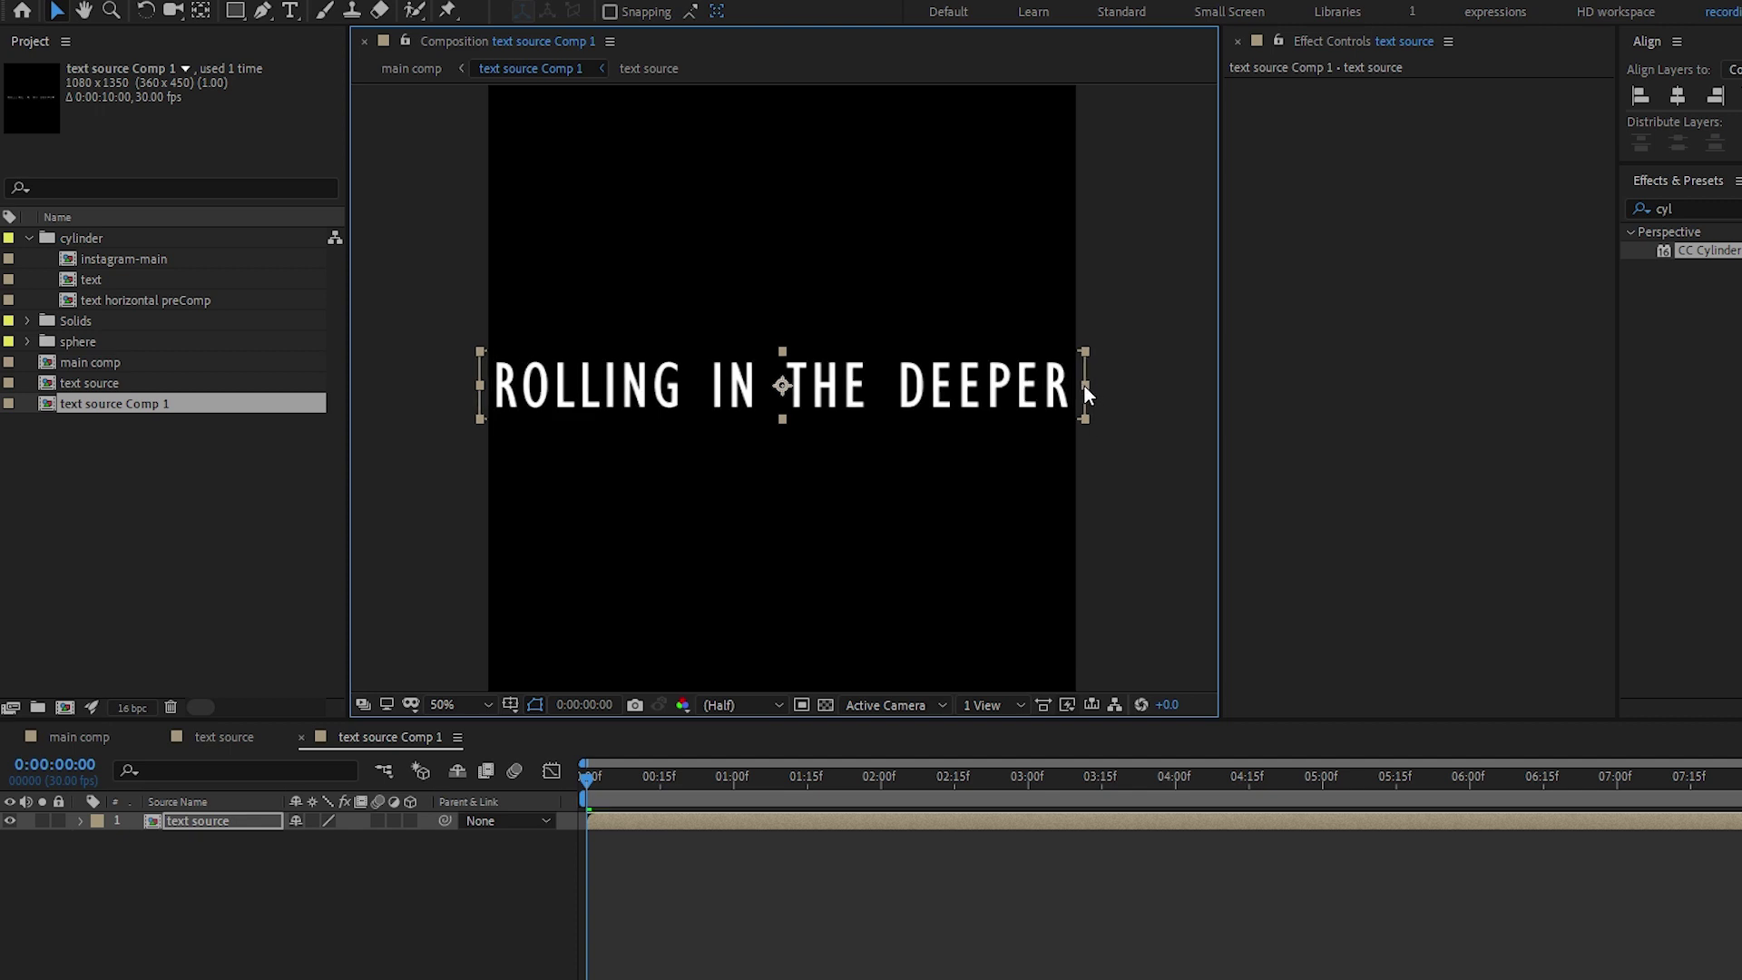
key(Tab)
key(Left)
key(Return)
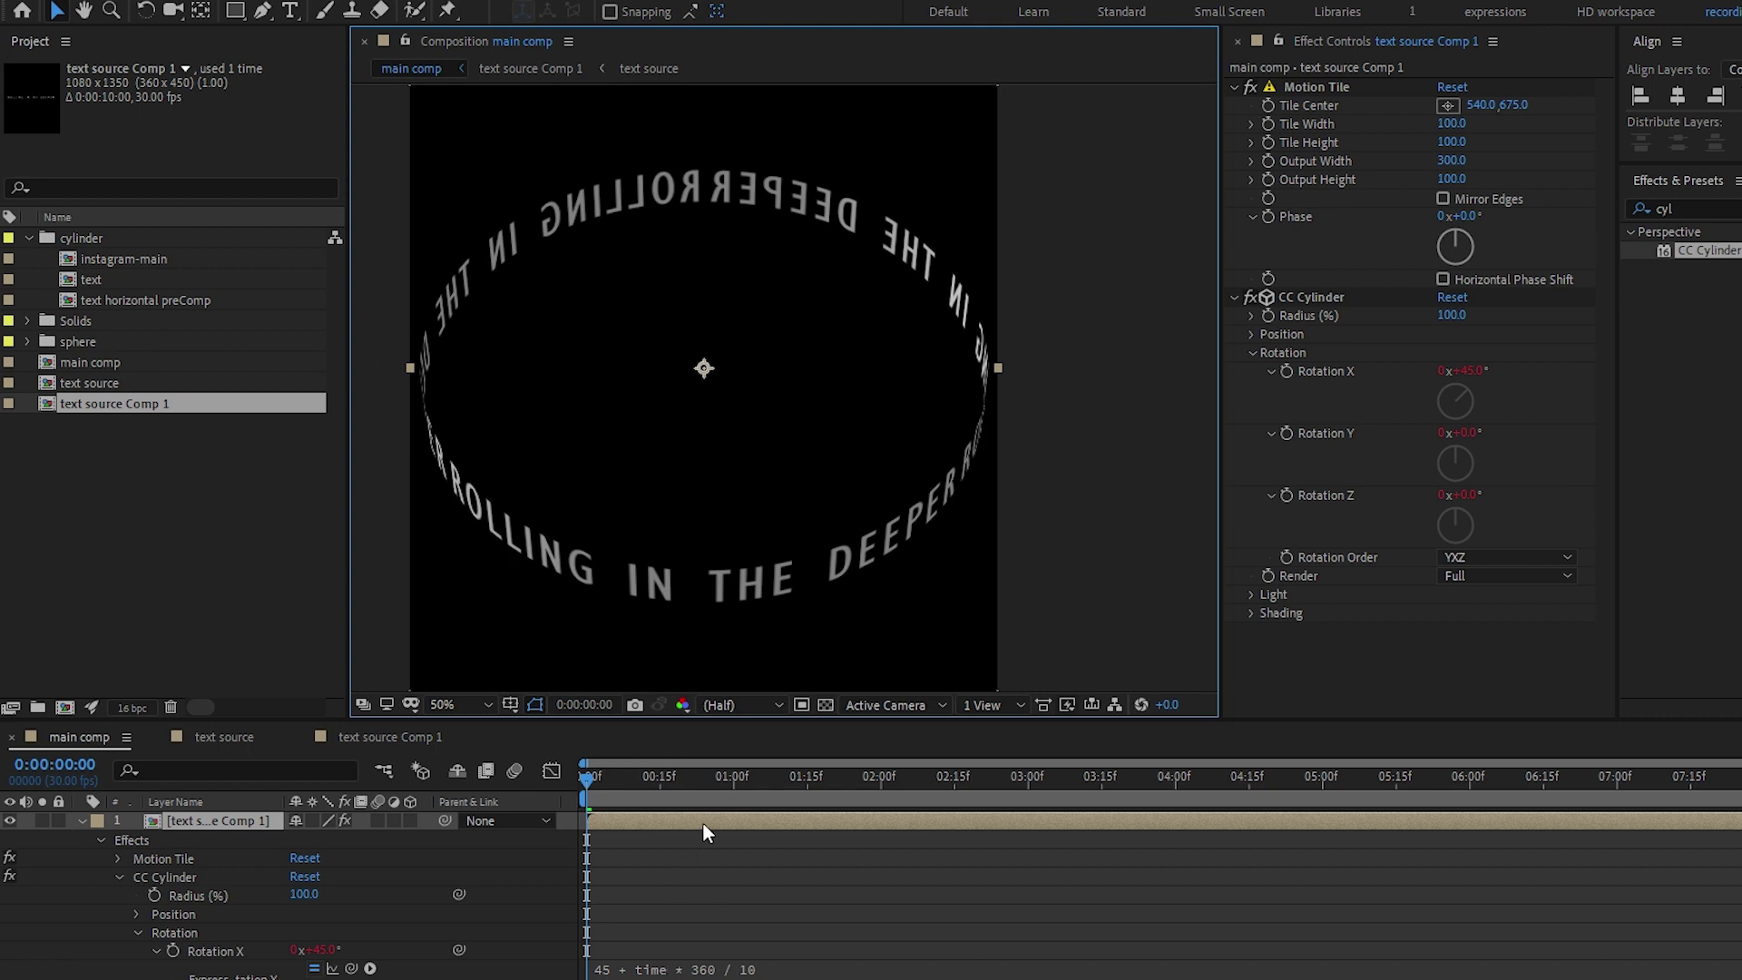
Set the ROLLING IN THE DEEPER text's Character tracking to -45 in the nested text source
double_click(769, 822)
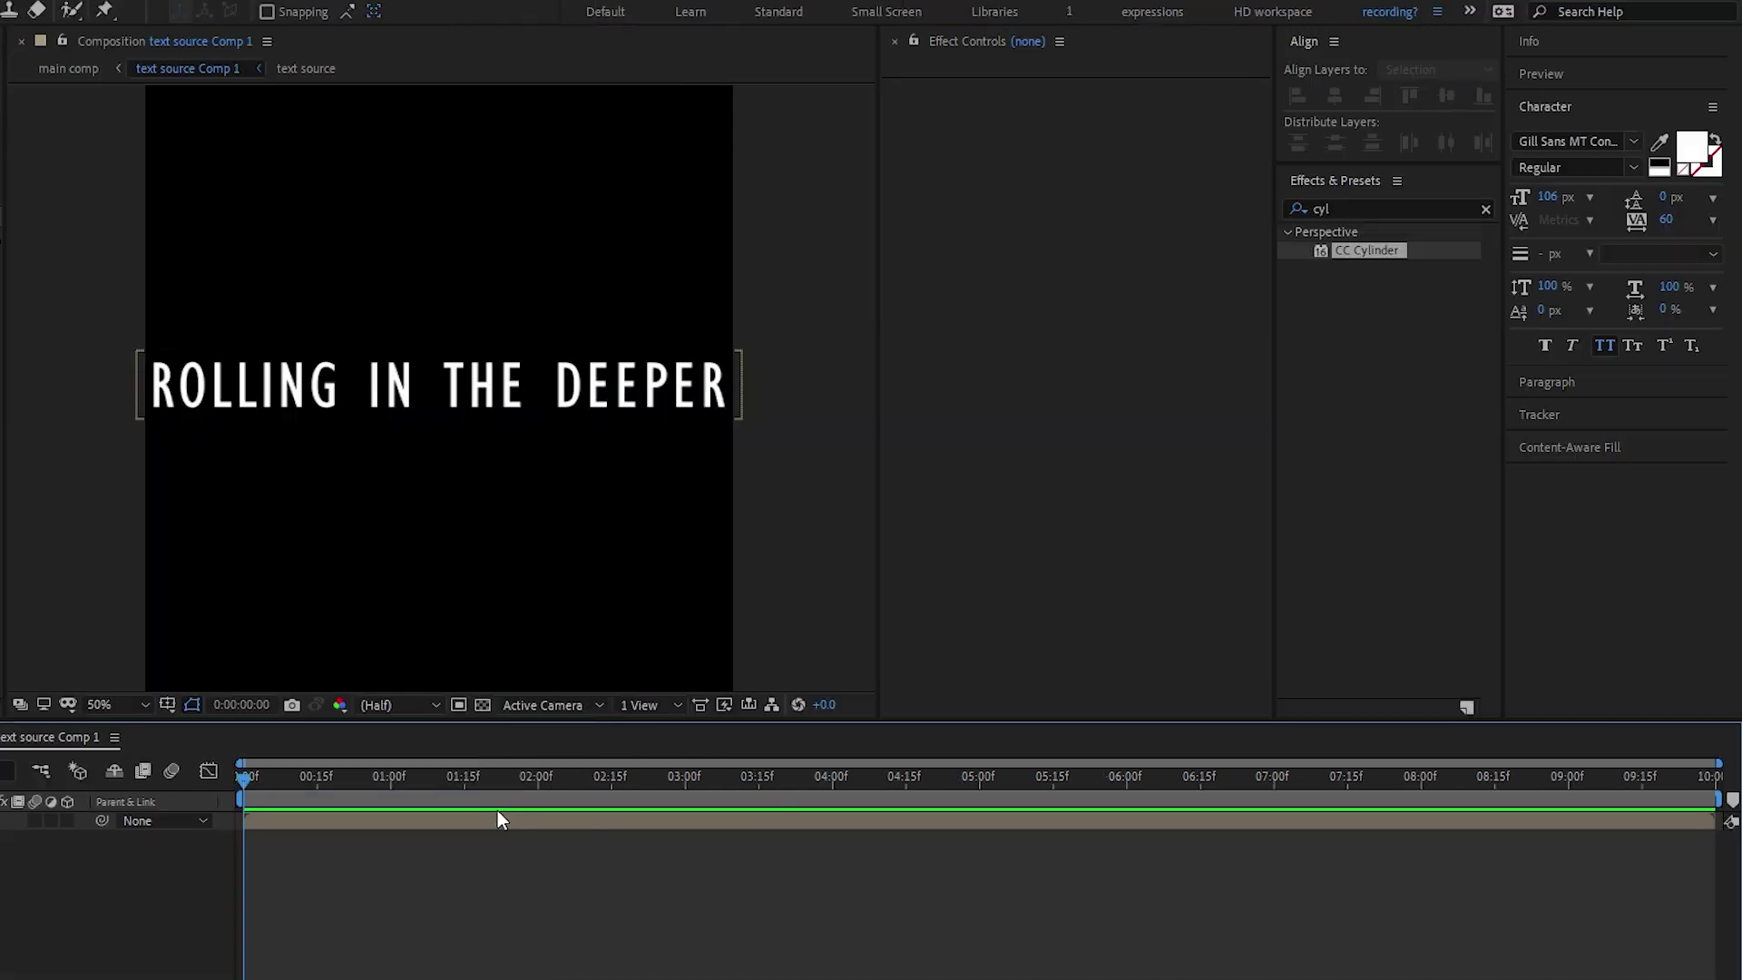
double_click(859, 825)
click(518, 829)
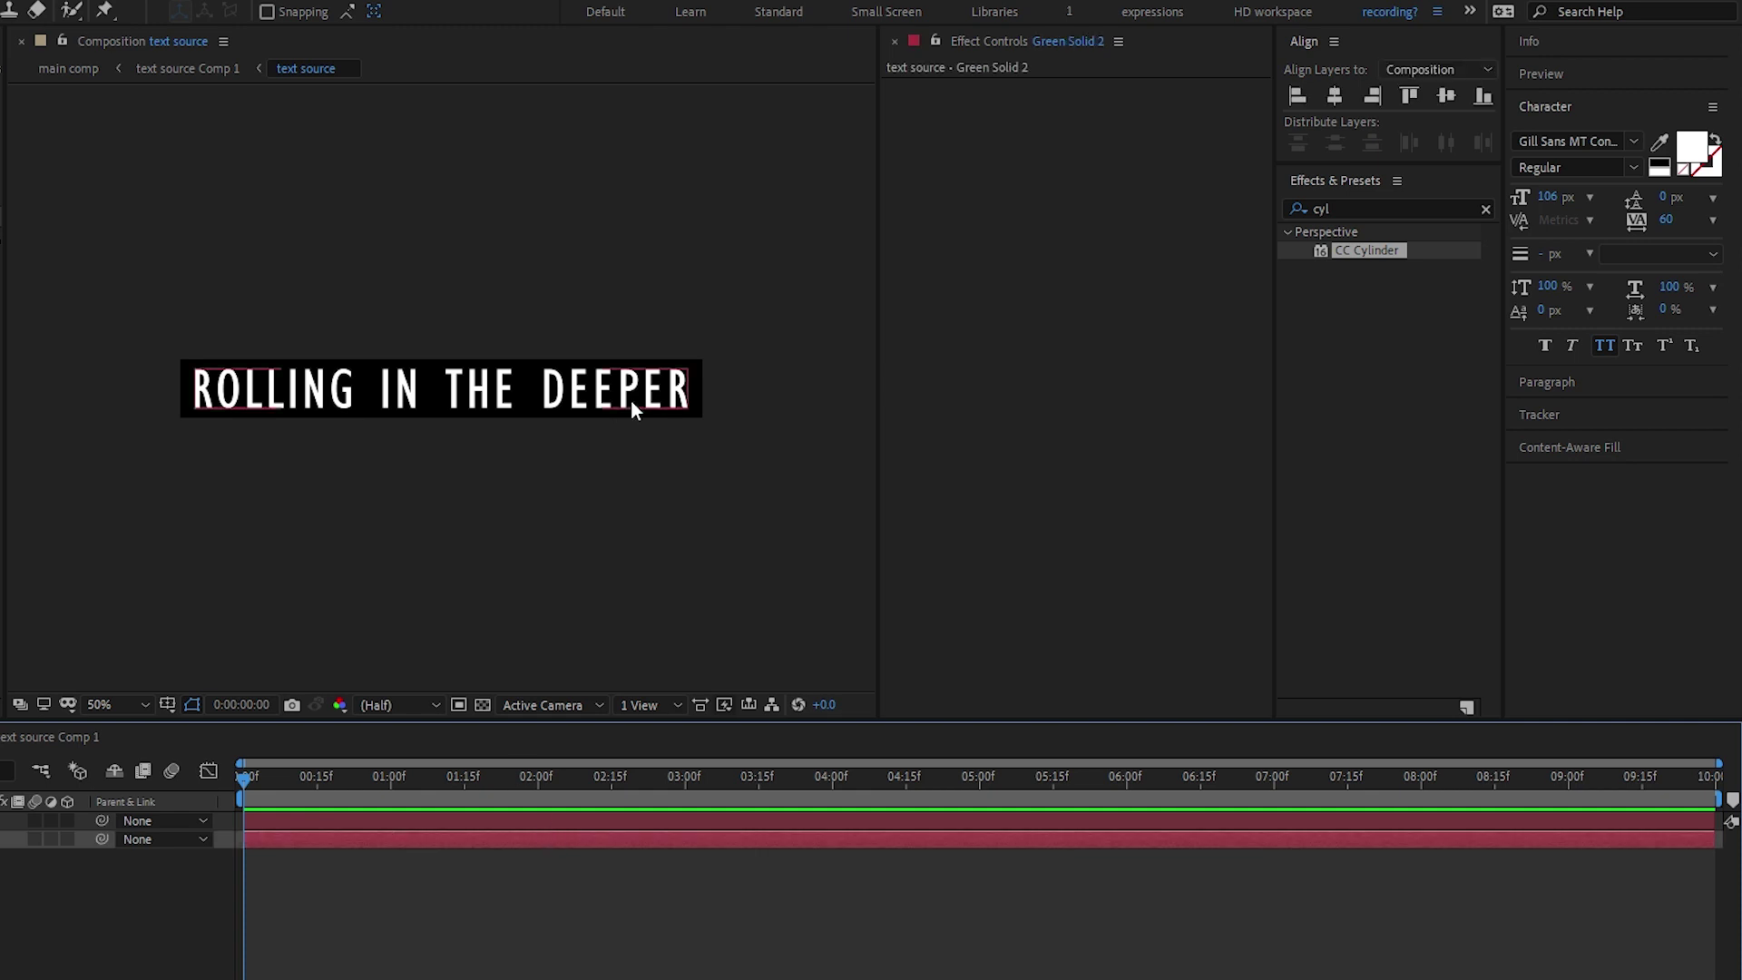
drag(1666, 219, 1560, 240)
click(844, 971)
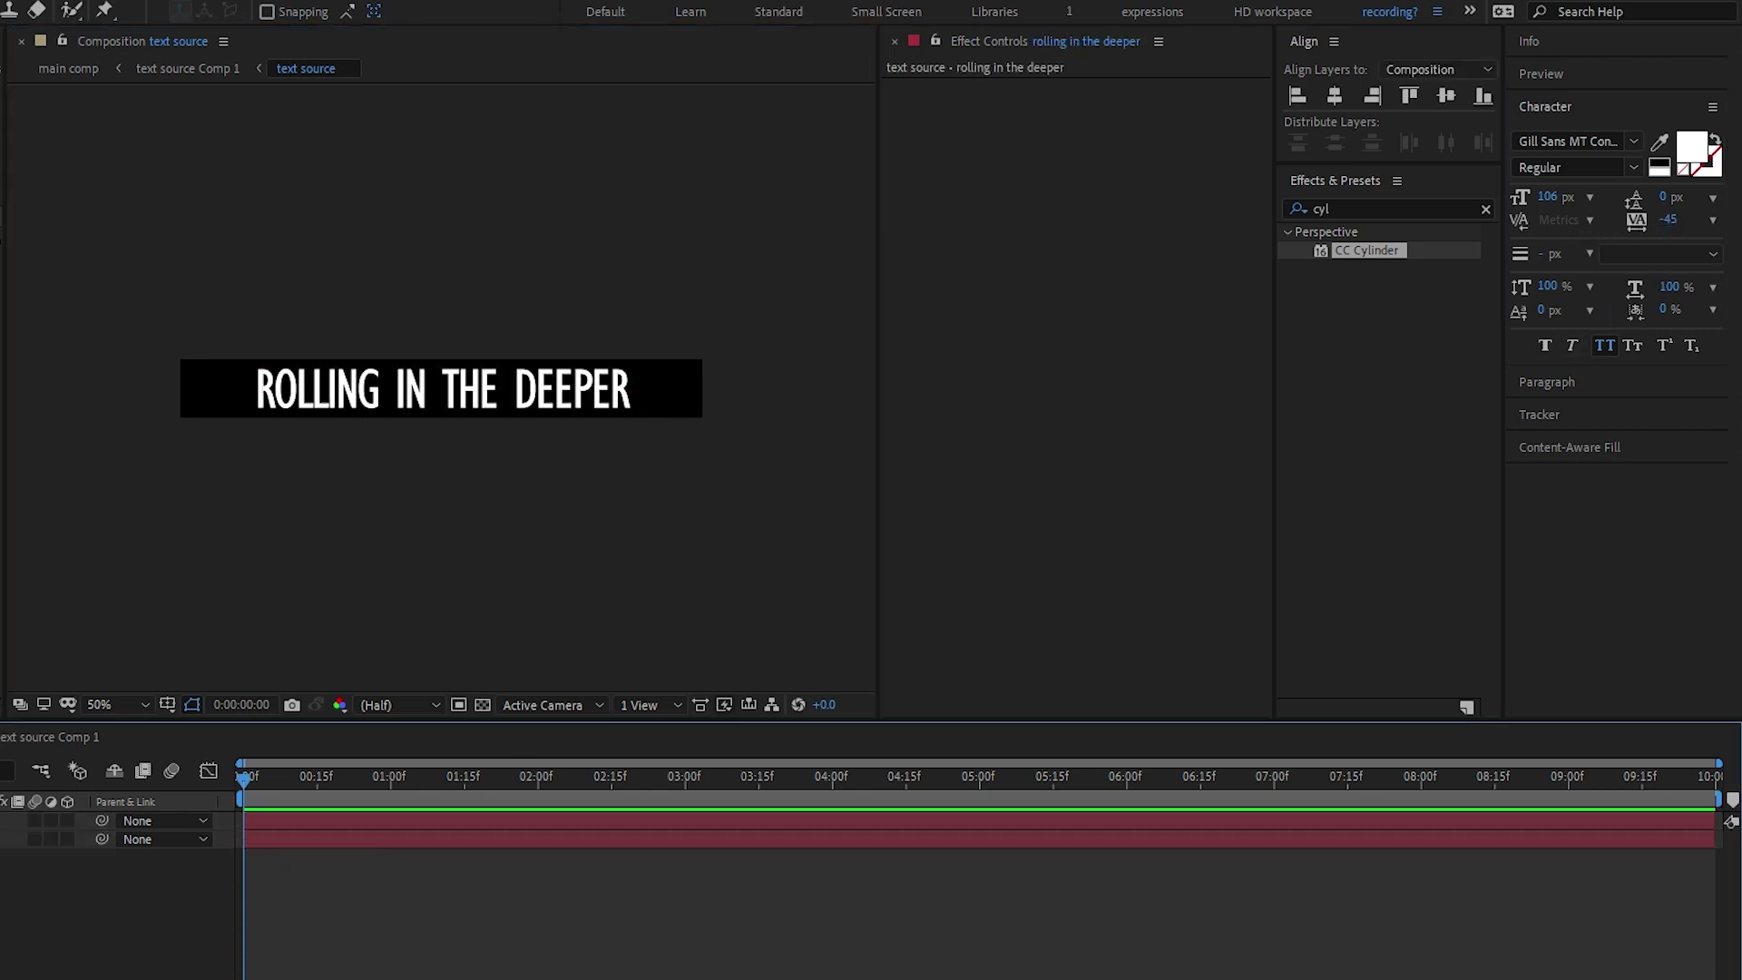
key(Tab)
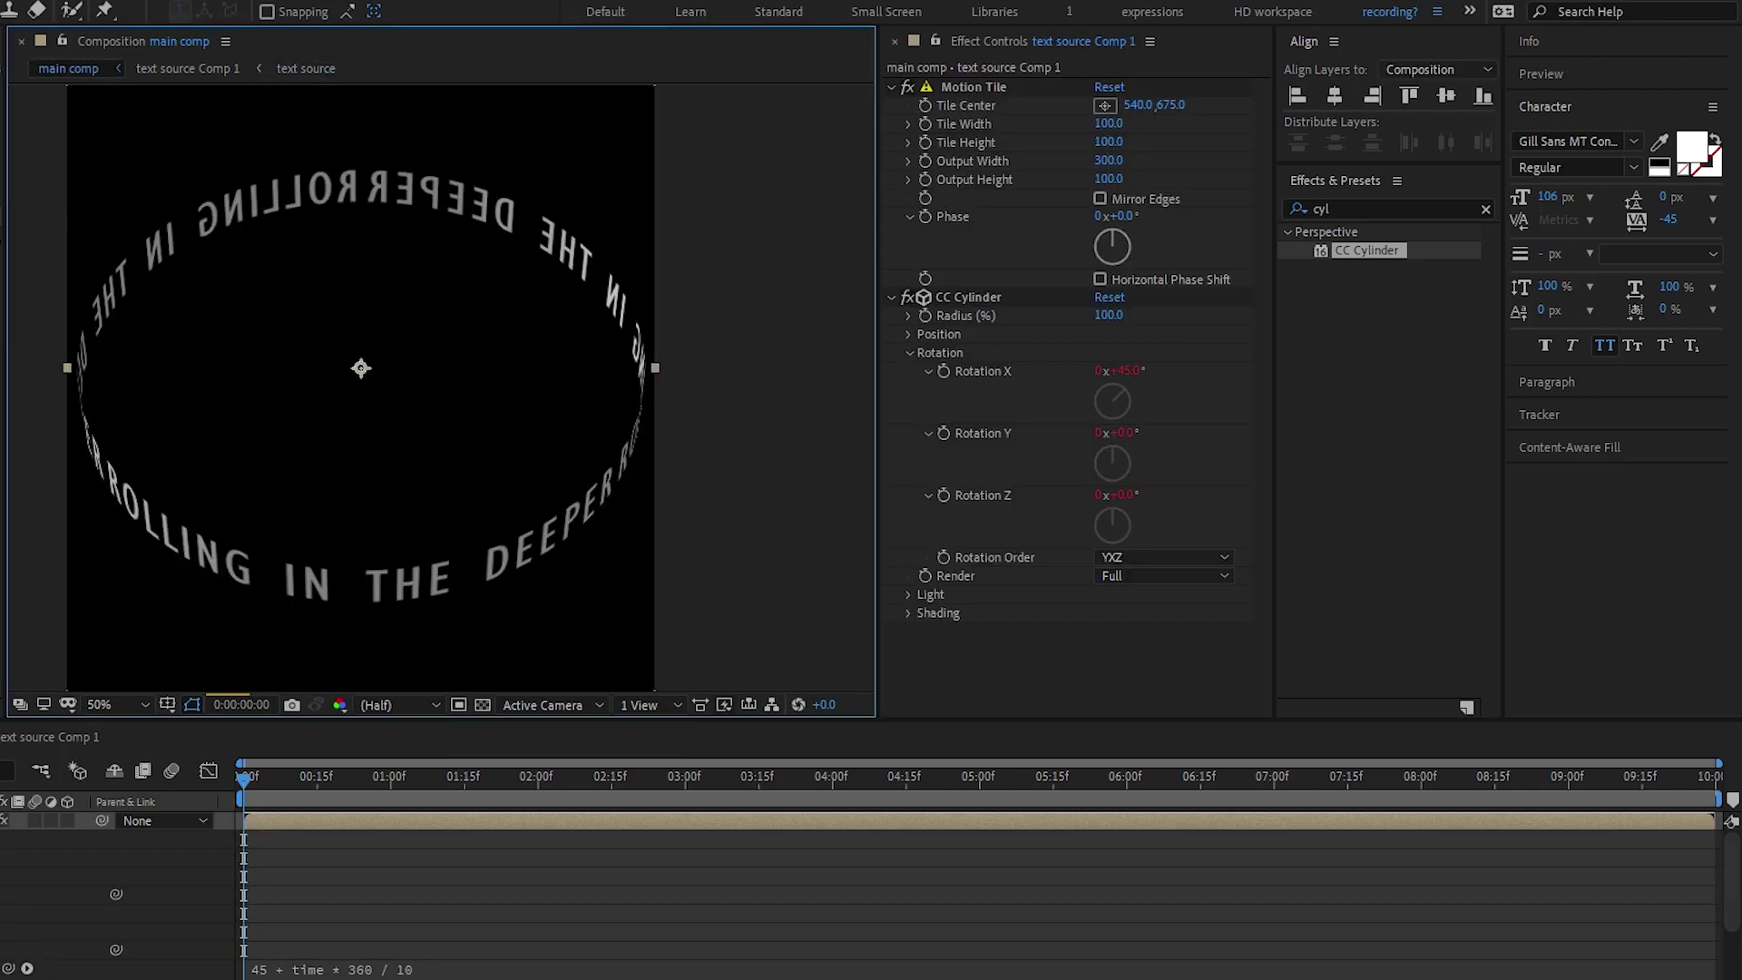